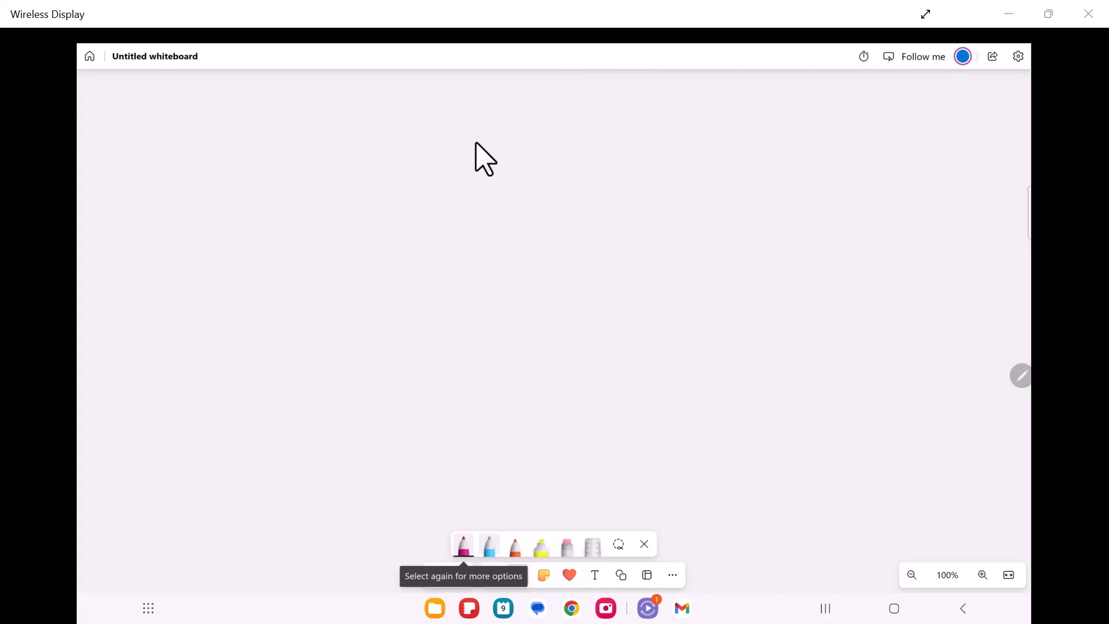
# - Draw a large purple rectangle in the middle of the board and label it VPC with an arrow
pyautogui.click(463, 546)
pyautogui.click(506, 402)
pyautogui.click(599, 365)
pyautogui.moveTo(349, 158); pyautogui.dragTo(324, 375)
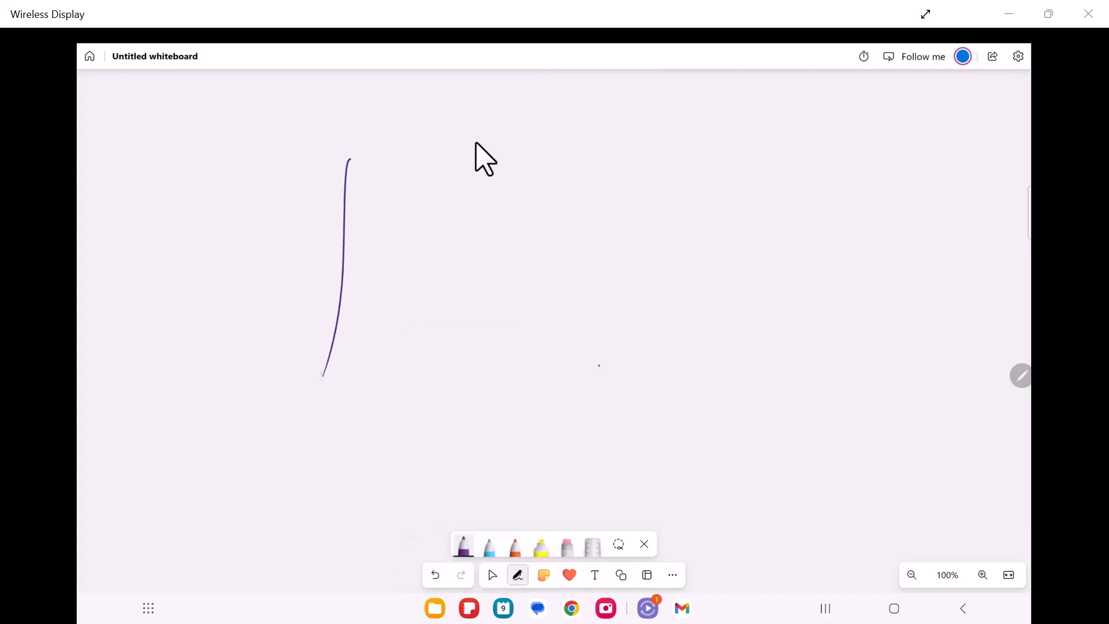
pyautogui.moveTo(349, 157)
pyautogui.mouseDown()
pyautogui.moveTo(770, 158)
pyautogui.moveTo(741, 323)
pyautogui.moveTo(668, 384)
pyautogui.moveTo(467, 397)
pyautogui.moveTo(327, 381)
pyautogui.mouseUp()
pyautogui.moveTo(695, 375)
pyautogui.mouseDown()
pyautogui.moveTo(722, 424)
pyautogui.moveTo(736, 413)
pyautogui.mouseUp()
pyautogui.moveTo(724, 458)
pyautogui.mouseDown()
pyautogui.moveTo(731, 483)
pyautogui.moveTo(739, 456)
pyautogui.mouseUp()
pyautogui.moveTo(757, 456)
pyautogui.mouseDown()
pyautogui.moveTo(755, 484)
pyautogui.moveTo(759, 471)
pyautogui.moveTo(807, 482)
pyautogui.mouseUp()
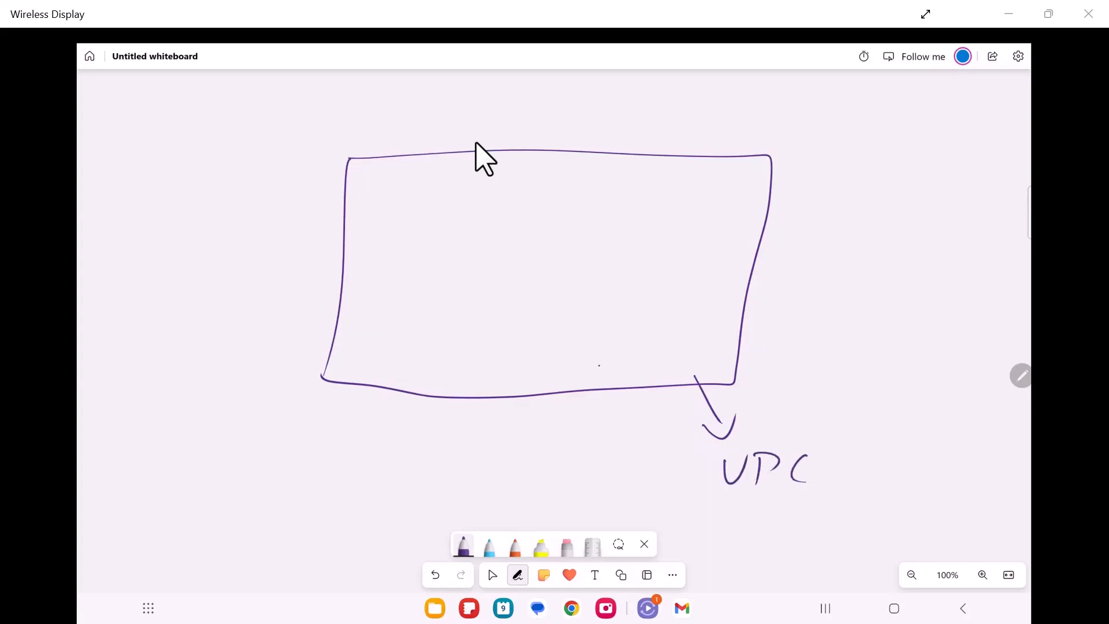
# - Draw a blue box inside the left half of the VPC rectangle, with an arrow to the handwritten label "Sub"
pyautogui.click(464, 546)
pyautogui.click(479, 430)
pyautogui.click(575, 470)
pyautogui.moveTo(413, 197); pyautogui.dragTo(416, 336)
pyautogui.moveTo(409, 196)
pyautogui.mouseDown()
pyautogui.moveTo(530, 283)
pyautogui.moveTo(442, 341)
pyautogui.moveTo(411, 338)
pyautogui.moveTo(432, 361)
pyautogui.moveTo(364, 450)
pyautogui.mouseUp()
pyautogui.moveTo(352, 436)
pyautogui.mouseDown()
pyautogui.moveTo(354, 465)
pyautogui.moveTo(381, 451)
pyautogui.mouseUp()
pyautogui.moveTo(312, 479)
pyautogui.mouseDown()
pyautogui.moveTo(288, 525)
pyautogui.moveTo(325, 512)
pyautogui.mouseUp()
pyautogui.moveTo(330, 481); pyautogui.dragTo(328, 510)
pyautogui.moveTo(353, 482); pyautogui.dragTo(352, 498)
# - Draw an orange box labelled IGW just outside the VPC's left edge, with a short arrow to the VPC
pyautogui.click(463, 545)
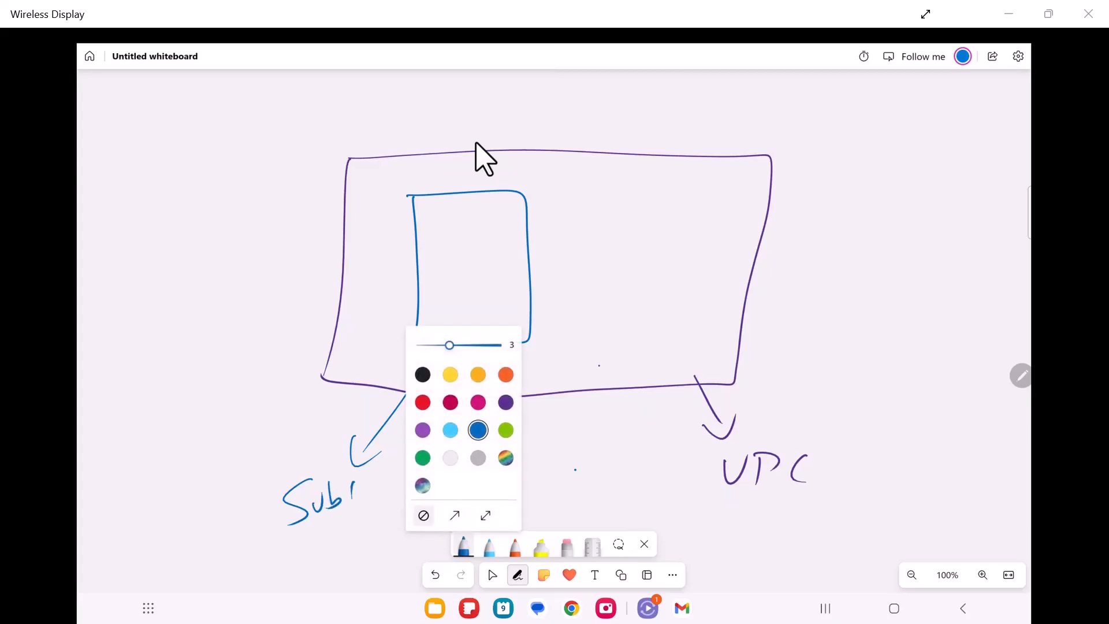
pyautogui.click(610, 460)
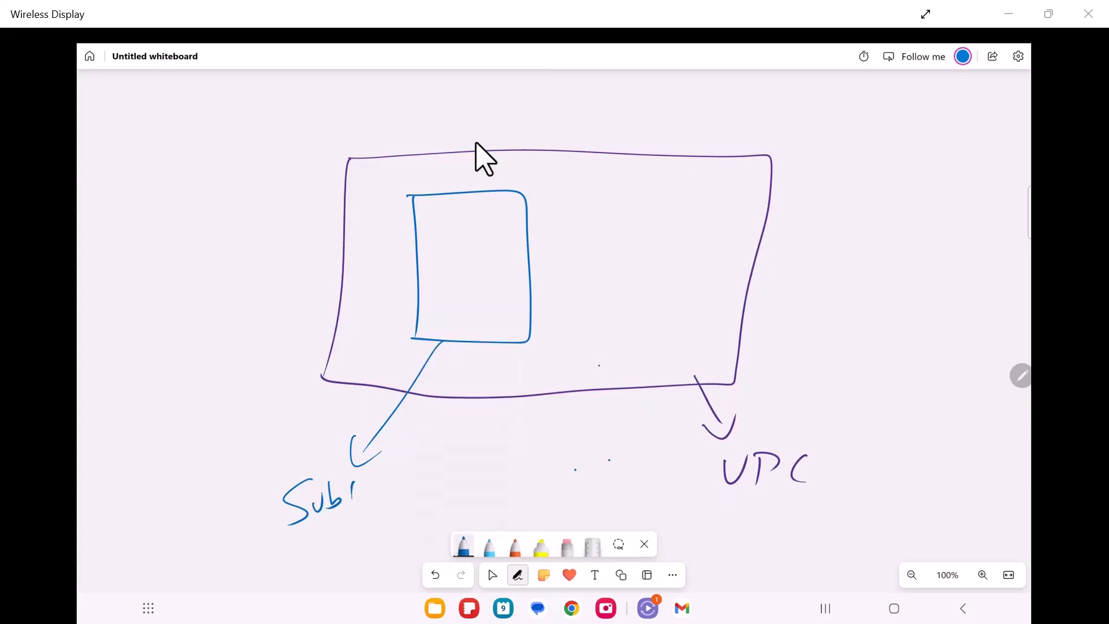
pyautogui.click(464, 546)
pyautogui.click(506, 374)
pyautogui.click(610, 453)
pyautogui.moveTo(271, 261)
pyautogui.mouseDown()
pyautogui.moveTo(325, 250)
pyautogui.moveTo(267, 312)
pyautogui.moveTo(326, 297)
pyautogui.mouseUp()
pyautogui.moveTo(322, 253)
pyautogui.mouseDown()
pyautogui.moveTo(318, 301)
pyautogui.moveTo(284, 284)
pyautogui.mouseUp()
pyautogui.moveTo(272, 267)
pyautogui.mouseDown()
pyautogui.moveTo(284, 266)
pyautogui.moveTo(282, 288)
pyautogui.moveTo(333, 278)
pyautogui.mouseUp()
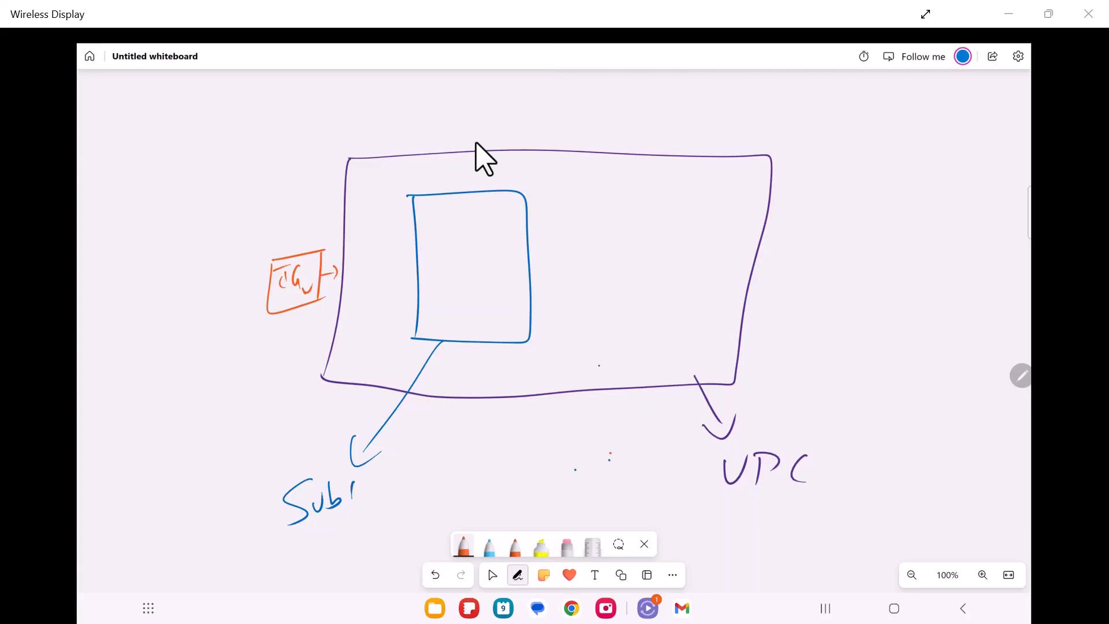
# - Draw a small magenta computer inside the blue subnet box and write a circled EC2 above it
pyautogui.click(463, 546)
pyautogui.click(478, 402)
pyautogui.click(464, 267)
pyautogui.moveTo(466, 254)
pyautogui.mouseDown()
pyautogui.moveTo(463, 289)
pyautogui.moveTo(488, 288)
pyautogui.mouseUp()
pyautogui.moveTo(479, 294); pyautogui.dragTo(486, 305)
pyautogui.moveTo(467, 230); pyautogui.dragTo(469, 249)
pyautogui.moveTo(480, 232)
pyautogui.mouseDown()
pyautogui.moveTo(477, 247)
pyautogui.moveTo(492, 243)
pyautogui.moveTo(456, 246)
pyautogui.moveTo(498, 219)
pyautogui.mouseUp()
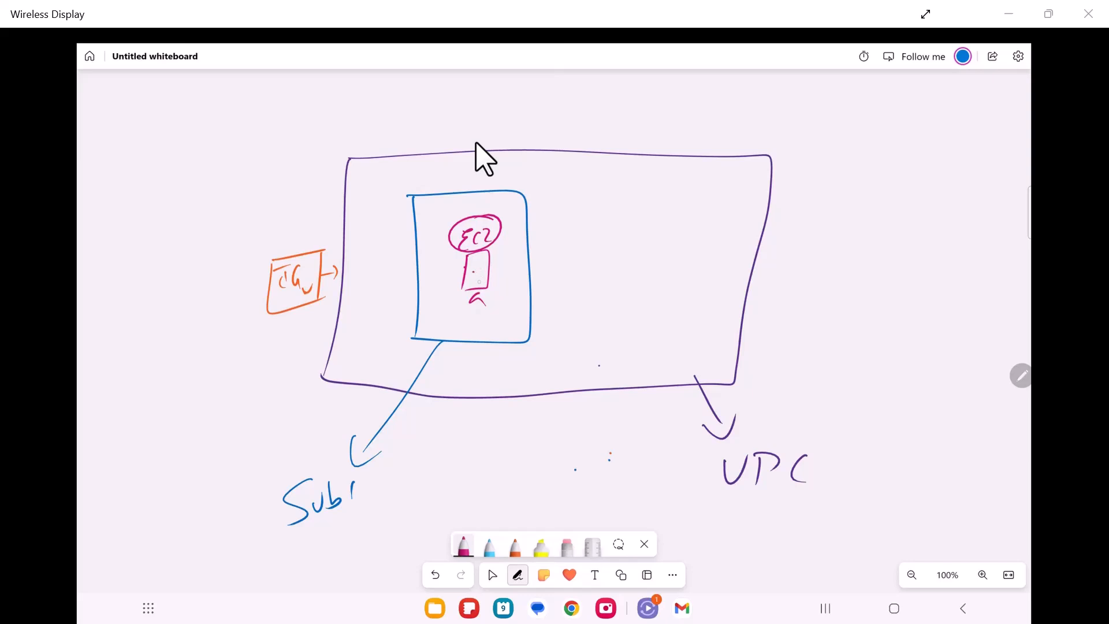
# - Draw a magenta line from the EC2 computer to below the VPC and write a circled, underlined "Connect" there
pyautogui.moveTo(477, 283)
pyautogui.mouseDown()
pyautogui.moveTo(505, 303)
pyautogui.moveTo(475, 479)
pyautogui.mouseUp()
pyautogui.moveTo(491, 462)
pyautogui.mouseDown()
pyautogui.moveTo(521, 477)
pyautogui.moveTo(556, 472)
pyautogui.mouseUp()
pyautogui.moveTo(572, 451); pyautogui.dragTo(576, 474)
pyautogui.moveTo(588, 440); pyautogui.dragTo(585, 467)
pyautogui.moveTo(574, 460); pyautogui.dragTo(589, 456)
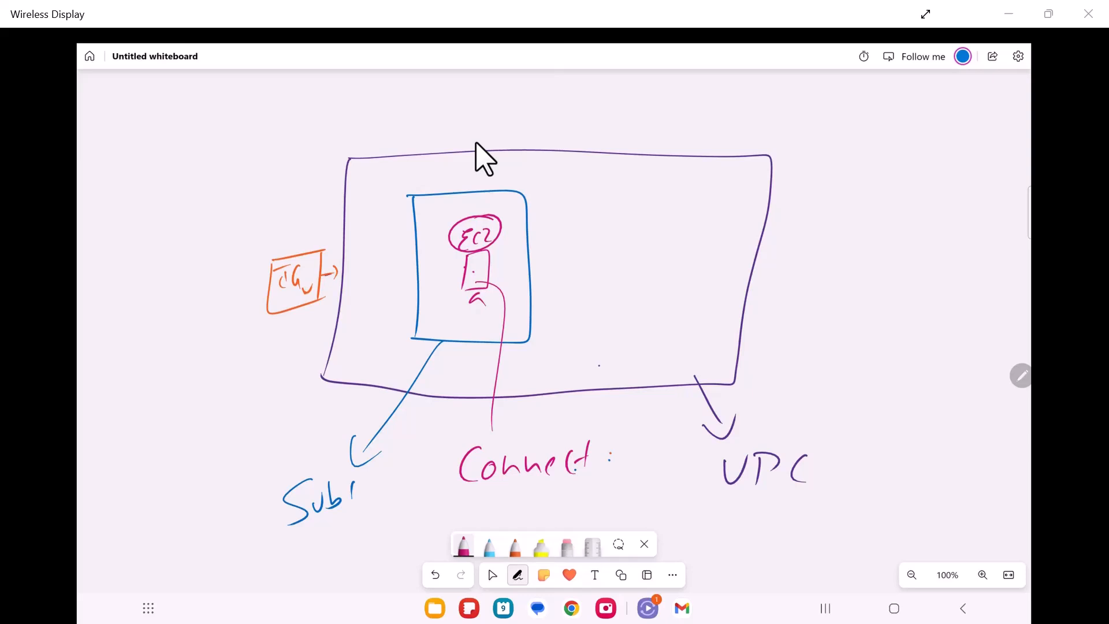
pyautogui.moveTo(462, 487)
pyautogui.mouseDown()
pyautogui.moveTo(620, 454)
pyautogui.moveTo(440, 477)
pyautogui.moveTo(497, 495)
pyautogui.mouseUp()
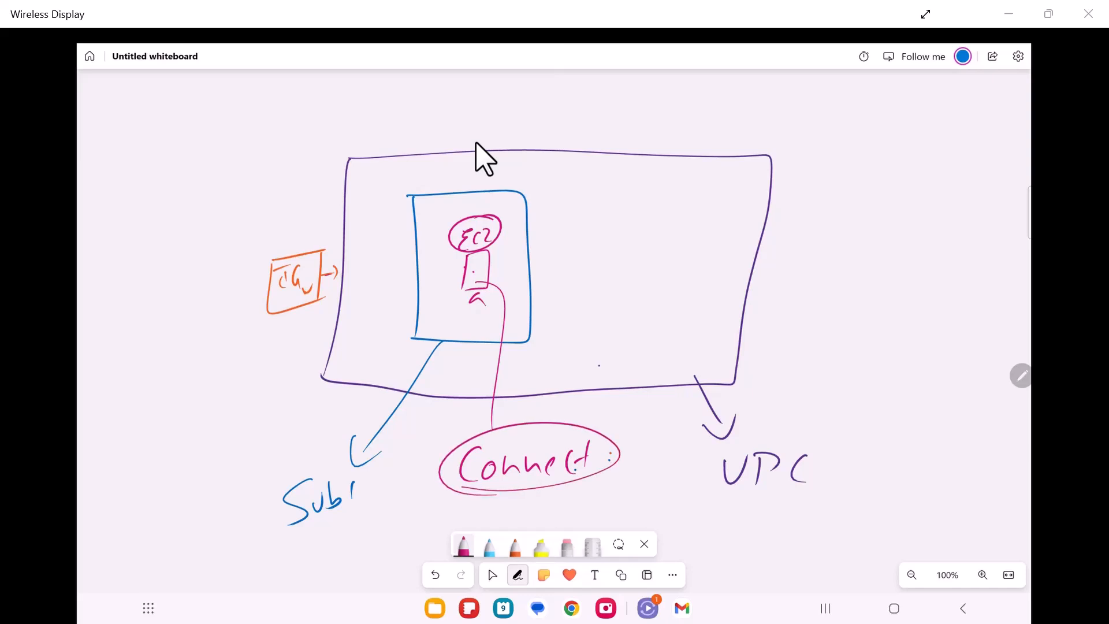
# - Draw a second subnet box in purple in the VPC's right half and label it Private with a connecting line
pyautogui.click(464, 546)
pyautogui.click(506, 403)
pyautogui.click(600, 205)
pyautogui.moveTo(604, 197)
pyautogui.mouseDown()
pyautogui.moveTo(583, 332)
pyautogui.moveTo(647, 192)
pyautogui.moveTo(722, 260)
pyautogui.moveTo(672, 342)
pyautogui.moveTo(580, 335)
pyautogui.mouseUp()
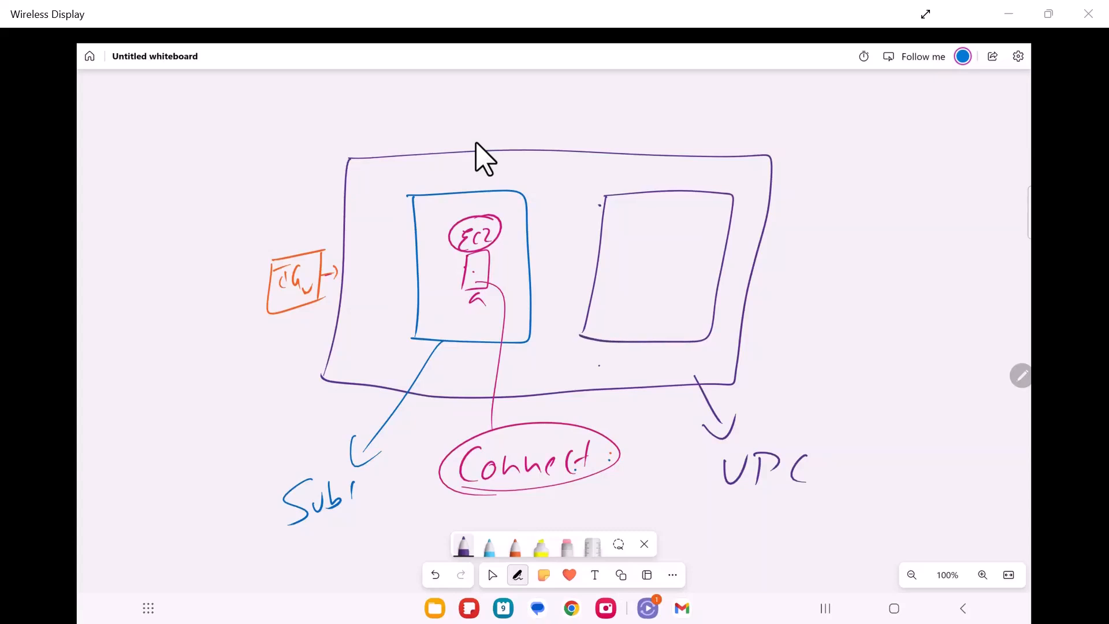
pyautogui.moveTo(701, 327)
pyautogui.mouseDown()
pyautogui.moveTo(785, 340)
pyautogui.moveTo(799, 381)
pyautogui.mouseUp()
pyautogui.moveTo(797, 347)
pyautogui.mouseDown()
pyautogui.moveTo(823, 367)
pyautogui.moveTo(849, 332)
pyautogui.mouseUp()
pyautogui.moveTo(855, 341)
pyautogui.mouseDown()
pyautogui.moveTo(860, 354)
pyautogui.moveTo(868, 337)
pyautogui.mouseUp()
pyautogui.moveTo(880, 341); pyautogui.dragTo(889, 347)
pyautogui.moveTo(883, 336)
pyautogui.mouseDown()
pyautogui.moveTo(899, 332)
pyautogui.moveTo(913, 351)
pyautogui.mouseUp()
# - Label the blue subnet box Public with a purple arrow to its lower left
pyautogui.moveTo(423, 324); pyautogui.dragTo(252, 420)
pyautogui.moveTo(254, 405)
pyautogui.mouseDown()
pyautogui.moveTo(247, 426)
pyautogui.moveTo(269, 432)
pyautogui.mouseUp()
pyautogui.moveTo(156, 453)
pyautogui.mouseDown()
pyautogui.moveTo(157, 495)
pyautogui.moveTo(156, 473)
pyautogui.moveTo(189, 461)
pyautogui.mouseUp()
pyautogui.moveTo(196, 430)
pyautogui.mouseDown()
pyautogui.moveTo(195, 469)
pyautogui.moveTo(206, 458)
pyautogui.mouseUp()
pyautogui.moveTo(208, 428)
pyautogui.mouseDown()
pyautogui.moveTo(209, 455)
pyautogui.moveTo(227, 456)
pyautogui.mouseUp()
pyautogui.moveTo(220, 425); pyautogui.dragTo(237, 453)
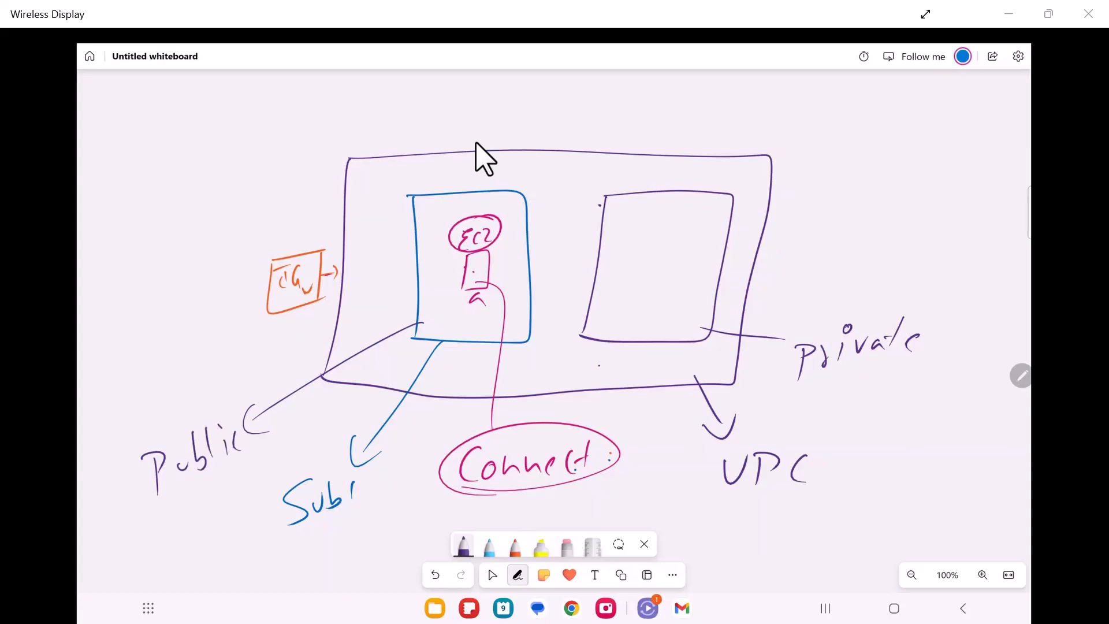
# - Write "RT → IGW" in purple above the VPC, with an arrow pointing to the public subnet
pyautogui.click(489, 546)
pyautogui.click(515, 545)
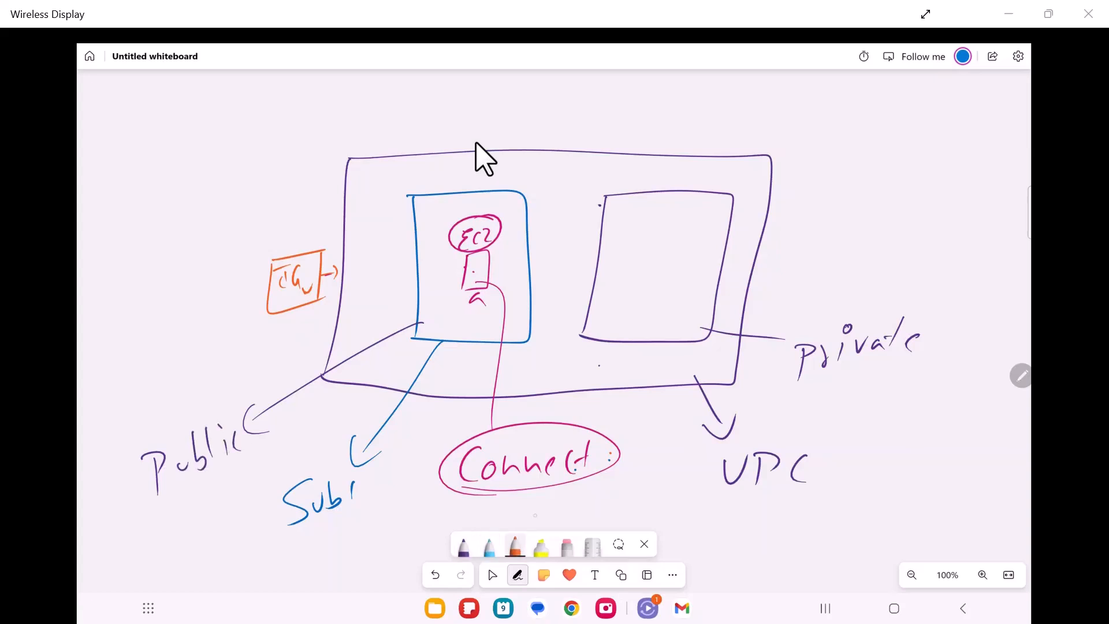
pyautogui.click(515, 546)
pyautogui.click(558, 403)
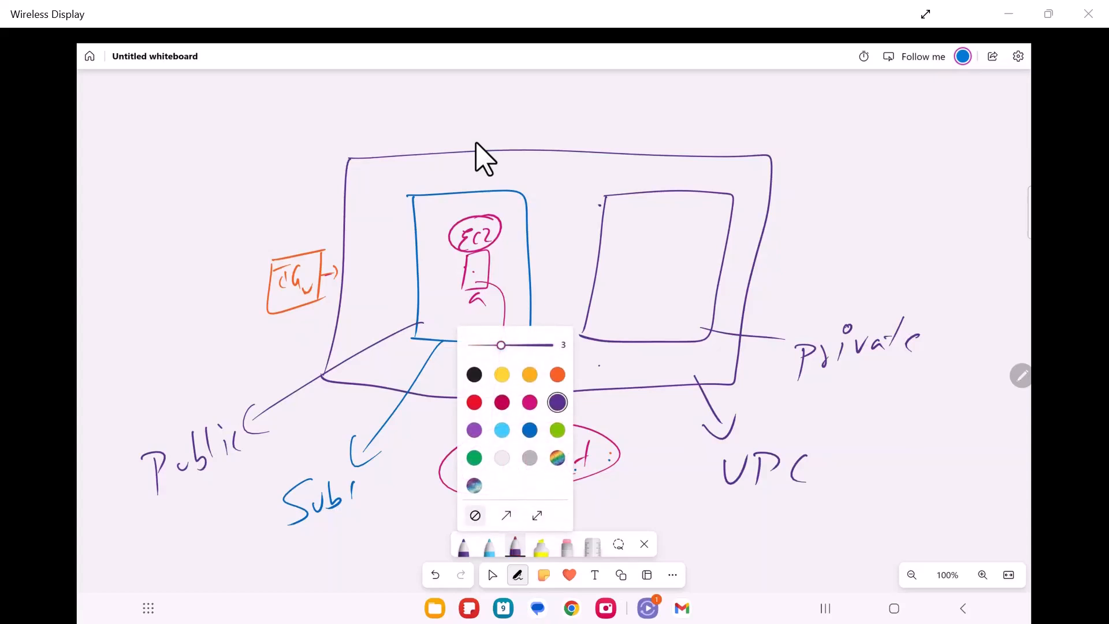
pyautogui.moveTo(503, 104)
pyautogui.mouseDown()
pyautogui.moveTo(500, 131)
pyautogui.moveTo(525, 124)
pyautogui.mouseUp()
pyautogui.moveTo(518, 108)
pyautogui.mouseDown()
pyautogui.moveTo(537, 99)
pyautogui.moveTo(509, 184)
pyautogui.mouseUp()
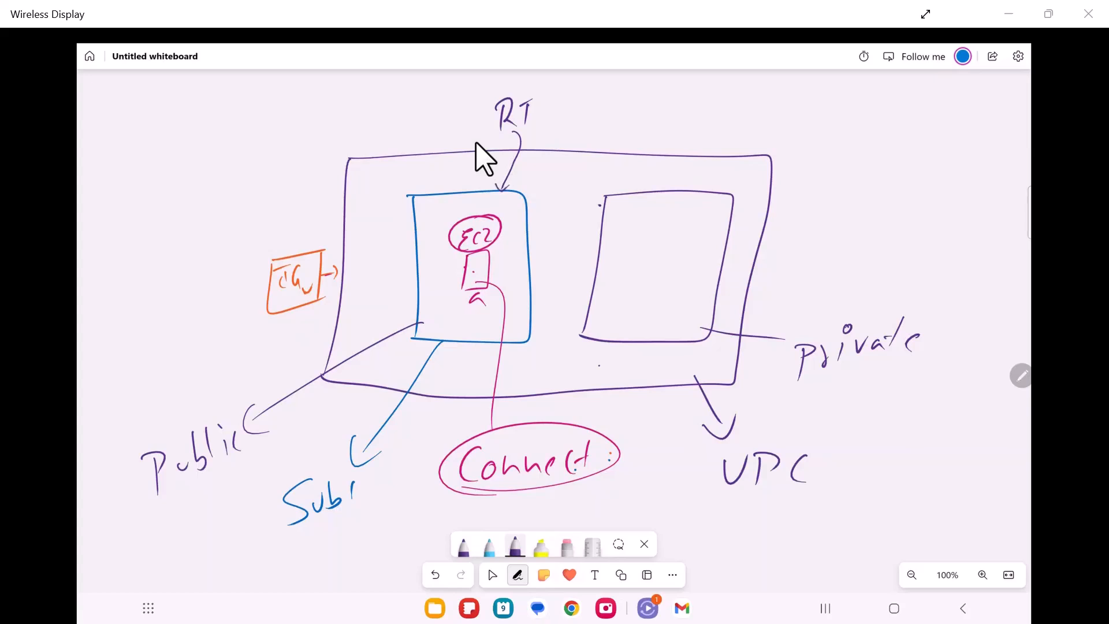
pyautogui.moveTo(541, 109)
pyautogui.mouseDown()
pyautogui.moveTo(558, 113)
pyautogui.moveTo(586, 90)
pyautogui.moveTo(599, 105)
pyautogui.moveTo(622, 89)
pyautogui.mouseUp()
# - Add an arrow to the private subnet's right edge from a purple RT label, with NAT written as its target
pyautogui.moveTo(728, 249); pyautogui.dragTo(820, 226)
pyautogui.moveTo(740, 246); pyautogui.dragTo(740, 253)
pyautogui.moveTo(836, 215)
pyautogui.mouseDown()
pyautogui.moveTo(835, 233)
pyautogui.moveTo(867, 205)
pyautogui.mouseUp()
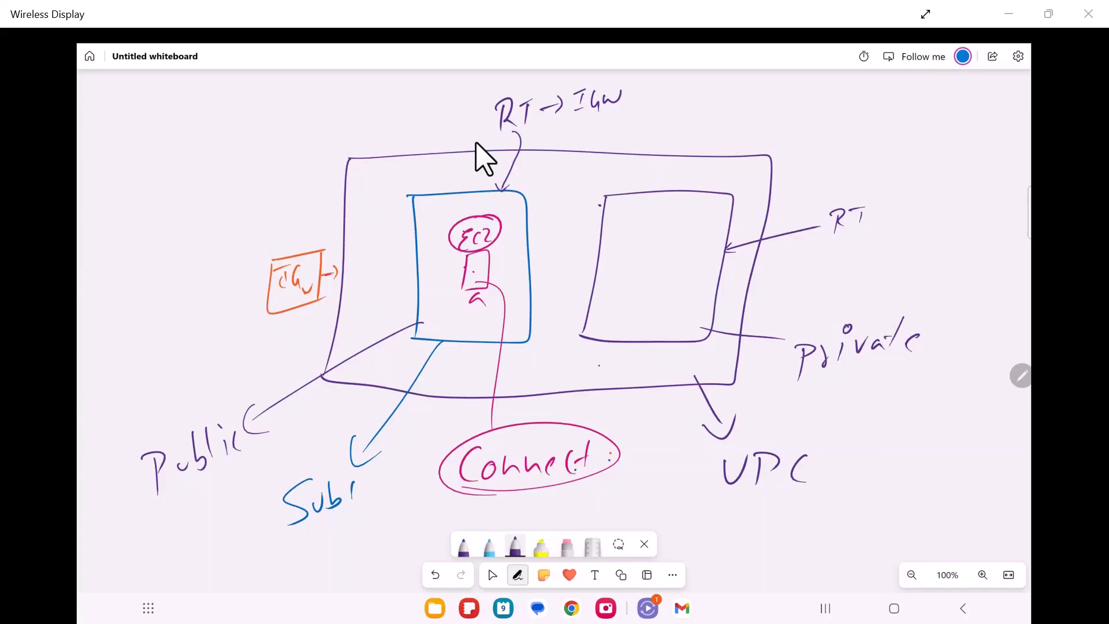
pyautogui.moveTo(849, 238); pyautogui.dragTo(857, 250)
pyautogui.moveTo(860, 242)
pyautogui.mouseDown()
pyautogui.moveTo(886, 259)
pyautogui.moveTo(907, 243)
pyautogui.moveTo(935, 260)
pyautogui.mouseUp()
pyautogui.moveTo(930, 247); pyautogui.dragTo(946, 243)
# - Draw a light-blue box labelled NAT below the EC2 computer in the public subnet
pyautogui.click(490, 546)
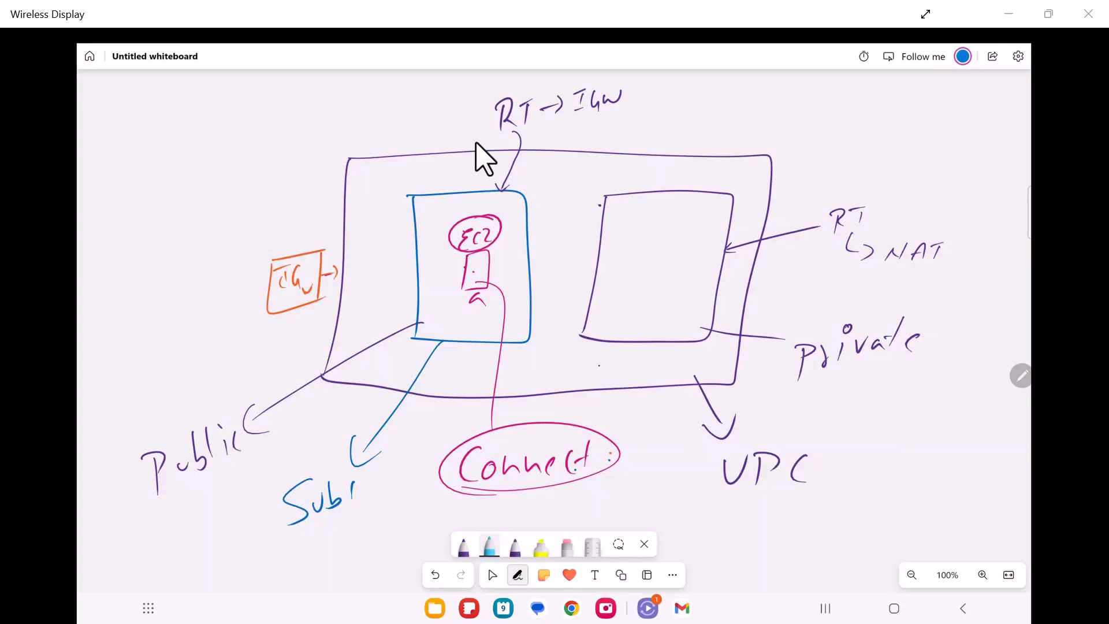
pyautogui.moveTo(434, 304)
pyautogui.mouseDown()
pyautogui.moveTo(433, 328)
pyautogui.moveTo(459, 324)
pyautogui.mouseUp()
pyautogui.moveTo(467, 313)
pyautogui.mouseDown()
pyautogui.moveTo(485, 324)
pyautogui.moveTo(487, 309)
pyautogui.mouseUp()
# - Underline Public, the NAT box and Private in light blue, and circle the private subnet's RT label
pyautogui.moveTo(157, 496); pyautogui.dragTo(249, 456)
pyautogui.moveTo(443, 332); pyautogui.dragTo(470, 330)
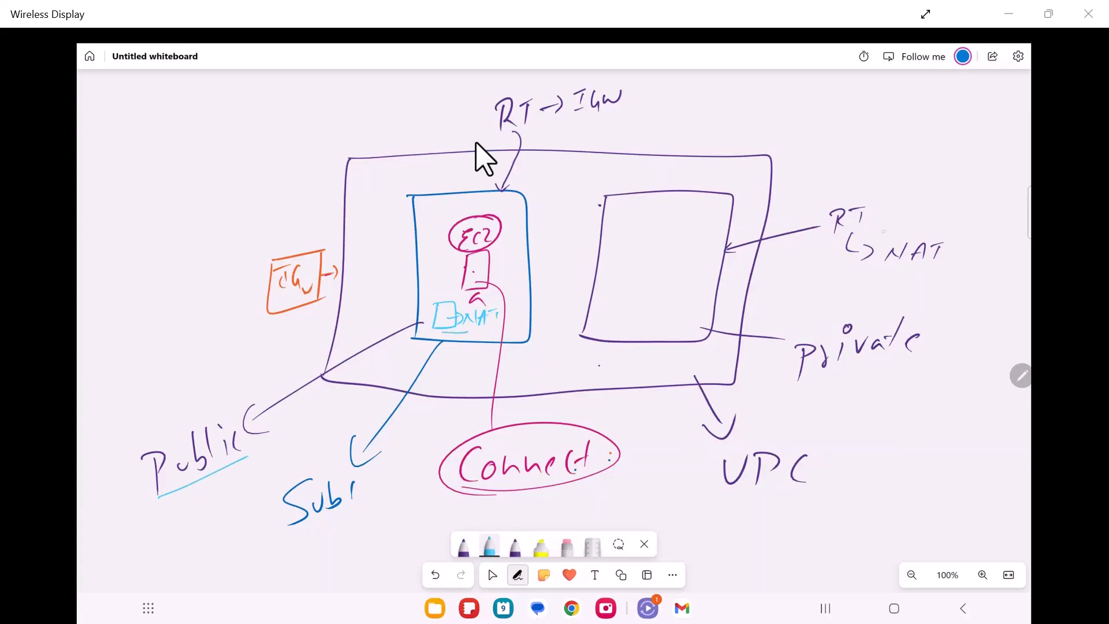
pyautogui.moveTo(870, 202)
pyautogui.mouseDown()
pyautogui.moveTo(824, 215)
pyautogui.moveTo(875, 205)
pyautogui.mouseUp()
pyautogui.moveTo(796, 391); pyautogui.dragTo(910, 365)
# - Draw a magenta computer inside the private subnet and write EC2 above it
pyautogui.click(464, 546)
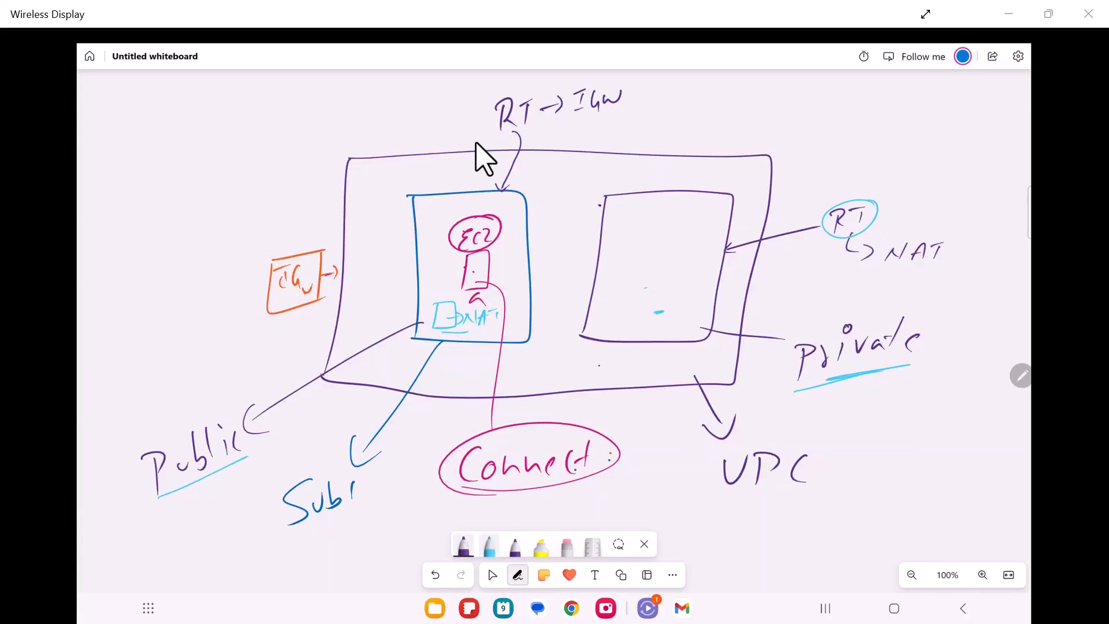
pyautogui.click(464, 546)
pyautogui.click(478, 402)
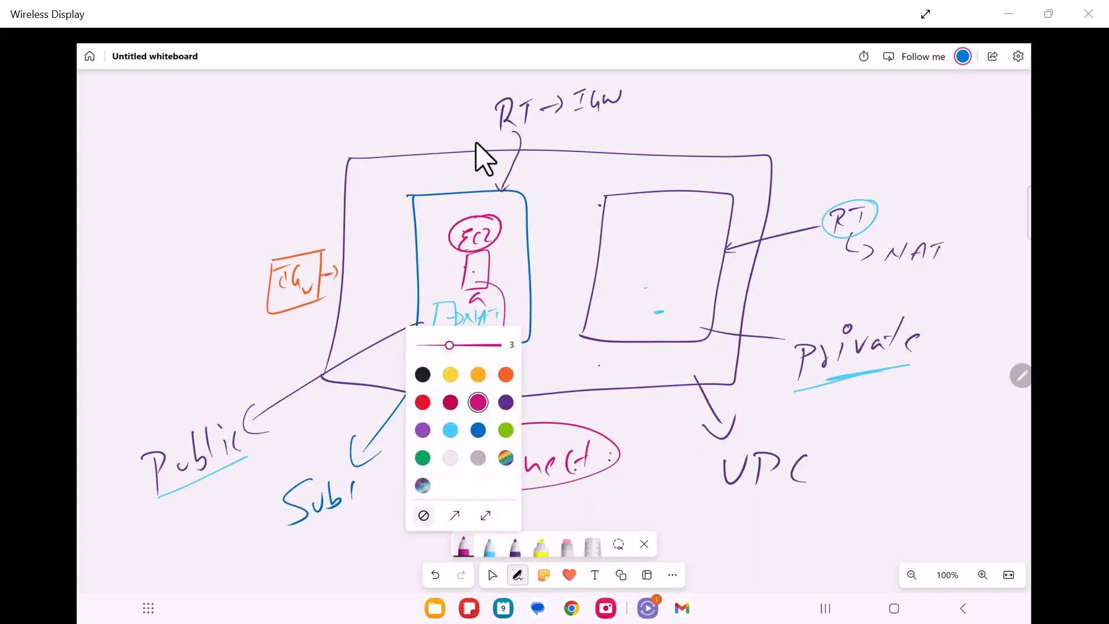
pyautogui.moveTo(646, 244); pyautogui.dragTo(643, 287)
pyautogui.moveTo(646, 245)
pyautogui.mouseDown()
pyautogui.moveTo(675, 240)
pyautogui.moveTo(640, 287)
pyautogui.moveTo(660, 306)
pyautogui.mouseUp()
pyautogui.moveTo(642, 217)
pyautogui.mouseDown()
pyautogui.moveTo(632, 224)
pyautogui.moveTo(655, 230)
pyautogui.mouseUp()
pyautogui.moveTo(666, 217); pyautogui.dragTo(674, 230)
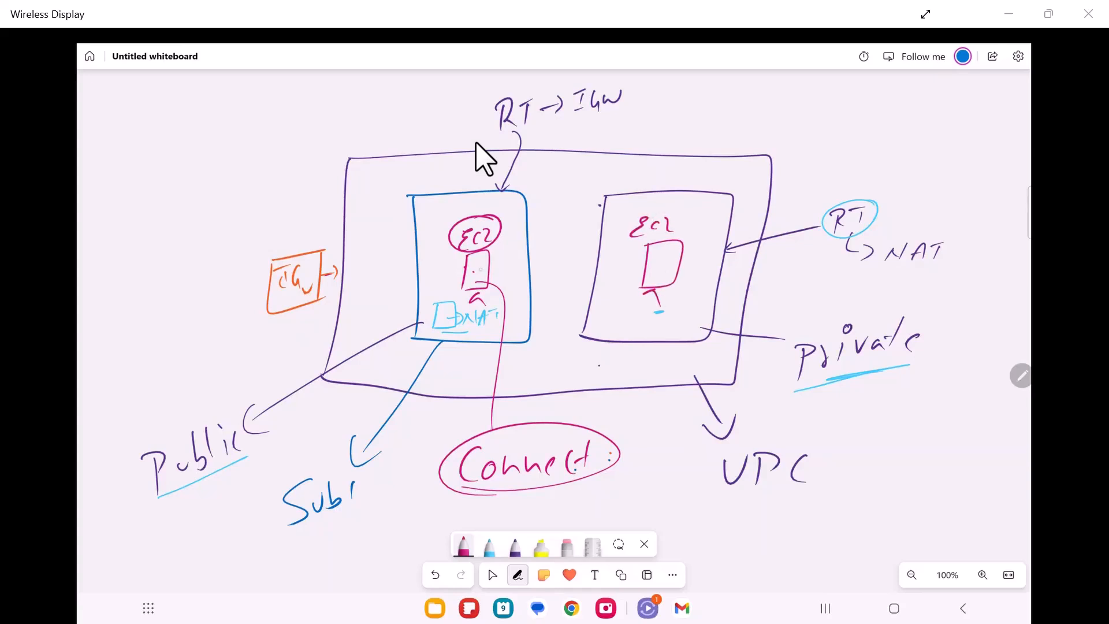
# - Connect the two EC2 computers with a magenta line and label that connection with an underlined "Private"
pyautogui.moveTo(474, 268); pyautogui.dragTo(645, 262)
pyautogui.moveTo(556, 256)
pyautogui.mouseDown()
pyautogui.moveTo(681, 445)
pyautogui.moveTo(652, 495)
pyautogui.moveTo(653, 483)
pyautogui.moveTo(676, 495)
pyautogui.moveTo(676, 476)
pyautogui.moveTo(693, 497)
pyautogui.moveTo(708, 482)
pyautogui.moveTo(715, 497)
pyautogui.mouseUp()
pyautogui.moveTo(651, 508); pyautogui.dragTo(720, 511)
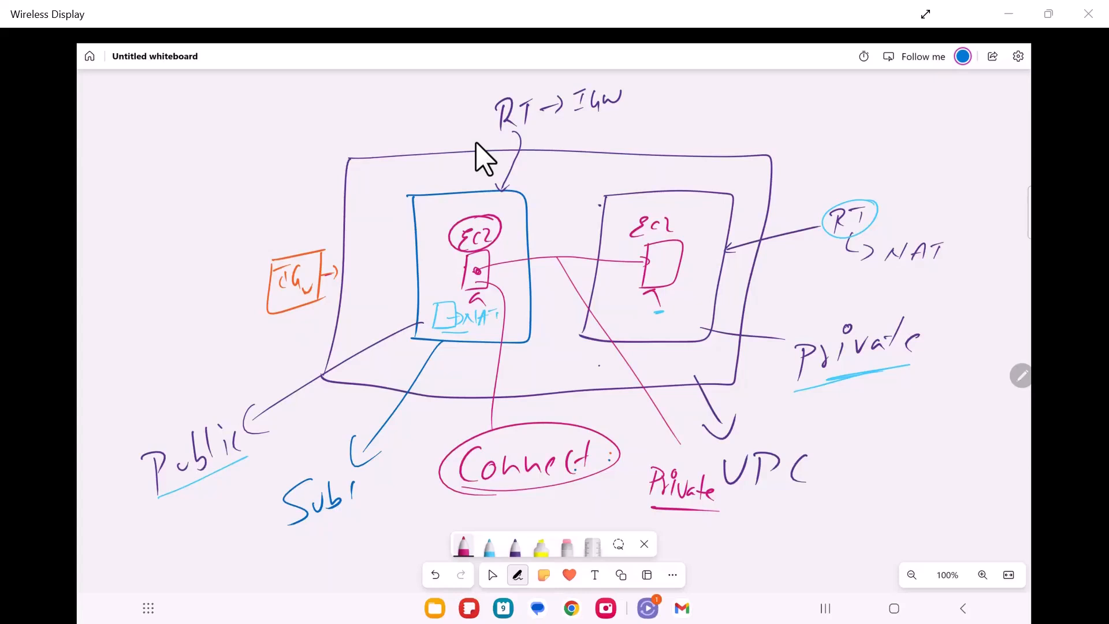
# - Switch to the AWS Management Console in the browser and start creating a VPC from the VPC dashboard
pyautogui.hotkey('alt', 'Tab')
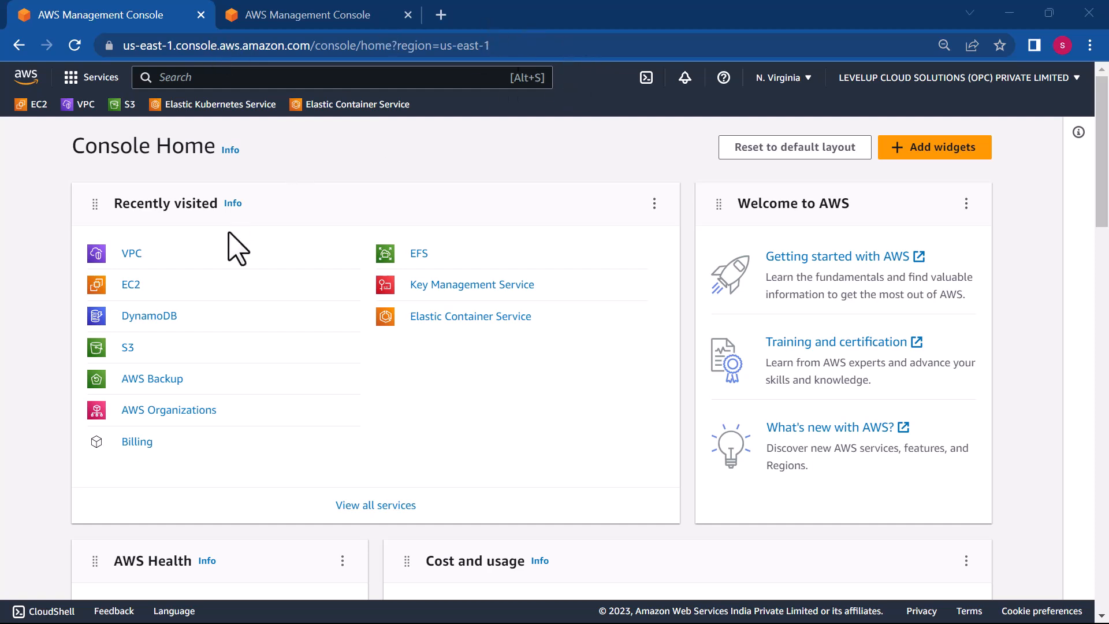
pyautogui.click(129, 256)
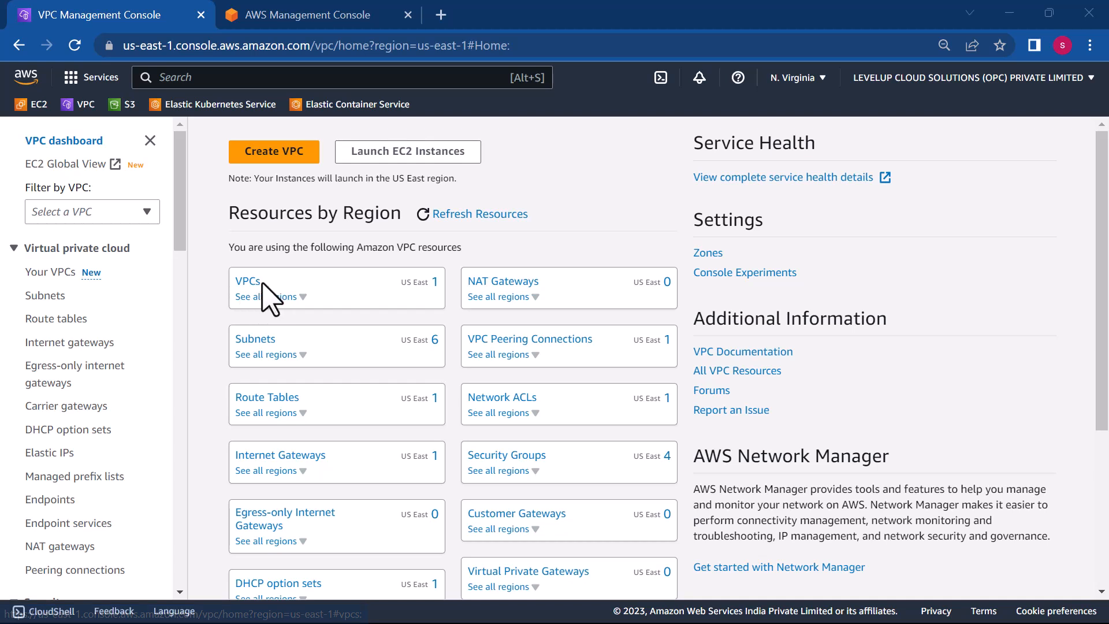
pyautogui.click(274, 157)
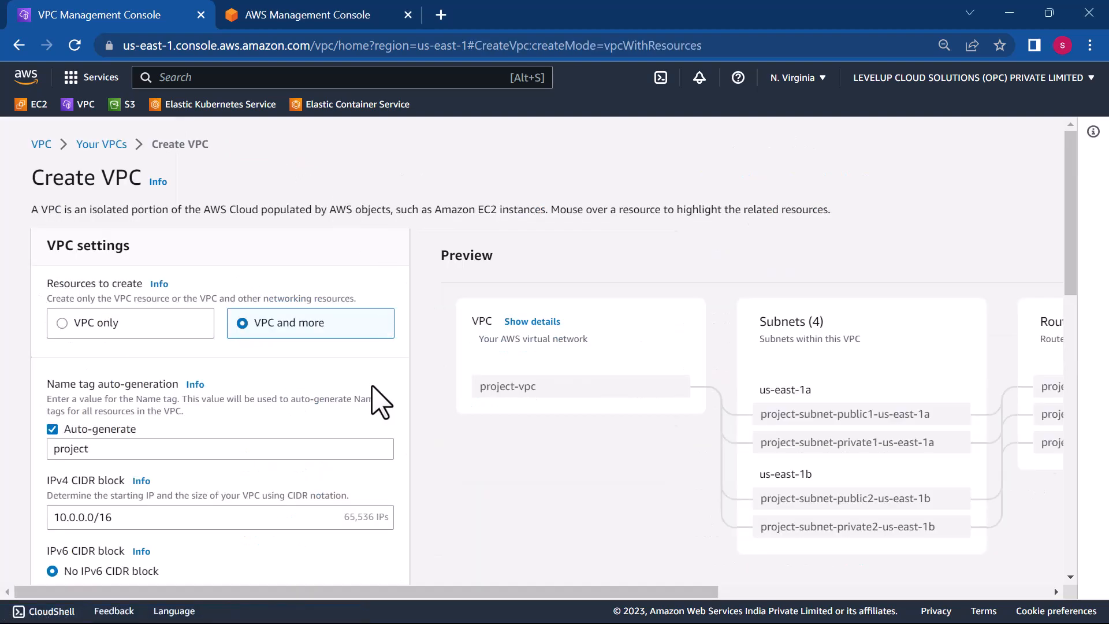
# - Examine the VPC and more settings and the resource preview of subnets, route tables and network connections, dismissing the wireless display request
pyautogui.scroll(-1, 379, 402)
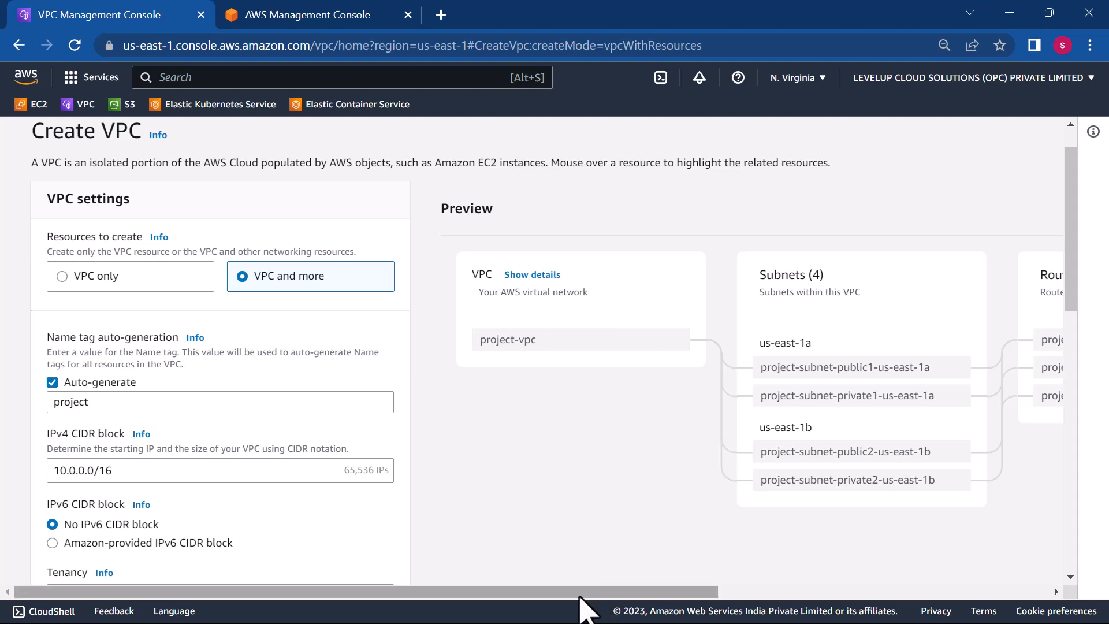
pyautogui.hscroll(5, 581, 601)
pyautogui.hscroll(-5, 557, 607)
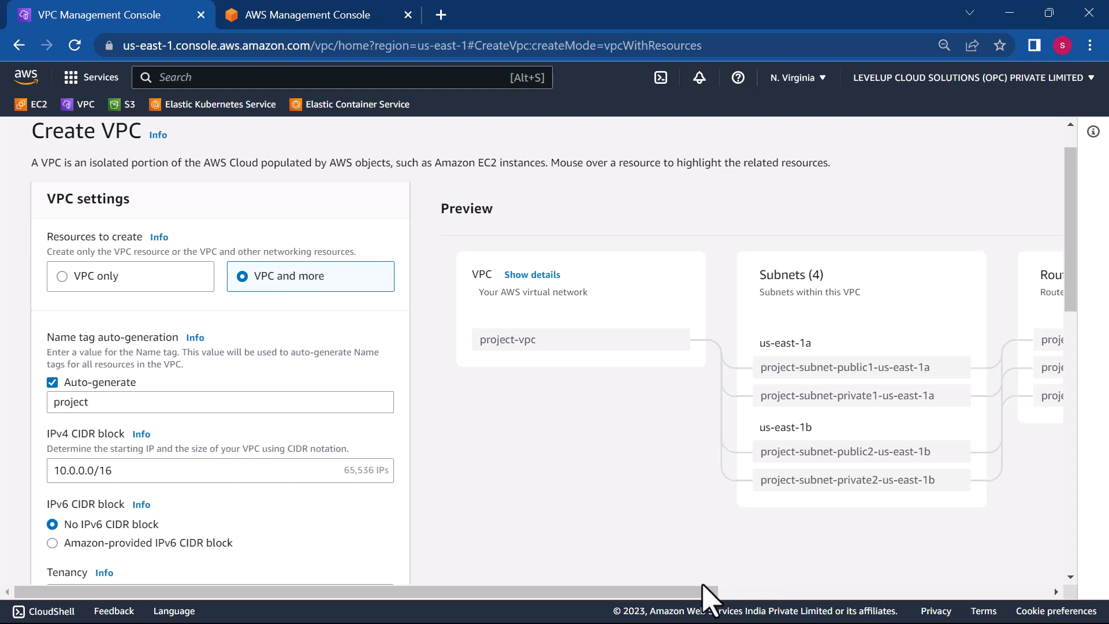
pyautogui.moveTo(704, 595); pyautogui.dragTo(844, 462)
pyautogui.hscroll(7, 837, 446)
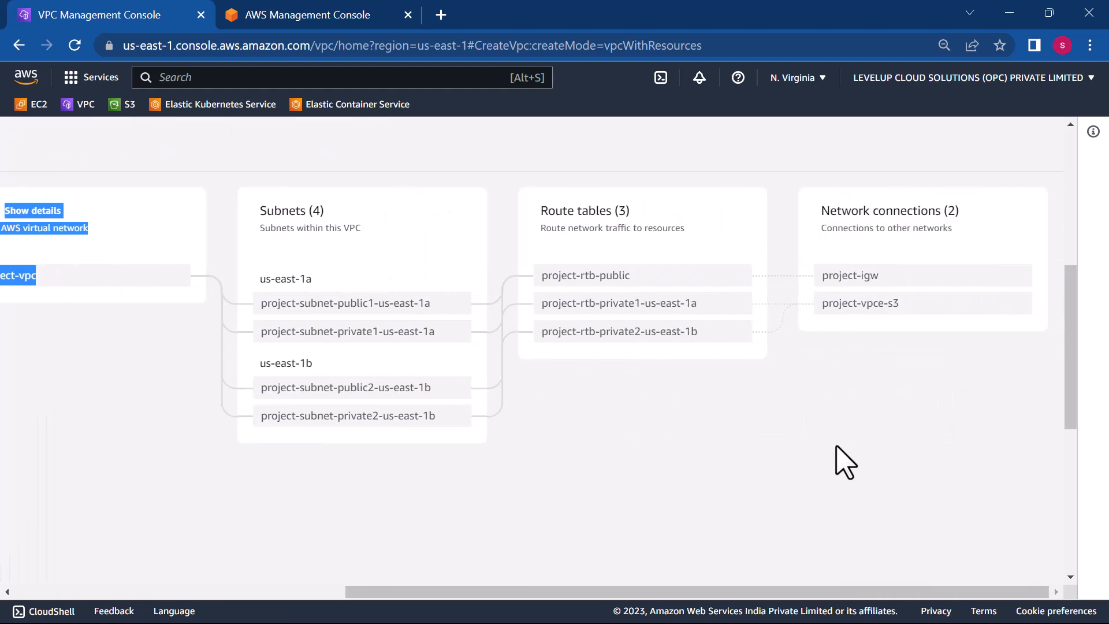
pyautogui.hscroll(-8, 844, 462)
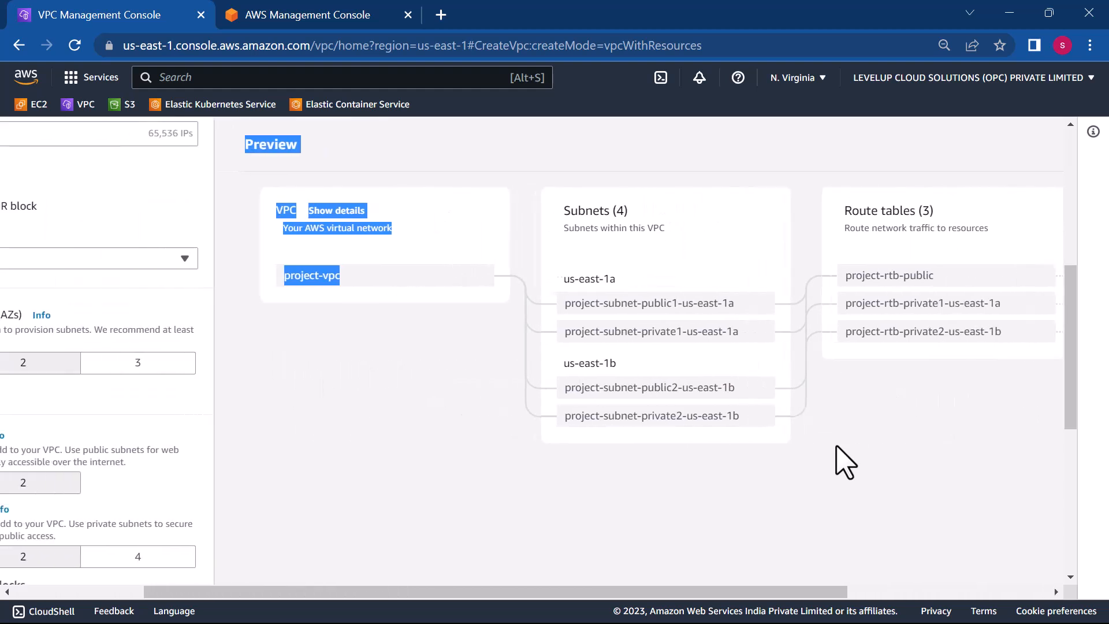
pyautogui.click(619, 458)
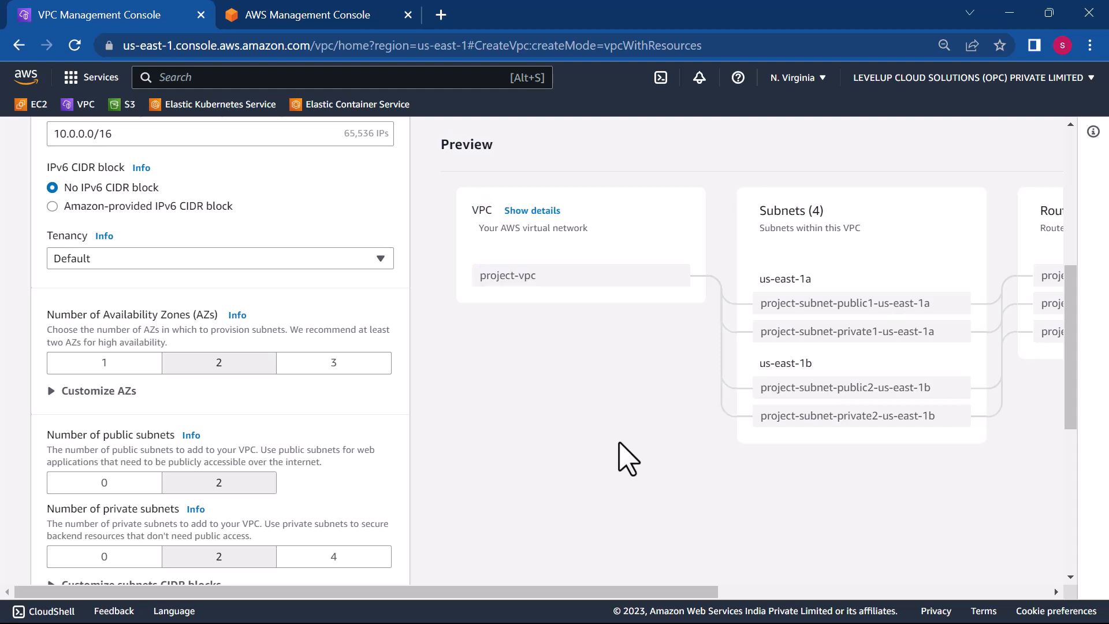
pyautogui.scroll(1, 297, 339)
pyautogui.scroll(3, 297, 353)
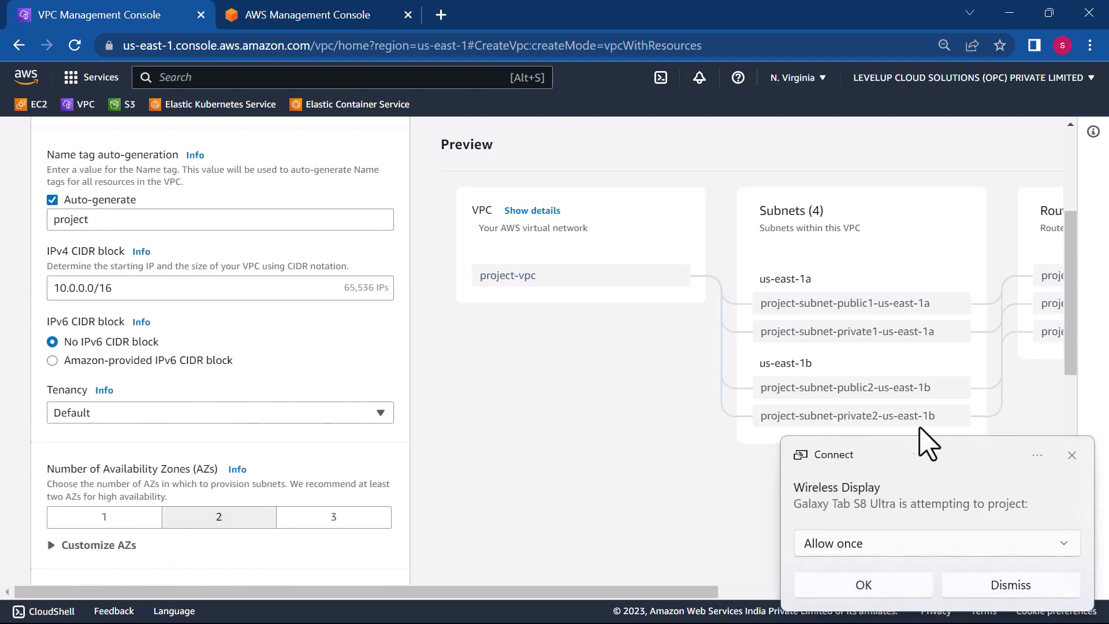
pyautogui.click(1073, 455)
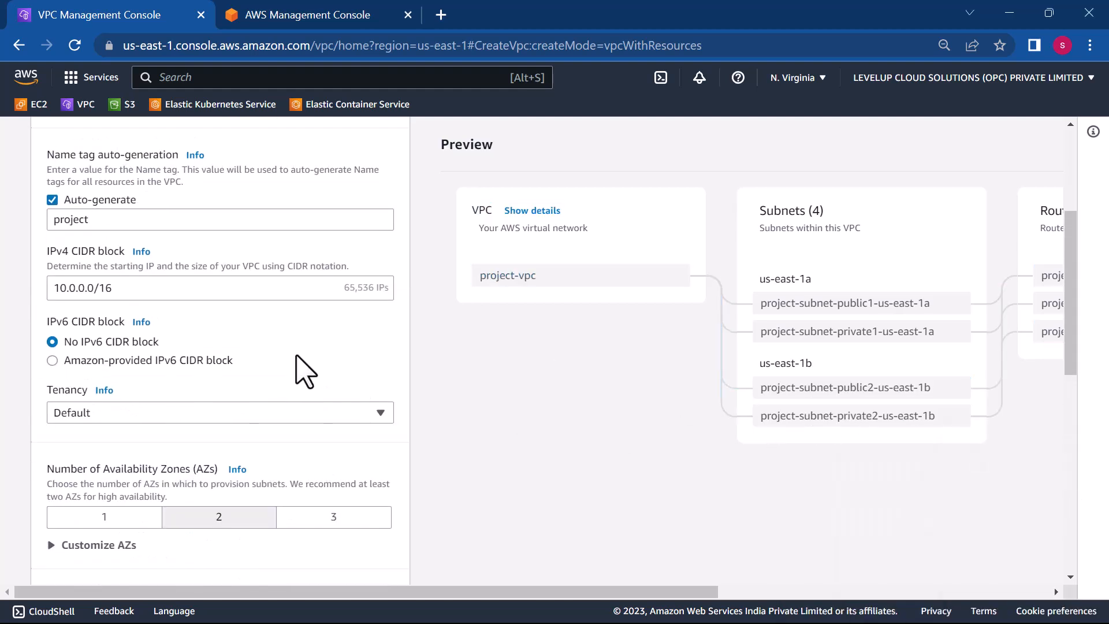
pyautogui.scroll(5, 305, 371)
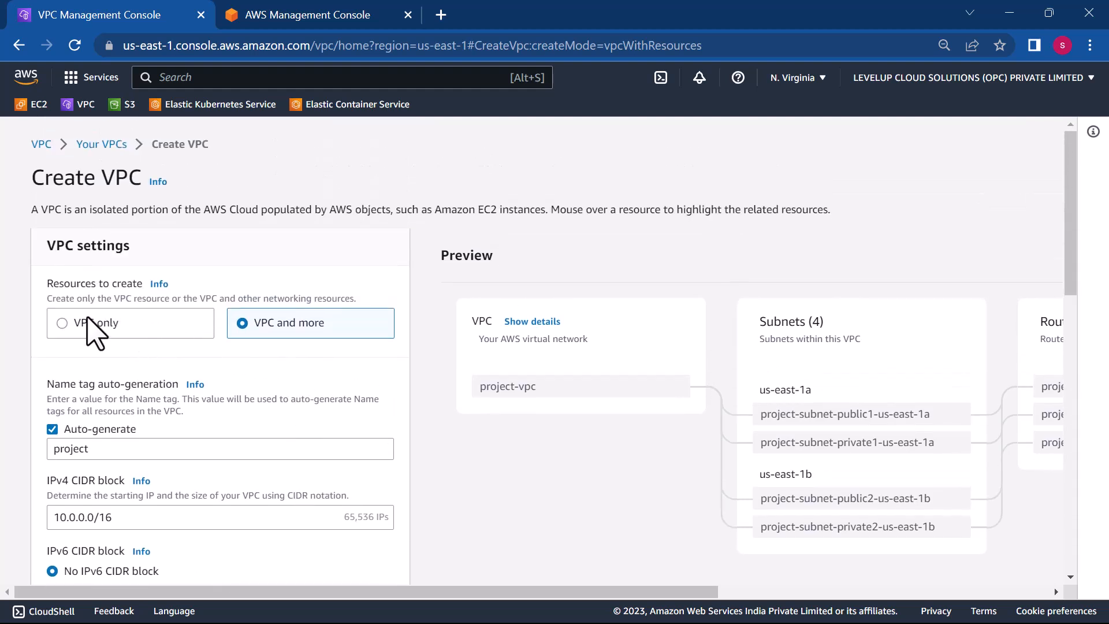
# - Create a VPC only, named class, with the manual IPv4 CIDR 14.0.0.0/16, and dismiss the notification
pyautogui.click(61, 324)
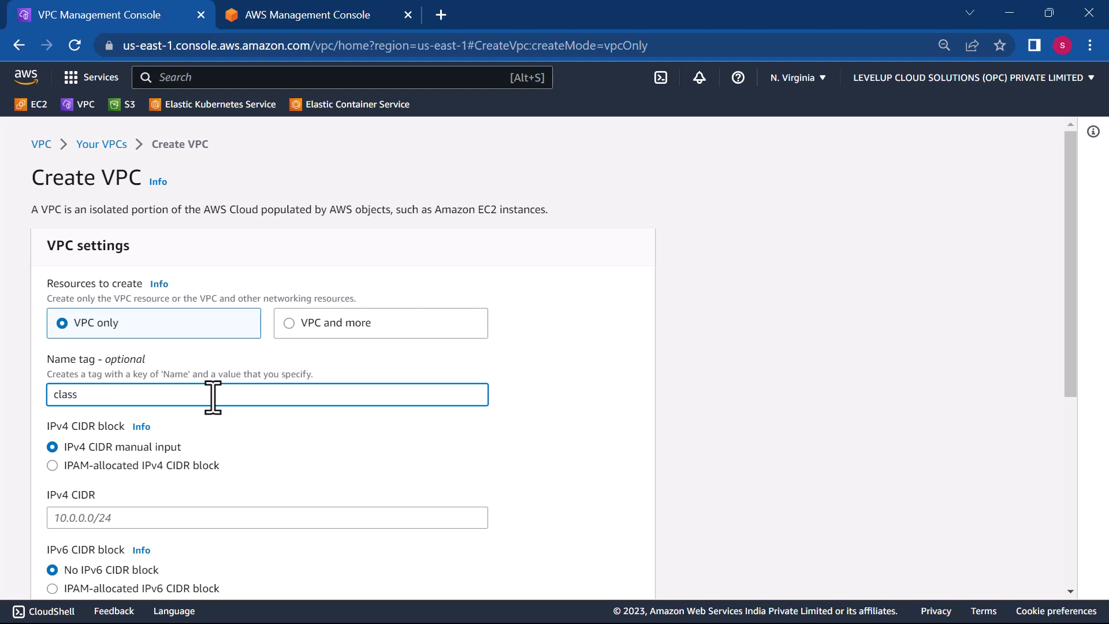
pyautogui.scroll(-2, 213, 397)
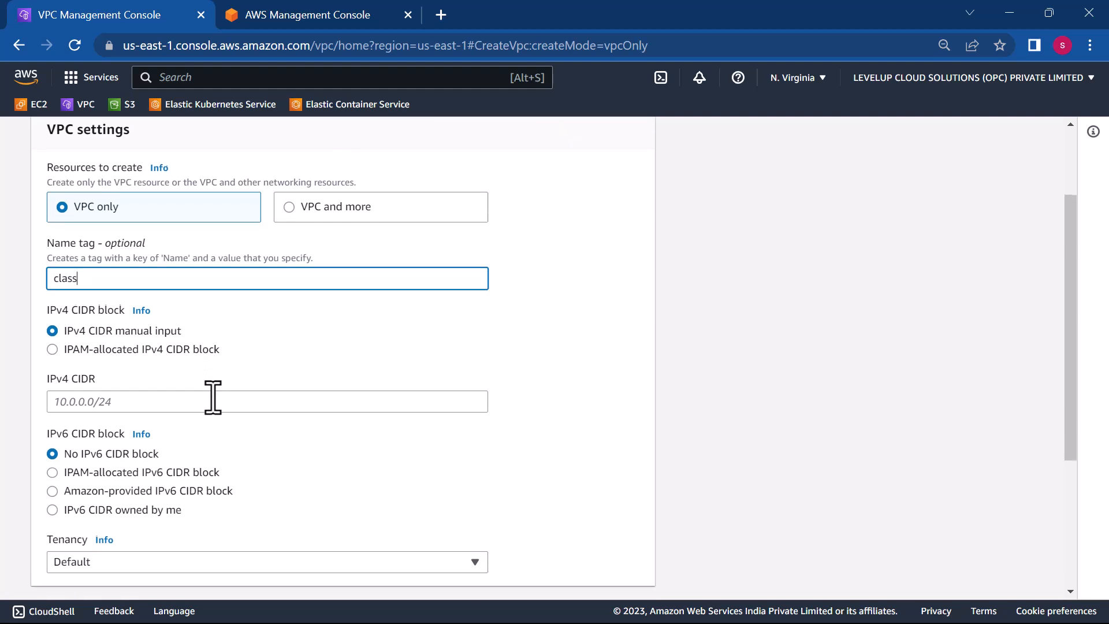
pyautogui.click(134, 401)
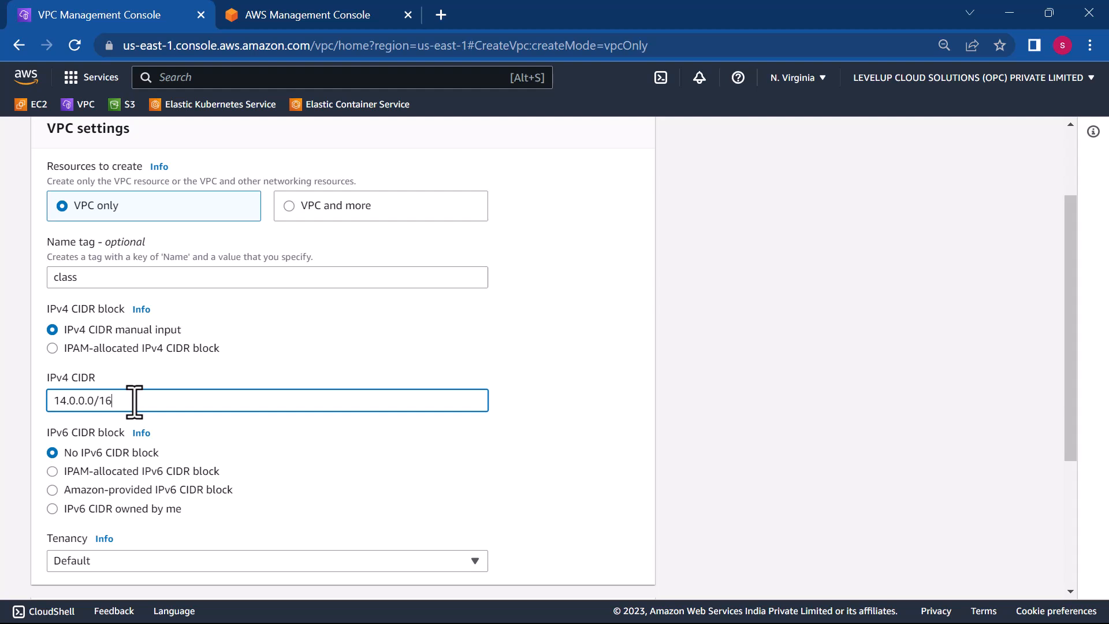
pyautogui.scroll(-4, 134, 401)
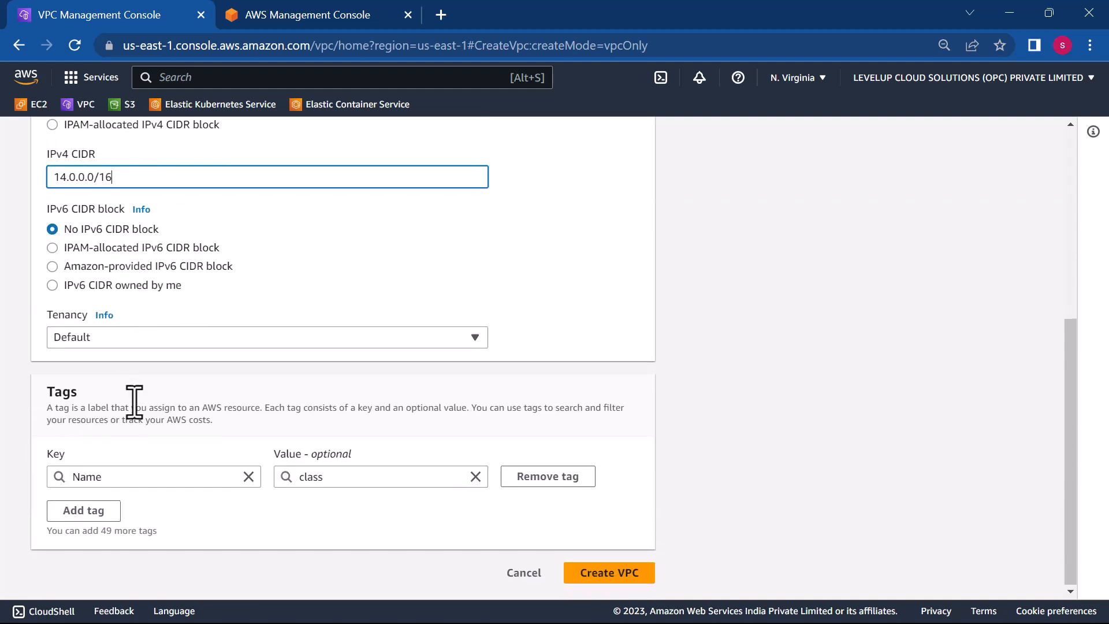
pyautogui.click(610, 574)
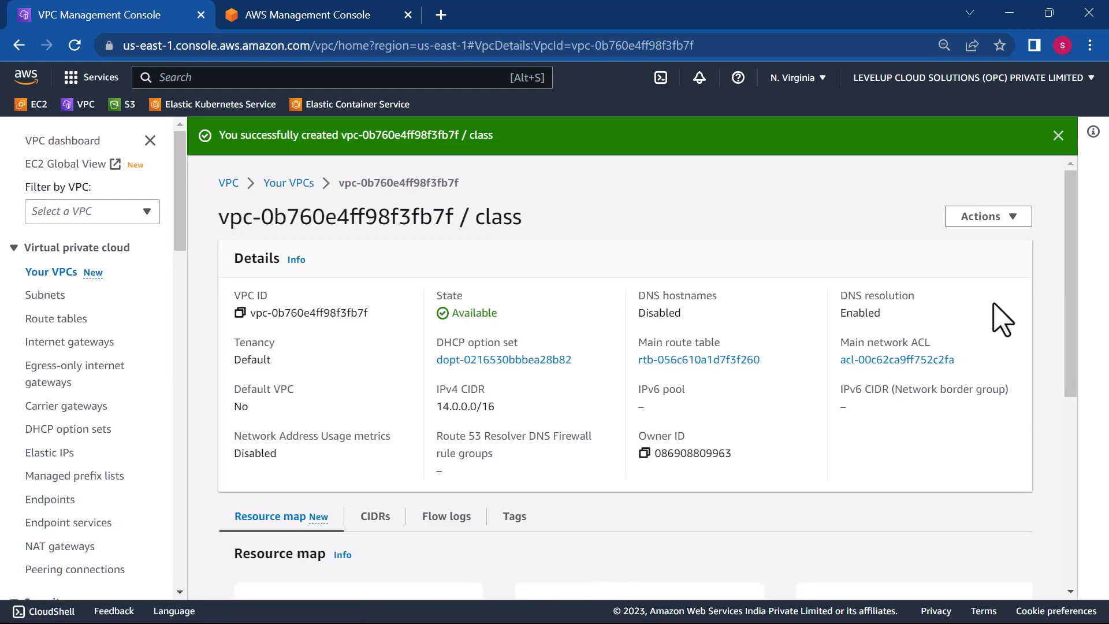
pyautogui.click(1059, 138)
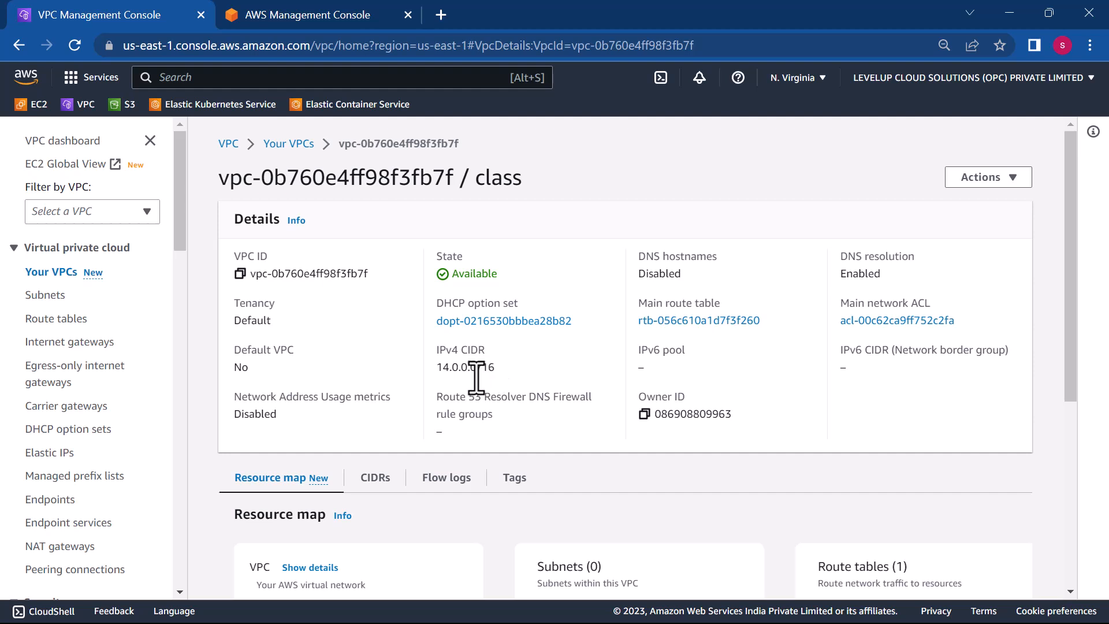
# - Examine the class VPC's resource map, CIDRs and tags, dismissing the wireless display request
pyautogui.scroll(-1, 473, 404)
pyautogui.scroll(-1, 474, 406)
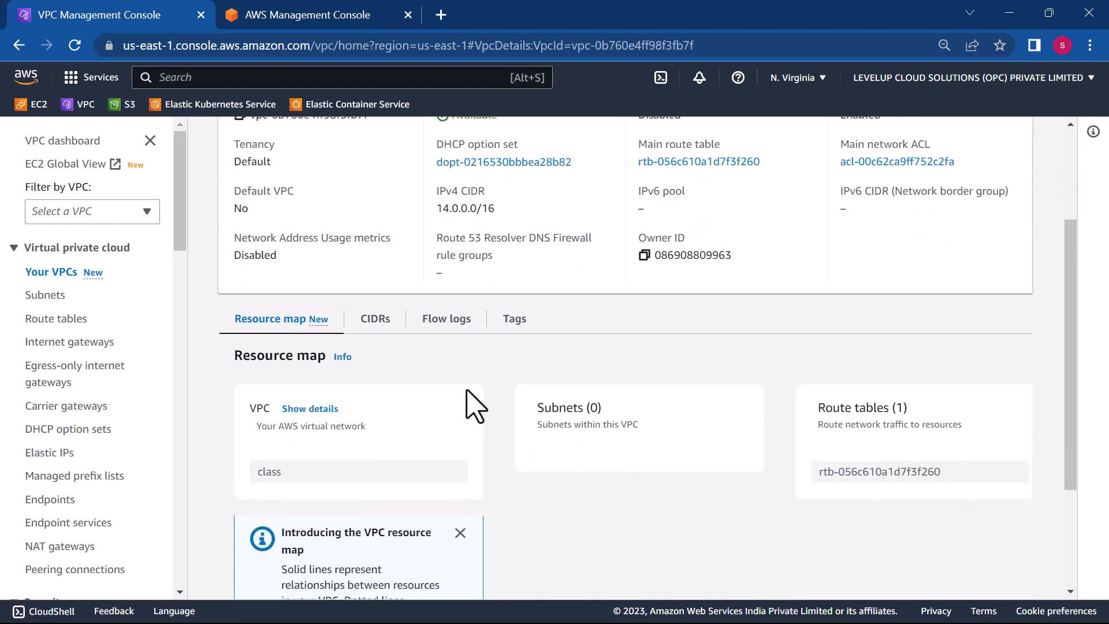
pyautogui.scroll(-1, 473, 404)
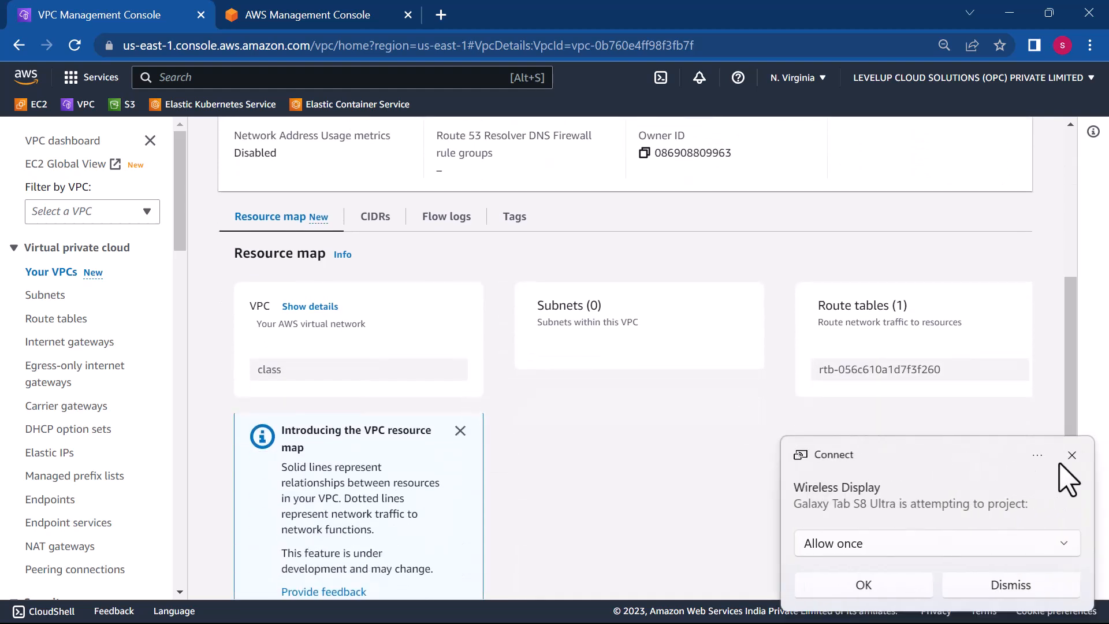
pyautogui.click(1012, 591)
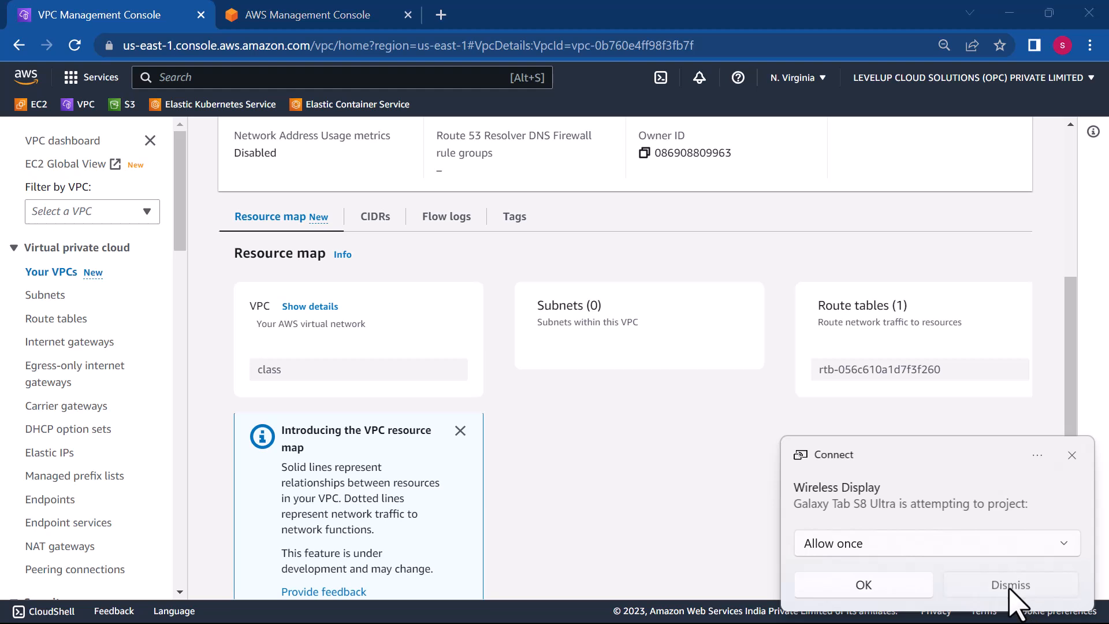
pyautogui.click(372, 220)
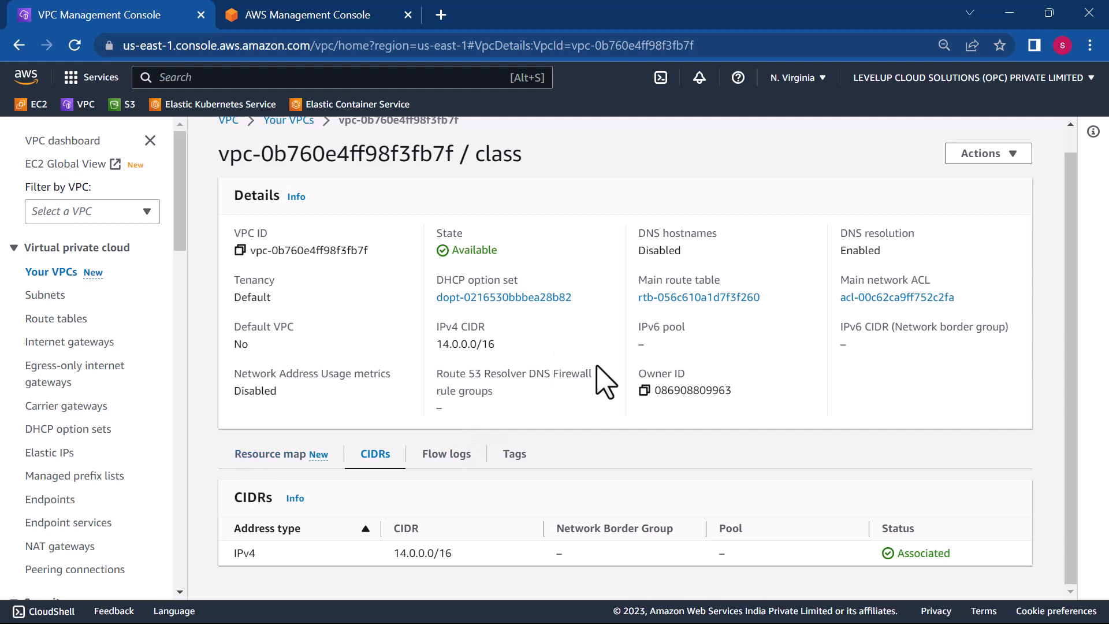
pyautogui.click(512, 454)
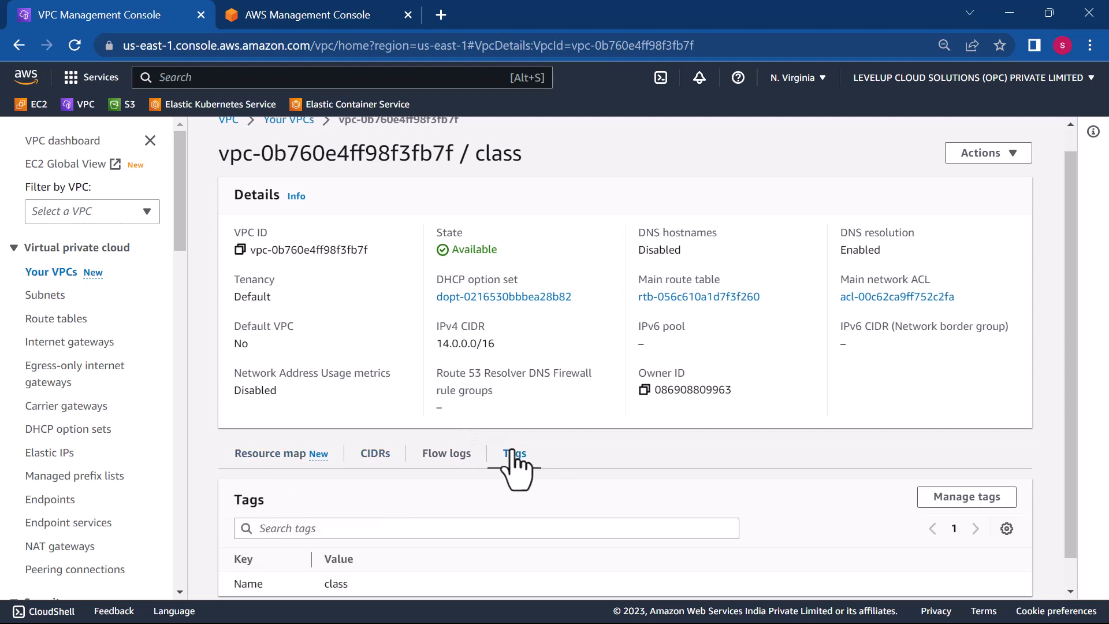
pyautogui.scroll(-1, 397, 495)
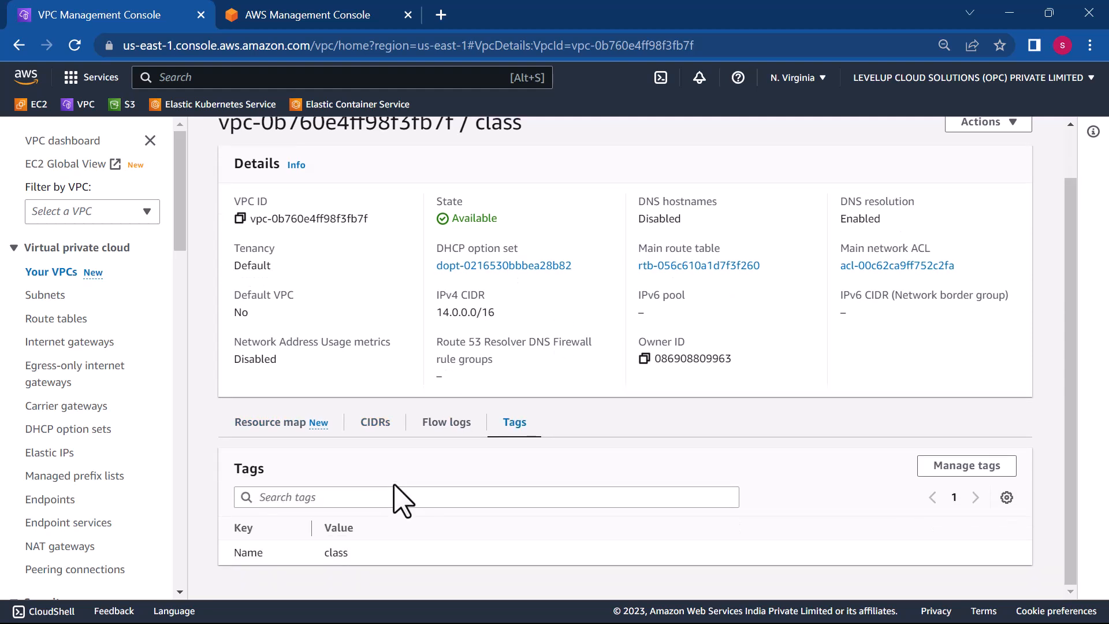
pyautogui.scroll(1, 396, 496)
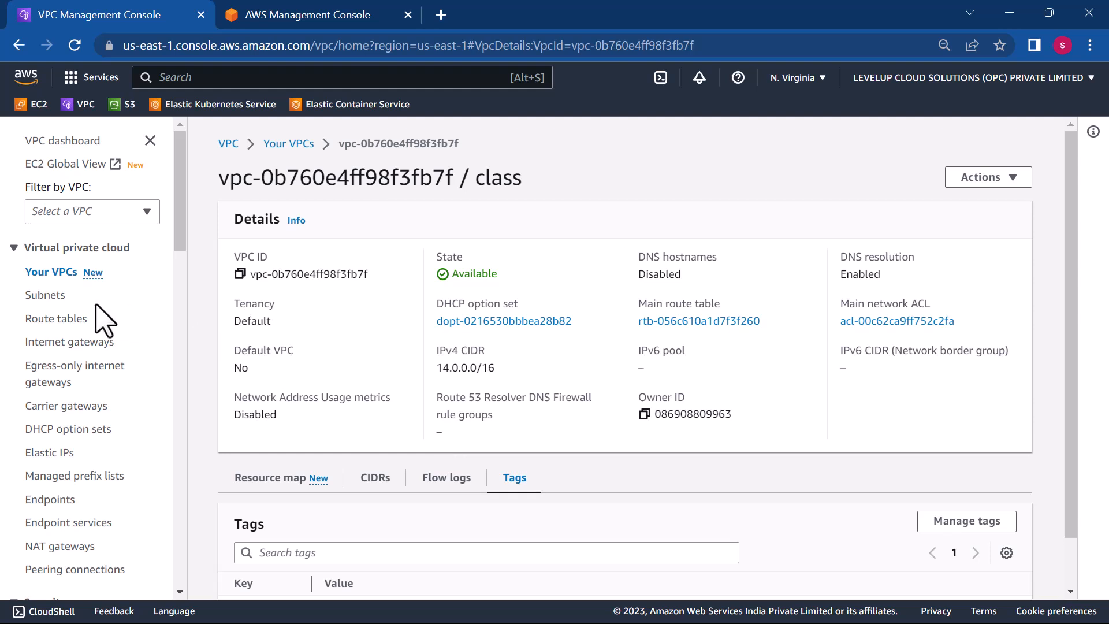
# - Start creating a subnet in the class VPC and name it my-public-sub
pyautogui.click(52, 301)
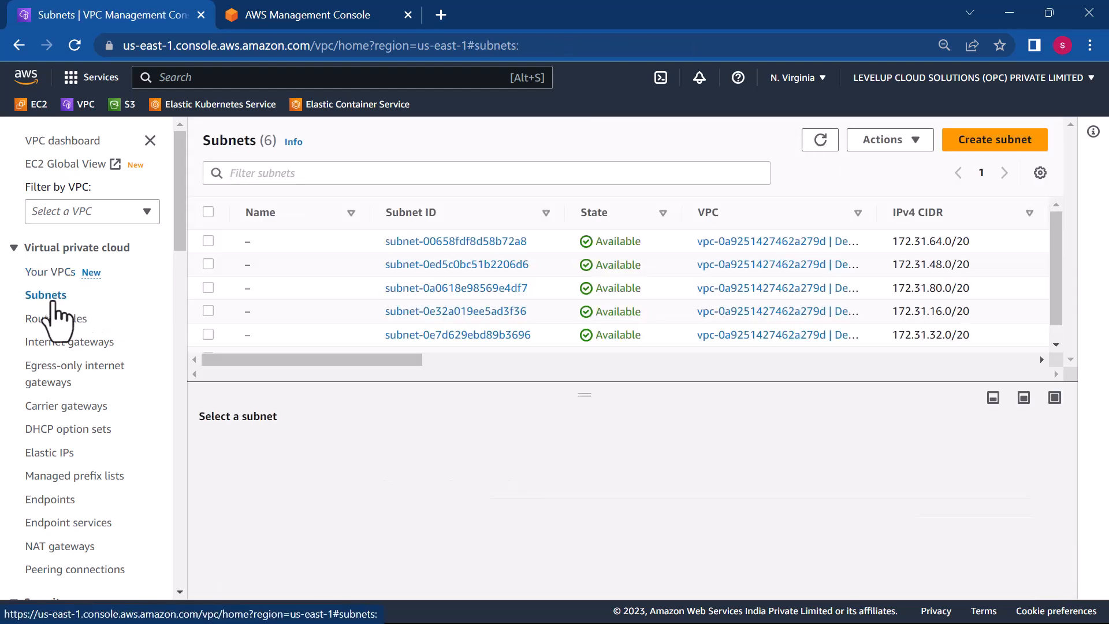
pyautogui.click(965, 145)
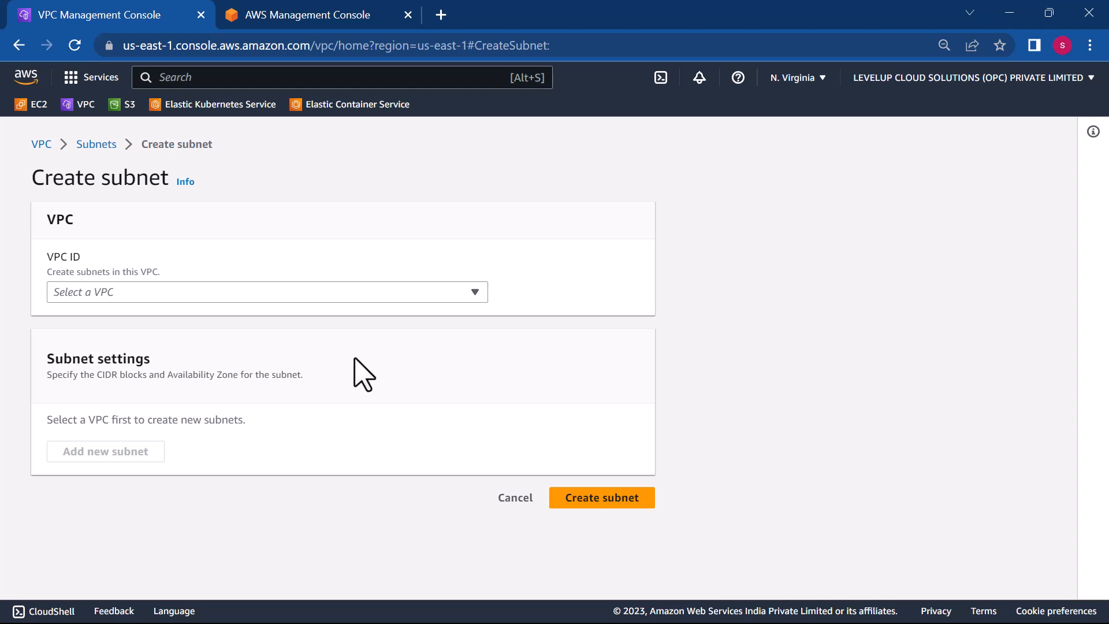
pyautogui.click(367, 290)
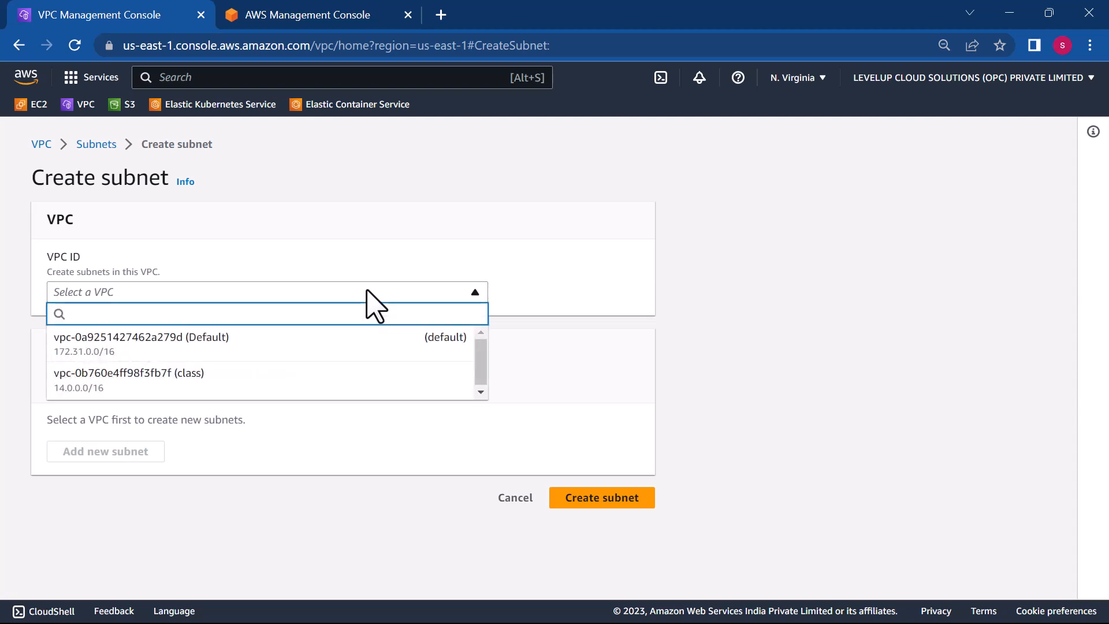
pyautogui.click(220, 382)
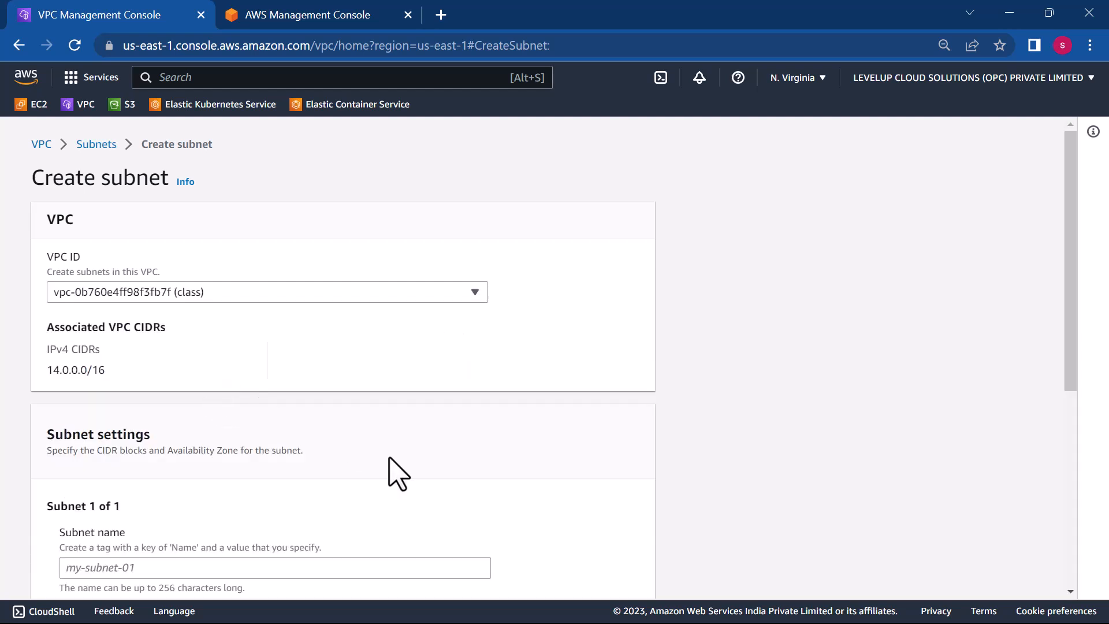
pyautogui.scroll(-4, 399, 474)
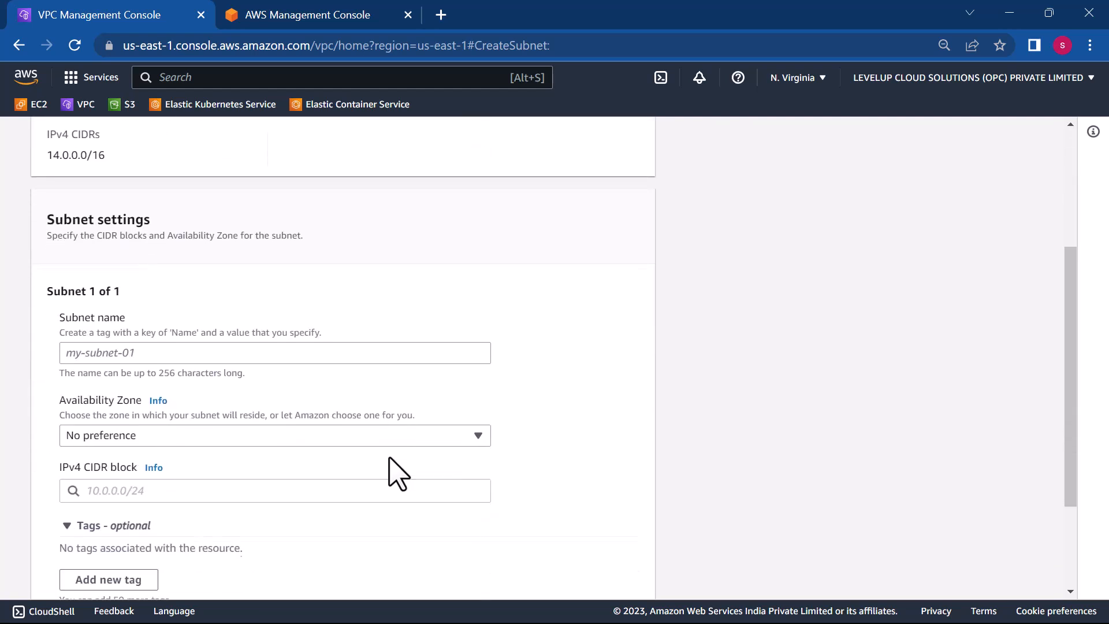
pyautogui.click(176, 326)
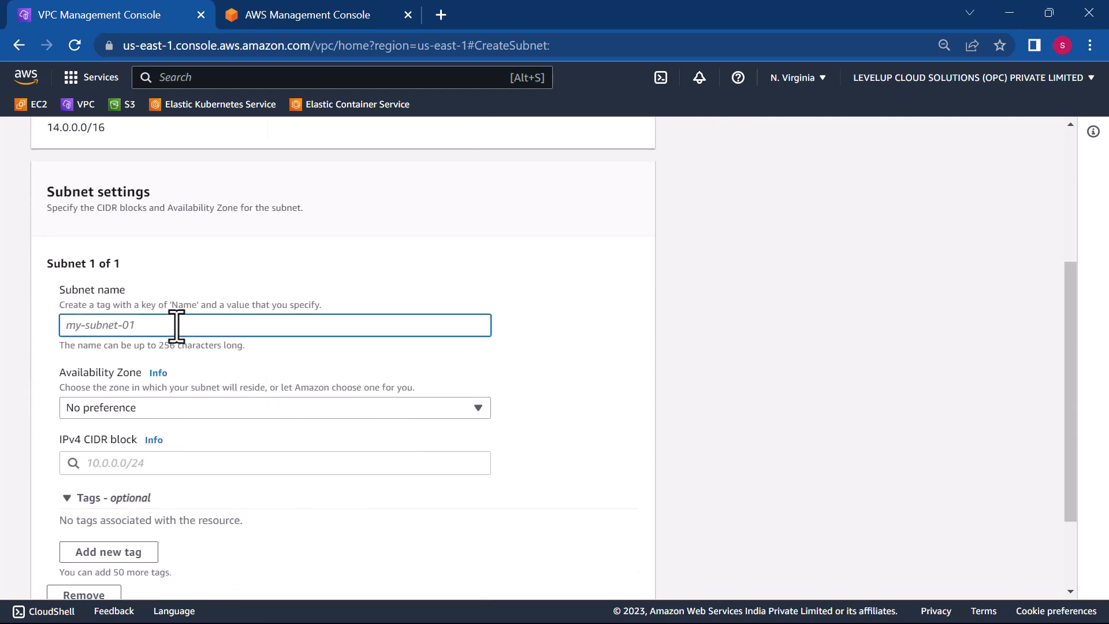
pyautogui.write('my-public-sub')
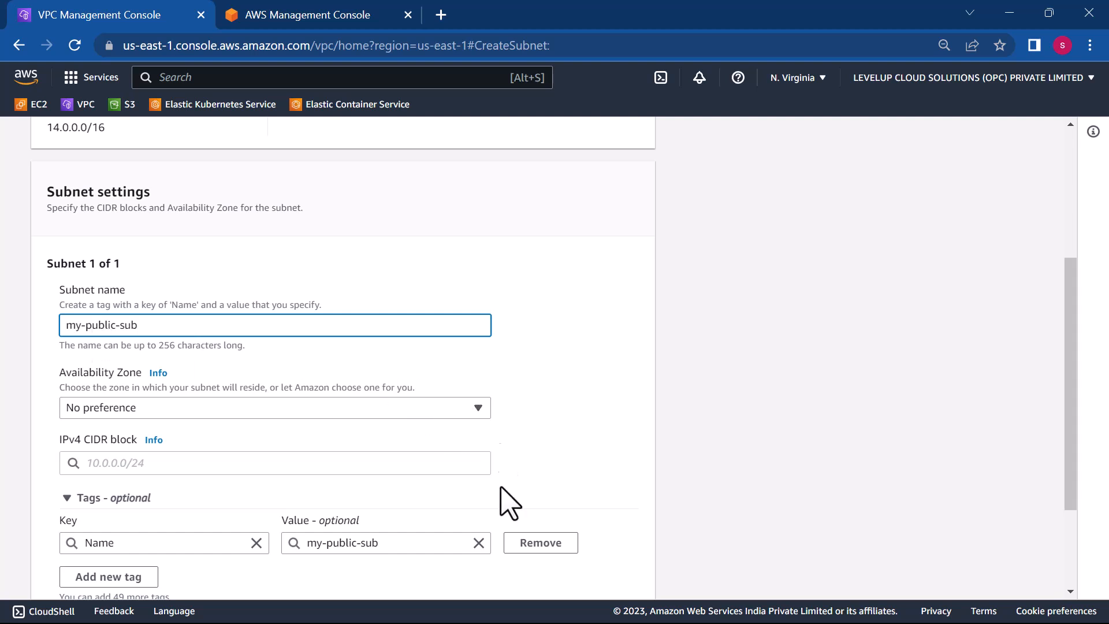
# - Look through the Availability Zone options for the subnet and dismiss the wireless display request
pyautogui.click(410, 408)
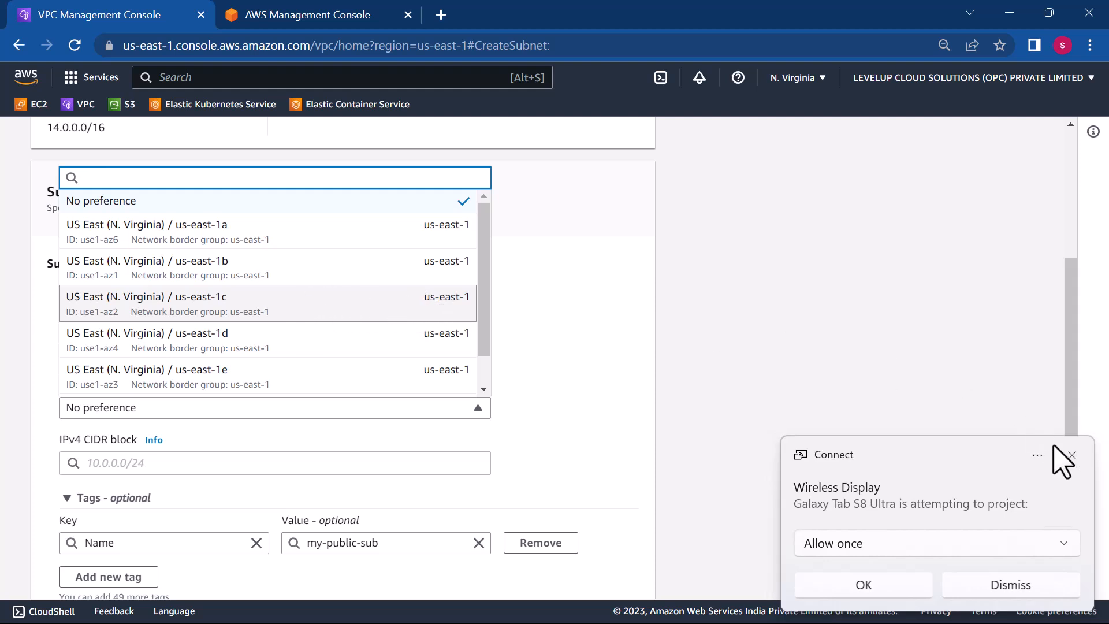
pyautogui.click(1053, 540)
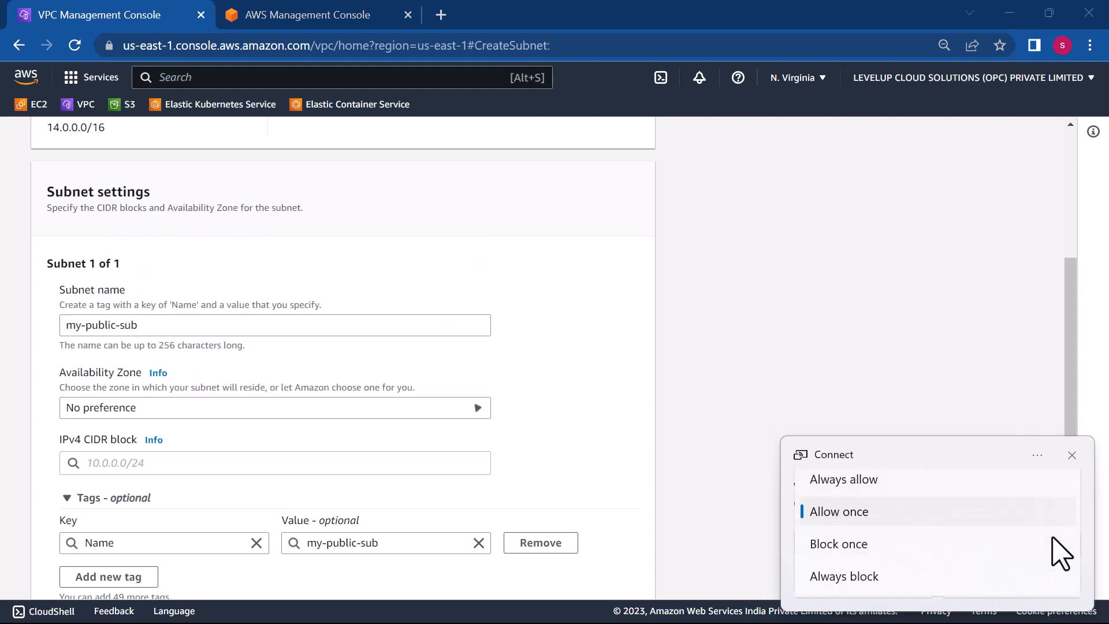
pyautogui.click(928, 481)
pyautogui.click(1005, 585)
pyautogui.scroll(-2, 389, 435)
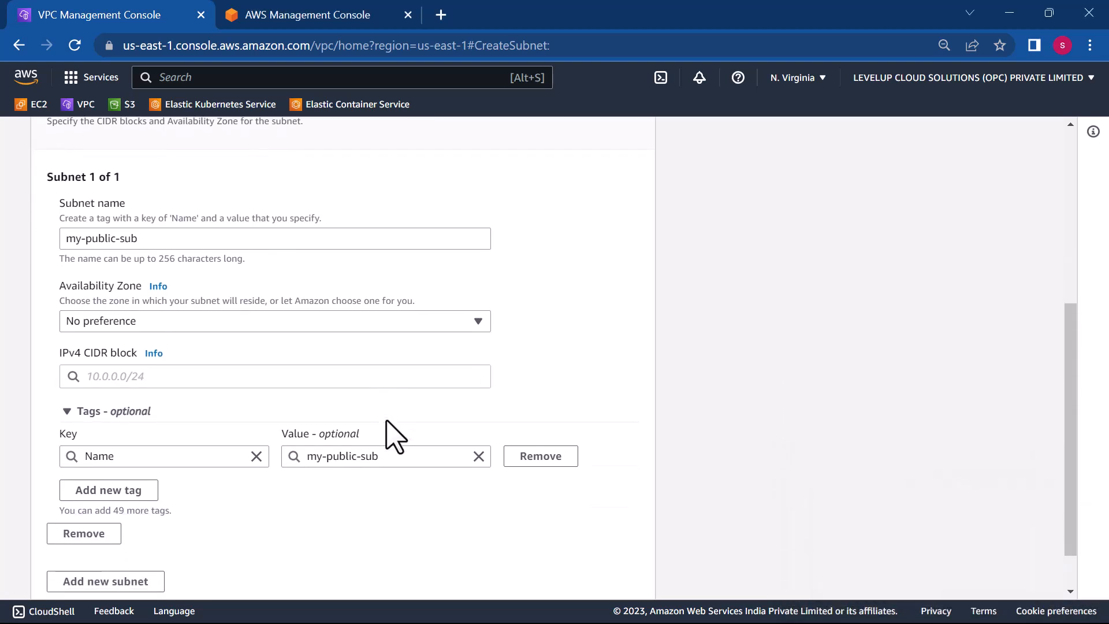
# - Set the subnet's IPv4 CIDR block to 12.0.1.0/24 and try to create the subnet
pyautogui.click(201, 385)
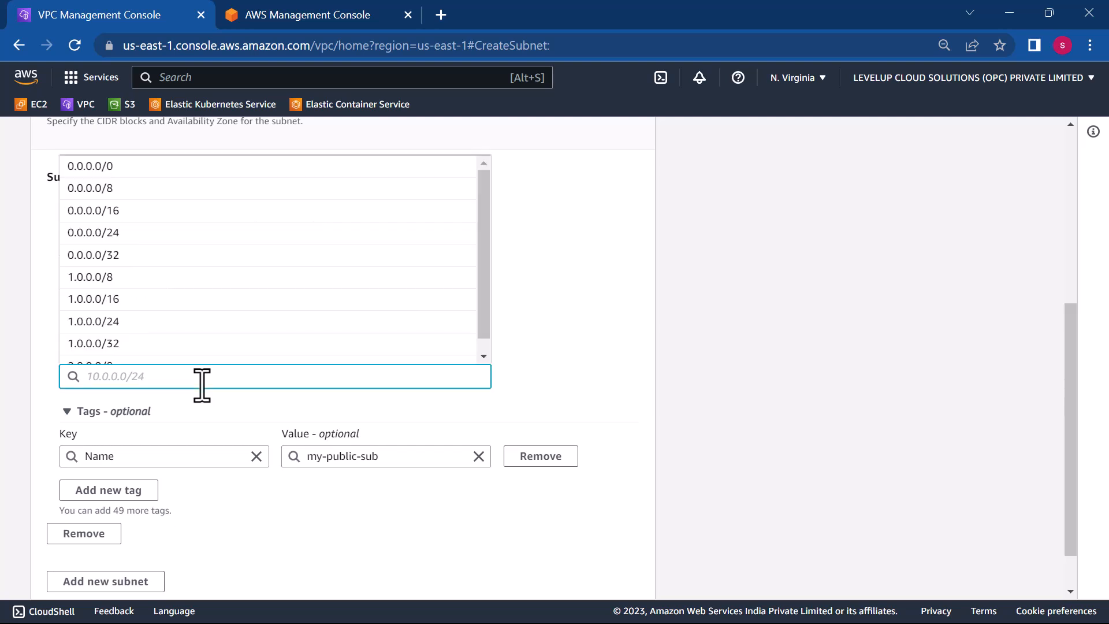
pyautogui.write('12')
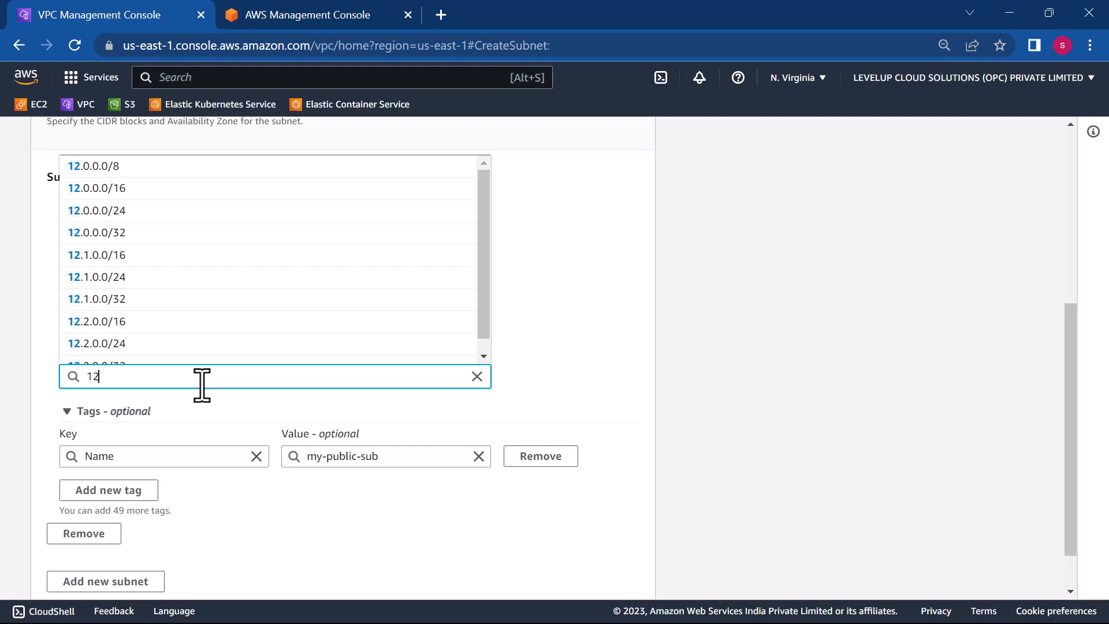
pyautogui.write('.0')
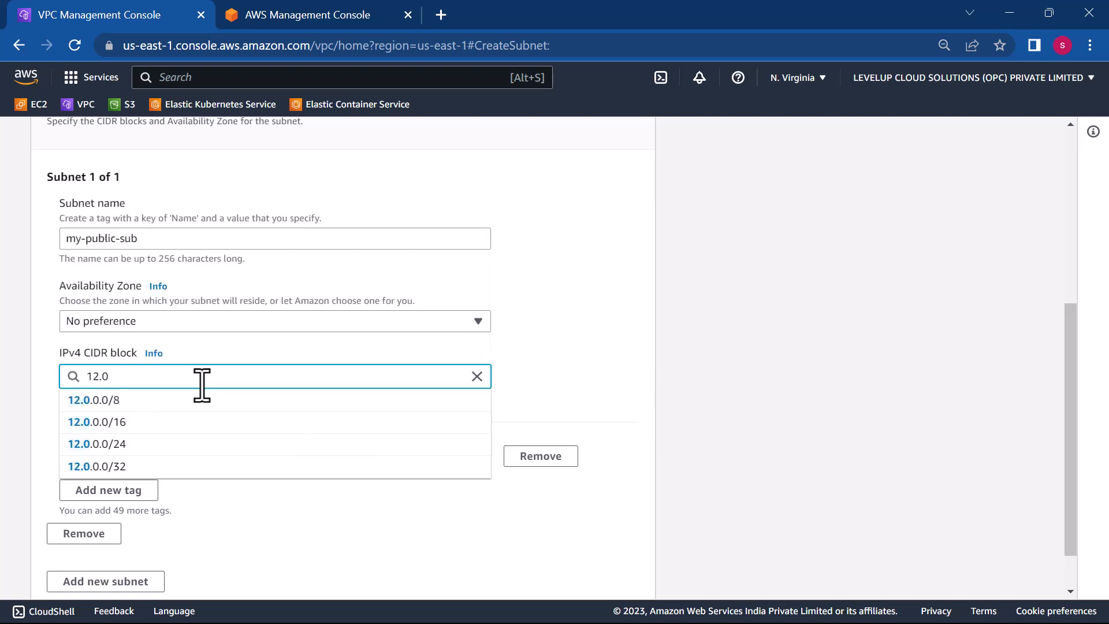
pyautogui.write('.1.0')
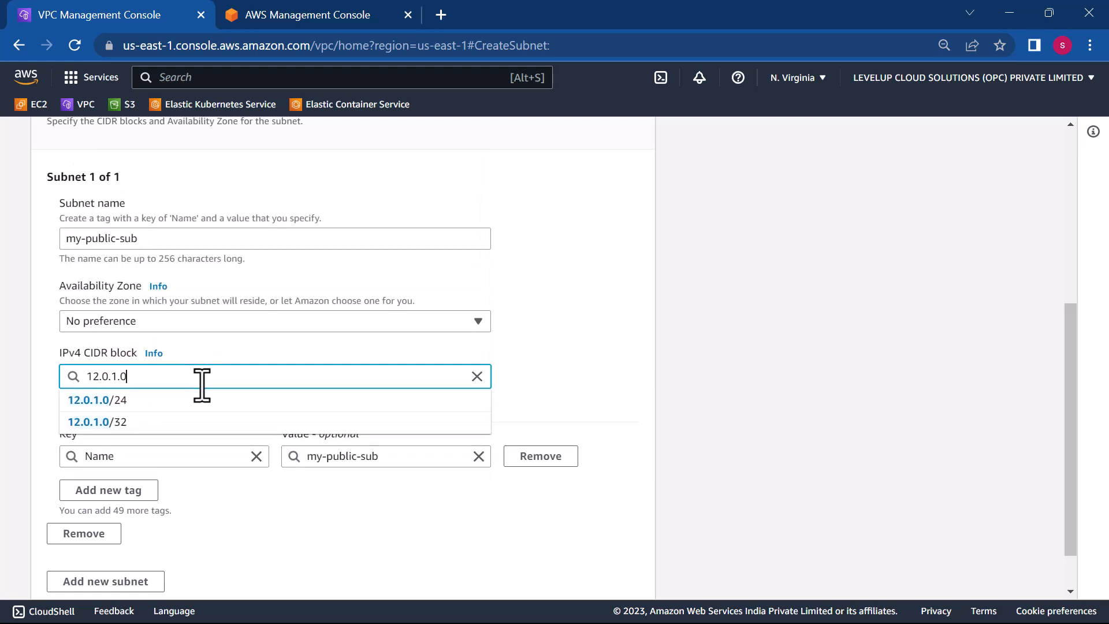
pyautogui.write('/1')
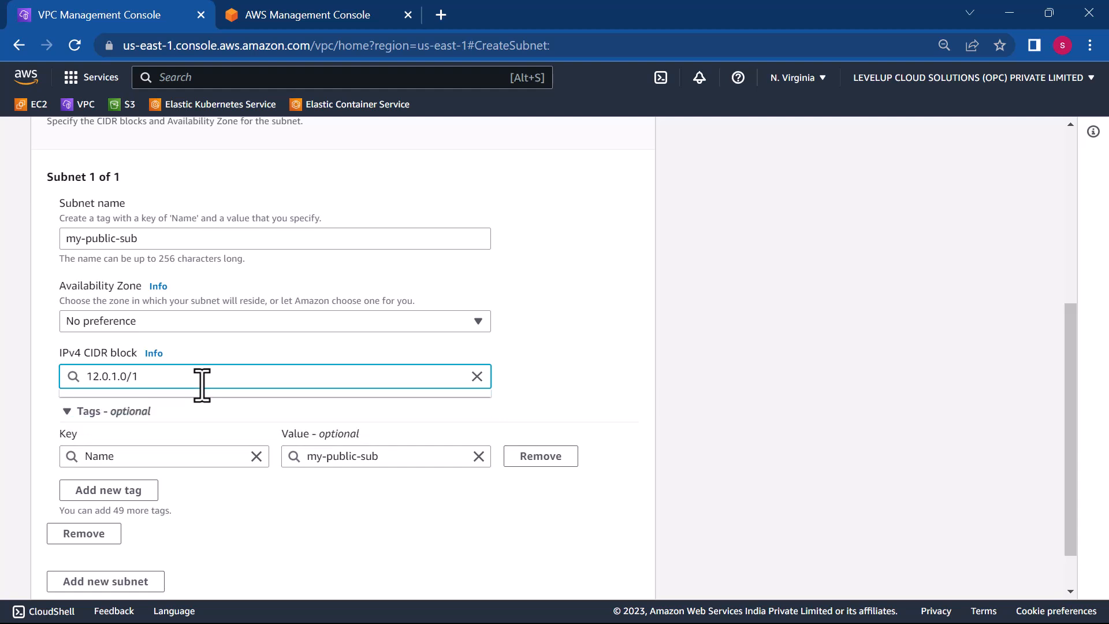
pyautogui.press('BackSpace')
pyautogui.write('24')
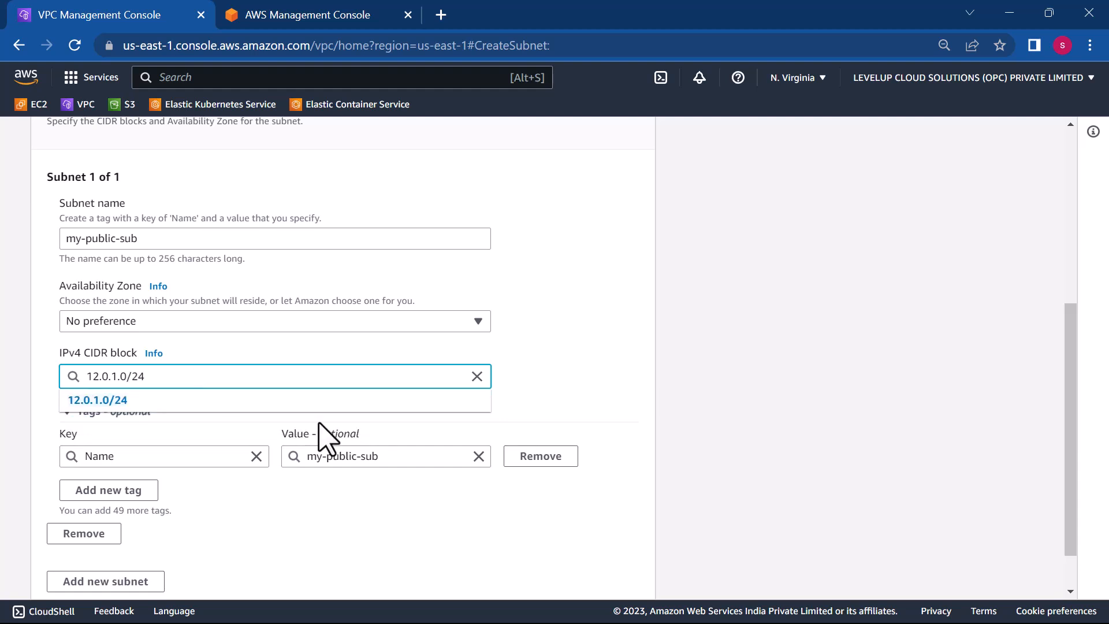
pyautogui.click(418, 528)
pyautogui.scroll(-2, 418, 543)
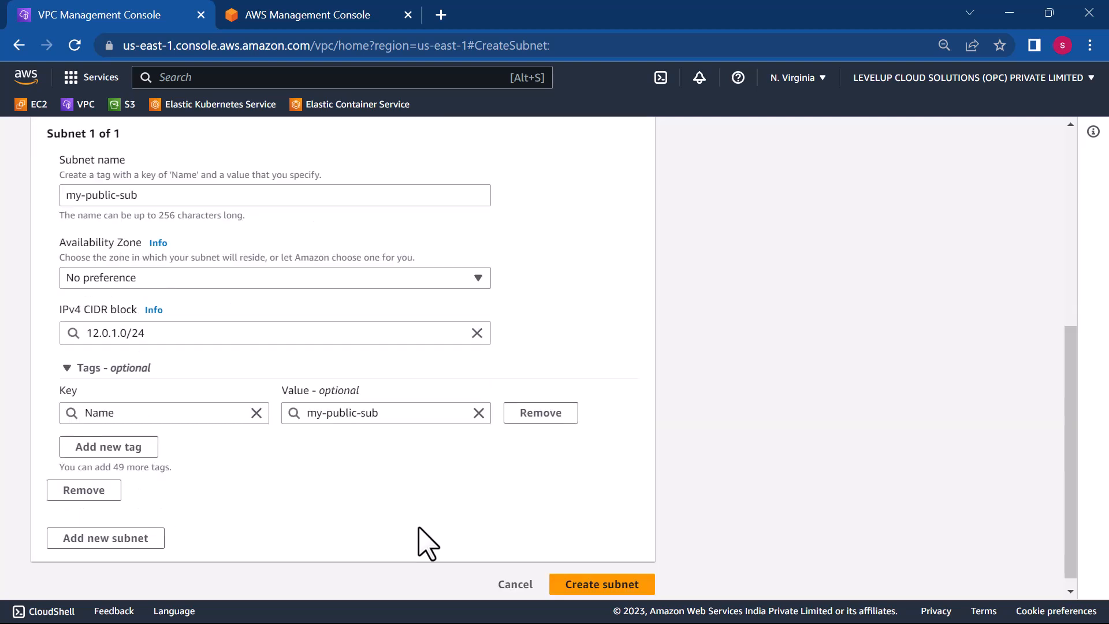
pyautogui.click(609, 578)
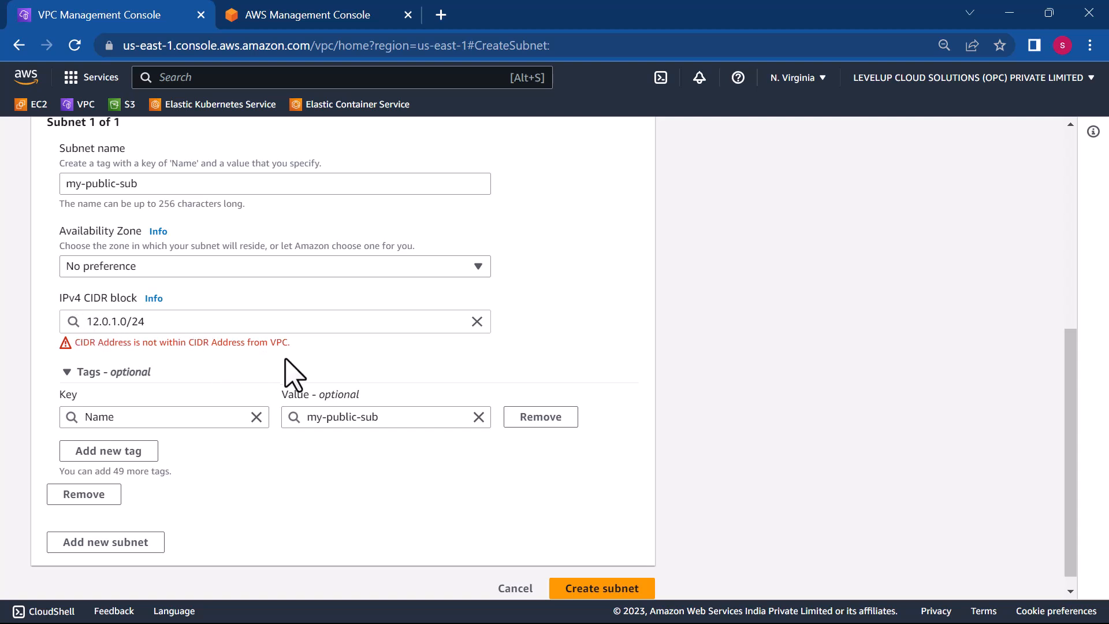
# - Check the class VPC's CIDR, correct the subnet's IPv4 CIDR block to 14.0.1.0/24 and create the subnet
pyautogui.scroll(5, 292, 375)
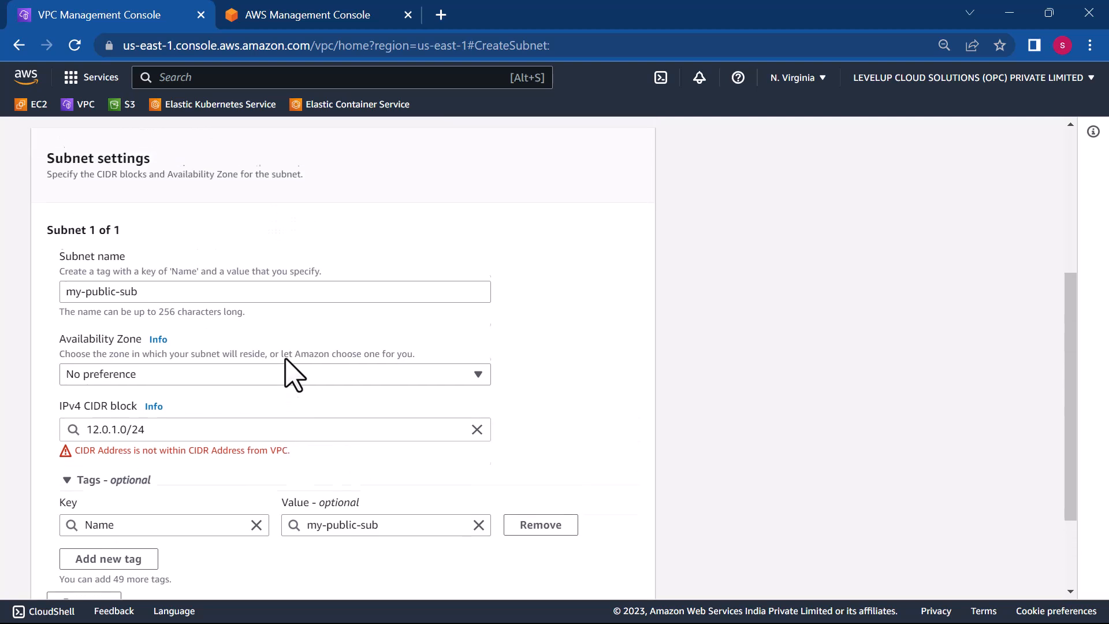
pyautogui.scroll(-1, 284, 359)
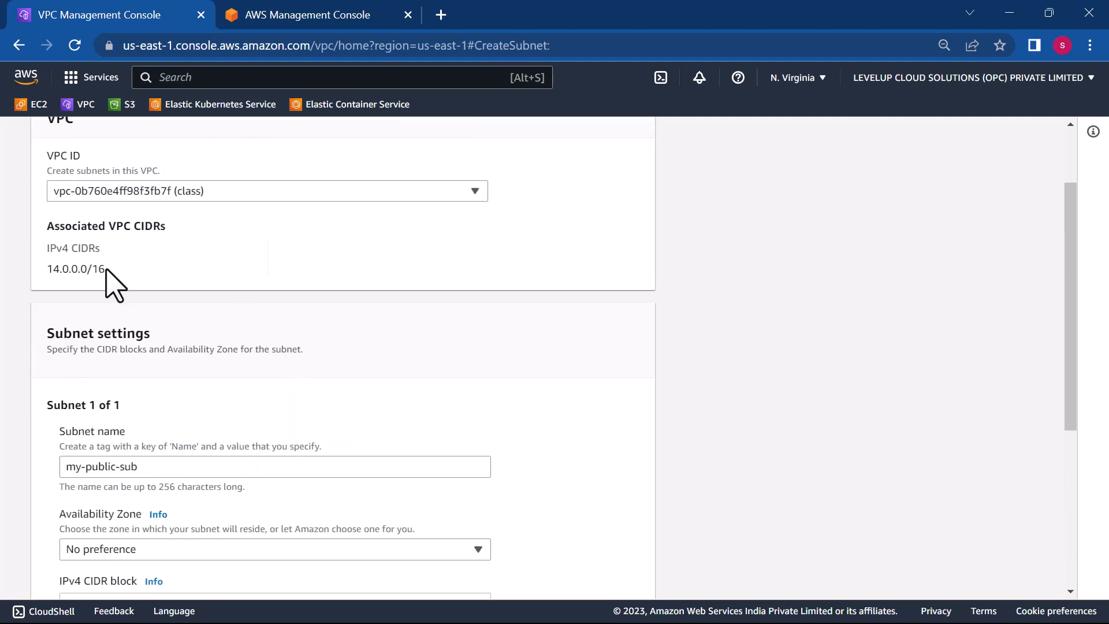
pyautogui.moveTo(106, 269); pyautogui.dragTo(58, 269)
pyautogui.scroll(-3, 450, 469)
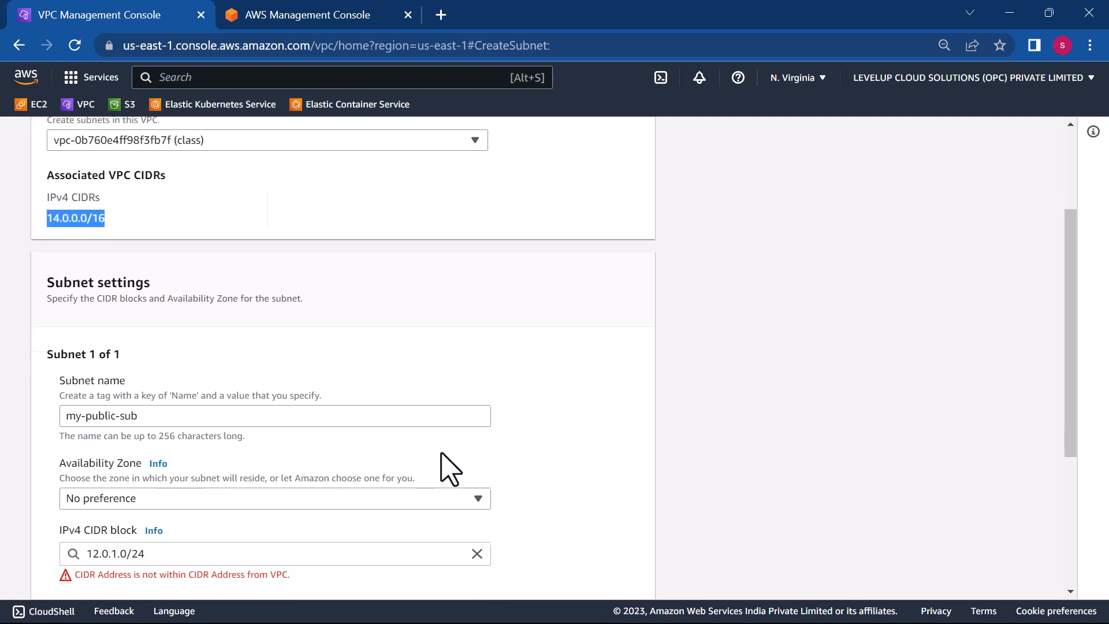
pyautogui.click(101, 413)
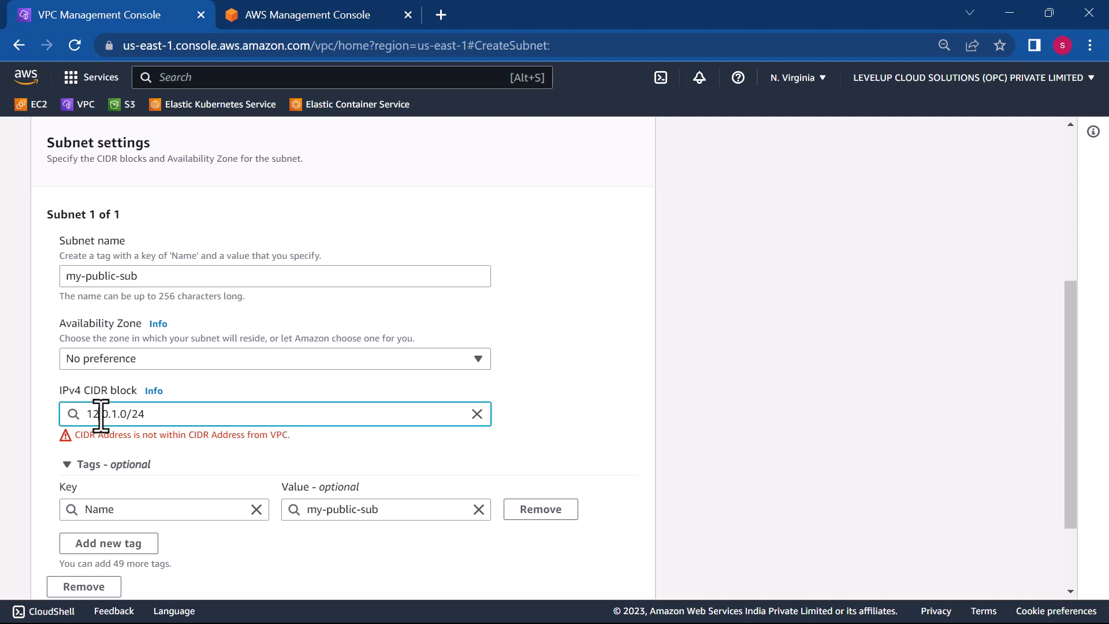
pyautogui.press('BackSpace')
pyautogui.write('4')
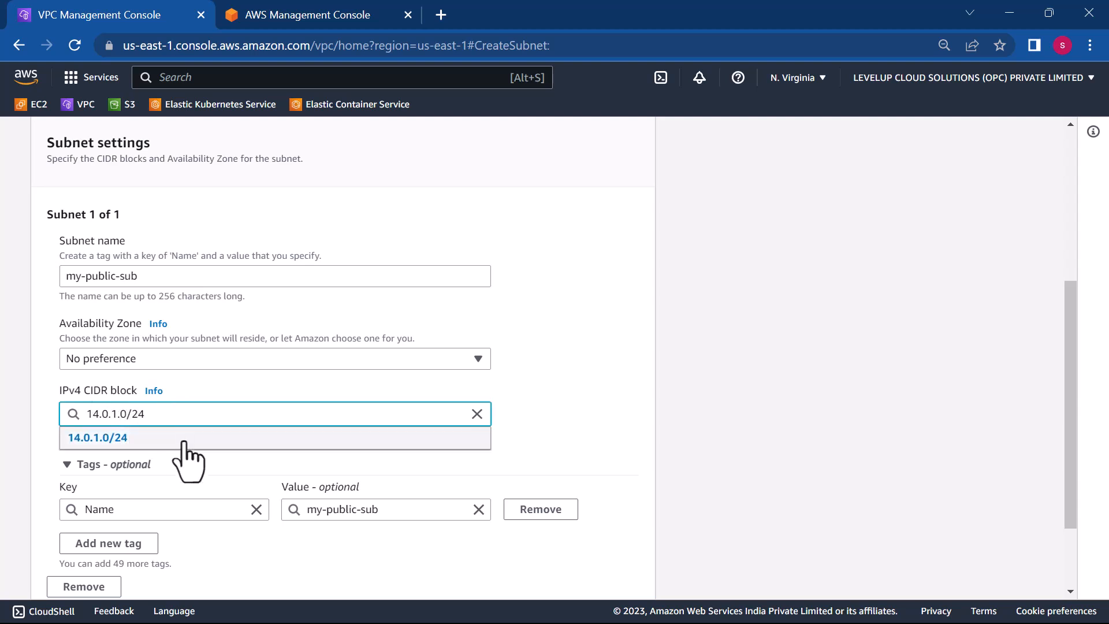
pyautogui.click(298, 393)
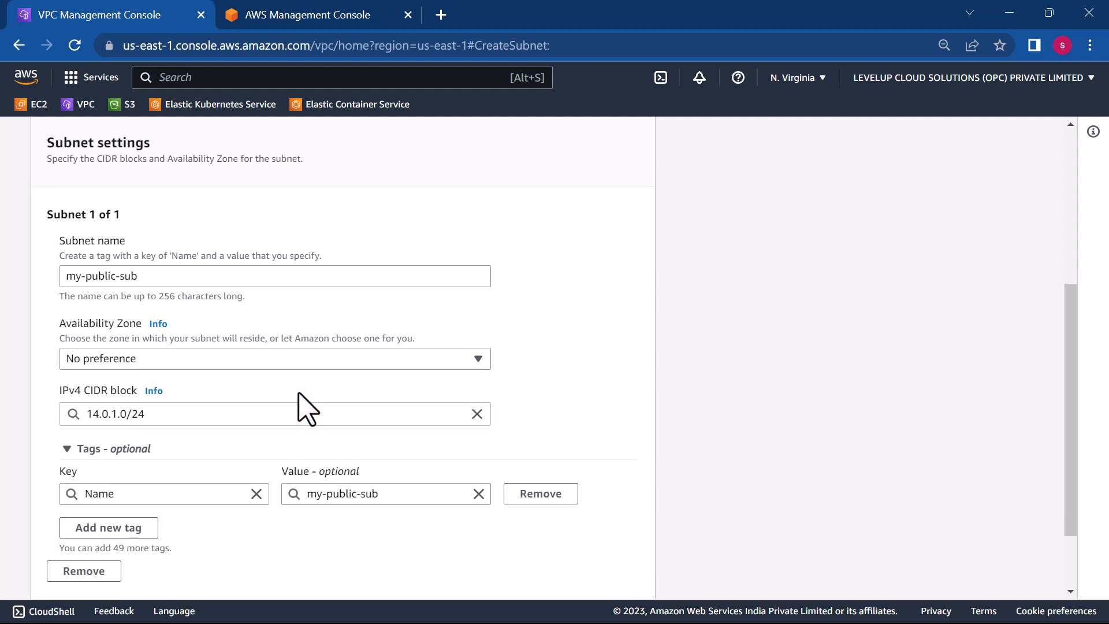
pyautogui.scroll(-2, 378, 523)
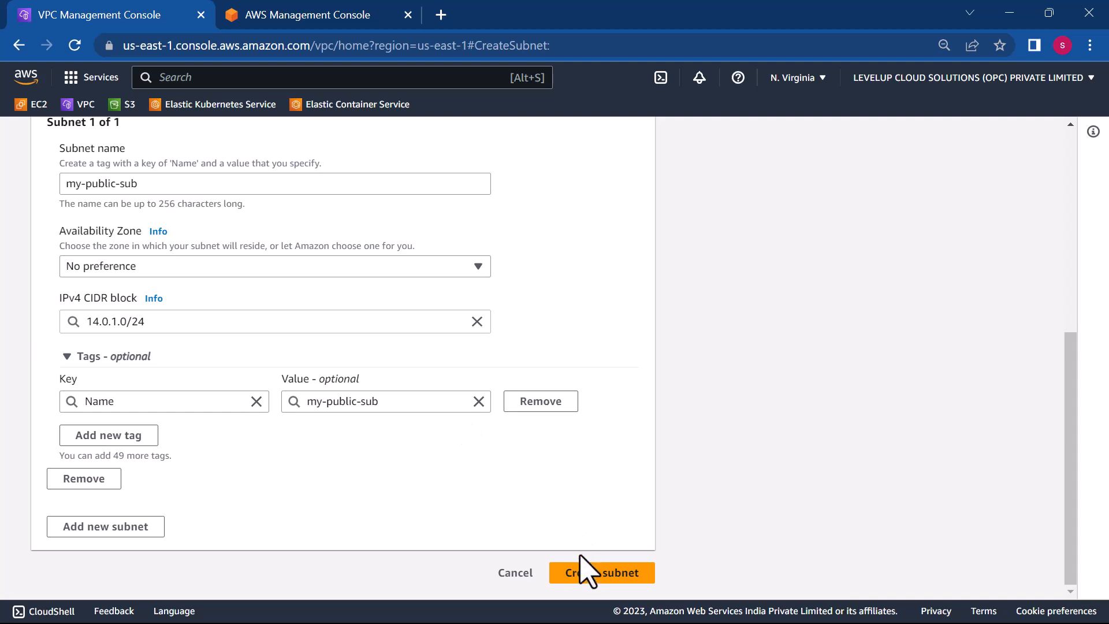
pyautogui.click(582, 577)
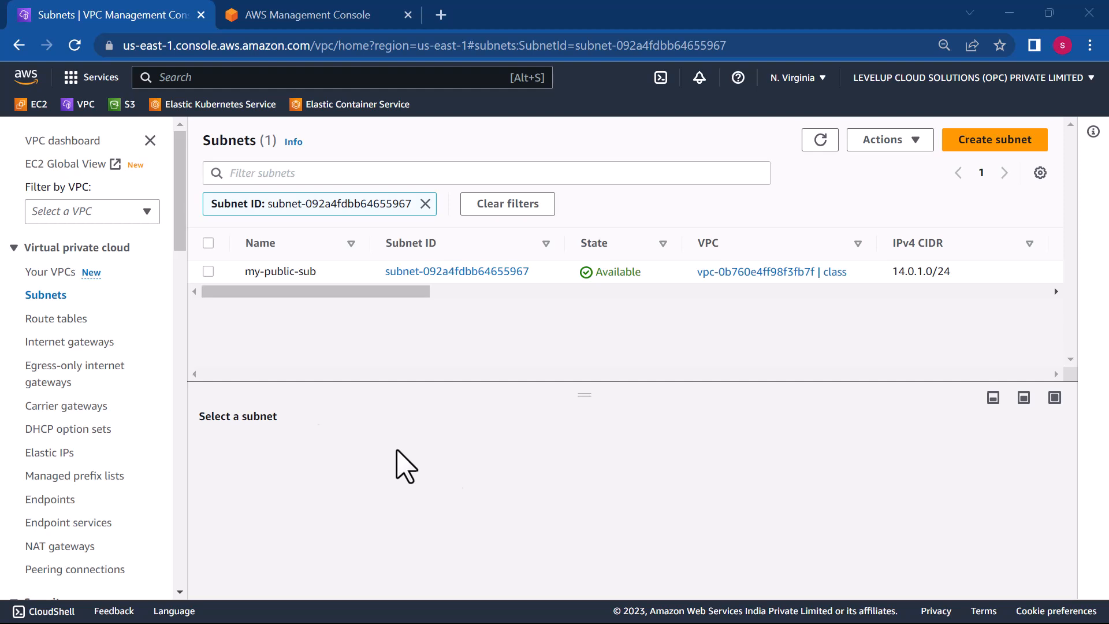
# - Create an internet gateway named my-class-igw and dismiss the creation notice
pyautogui.click(65, 345)
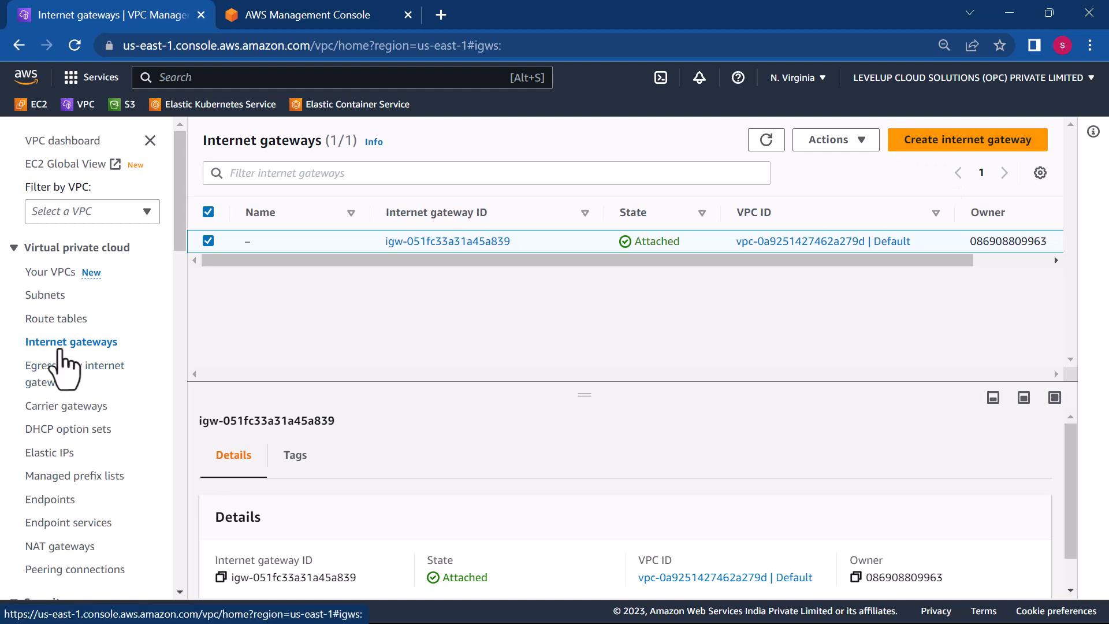
pyautogui.click(939, 142)
pyautogui.click(335, 347)
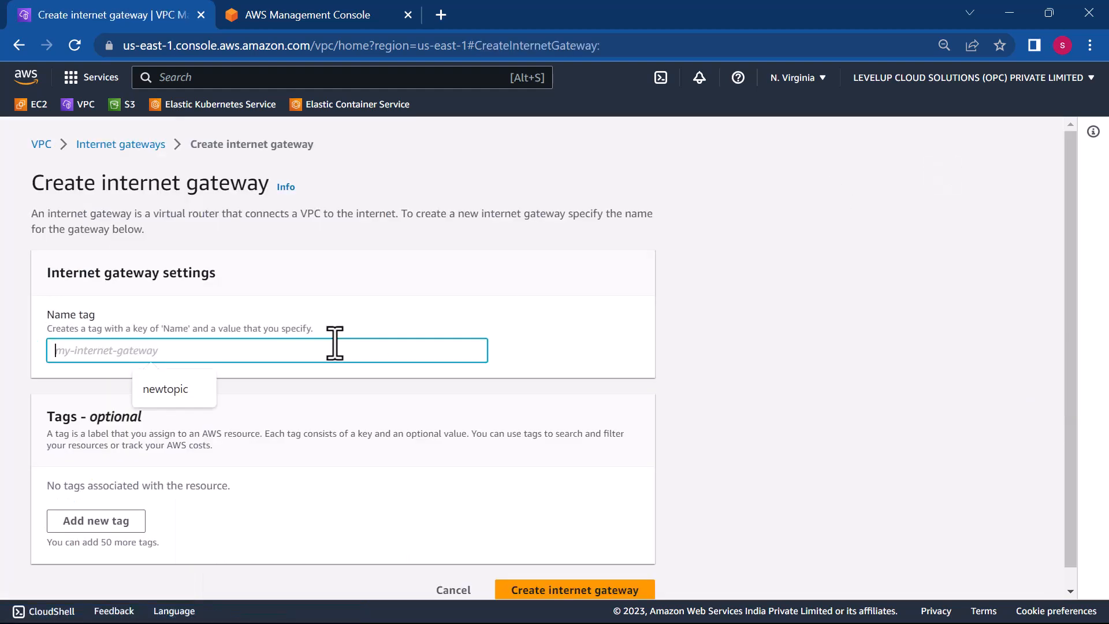
pyautogui.write('my-class-igw')
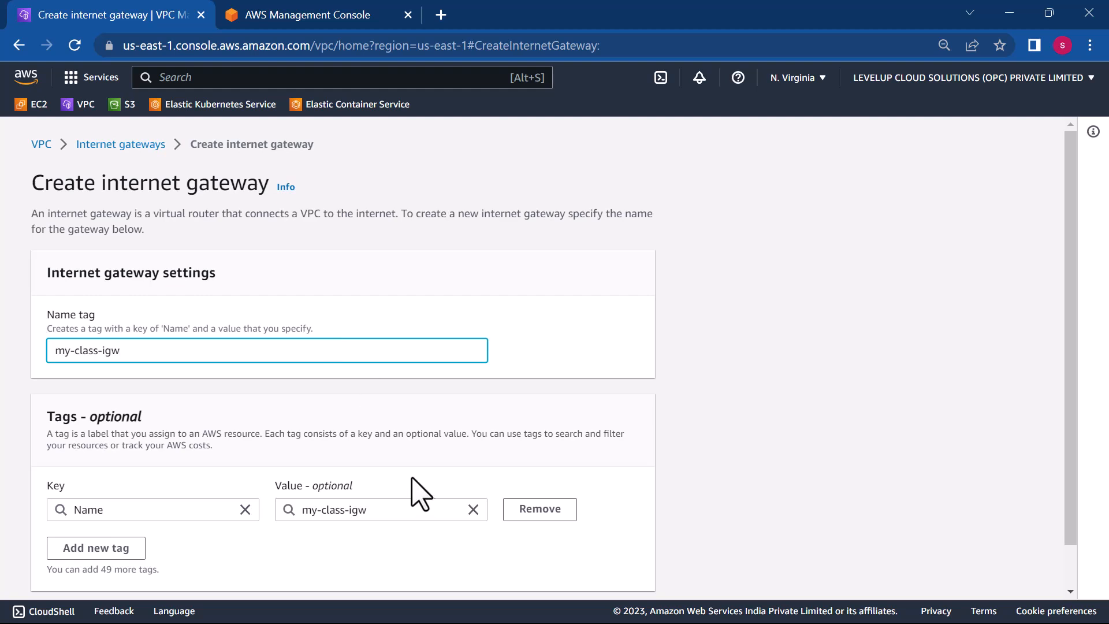
pyautogui.scroll(-1, 416, 488)
pyautogui.click(556, 577)
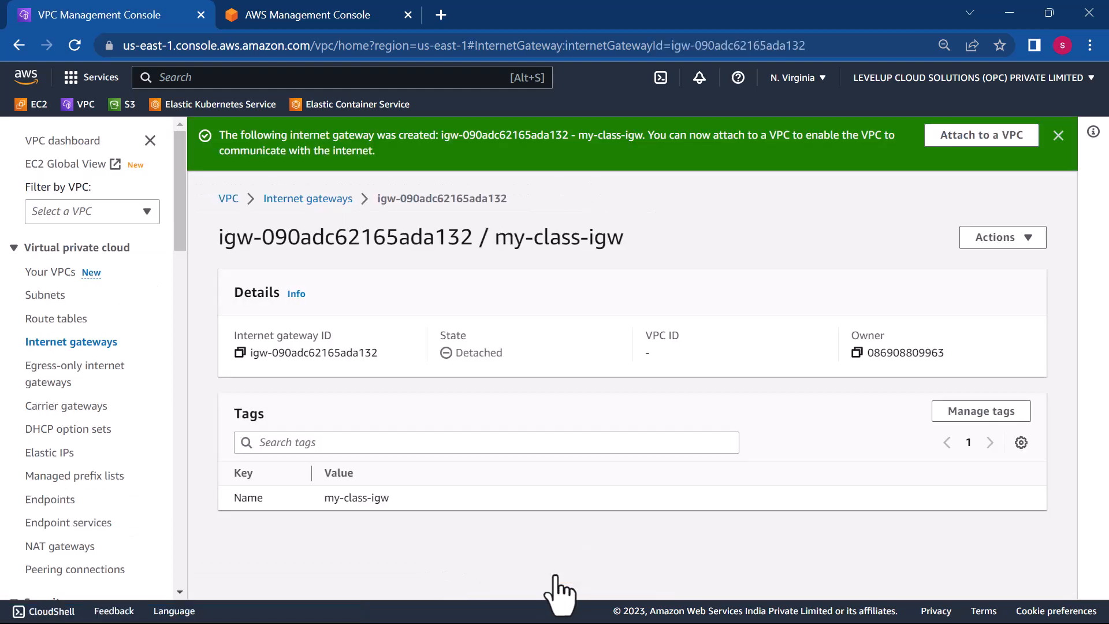
pyautogui.click(1058, 136)
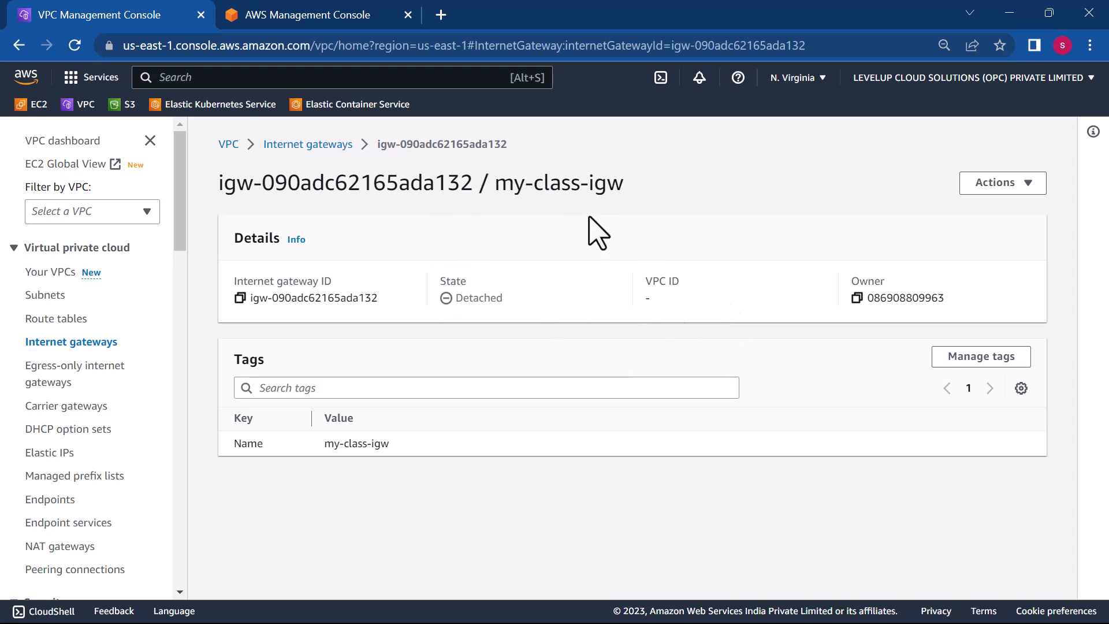
# - Attach the my-class-igw internet gateway to the class VPC and dismiss the notice
pyautogui.click(972, 184)
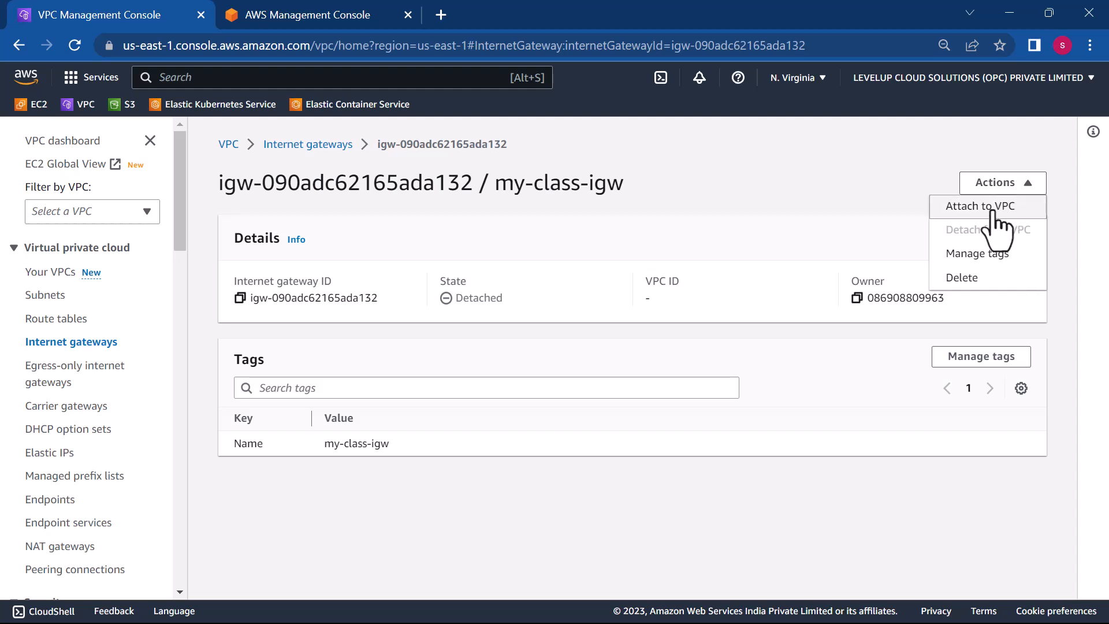
pyautogui.click(996, 214)
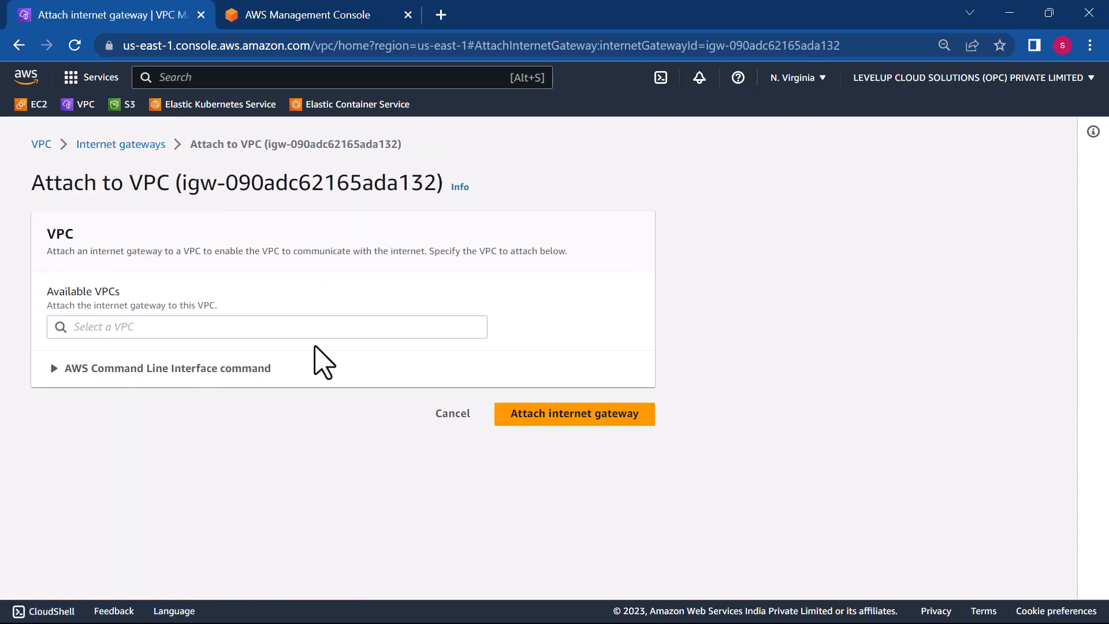
pyautogui.click(290, 326)
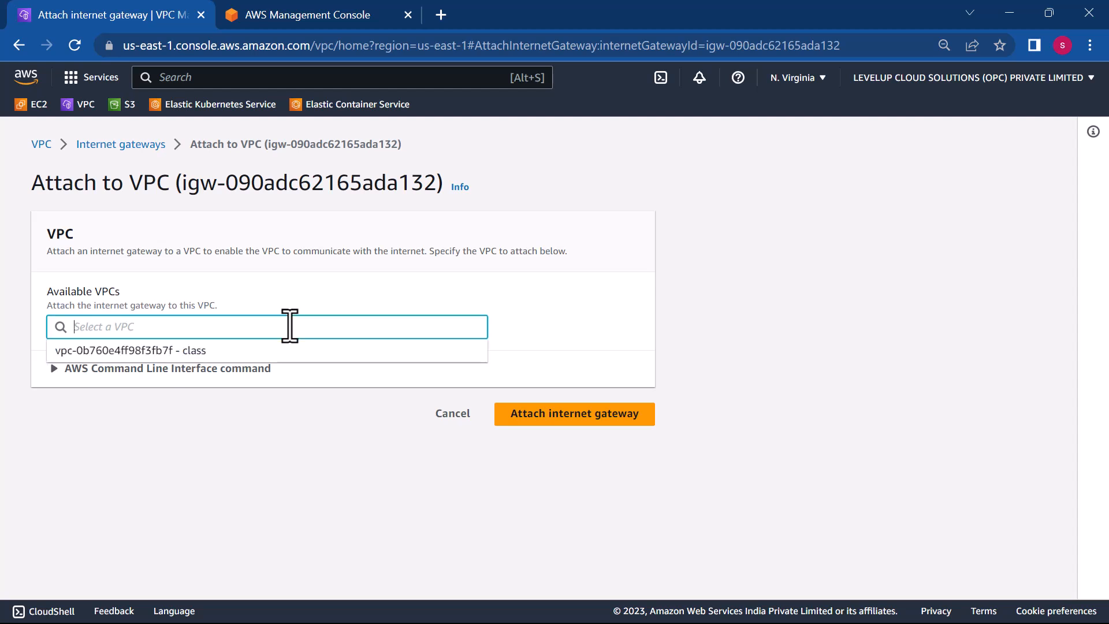
pyautogui.click(159, 350)
pyautogui.click(585, 416)
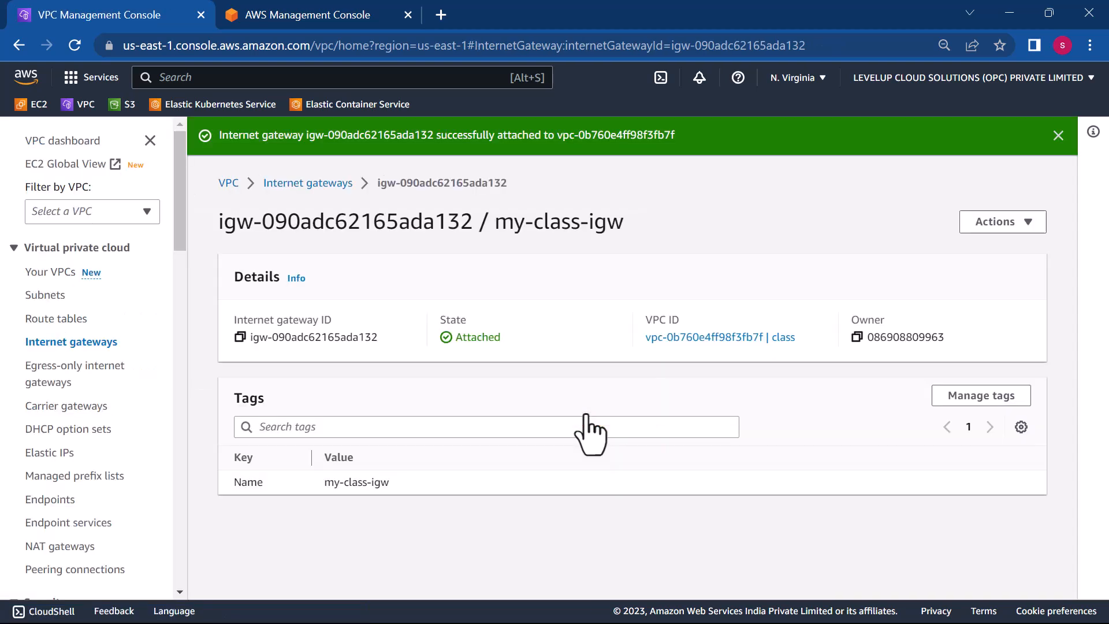
pyautogui.click(1059, 137)
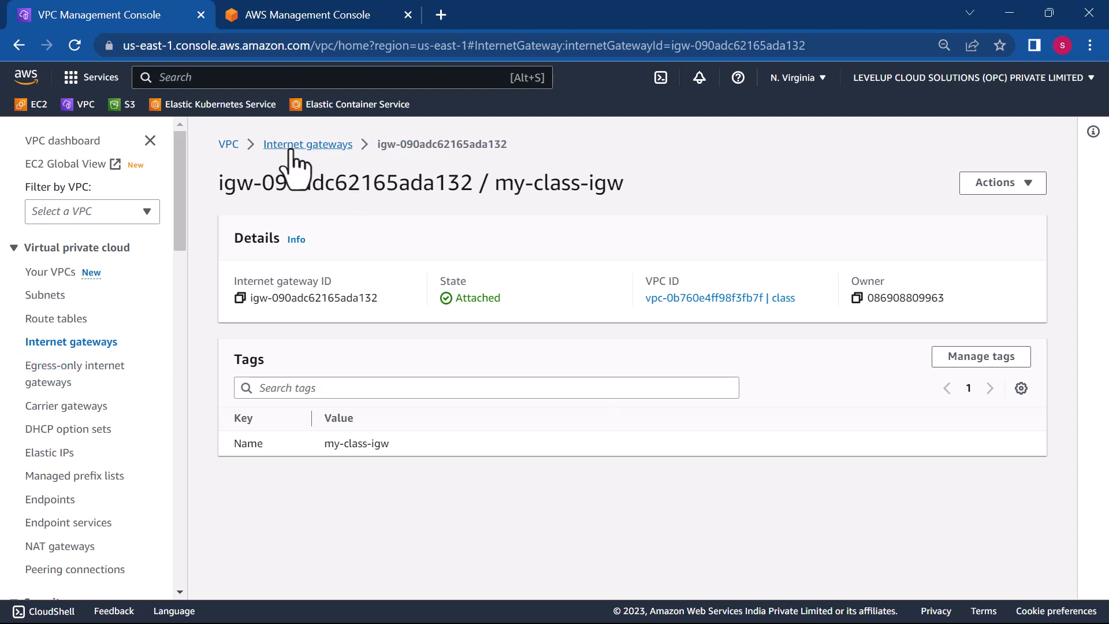
# - Start launching an EC2 instance named my-vpc-demo-ec2 with the Microsoft Windows Server 2022 Base image
pyautogui.click(271, 16)
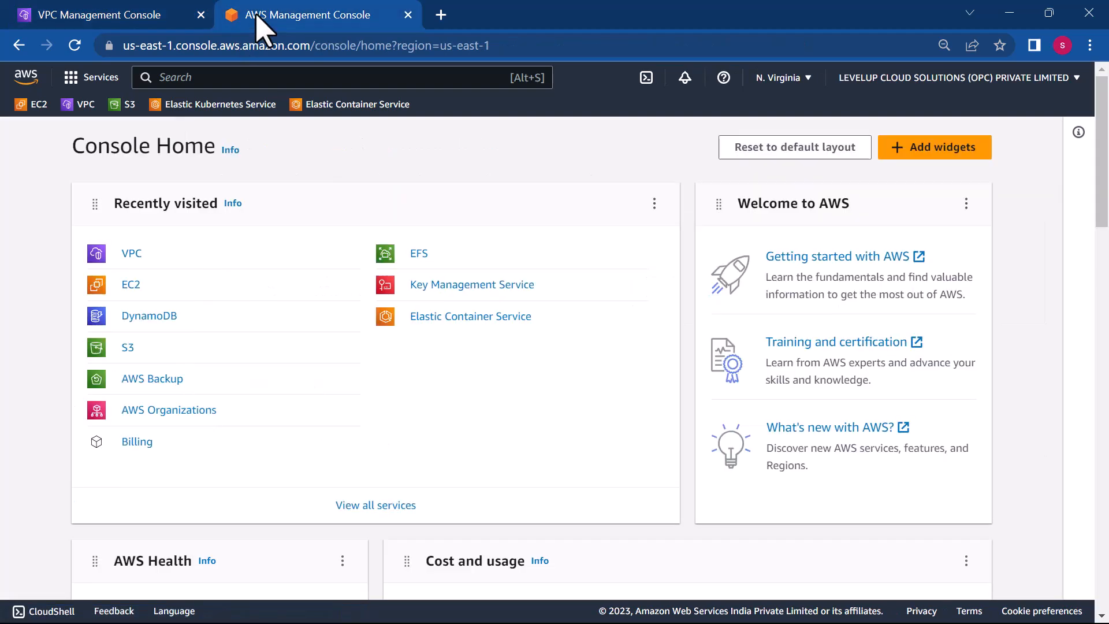
pyautogui.click(129, 286)
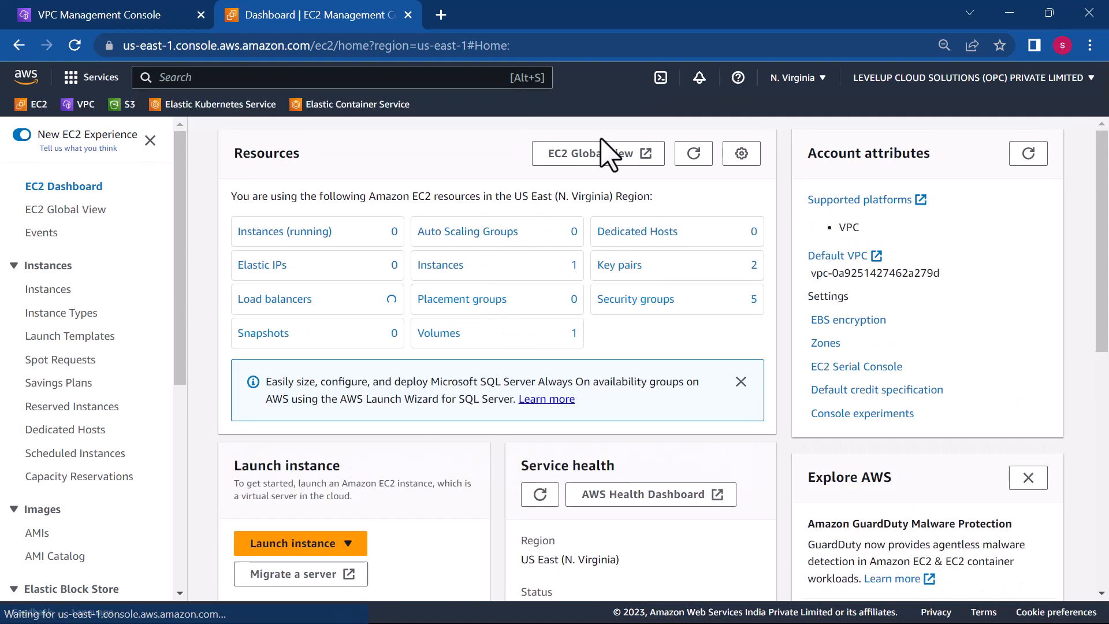
pyautogui.click(267, 228)
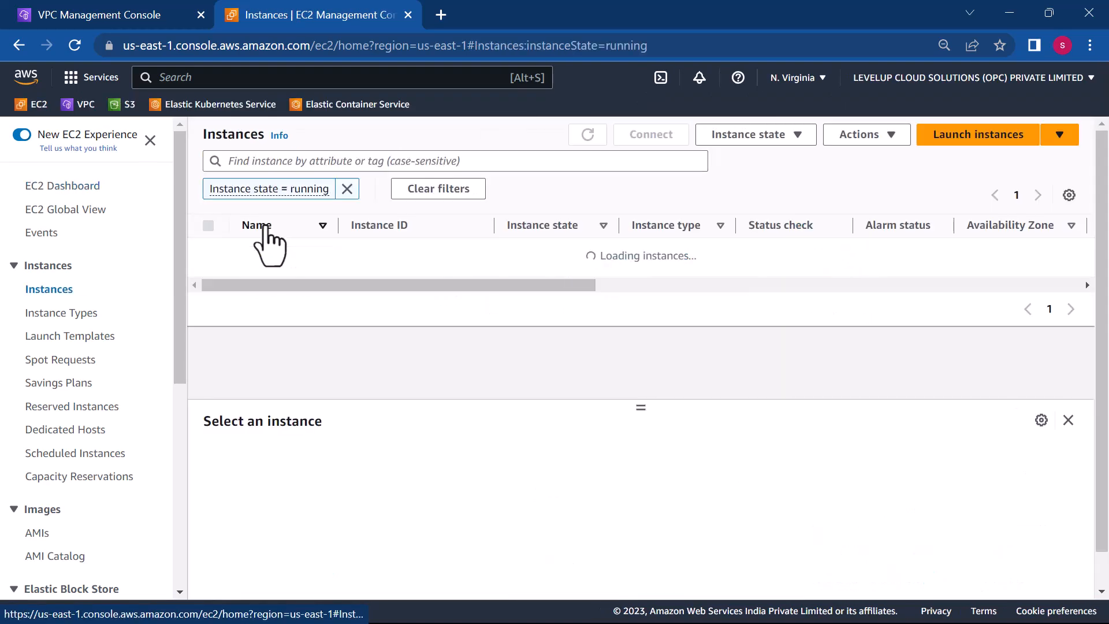
pyautogui.click(956, 140)
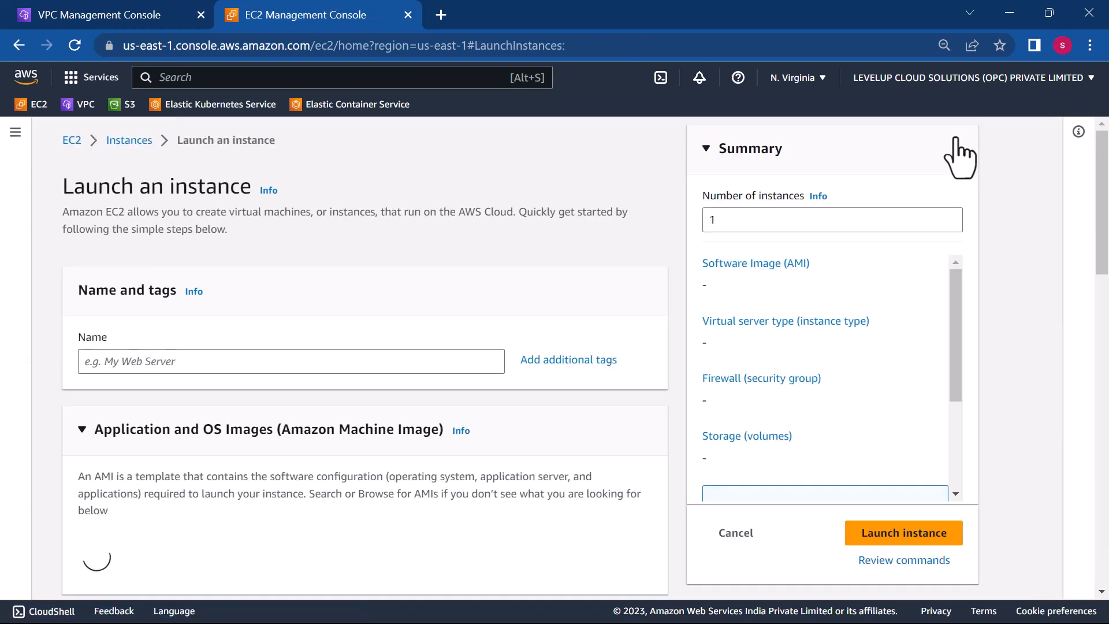
pyautogui.click(293, 363)
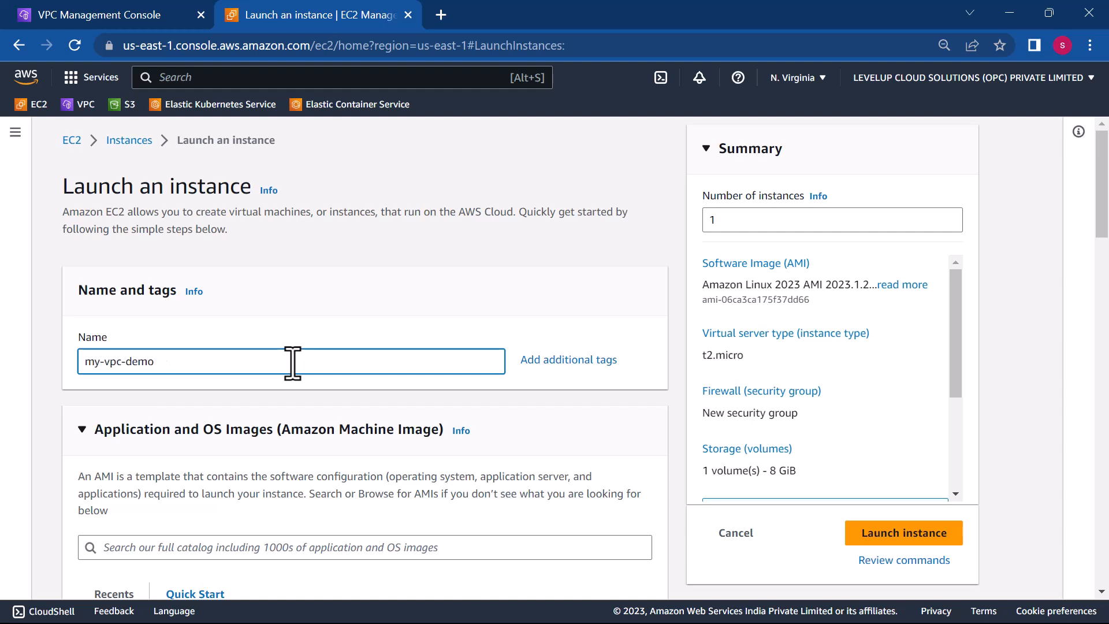
pyautogui.scroll(-3, 323, 501)
pyautogui.click(324, 495)
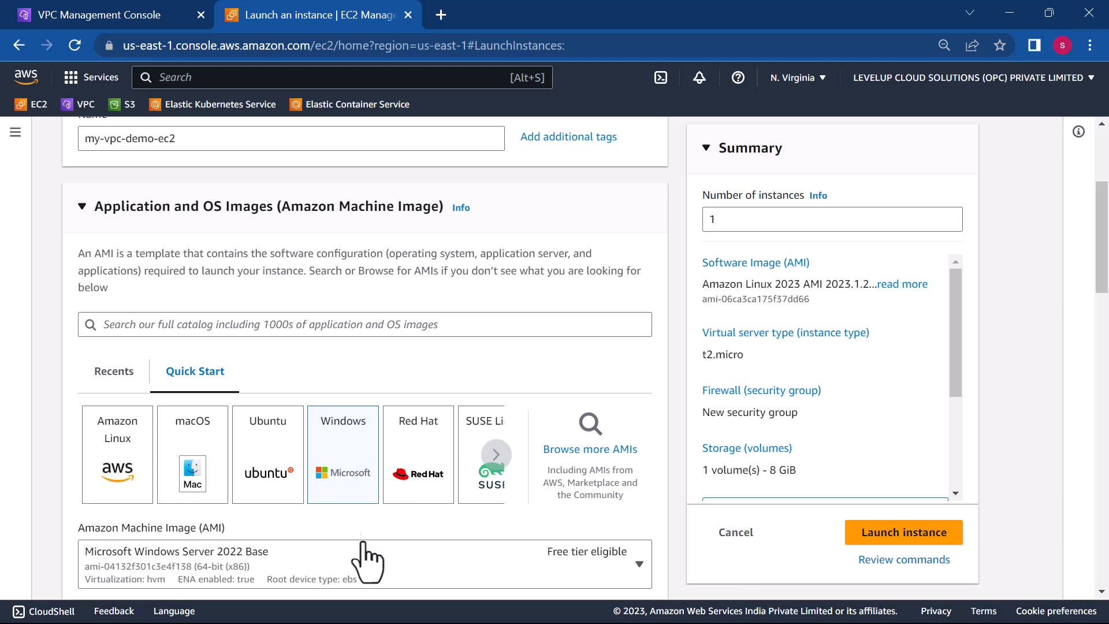
# - Create a new RSA key pair named mykeypai in .pem format for the instance login
pyautogui.scroll(-3, 364, 554)
pyautogui.scroll(-8, 367, 562)
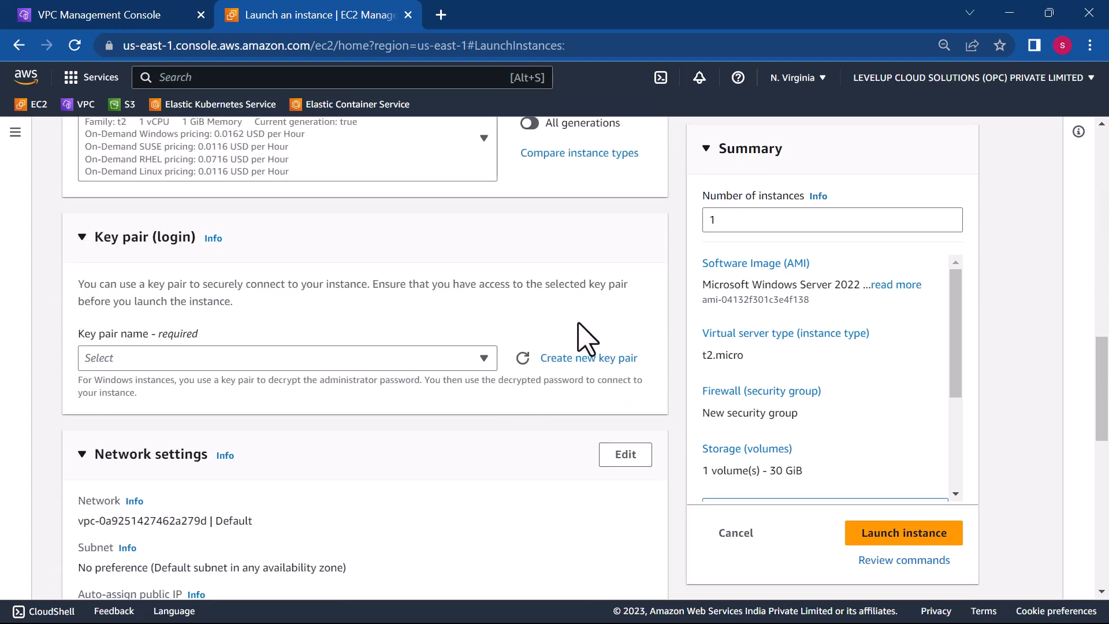
pyautogui.click(483, 370)
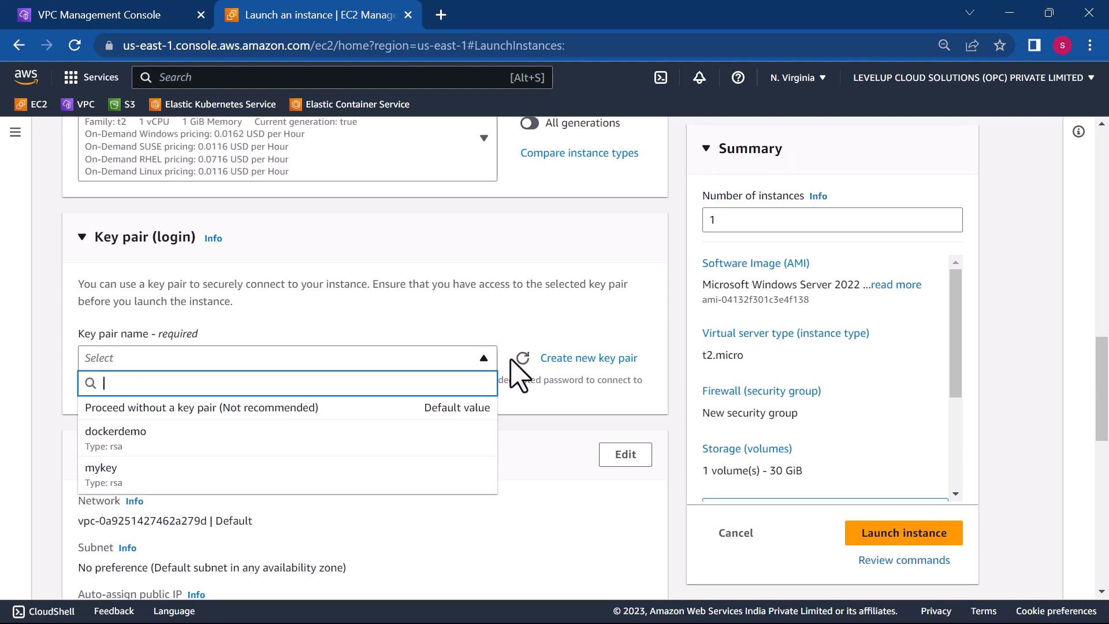
pyautogui.click(564, 361)
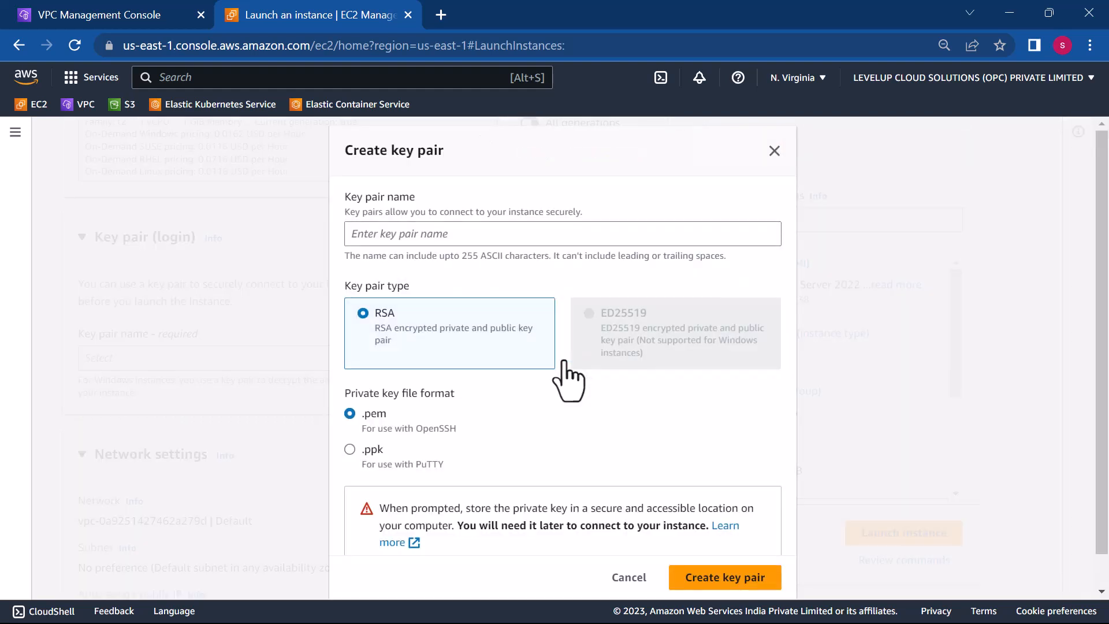
pyautogui.click(475, 234)
pyautogui.write('myk')
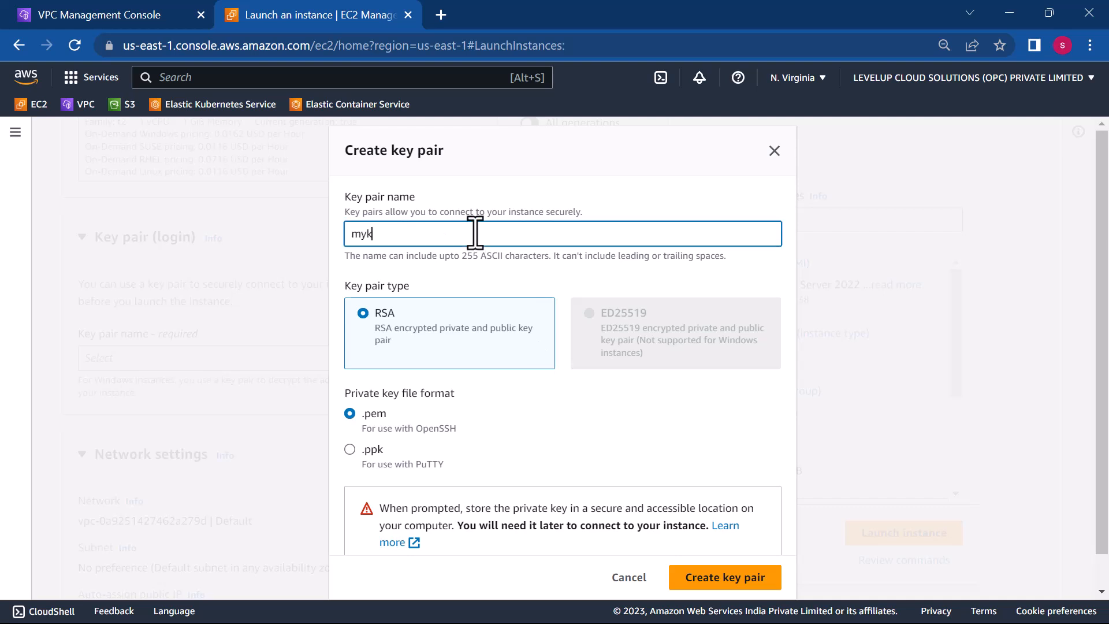
pyautogui.write('eypai')
pyautogui.scroll(-1, 658, 462)
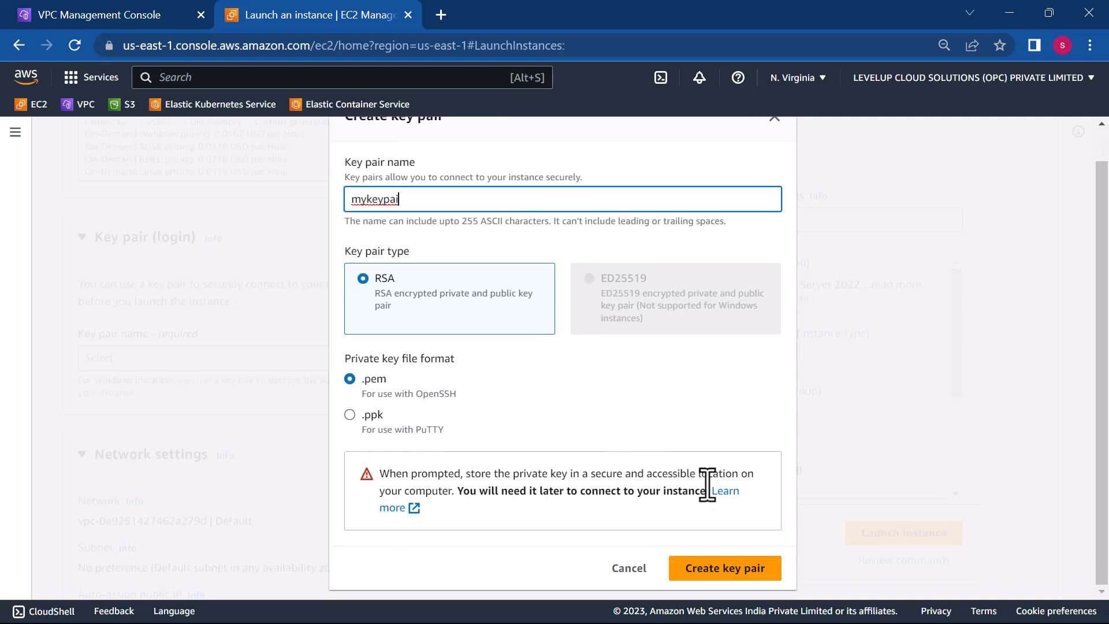
pyautogui.click(709, 566)
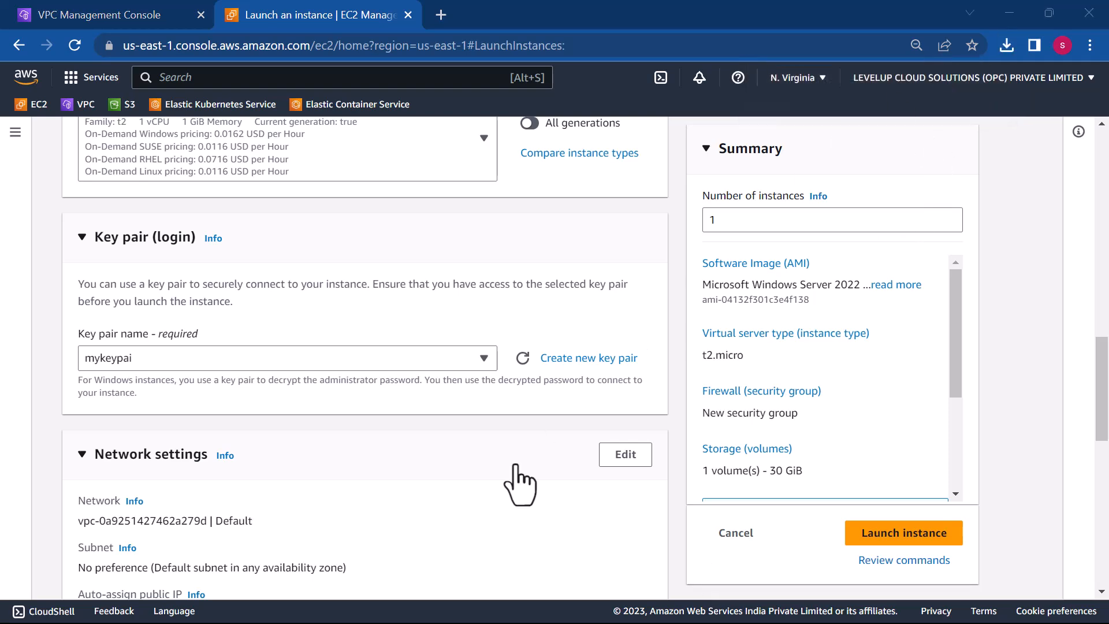
# - Allow HTTPS and HTTP traffic from the internet in the new security group and launch the instance
pyautogui.scroll(-4, 520, 484)
pyautogui.scroll(-3, 520, 484)
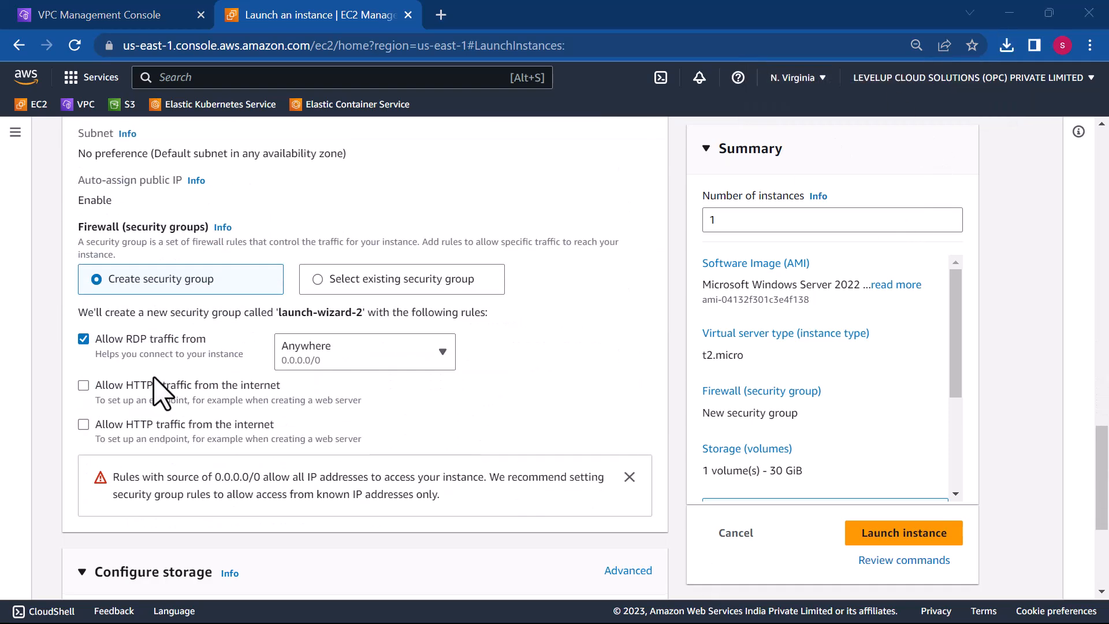
pyautogui.click(84, 385)
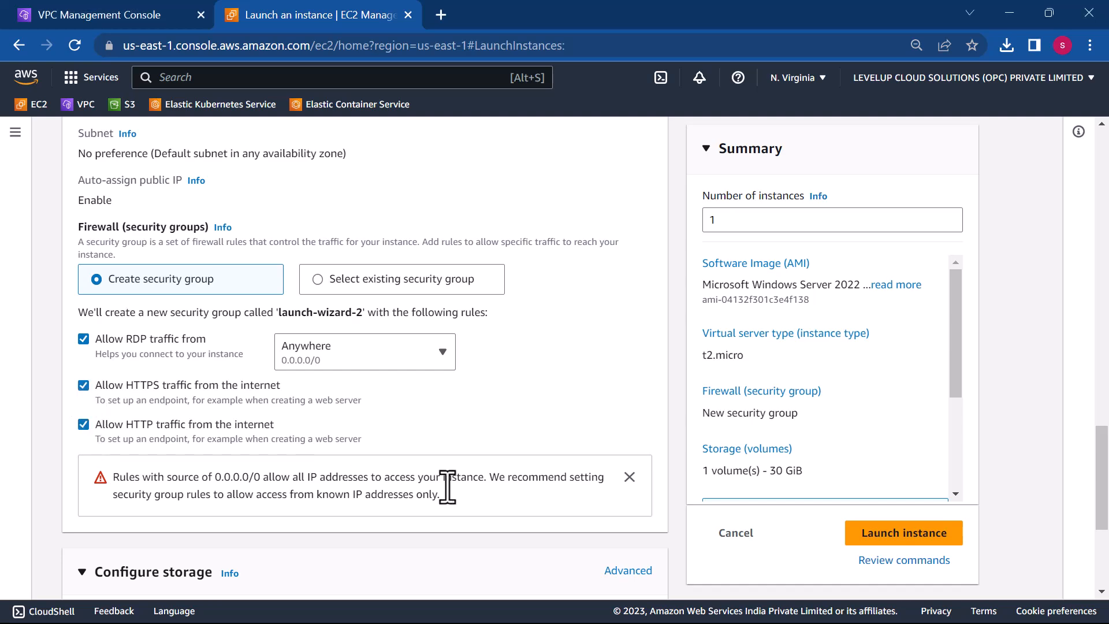
pyautogui.scroll(-4, 448, 487)
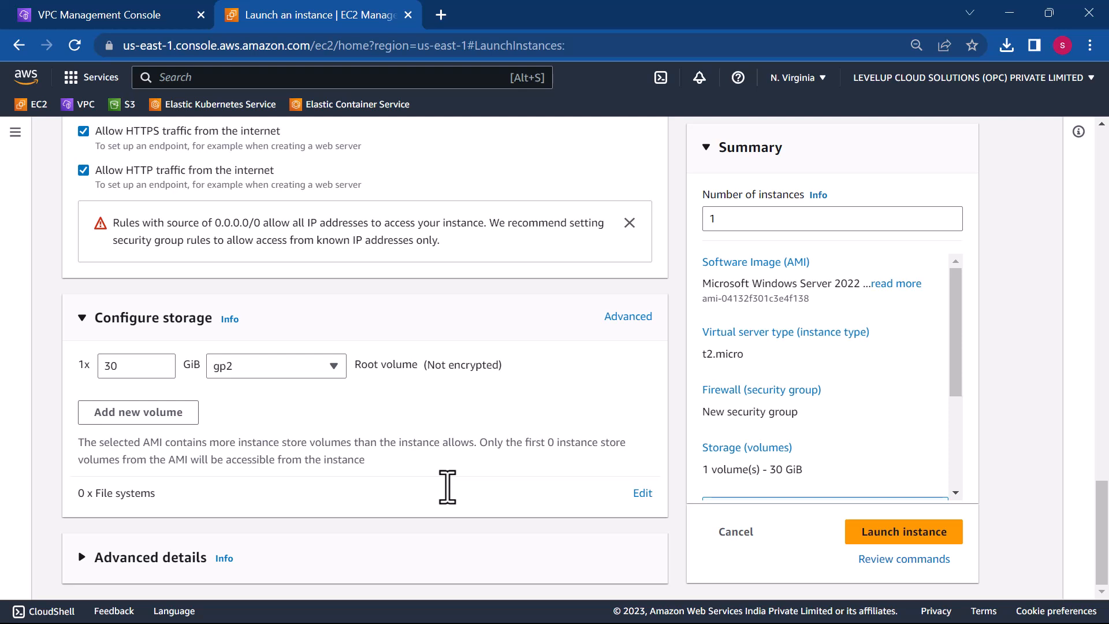
pyautogui.click(900, 538)
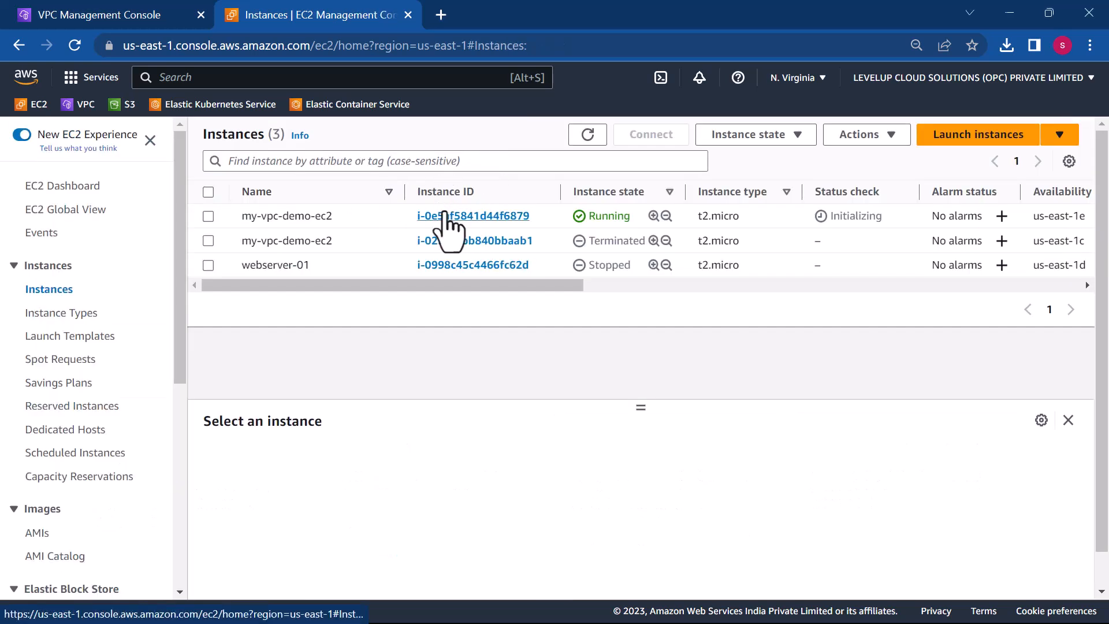
# - Open the details of the running my-vpc-demo-ec2 instance and examine its VPC, subnet and platform information
pyautogui.click(445, 215)
pyautogui.scroll(-4, 569, 453)
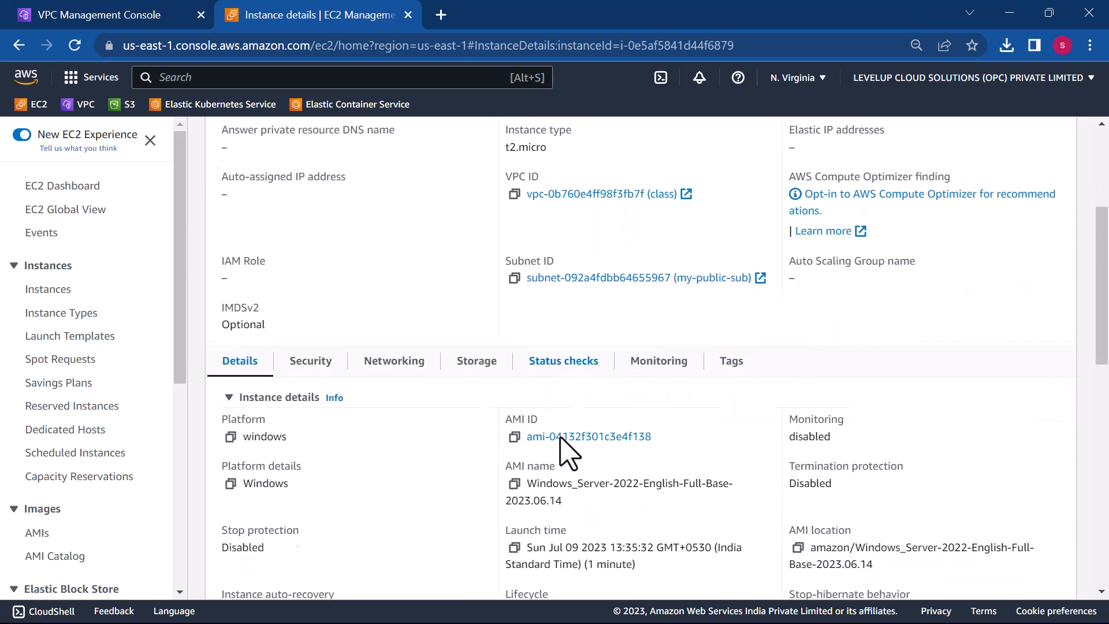
# - Examine the networking details of the my-vpc-demo-ec2 instance, including its public and private IPv4 addresses
pyautogui.scroll(-1, 569, 453)
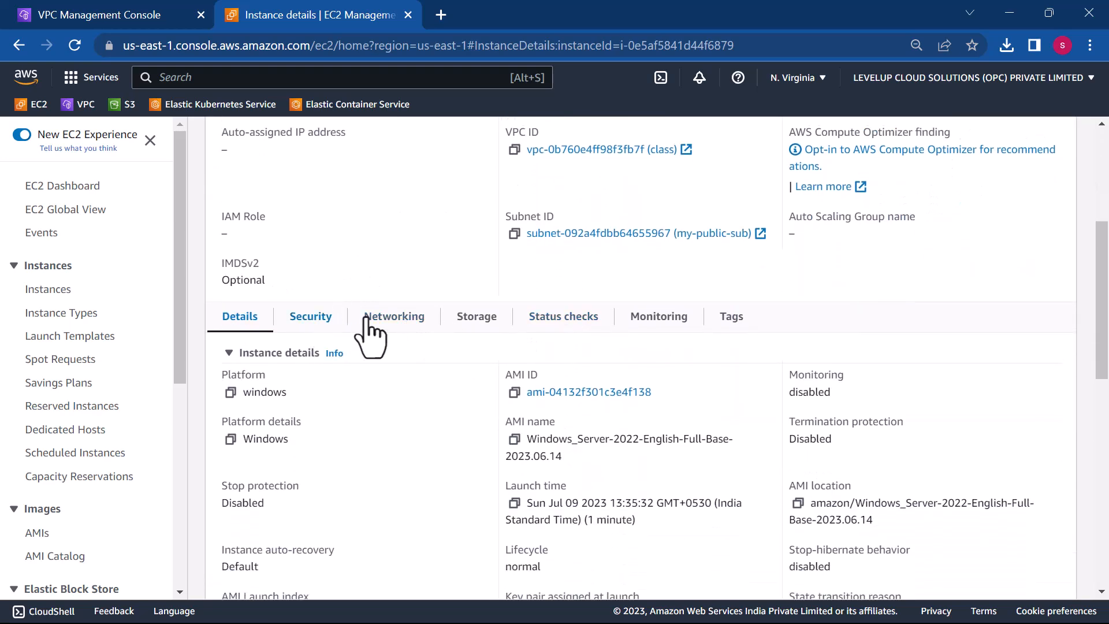
pyautogui.click(395, 324)
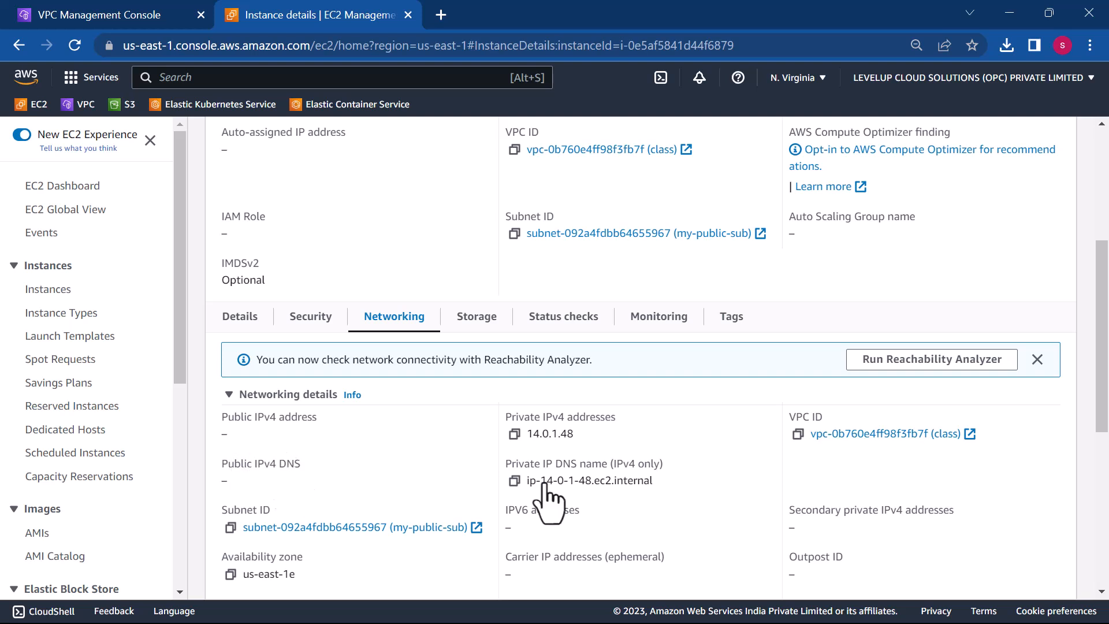
pyautogui.scroll(-2, 578, 485)
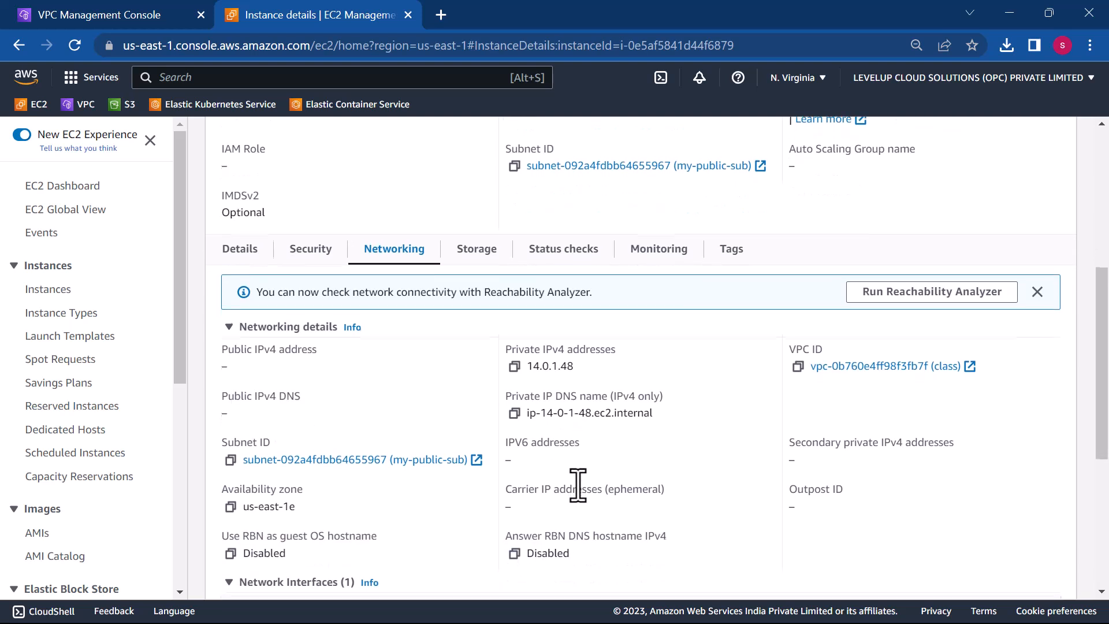
pyautogui.scroll(2, 577, 485)
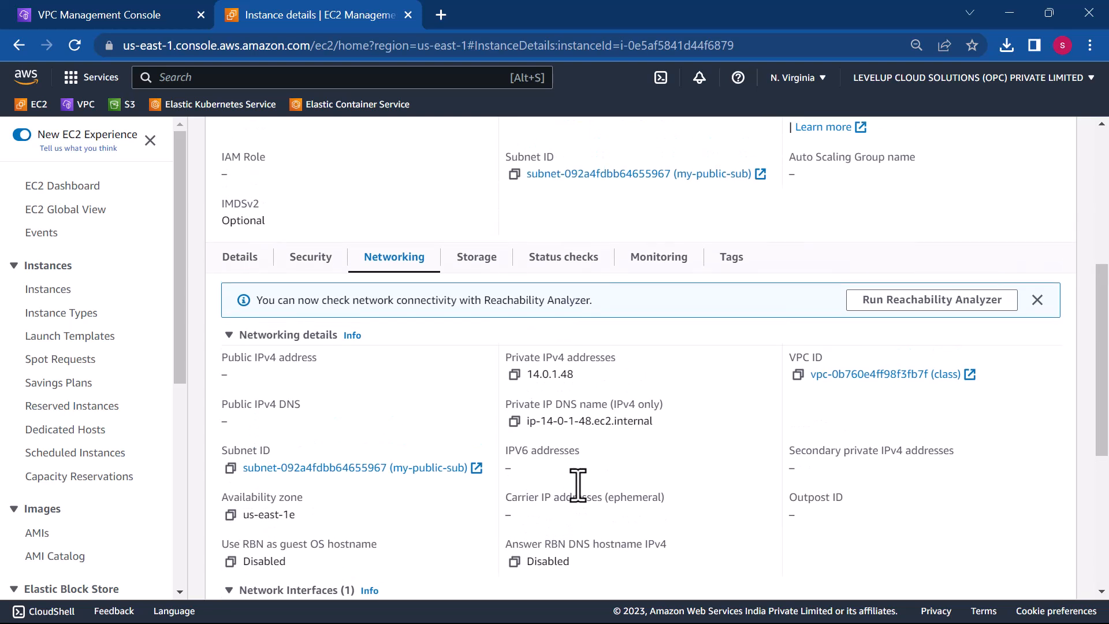
pyautogui.scroll(3, 577, 485)
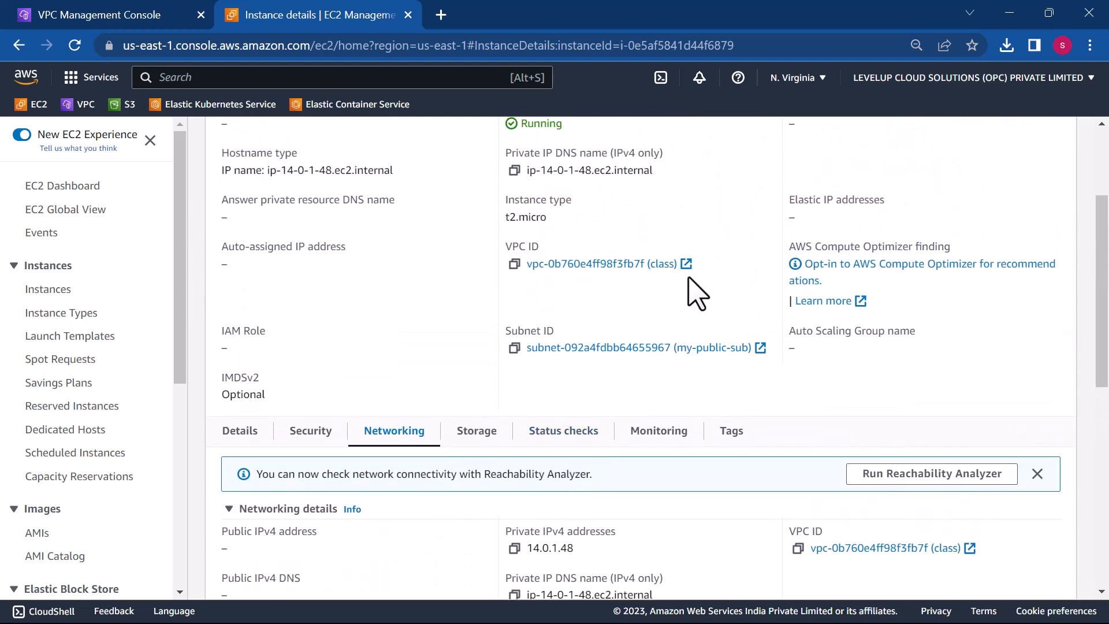
pyautogui.scroll(-2, 596, 531)
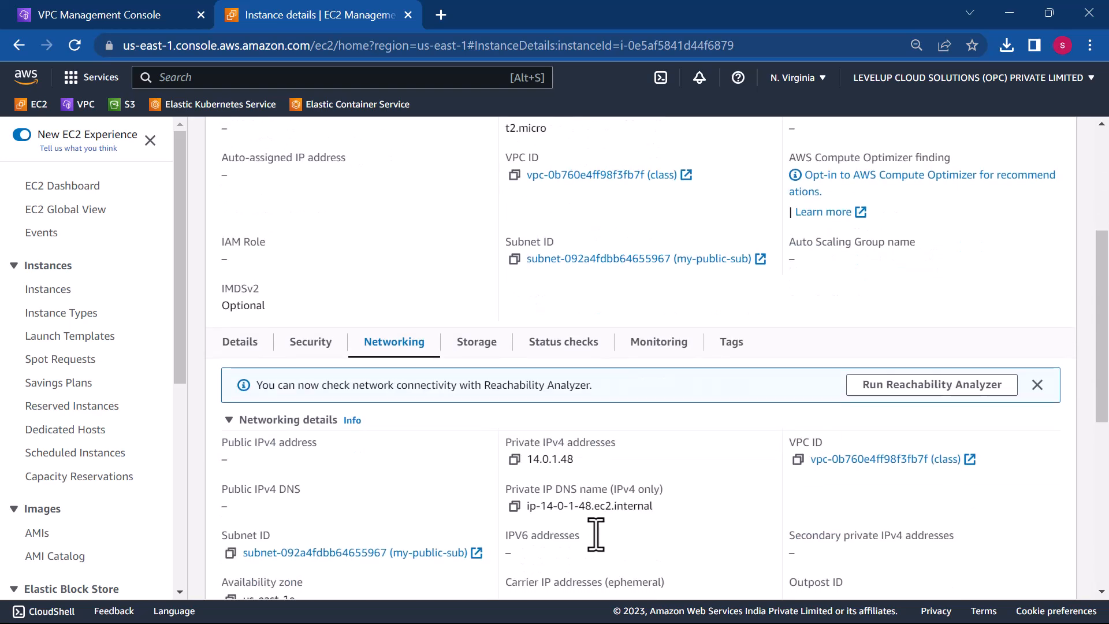
pyautogui.scroll(-7, 597, 534)
pyautogui.scroll(8, 596, 533)
pyautogui.scroll(-2, 595, 534)
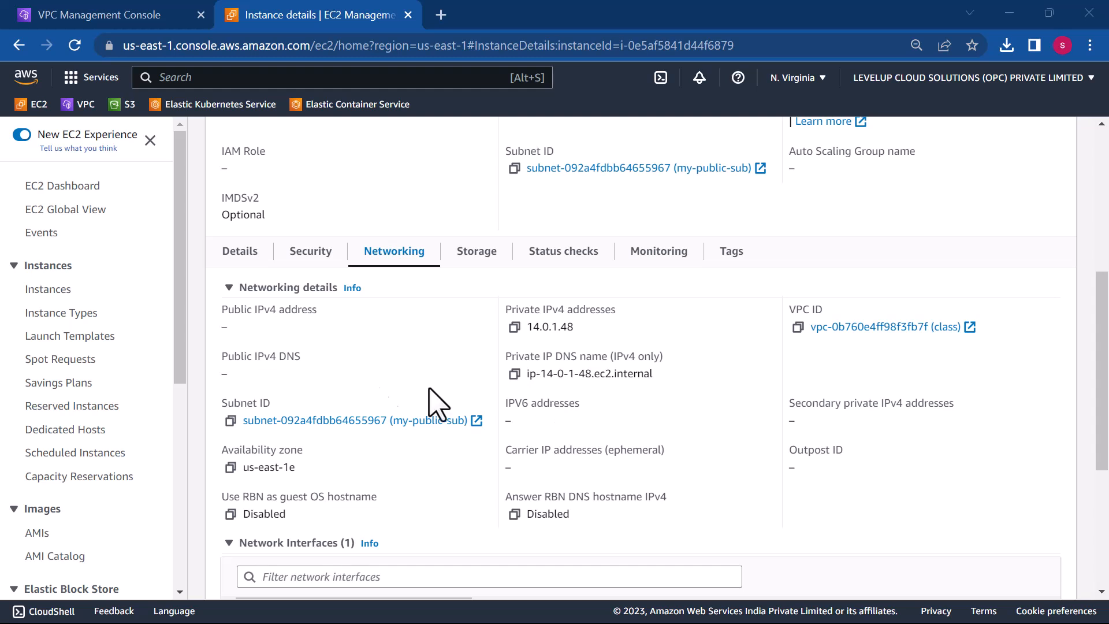
# - Allocate an Elastic IP address from Amazon's pool of IPv4 addresses in the us-east-1 network border group
pyautogui.scroll(-5, 110, 491)
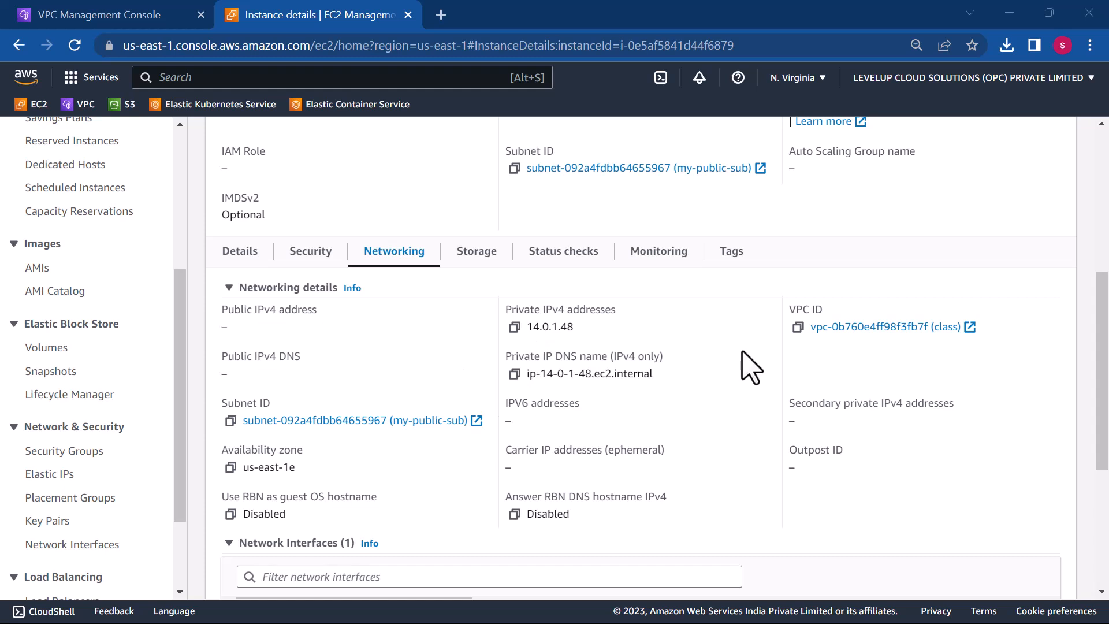
pyautogui.click(49, 476)
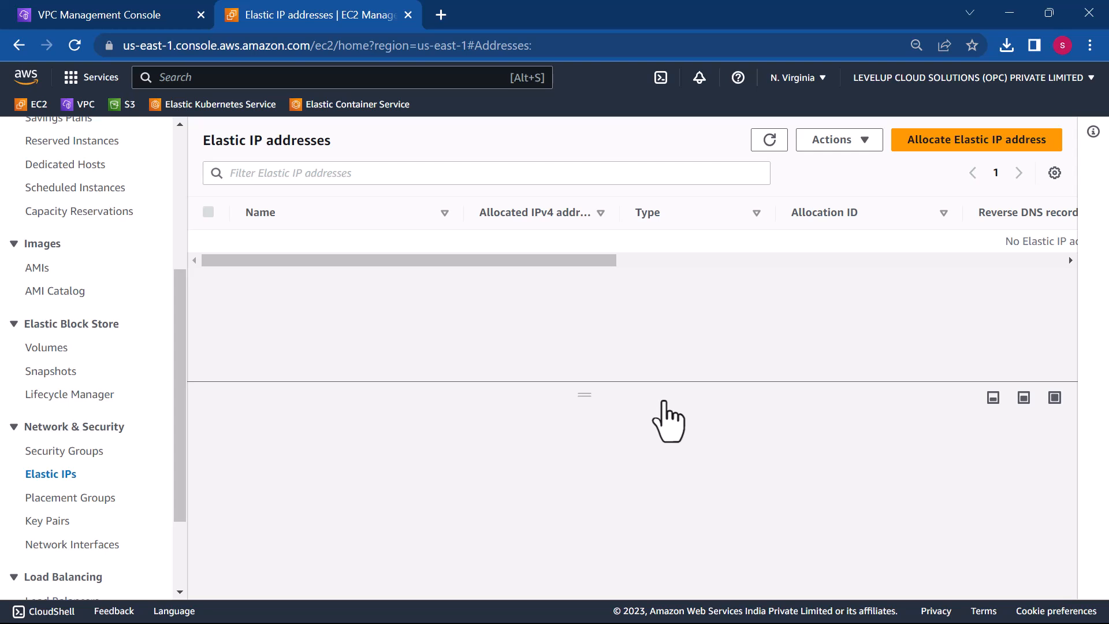
pyautogui.click(918, 139)
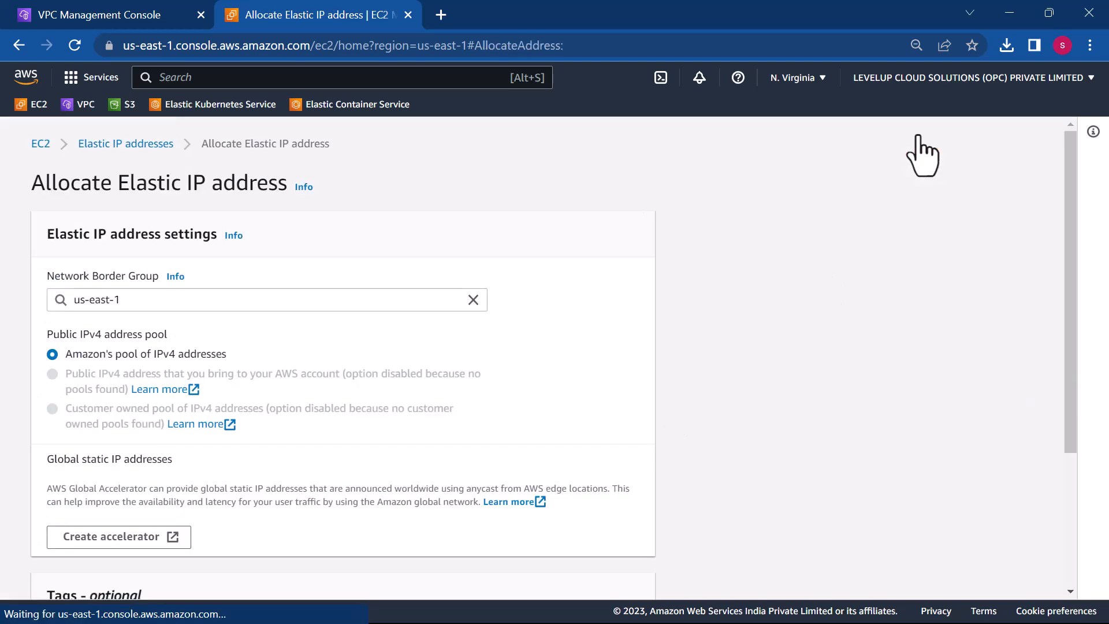
pyautogui.scroll(-3, 311, 305)
pyautogui.scroll(3, 311, 305)
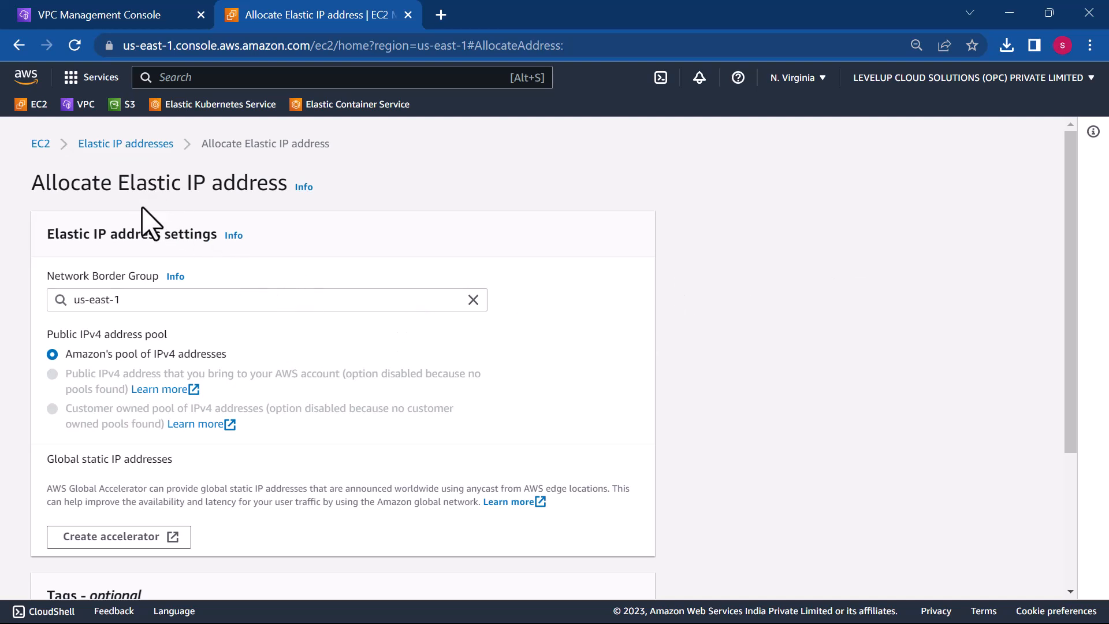
pyautogui.scroll(-3, 168, 493)
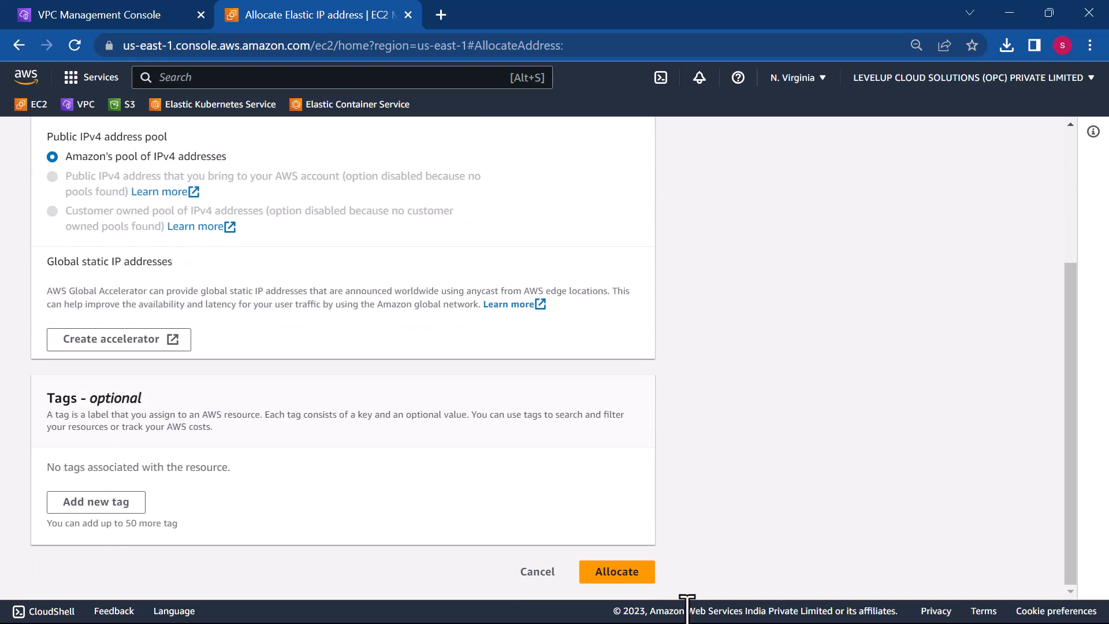
pyautogui.click(618, 584)
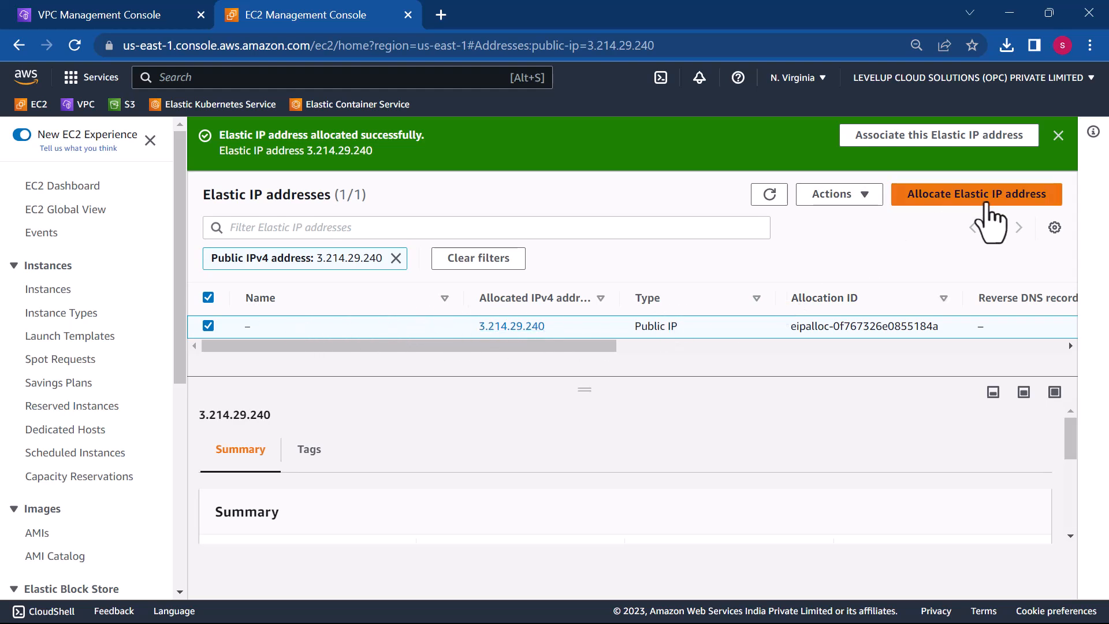
# - Allocate a second Elastic IP address with the default us-east-1 and Amazon pool settings
pyautogui.click(974, 199)
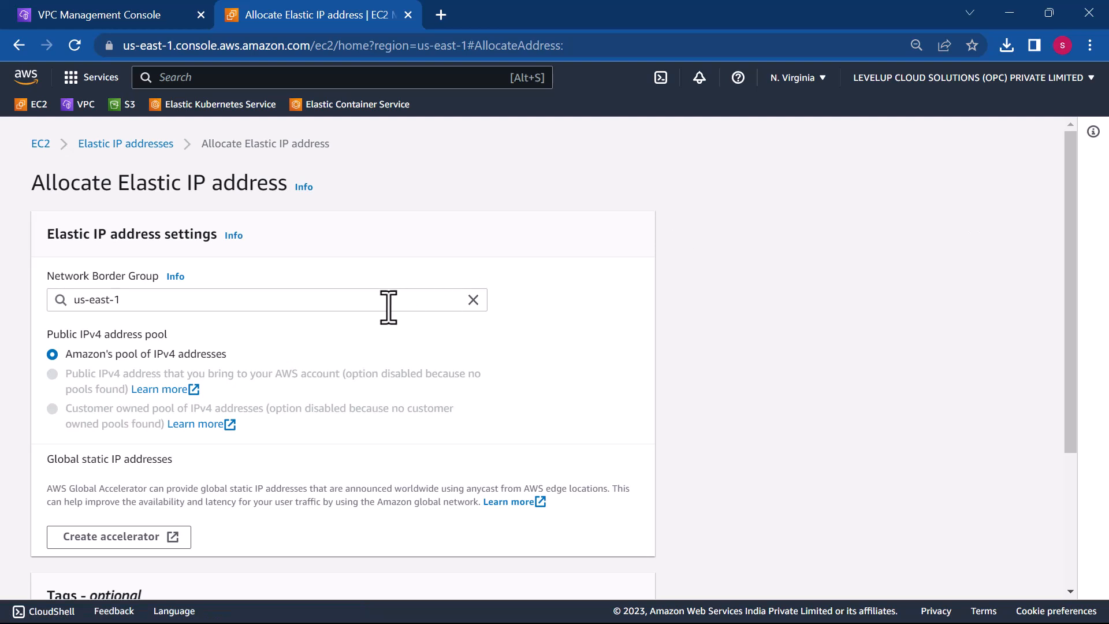
pyautogui.scroll(-3, 364, 439)
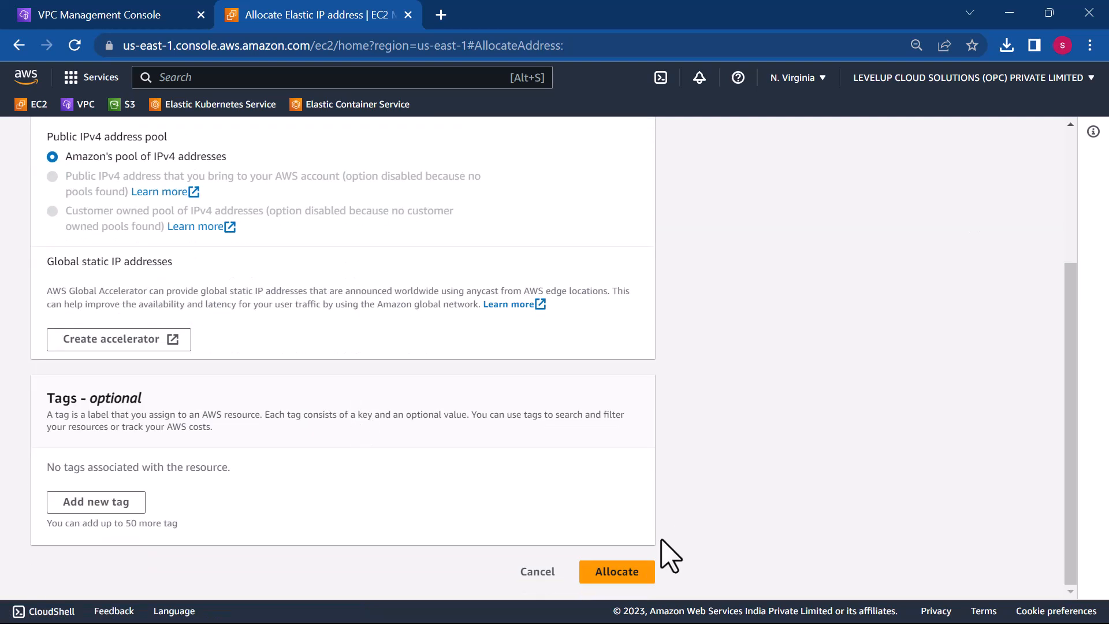
pyautogui.click(629, 572)
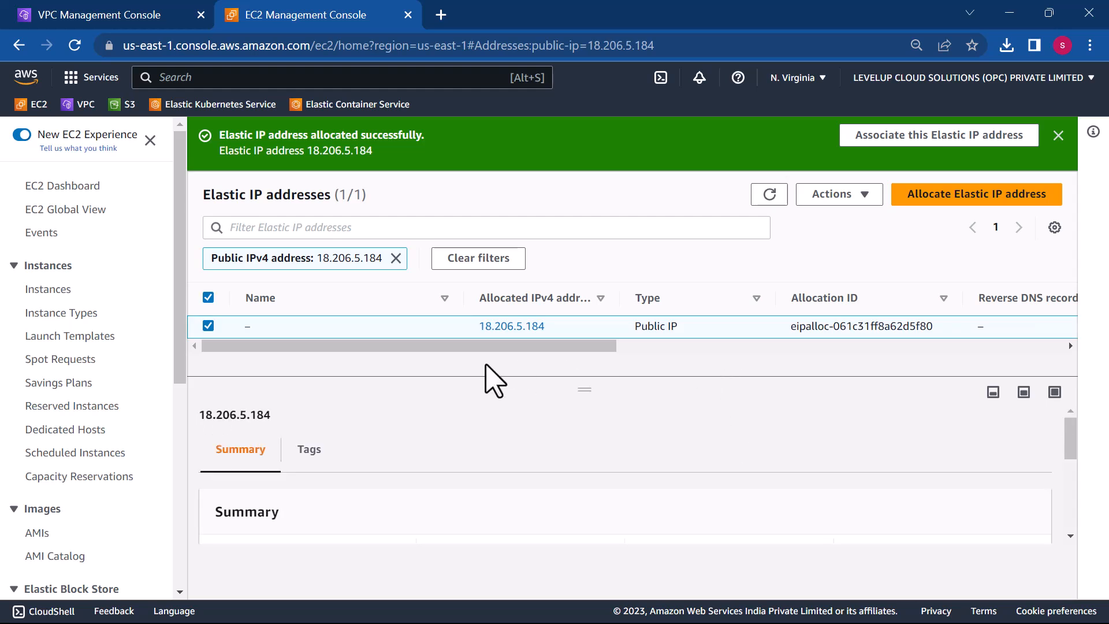
# - Associate the second Elastic IP address with the running my-vpc-demo-ec2 instance
pyautogui.click(833, 197)
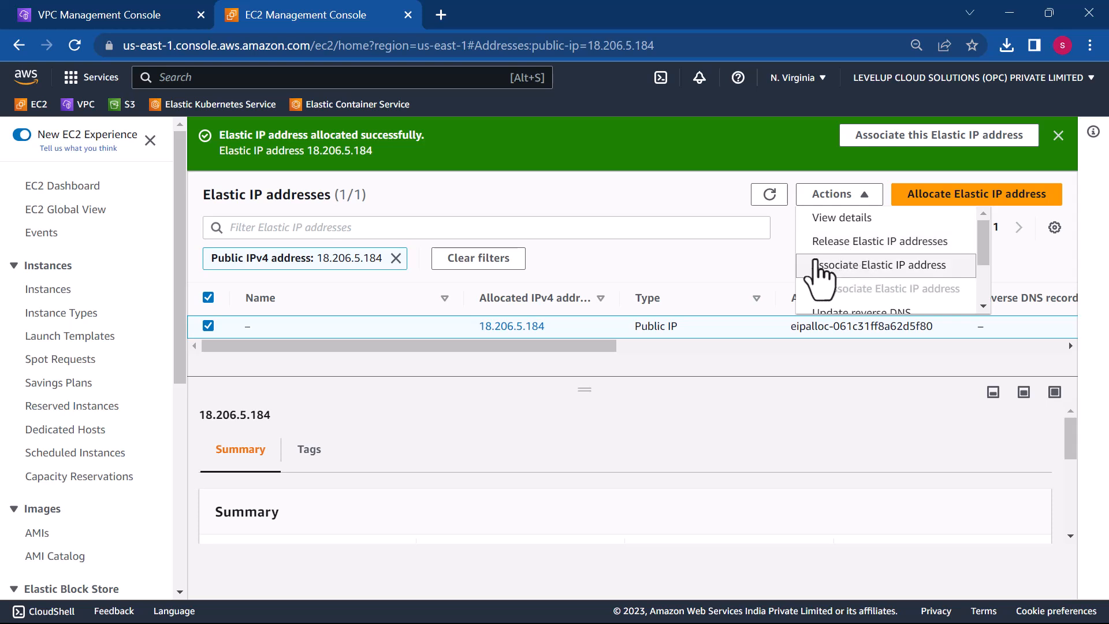
pyautogui.click(850, 266)
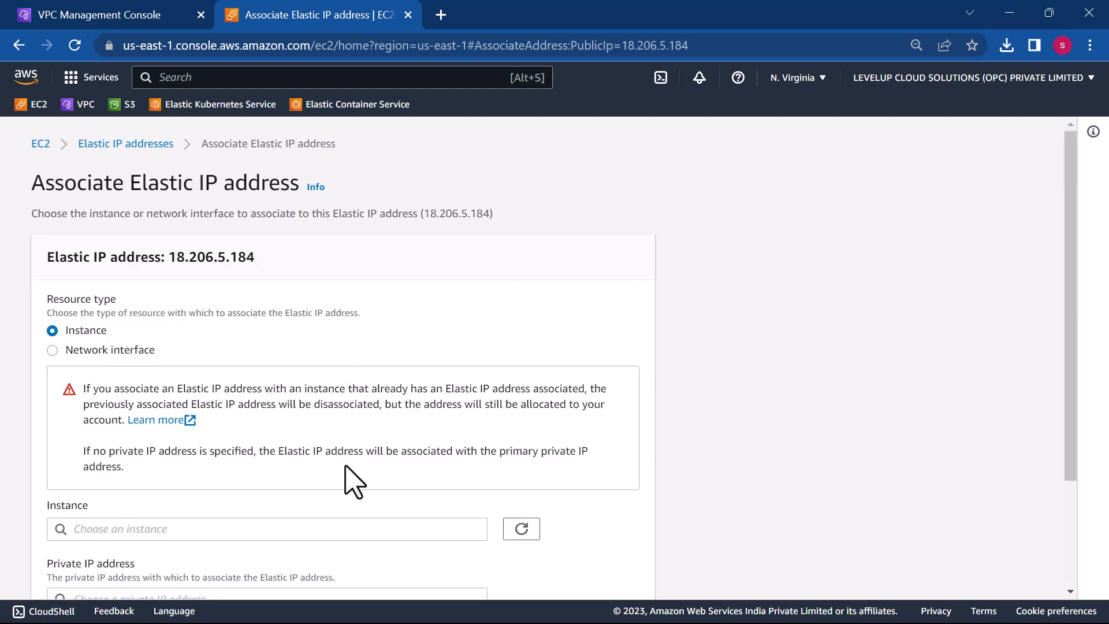
pyautogui.scroll(-2, 346, 477)
pyautogui.click(422, 416)
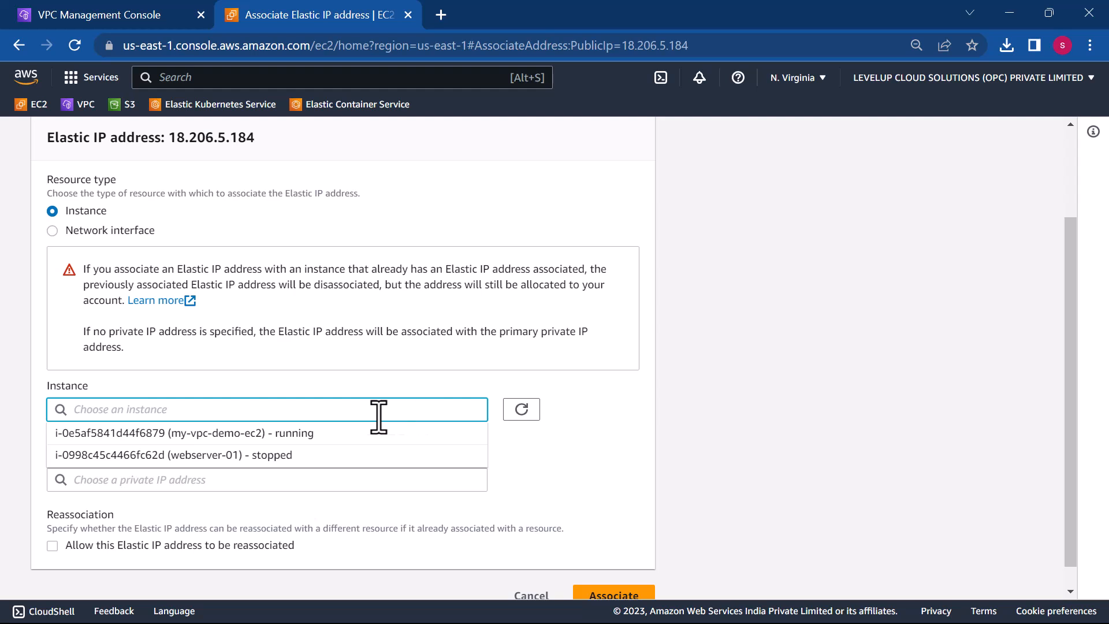
pyautogui.click(222, 438)
pyautogui.scroll(-1, 565, 471)
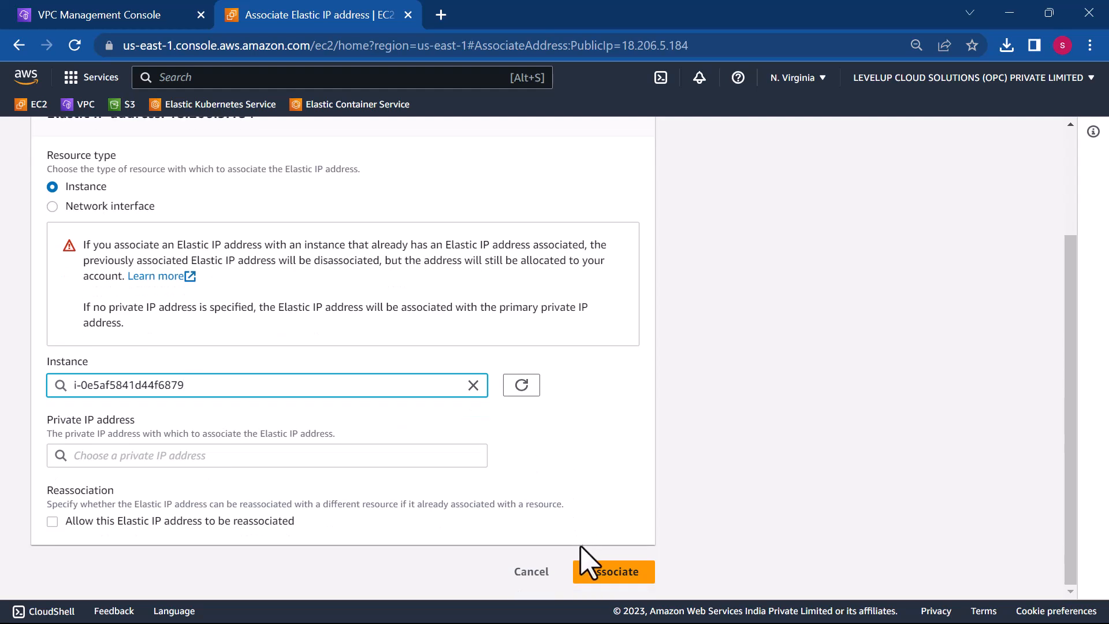
pyautogui.click(602, 577)
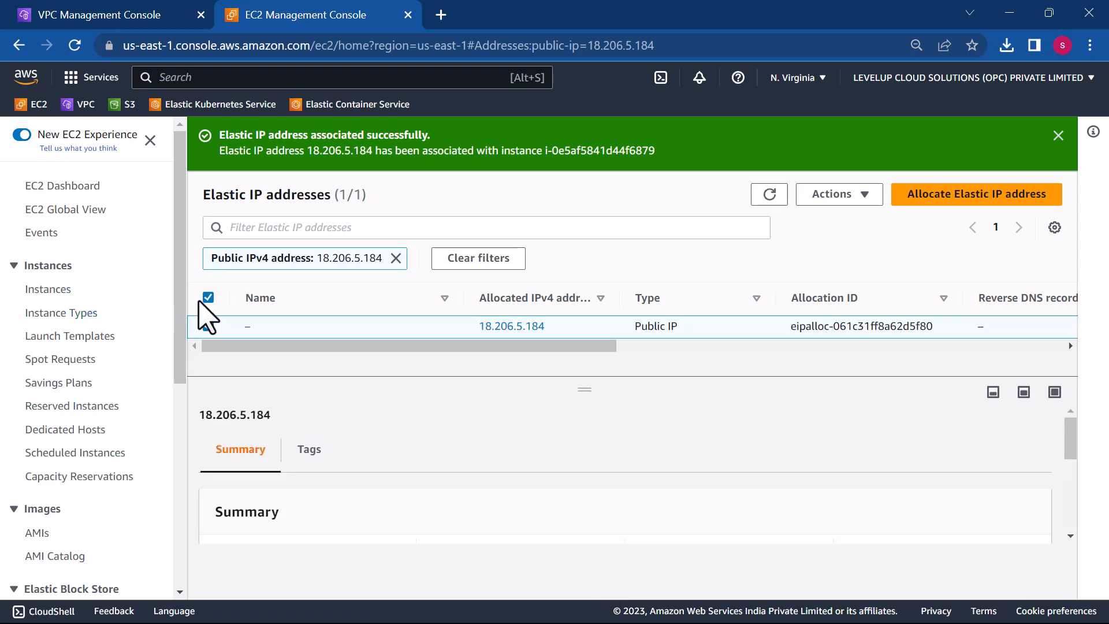
# - Open the networking details of the running my-vpc-demo-ec2 instance and copy its public IPv4 address
pyautogui.click(50, 289)
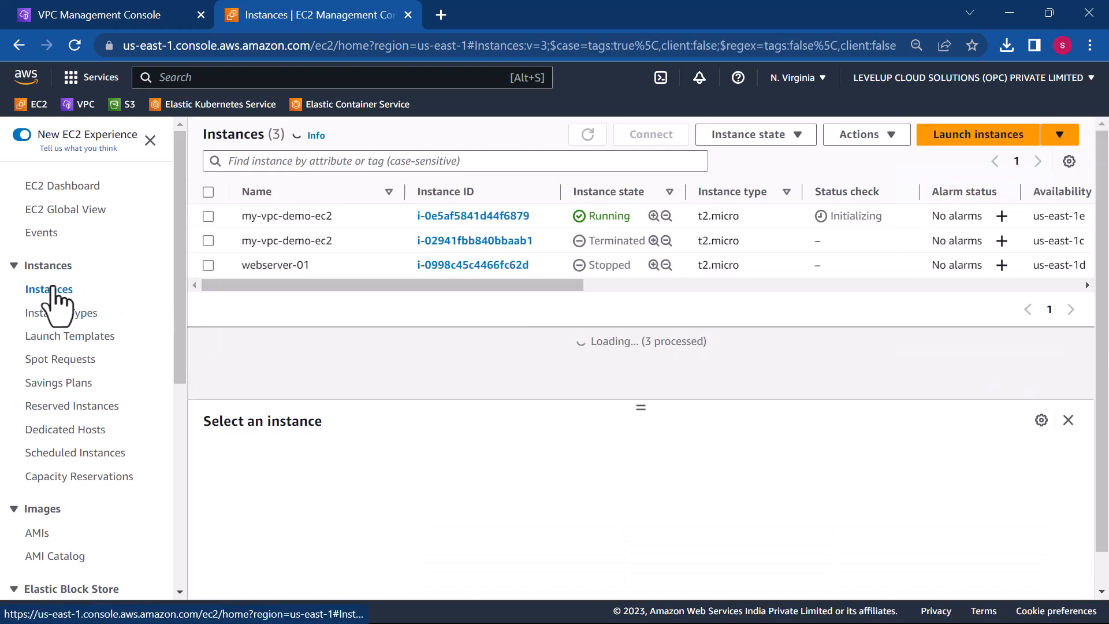
pyautogui.click(456, 216)
pyautogui.scroll(-6, 387, 468)
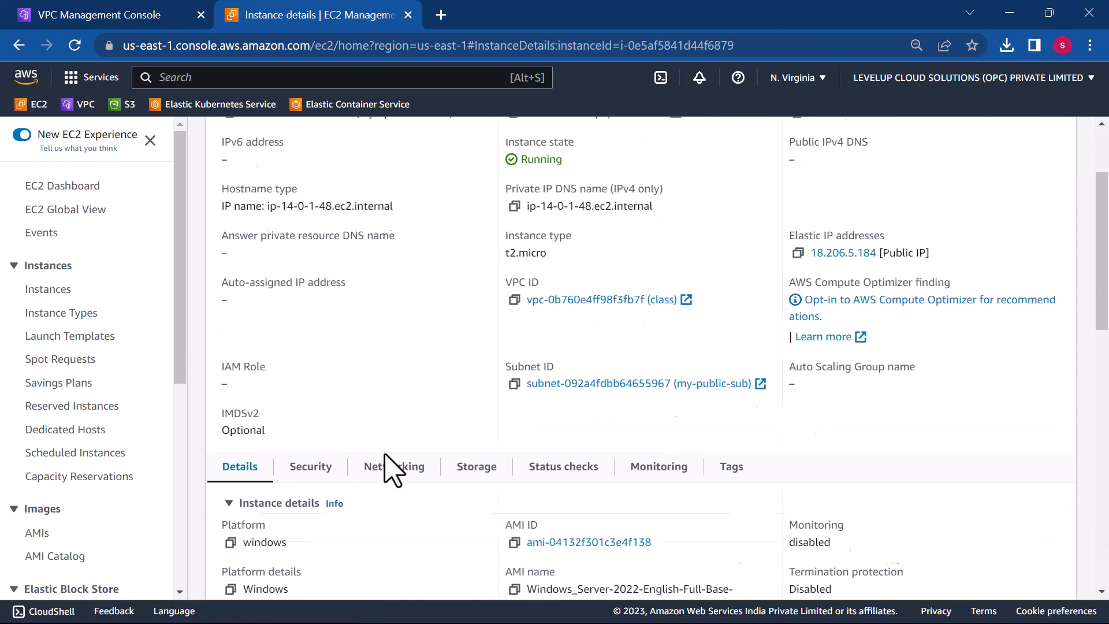
pyautogui.scroll(-2, 393, 471)
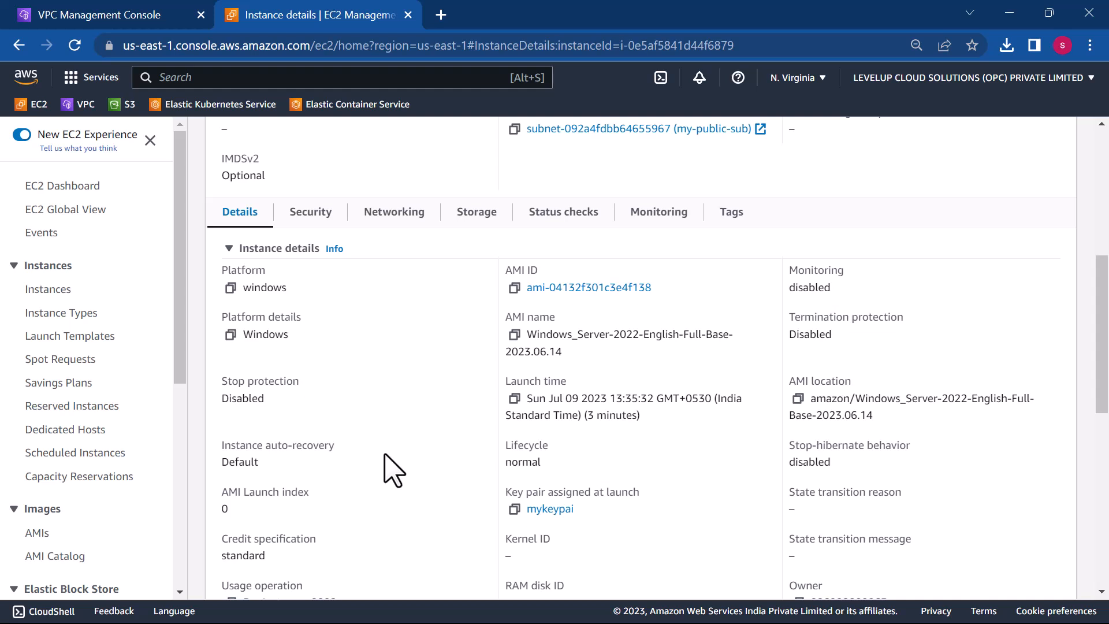
pyautogui.scroll(1, 393, 470)
pyautogui.click(393, 261)
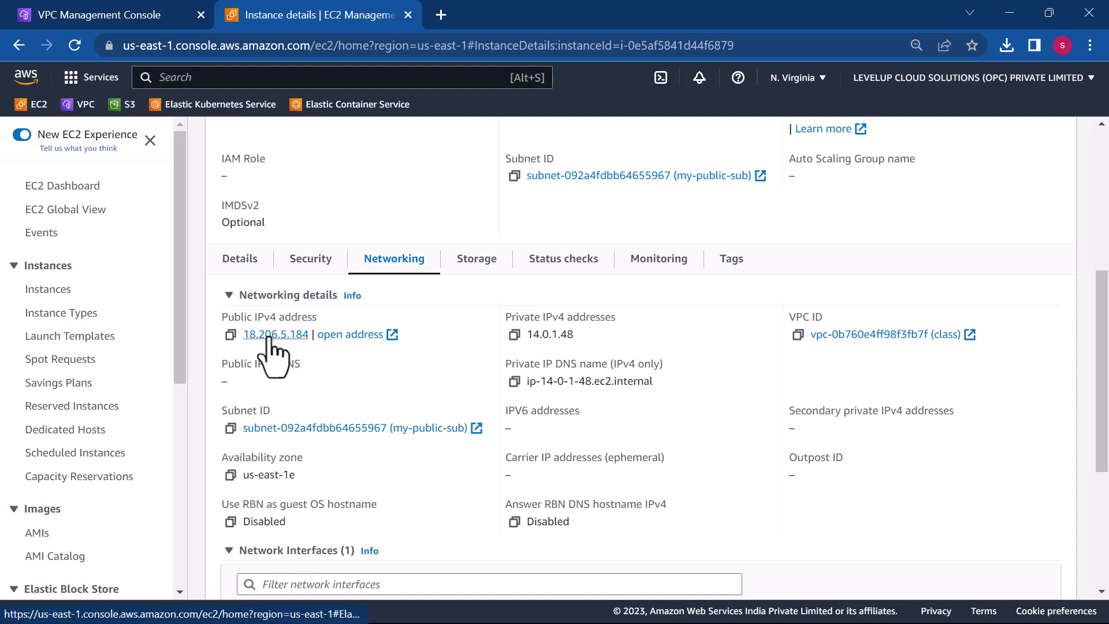
pyautogui.click(231, 334)
# - Switch to Remote Desktop Connection and start a connection to the instance's copied public IPv4 address
pyautogui.press('super')
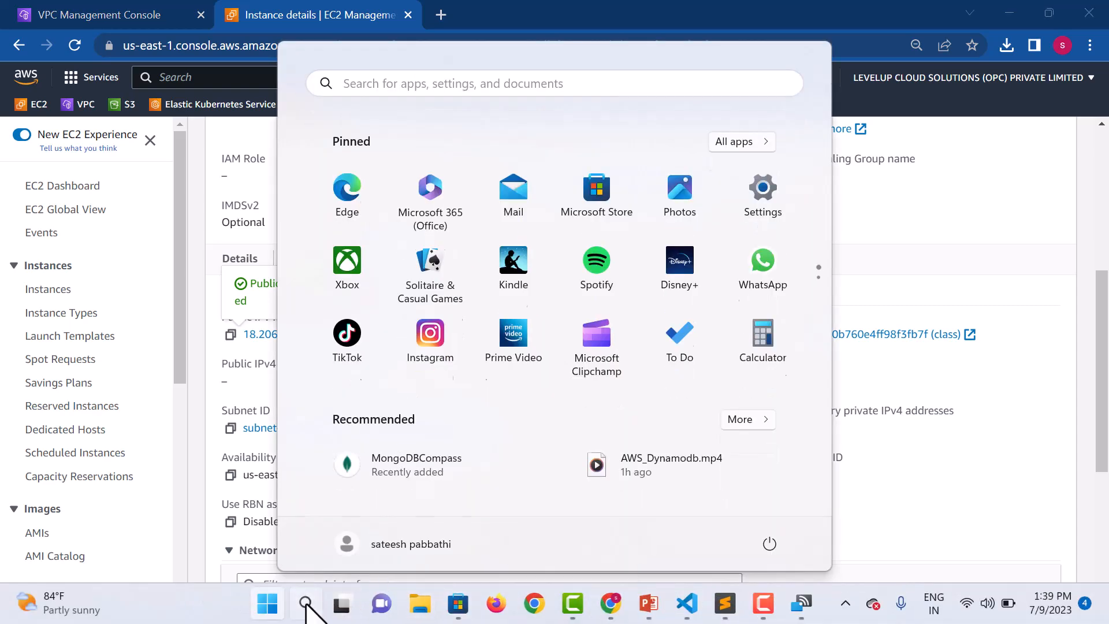
pyautogui.click(306, 604)
pyautogui.write('rdp')
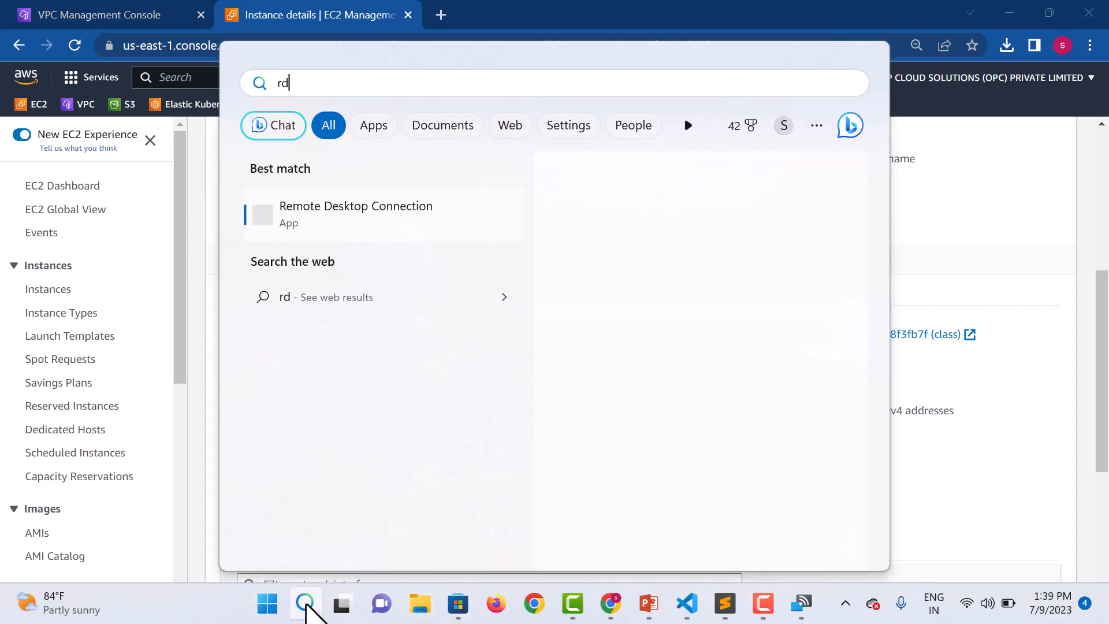
pyautogui.click(332, 216)
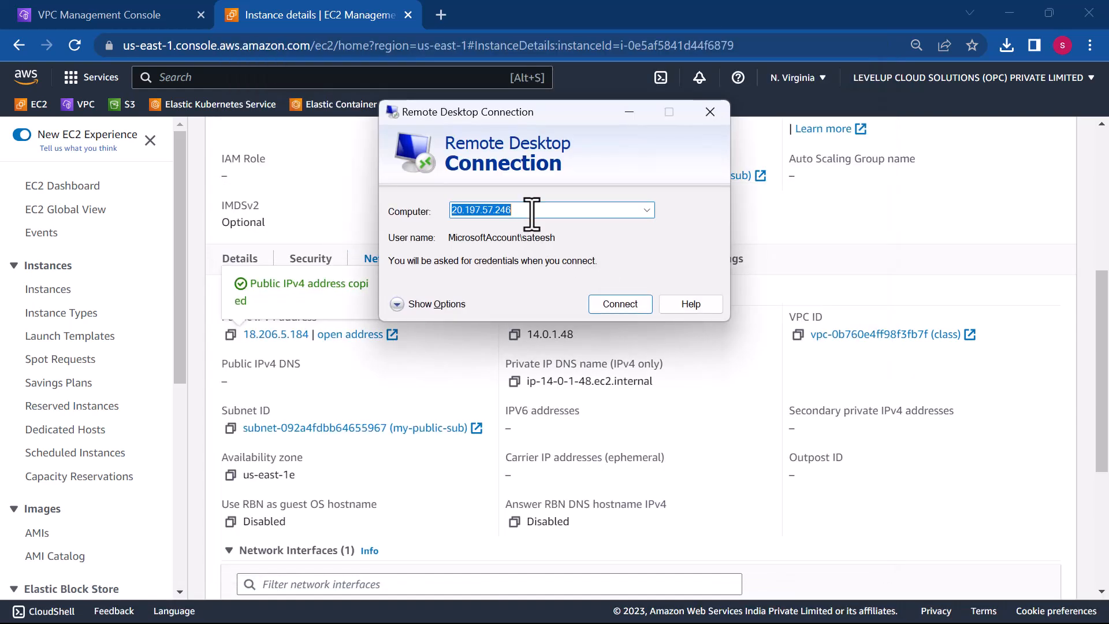
pyautogui.hotkey('ctrl', 'v')
pyautogui.click(616, 303)
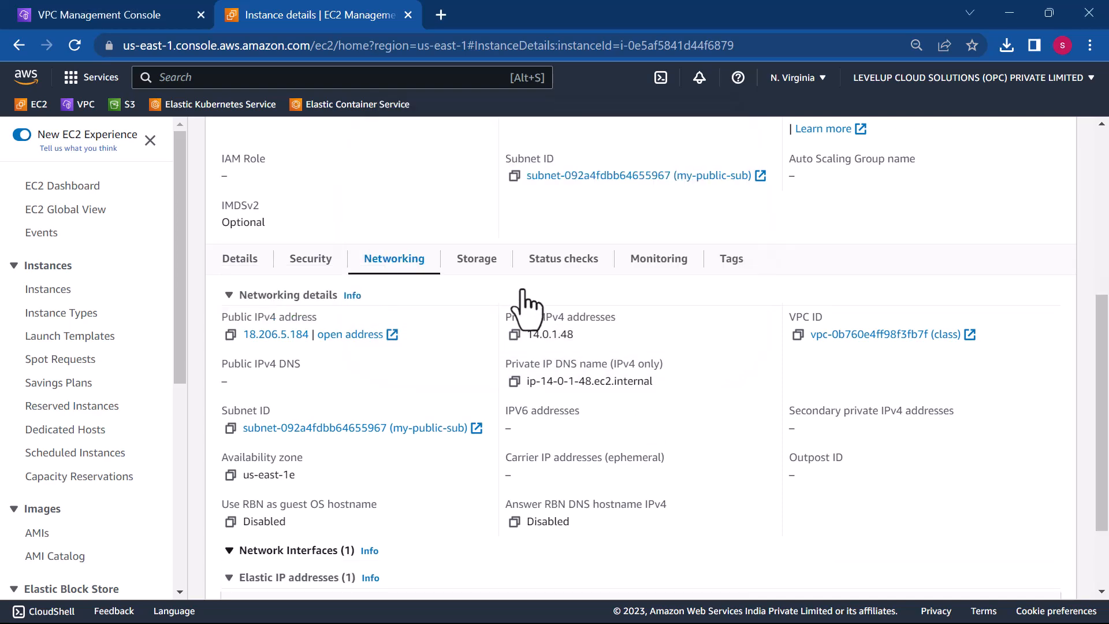
# - Open the RDP client connection details of the my-vpc-demo-ec2 instance and request its Windows password
pyautogui.scroll(6, 523, 306)
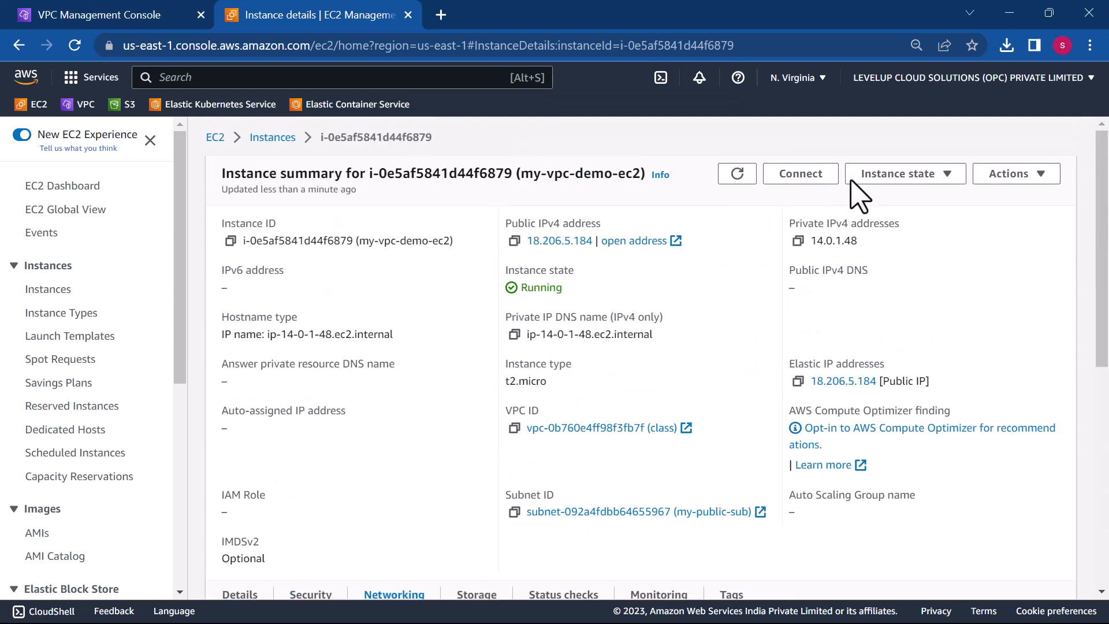
pyautogui.click(799, 174)
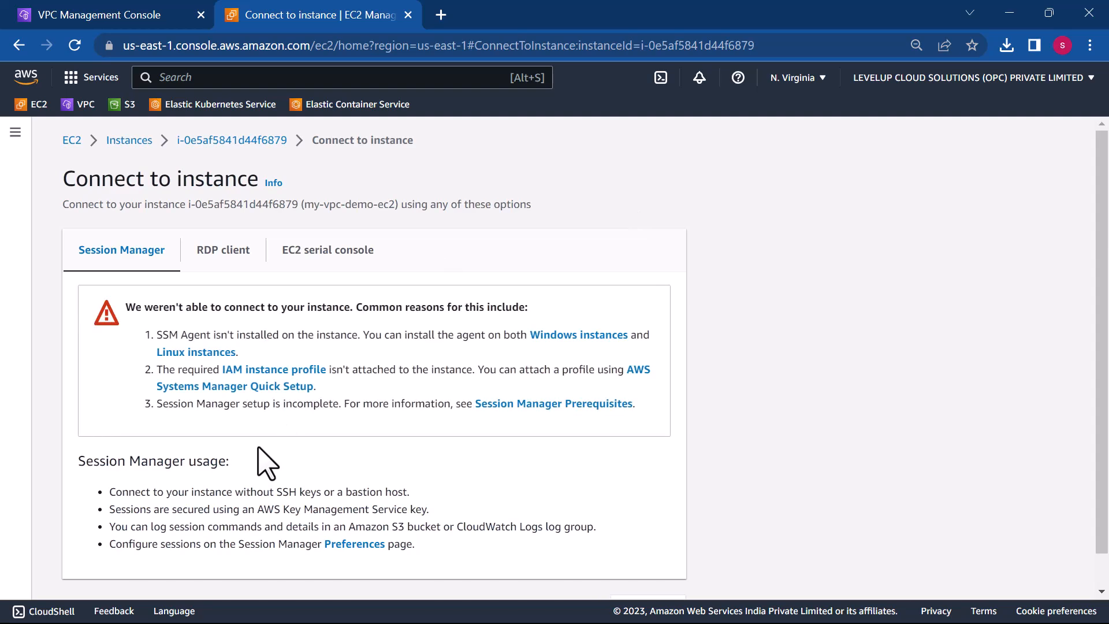
pyautogui.click(215, 258)
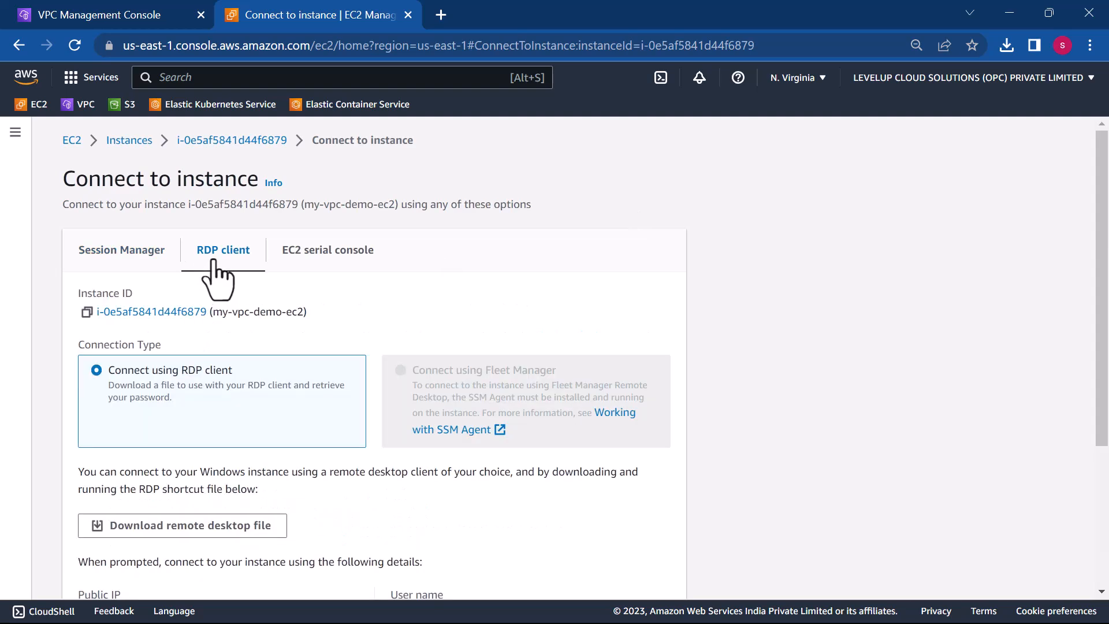
pyautogui.scroll(-4, 362, 496)
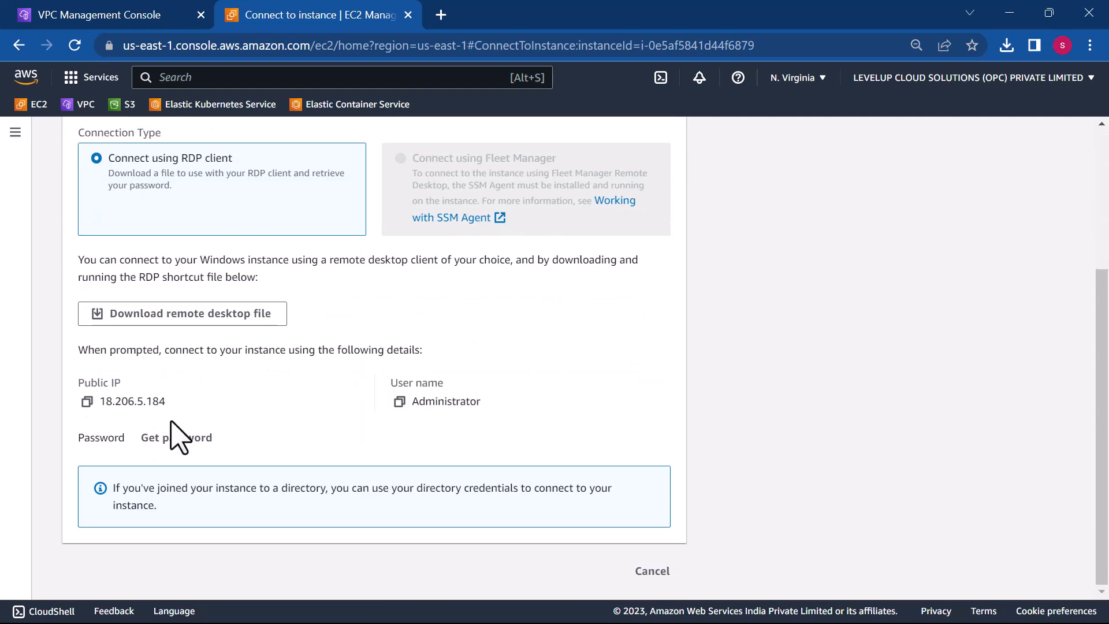
pyautogui.click(173, 437)
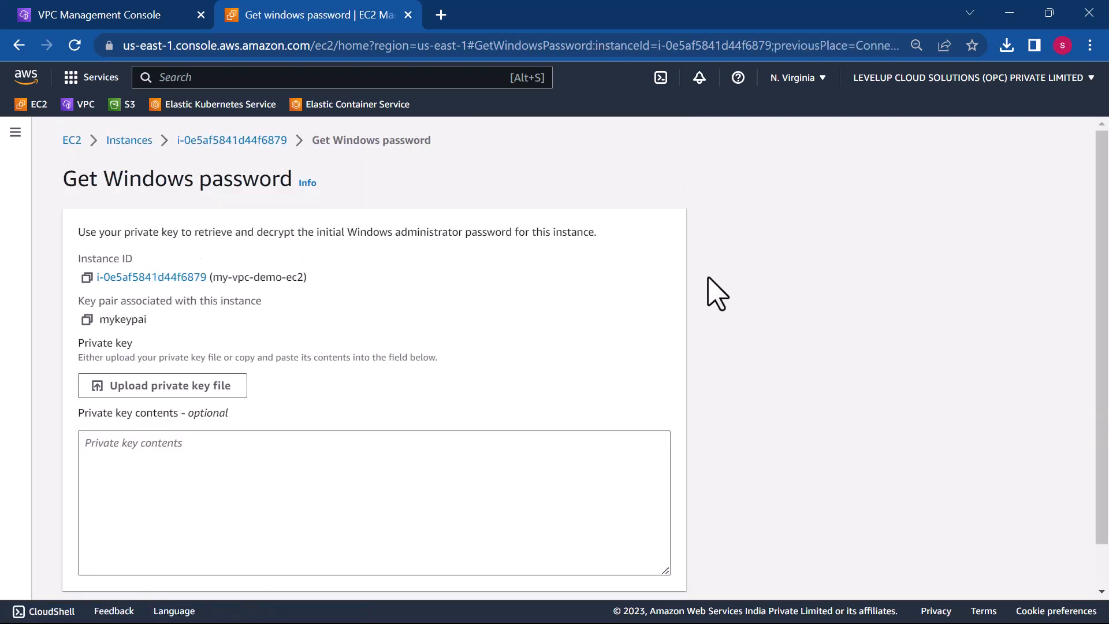
# - Upload the private key file mykeypai.pem from the Downloads folder and decrypt the instance's Windows administrator password
pyautogui.click(164, 412)
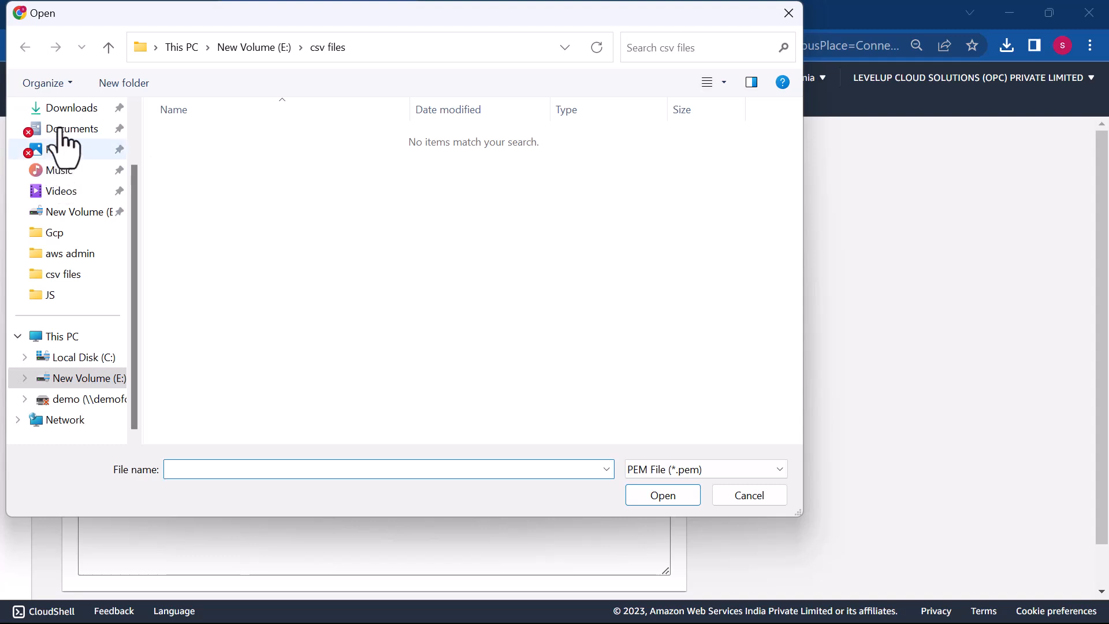
pyautogui.click(60, 108)
pyautogui.click(217, 158)
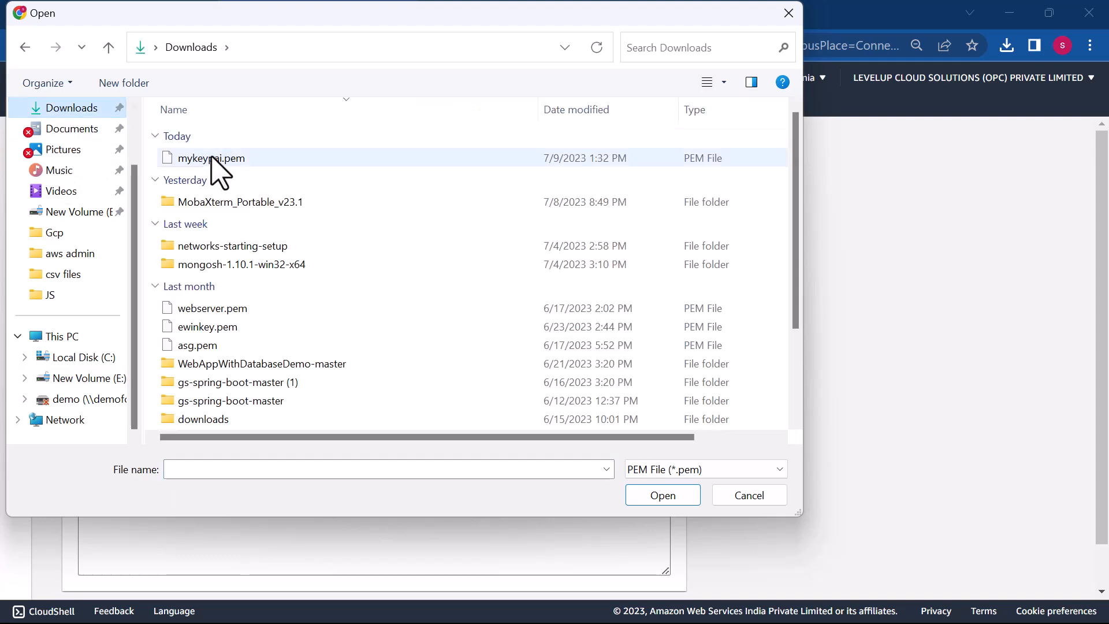
pyautogui.click(654, 497)
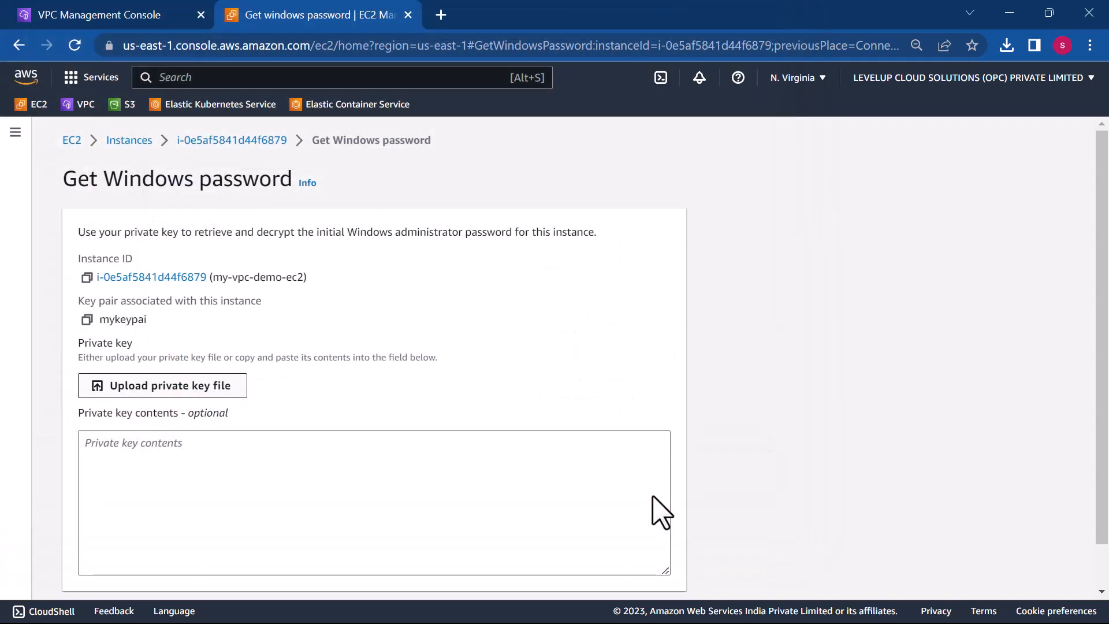
pyautogui.scroll(-2, 338, 494)
pyautogui.scroll(-3, 338, 494)
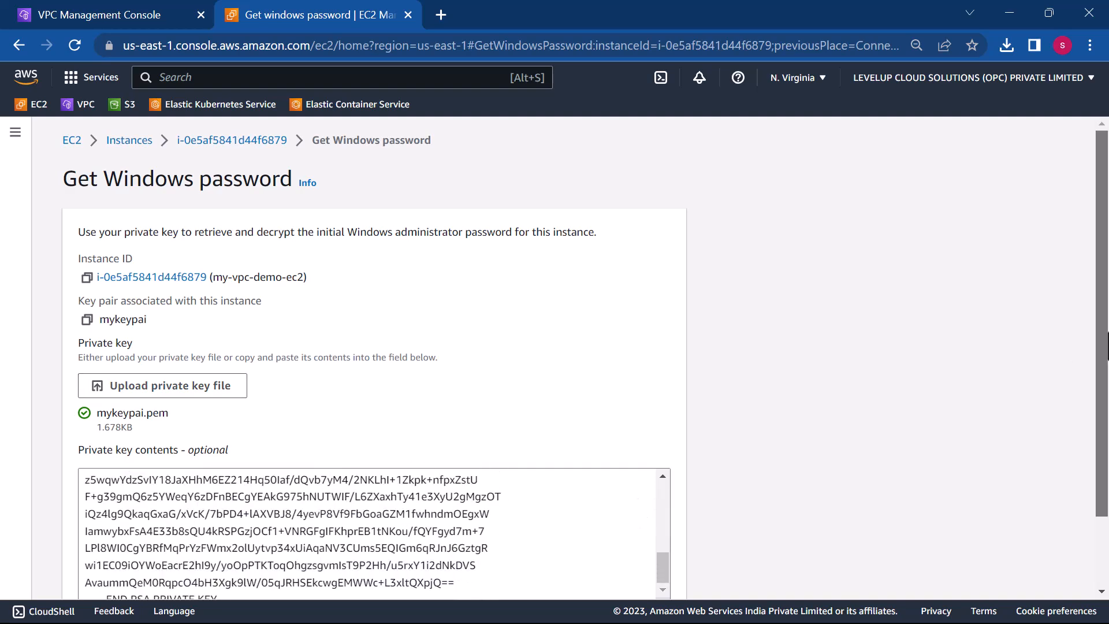
pyautogui.scroll(-2, 1092, 487)
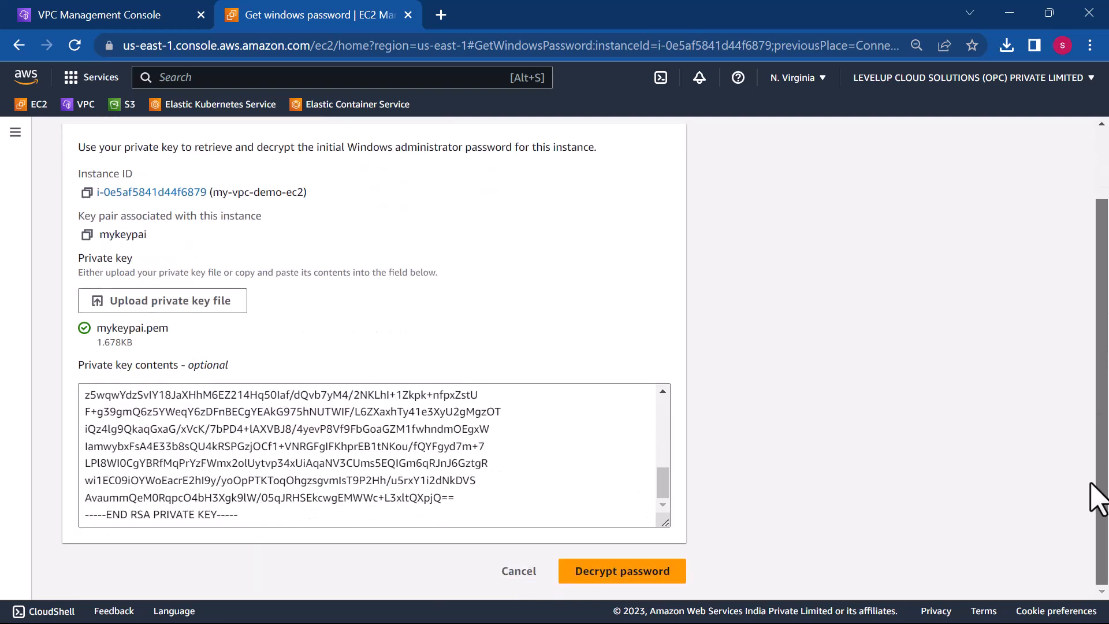
pyautogui.click(630, 576)
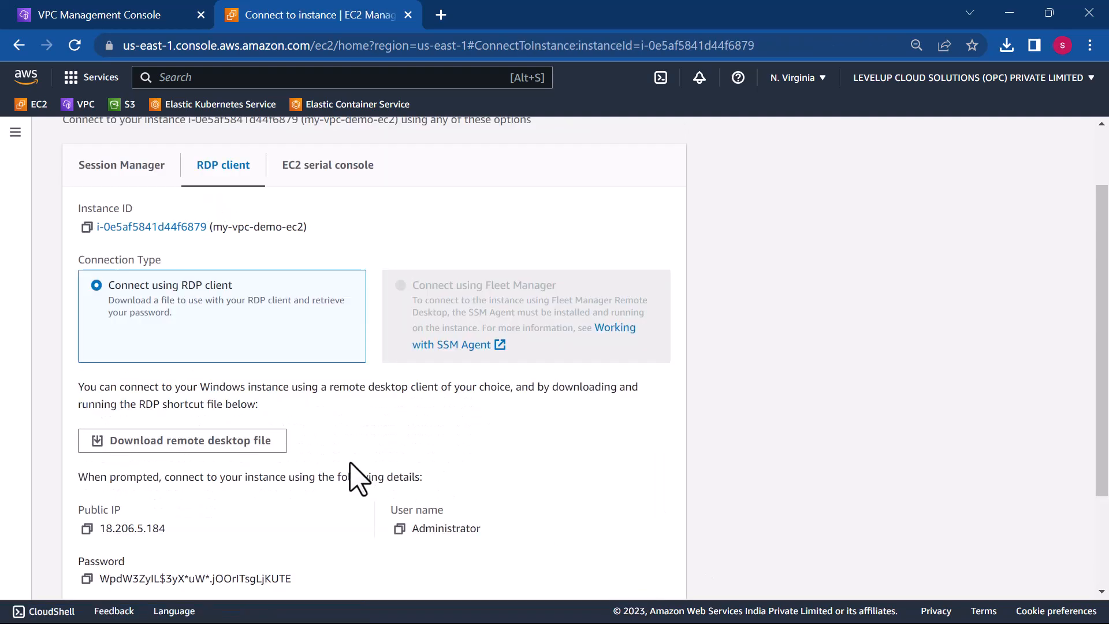
pyautogui.scroll(-2, 356, 479)
# - Switch to Remote Desktop Connection, dismiss its connection error and close the program
pyautogui.press('super')
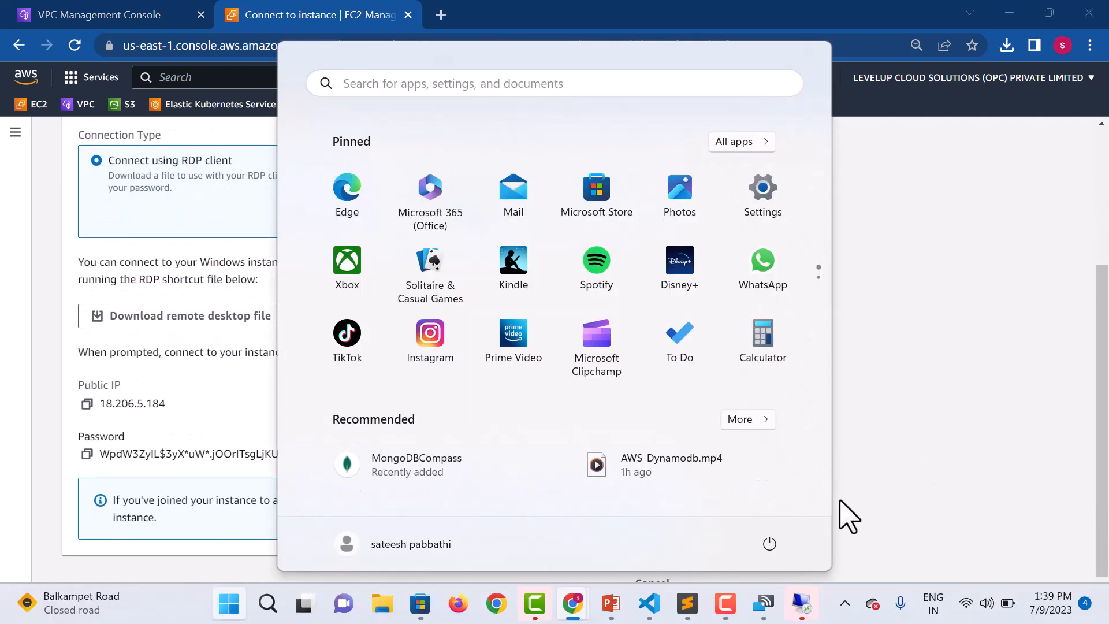
pyautogui.click(799, 584)
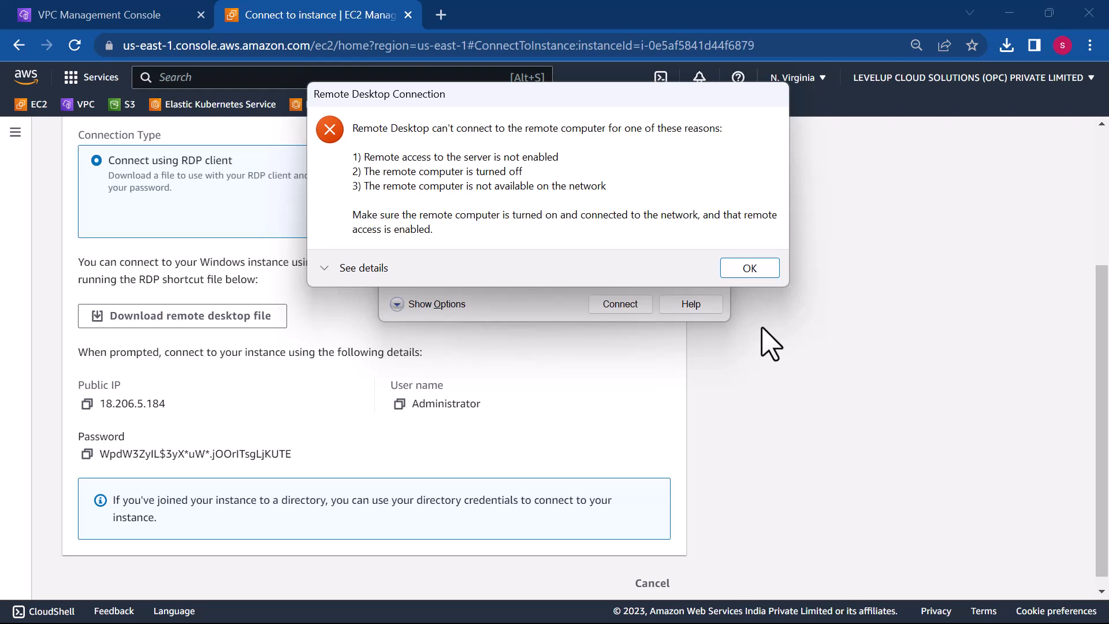
pyautogui.click(745, 271)
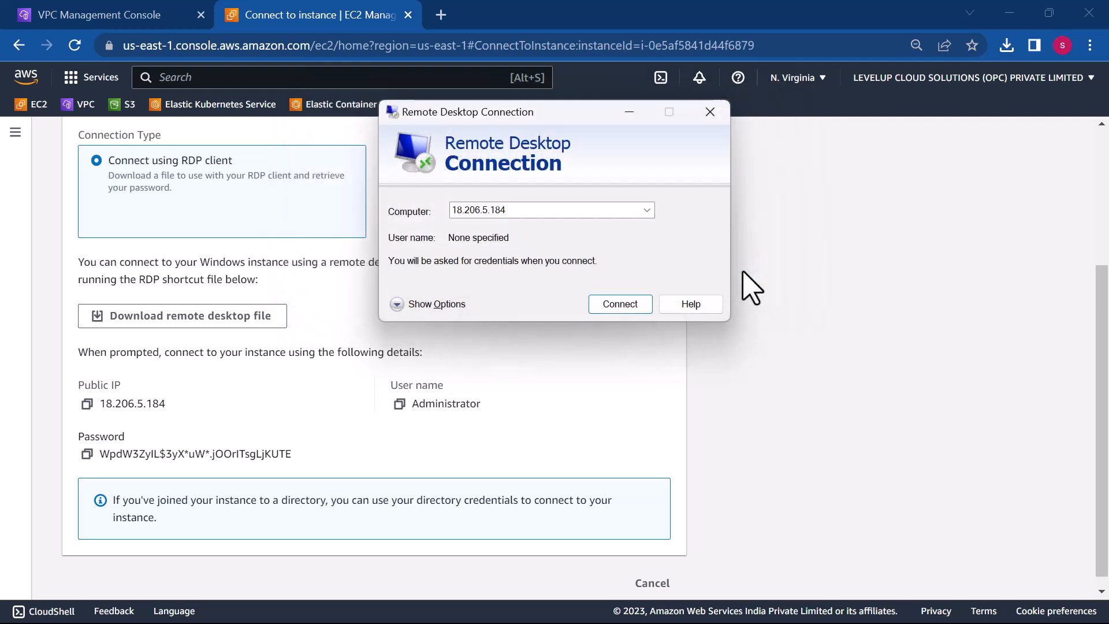
pyautogui.click(710, 111)
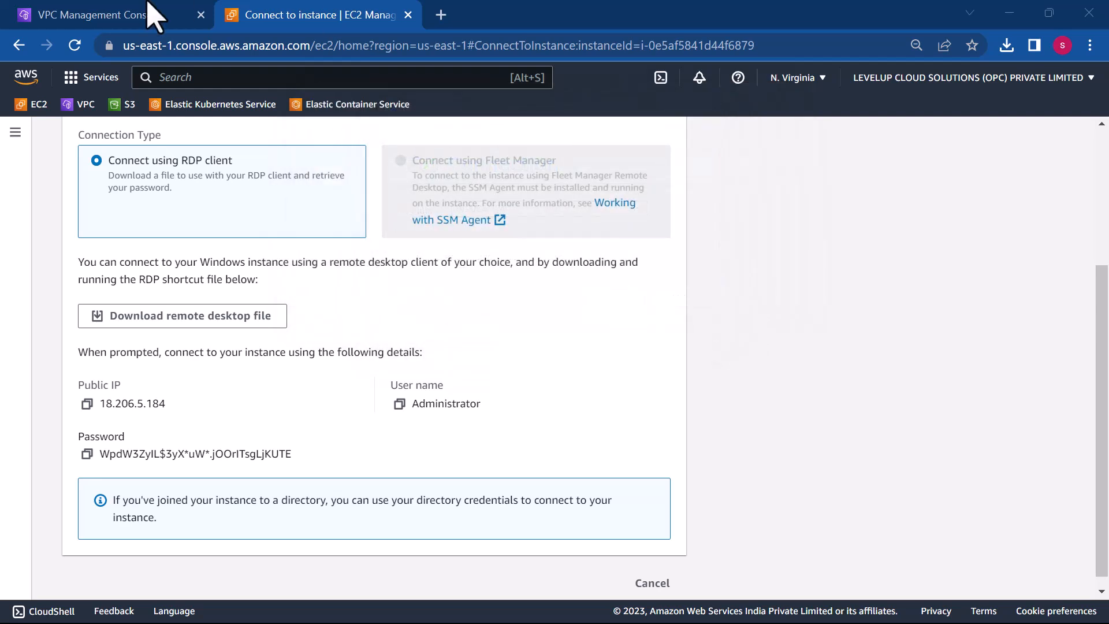
# - In the VPC console, examine the my-public-sub subnet's details and the routes in its associated route table
pyautogui.click(160, 21)
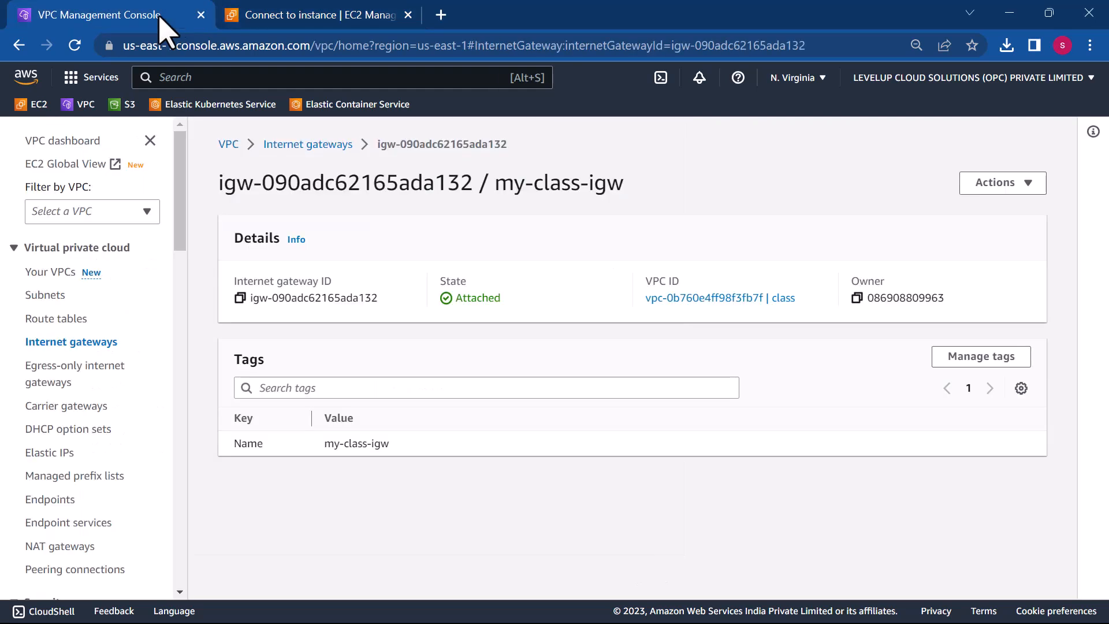
pyautogui.click(43, 297)
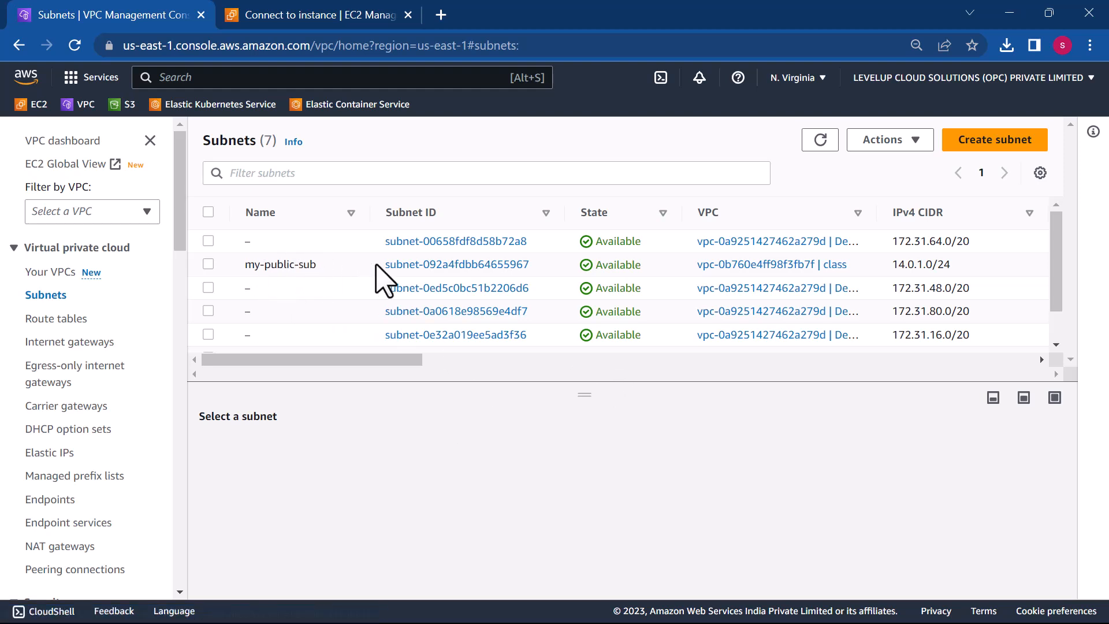
pyautogui.click(421, 265)
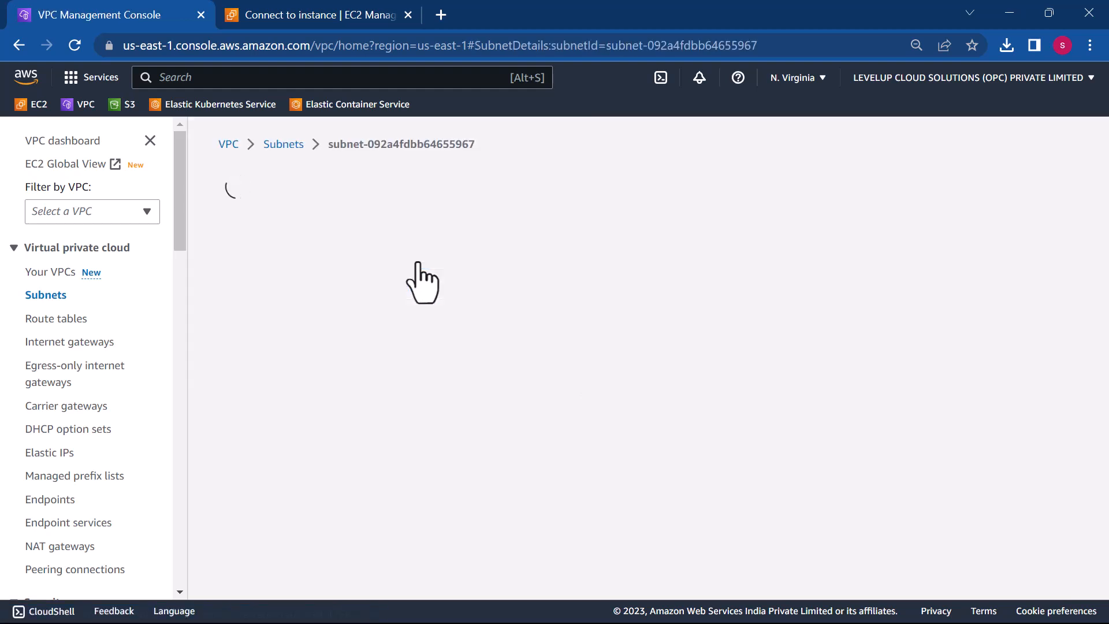
pyautogui.scroll(-5, 384, 430)
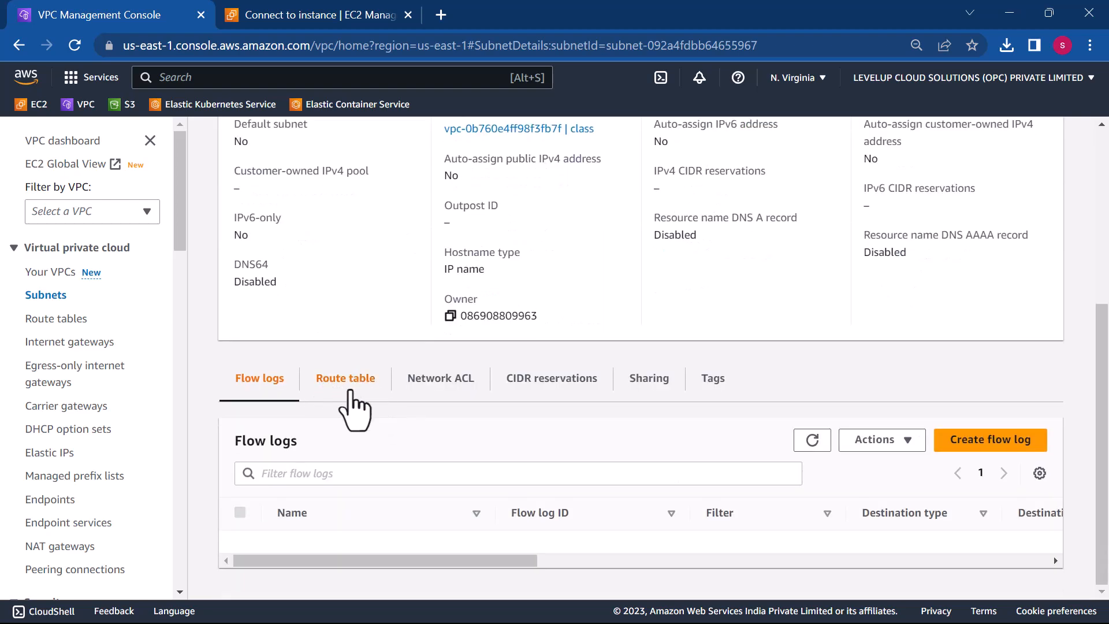
pyautogui.click(334, 380)
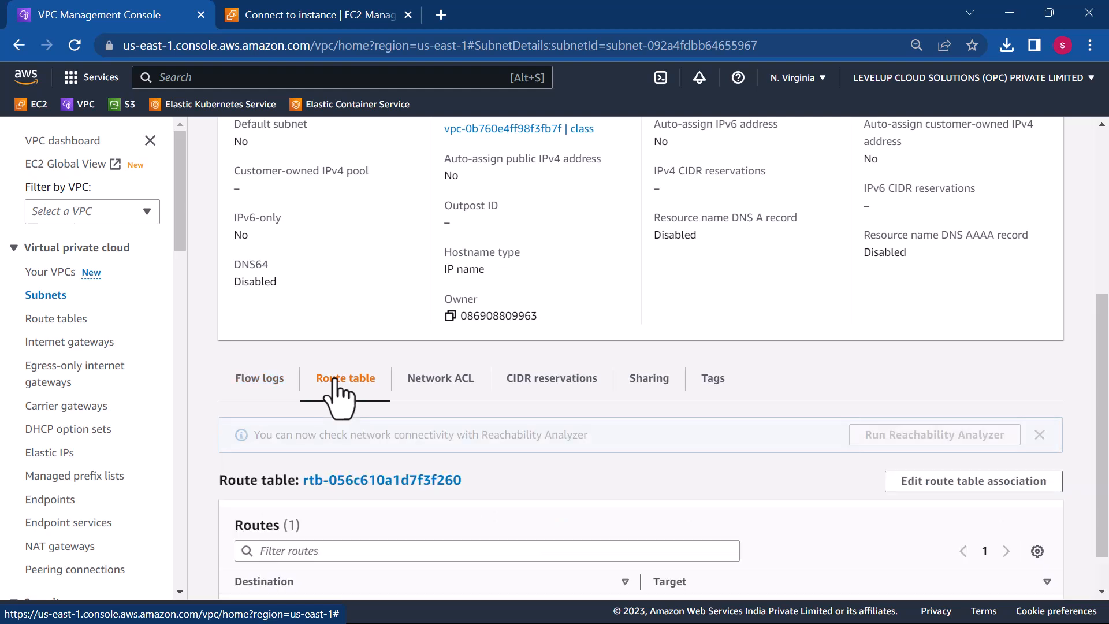
pyautogui.scroll(-1, 554, 414)
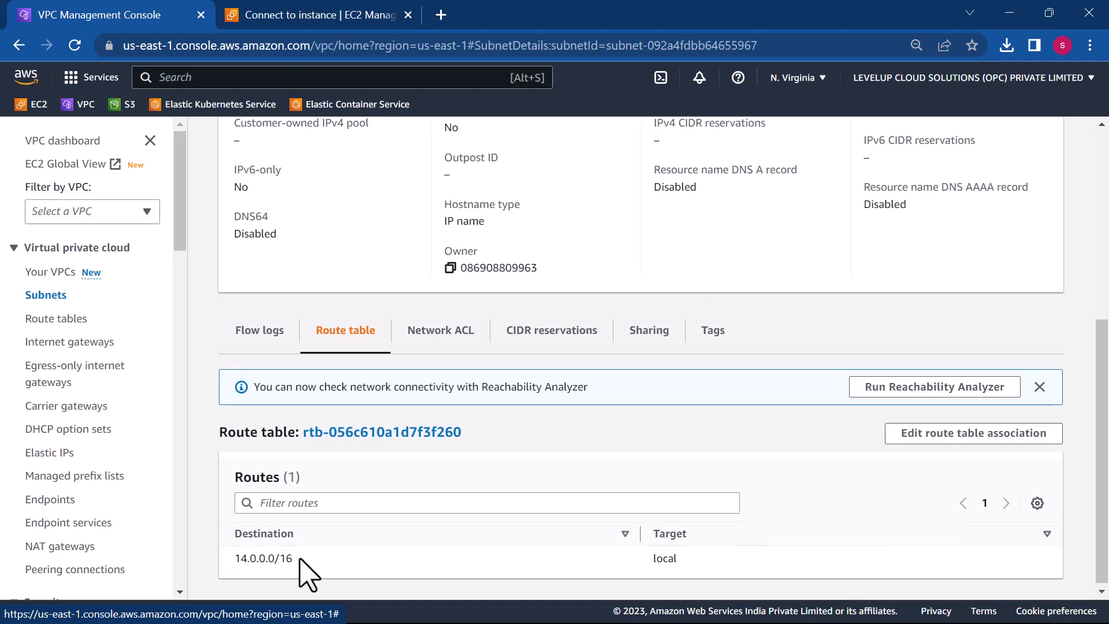
pyautogui.scroll(3, 306, 575)
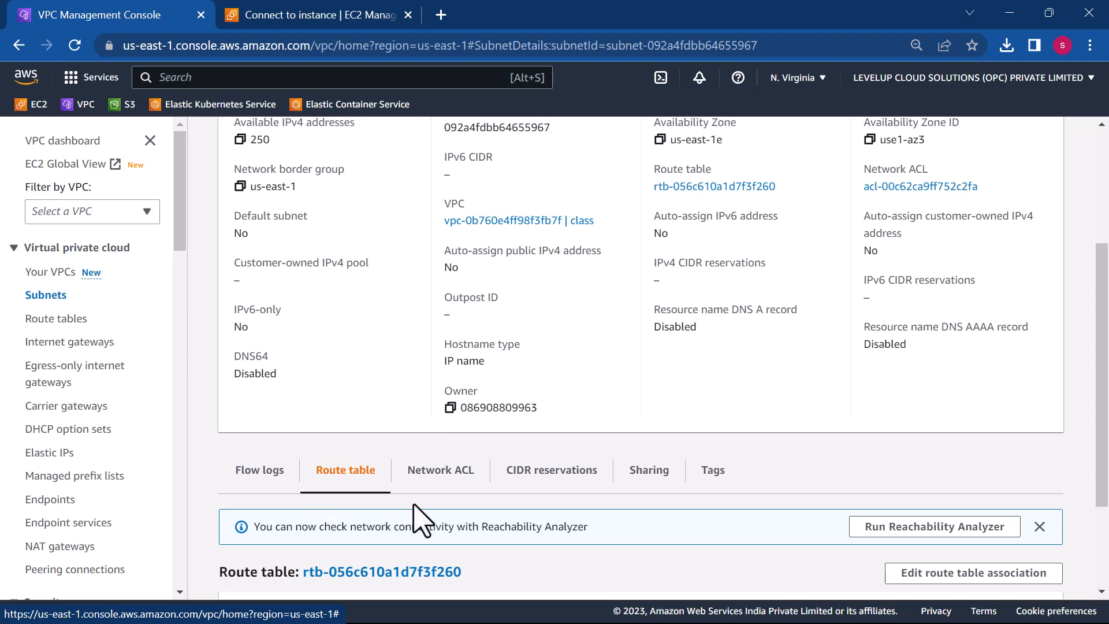
pyautogui.scroll(4, 472, 513)
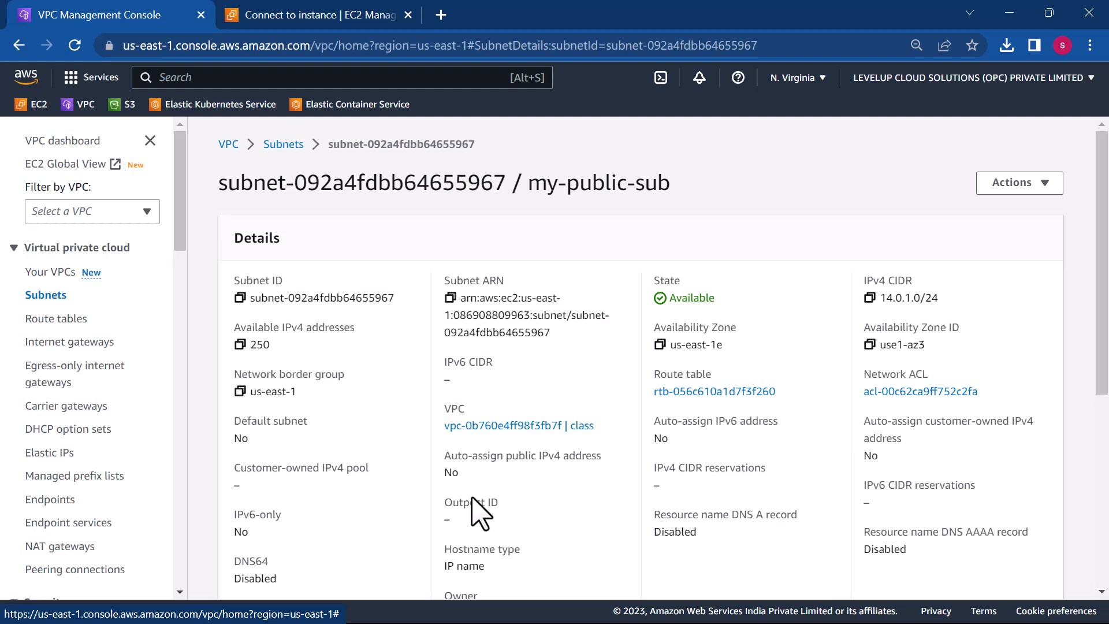
# - Create a route table named my-route-public in the class VPC
pyautogui.click(54, 319)
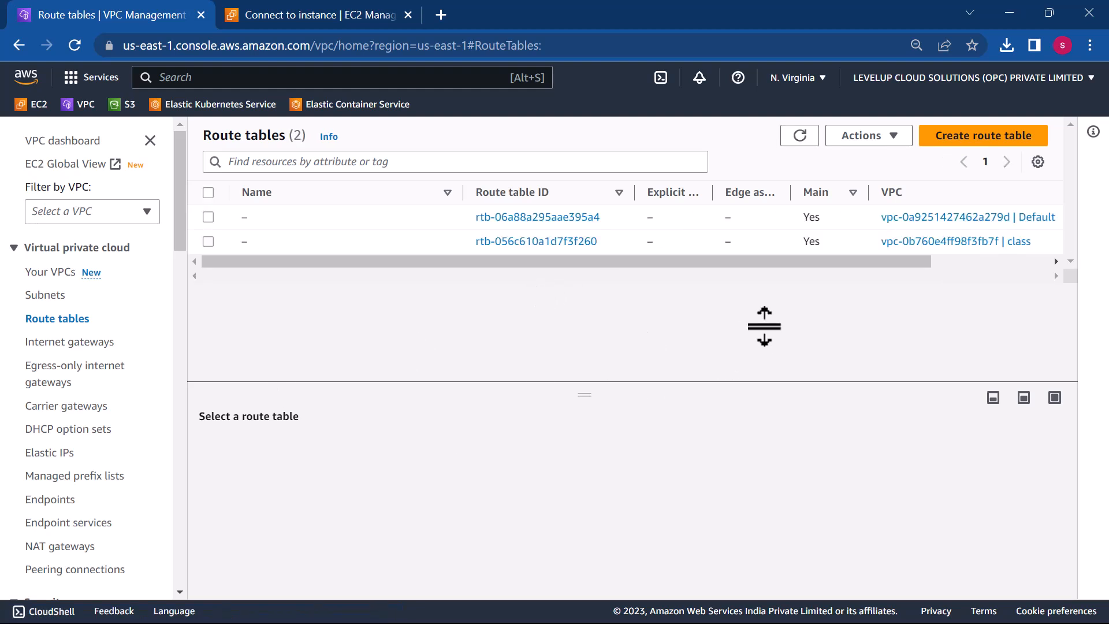
pyautogui.click(960, 143)
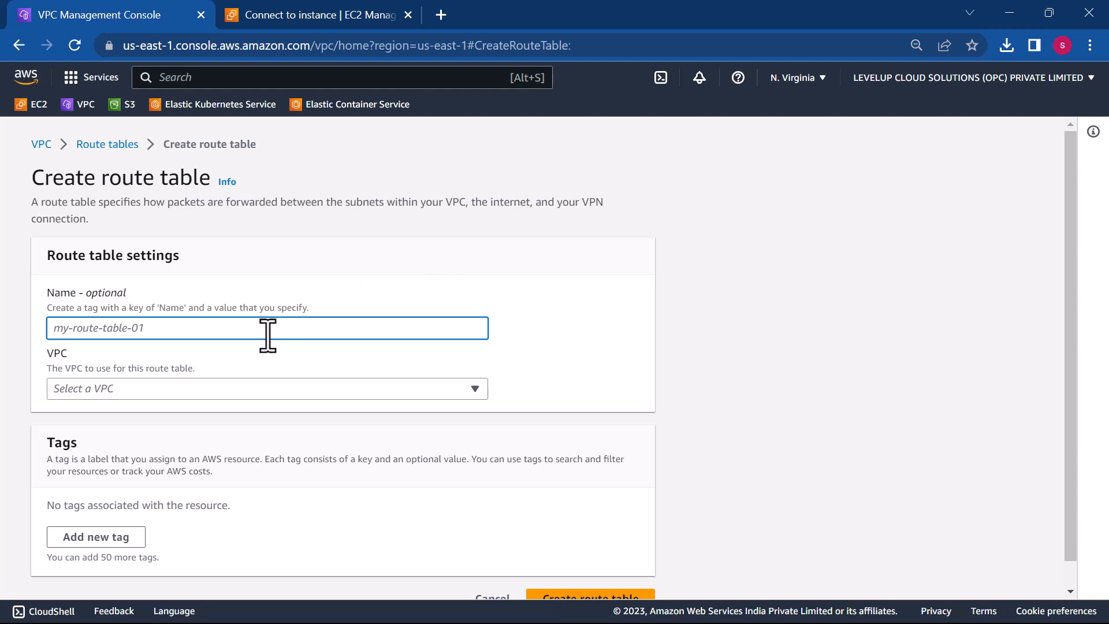
pyautogui.write('m')
pyautogui.scroll(-1, 267, 335)
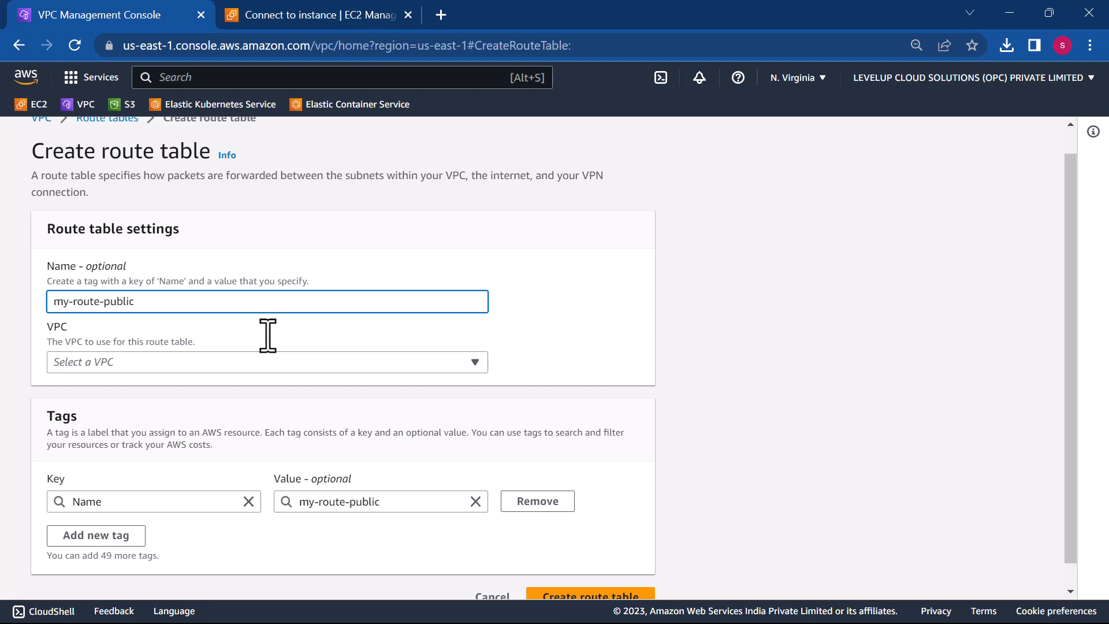
pyautogui.click(313, 364)
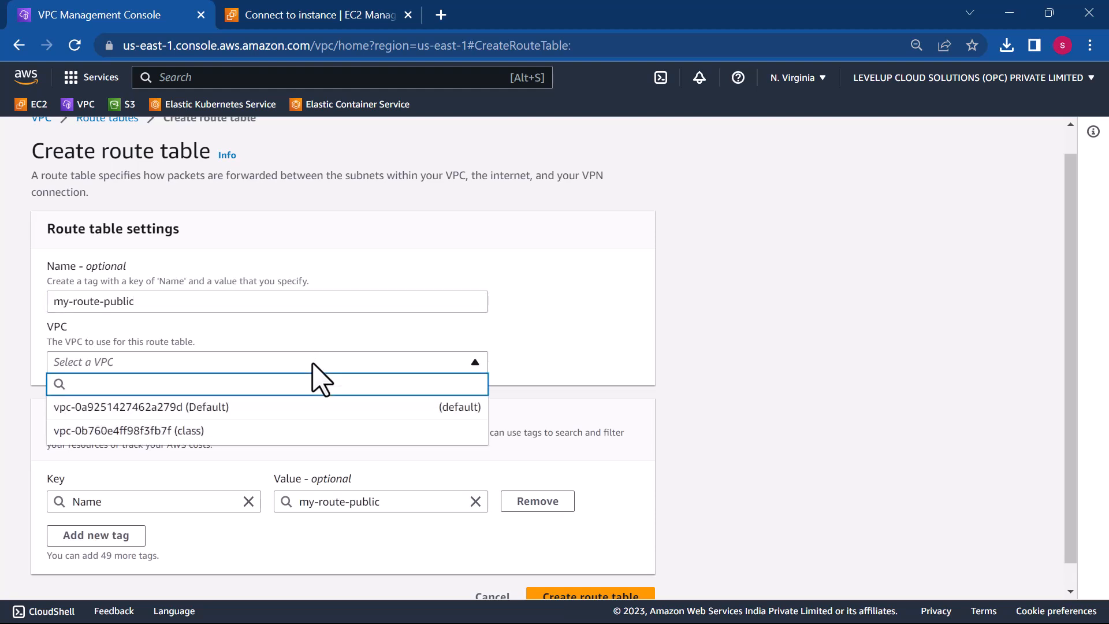
pyautogui.click(170, 432)
pyautogui.scroll(-1, 507, 459)
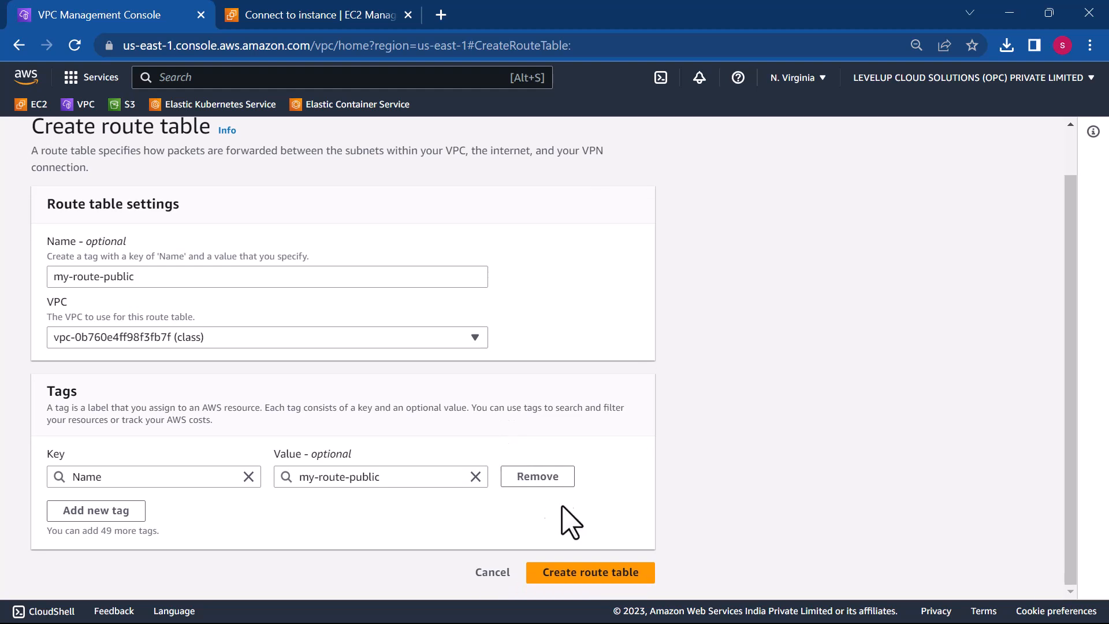
pyautogui.click(573, 563)
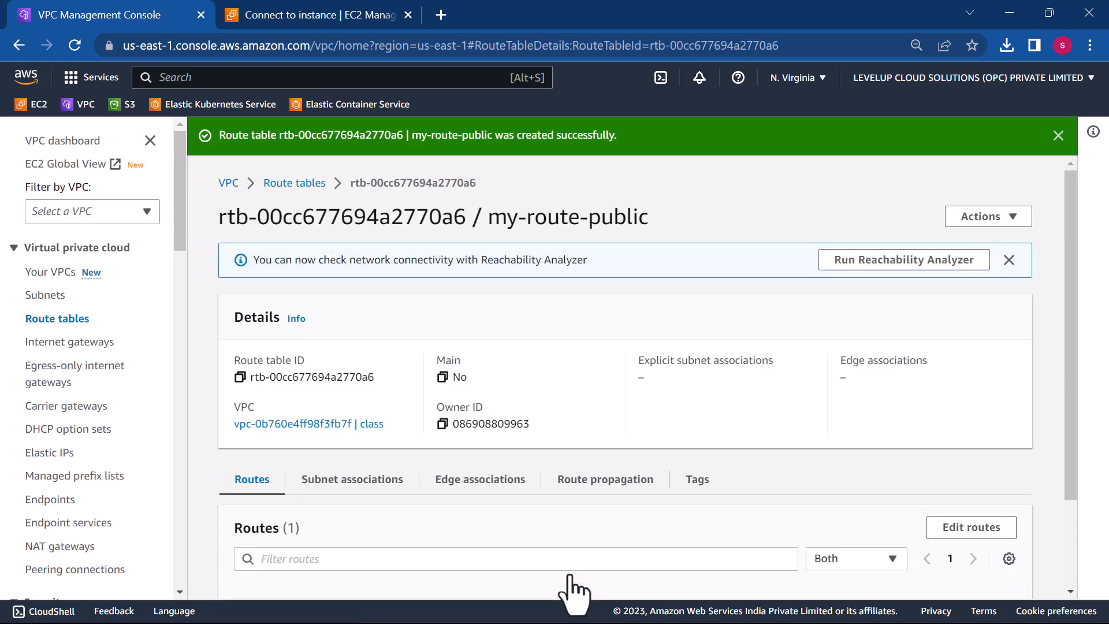
# - Add a route in my-route-public with destination 0.0.0.0/0 and the internet gateway my-class-igw as target, and save it
pyautogui.scroll(-2, 737, 350)
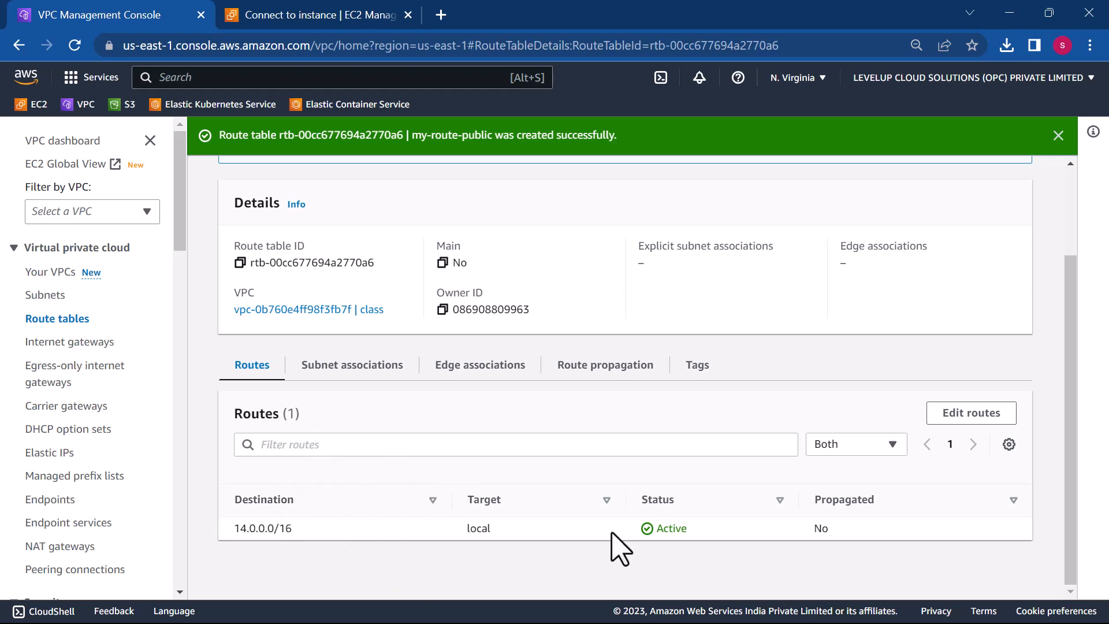
pyautogui.click(962, 415)
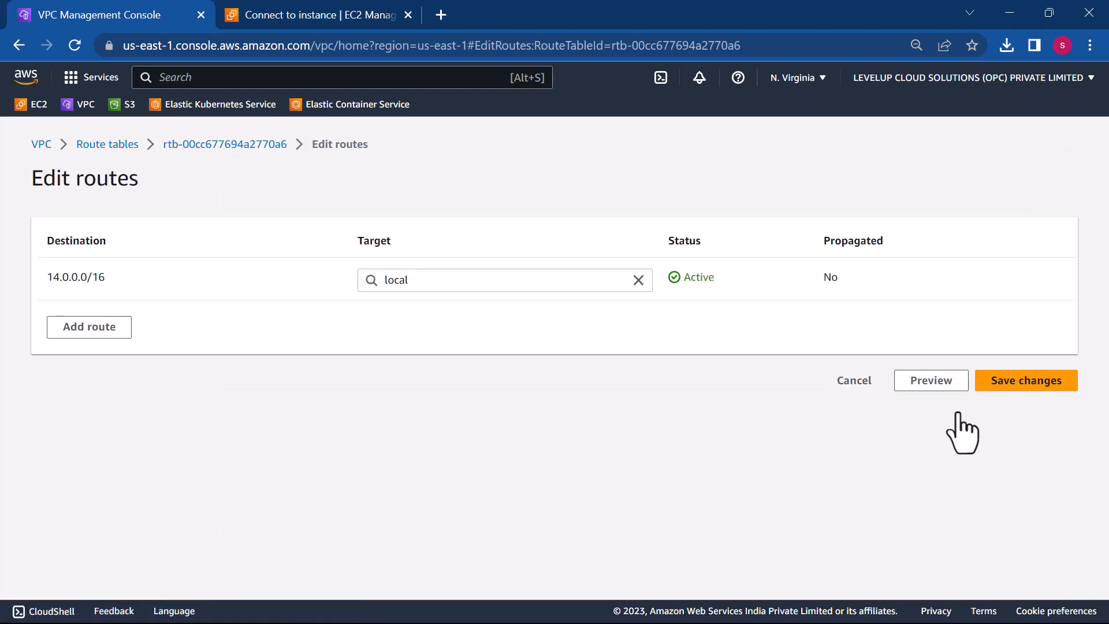
pyautogui.click(93, 325)
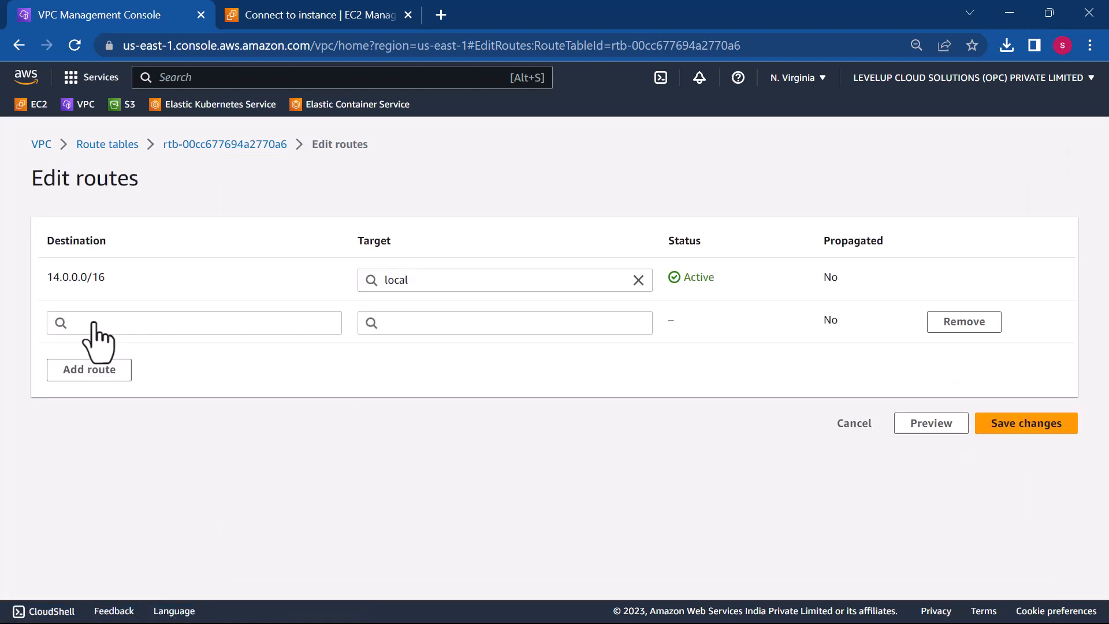
pyautogui.click(416, 322)
pyautogui.click(225, 322)
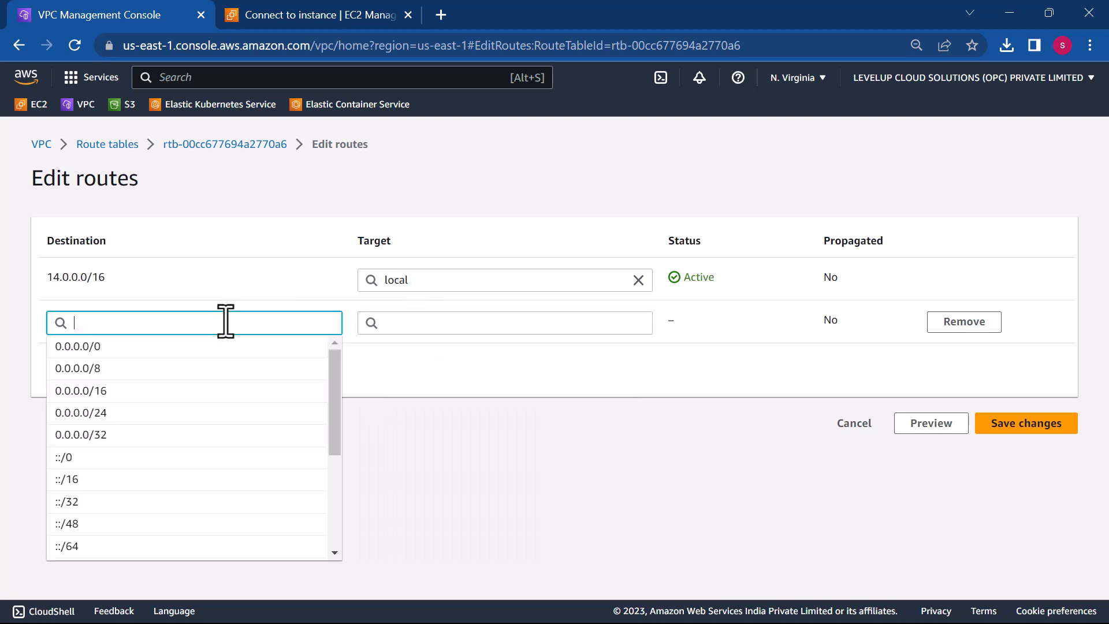
pyautogui.click(94, 350)
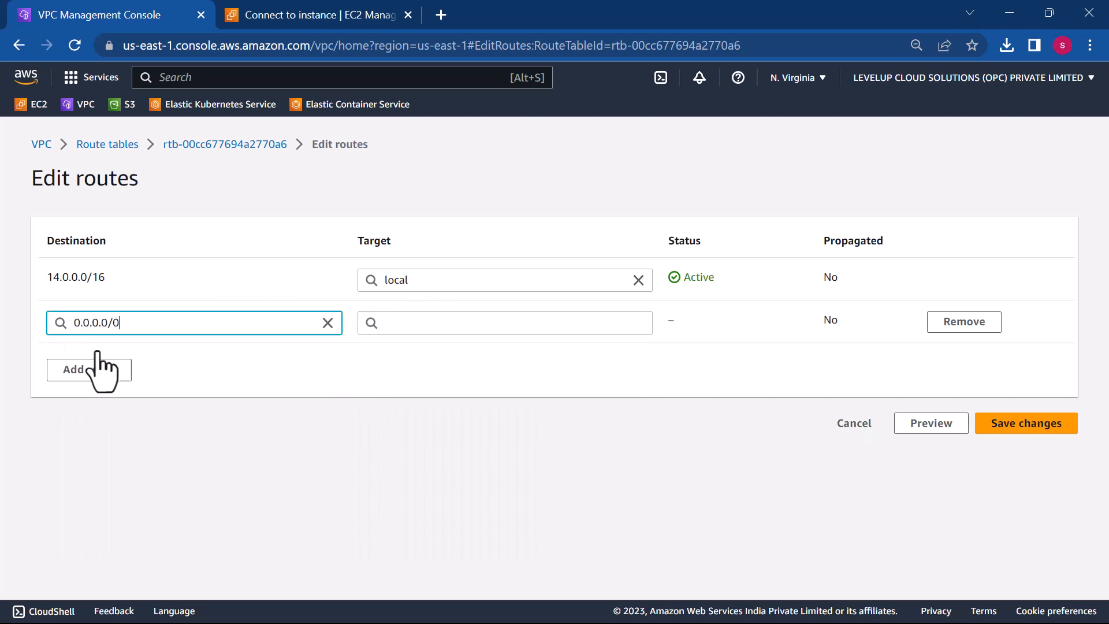
pyautogui.click(486, 321)
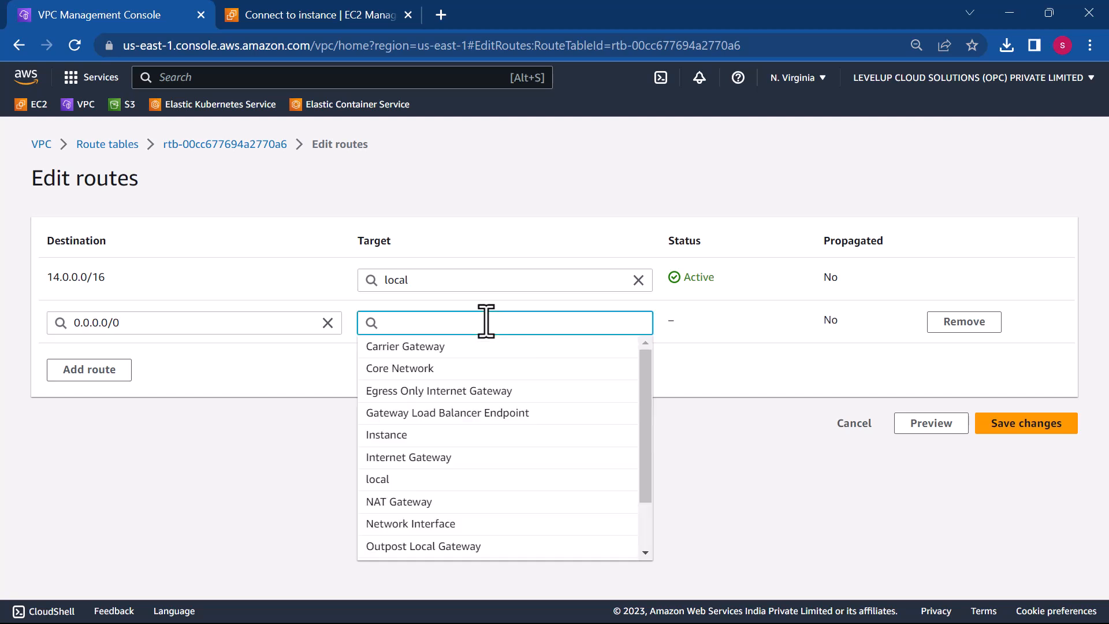
pyautogui.click(445, 458)
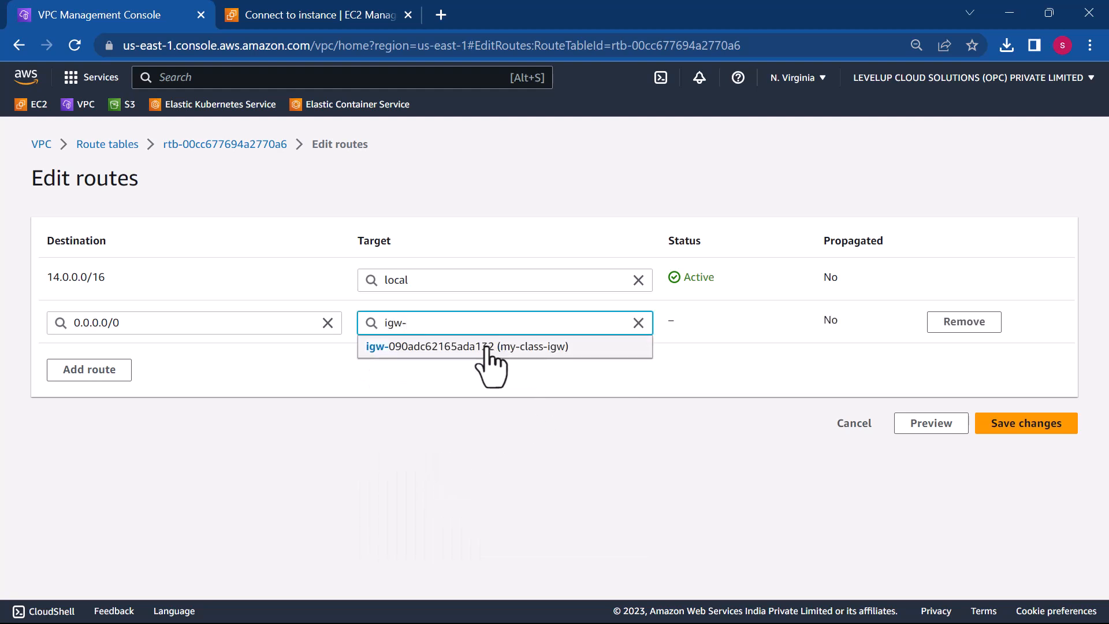
pyautogui.click(485, 347)
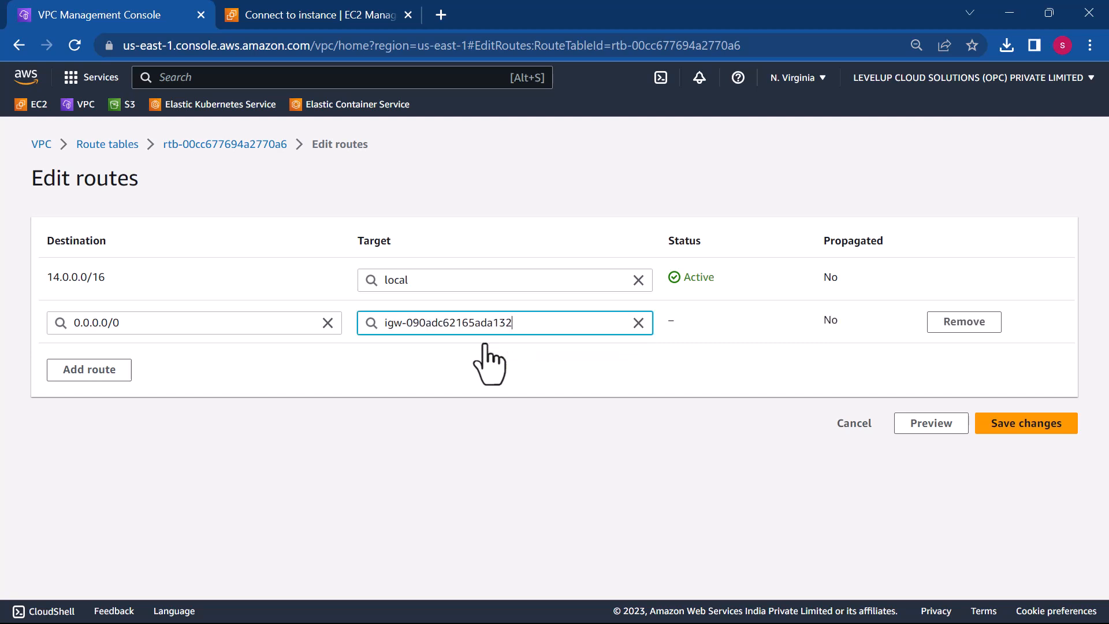
pyautogui.click(1047, 428)
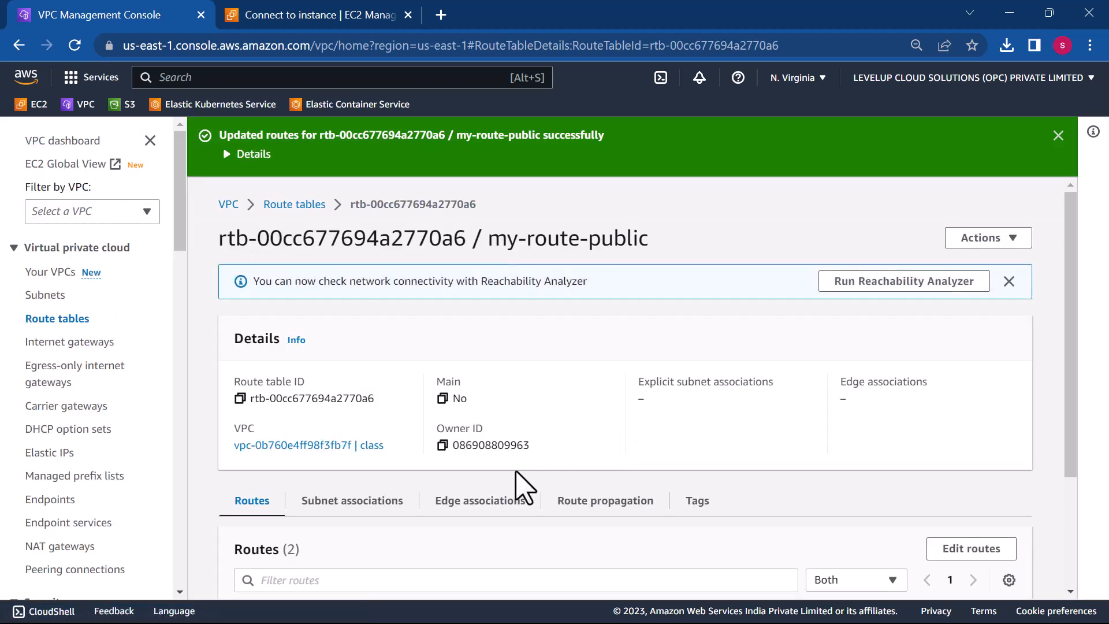
# - Associate the my-public-sub subnet explicitly with the my-route-public route table and save the association
pyautogui.scroll(-3, 517, 472)
pyautogui.scroll(-2, 517, 472)
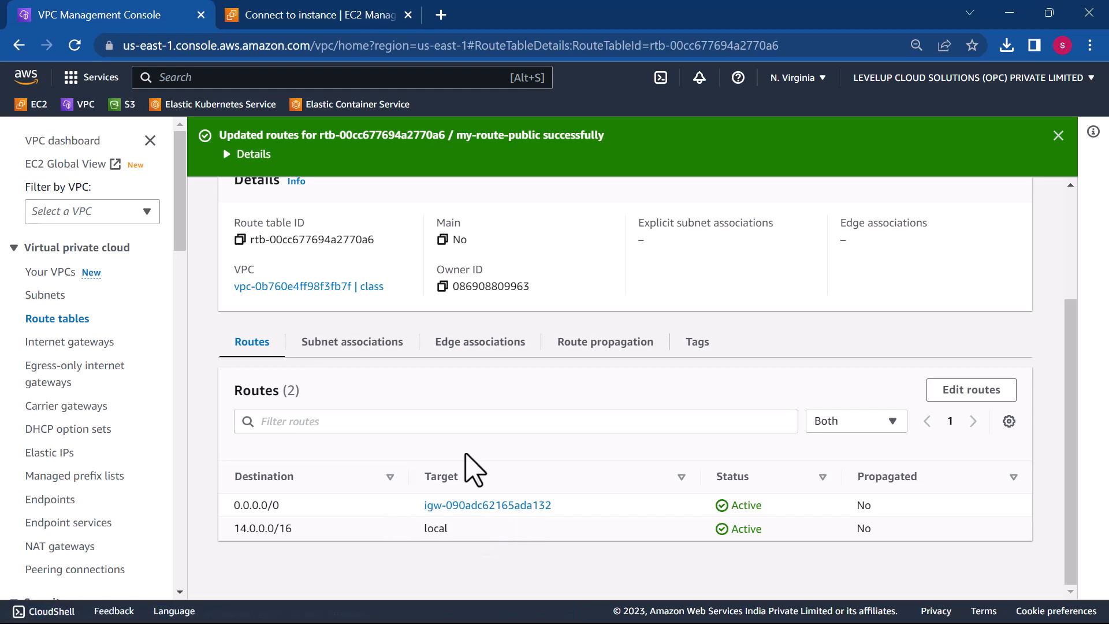
pyautogui.click(352, 343)
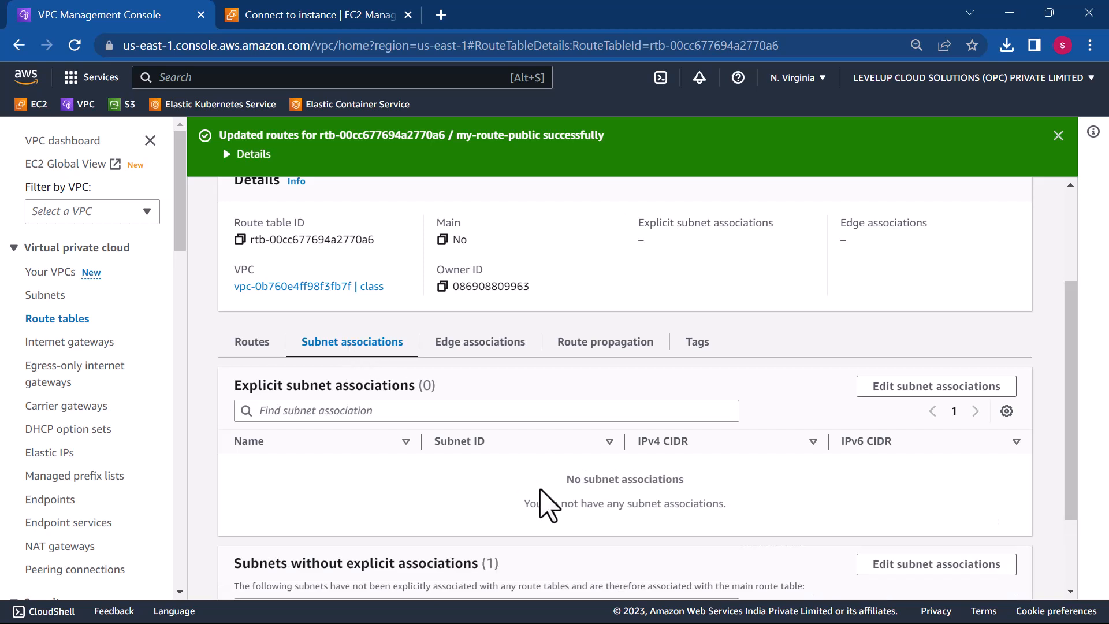
pyautogui.scroll(-1, 548, 503)
pyautogui.scroll(3, 548, 505)
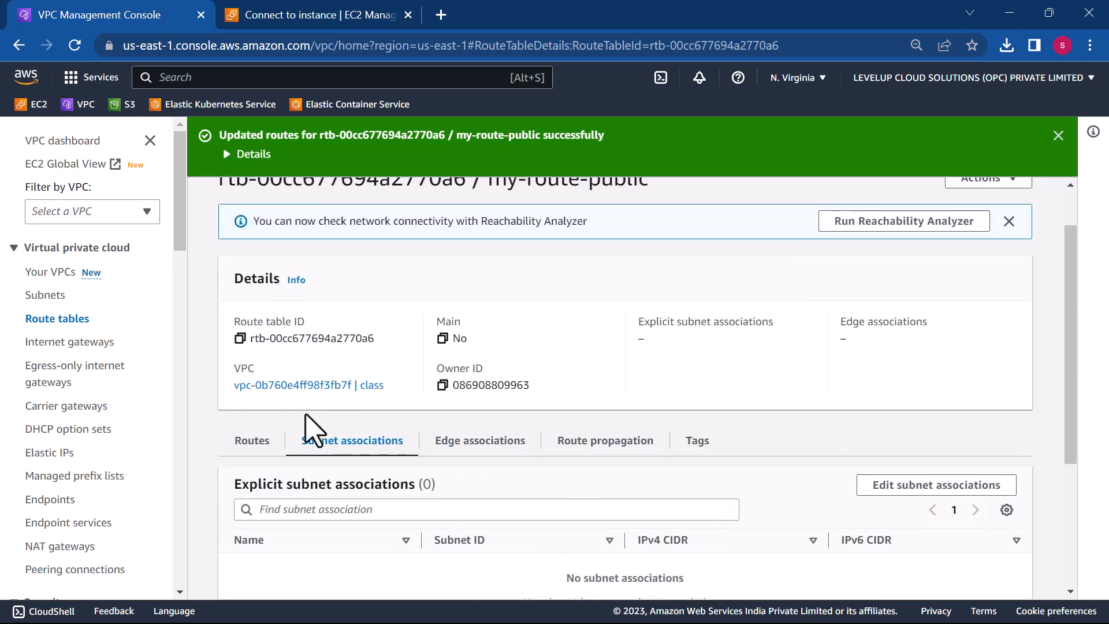
pyautogui.click(912, 492)
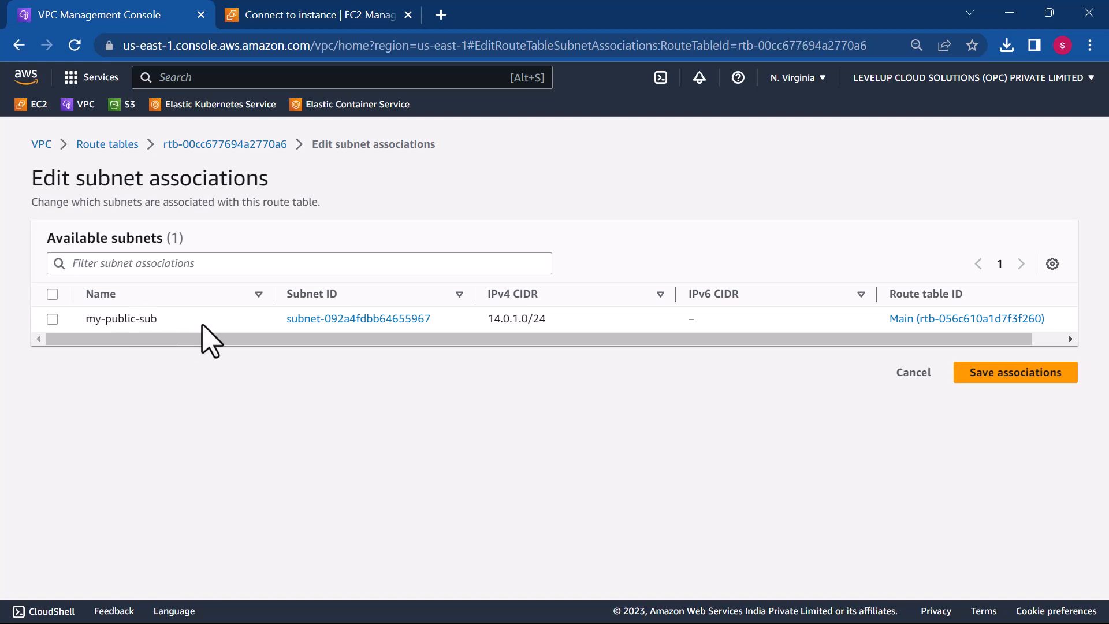
pyautogui.click(52, 319)
pyautogui.click(1026, 478)
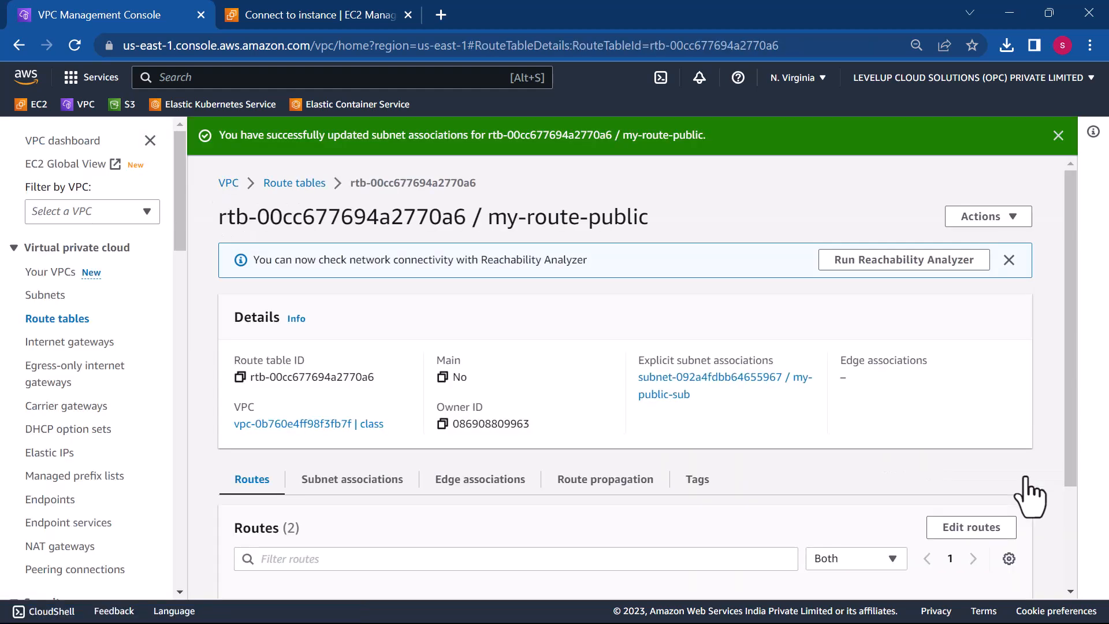
# - Check the my-public-sub subnet's associated route table and its routes
pyautogui.click(51, 296)
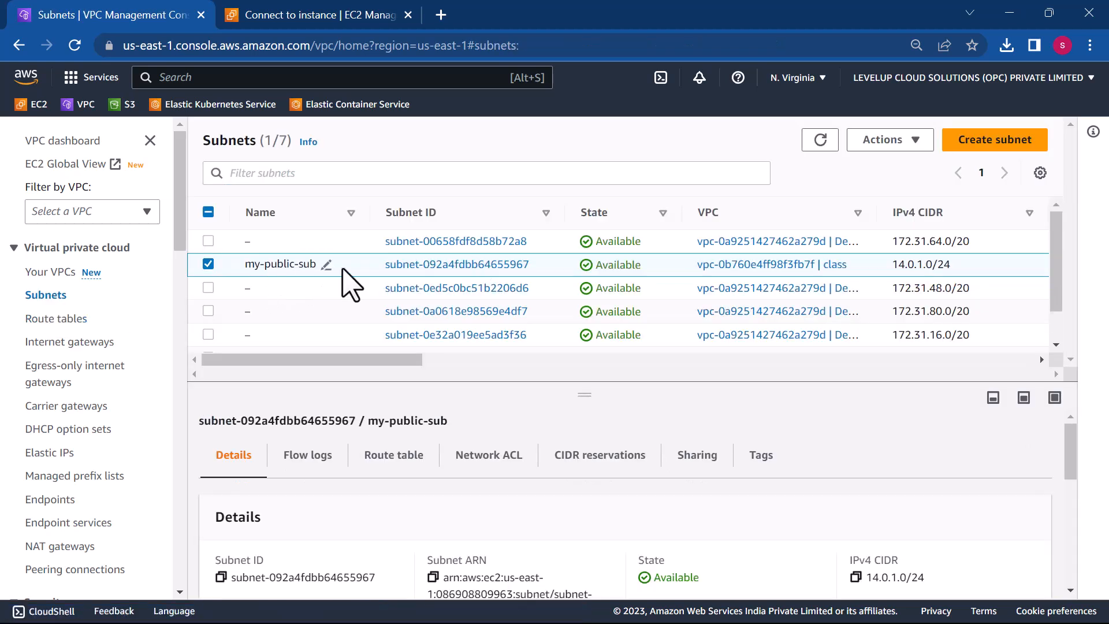
pyautogui.scroll(-2, 445, 462)
pyautogui.scroll(2, 441, 456)
pyautogui.click(386, 449)
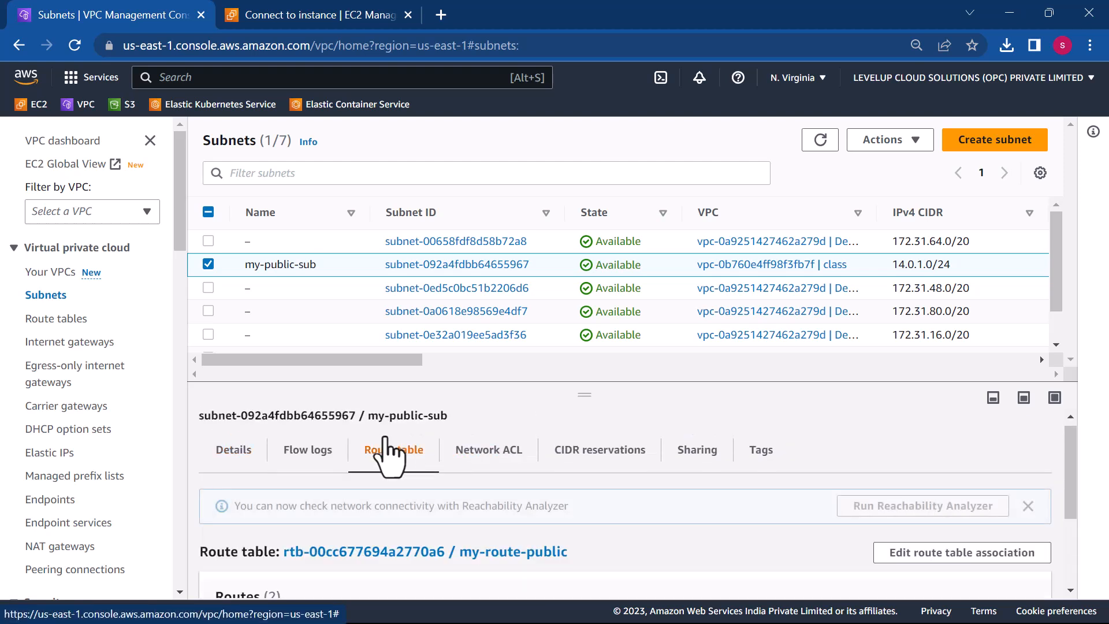
pyautogui.scroll(-3, 441, 495)
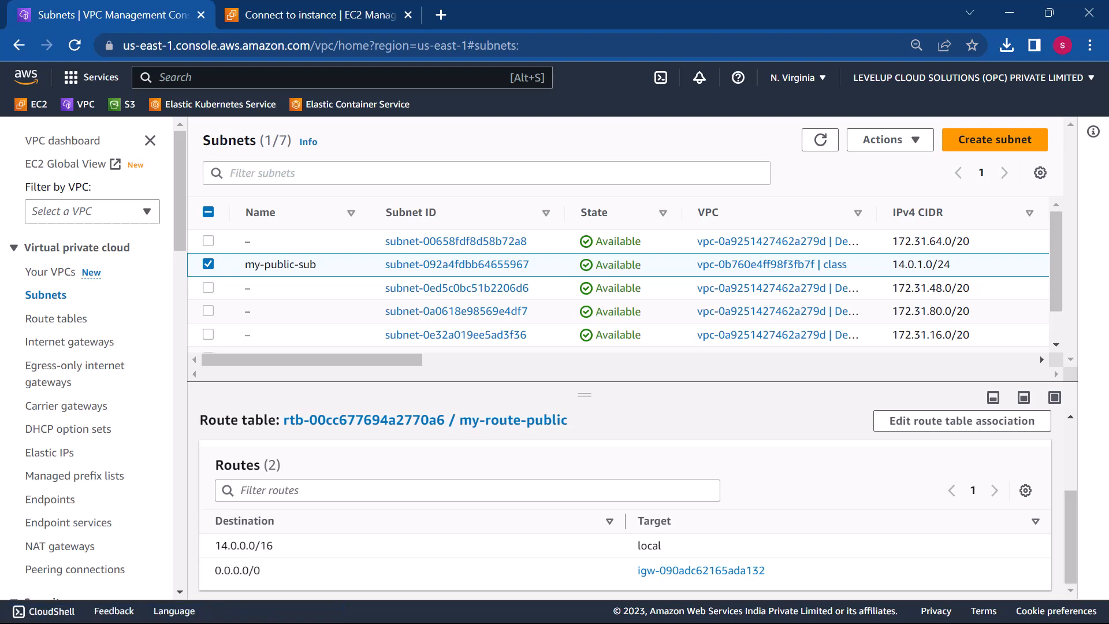
# - Open Remote Desktop Connection and start a connection to the instance's public IP 18.206.5.184, copied from its EC2 connection details
pyautogui.press('super')
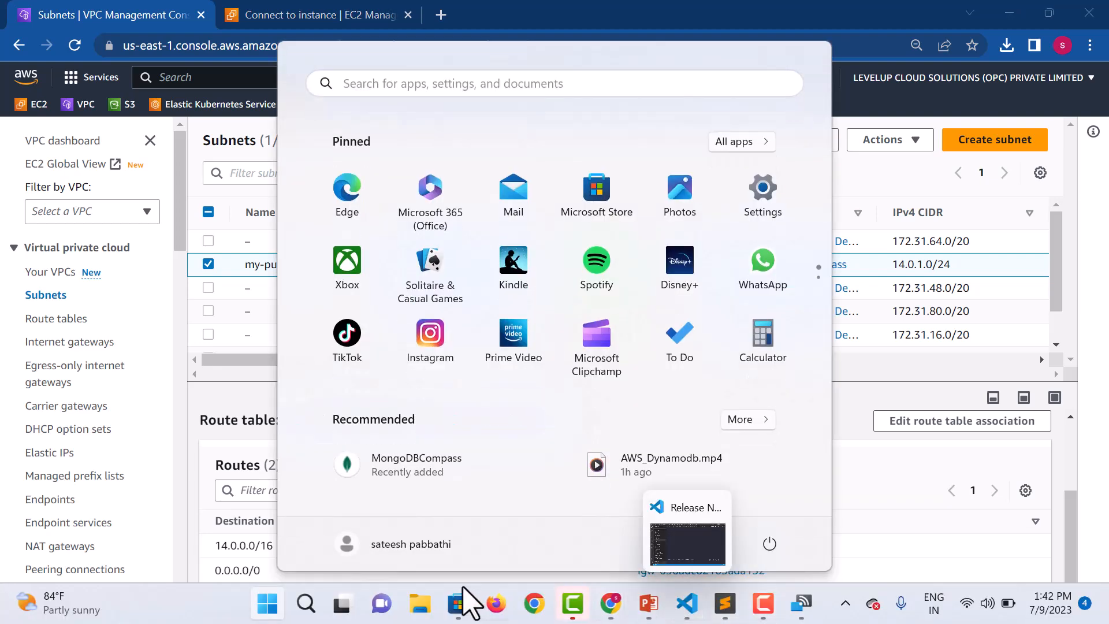
pyautogui.click(305, 604)
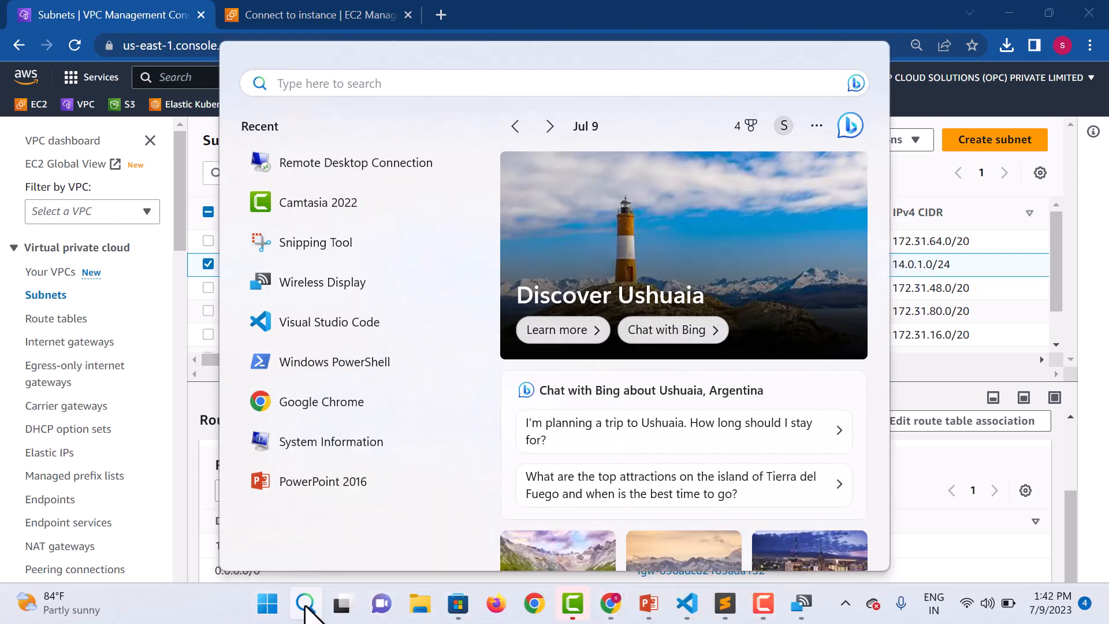
pyautogui.click(388, 175)
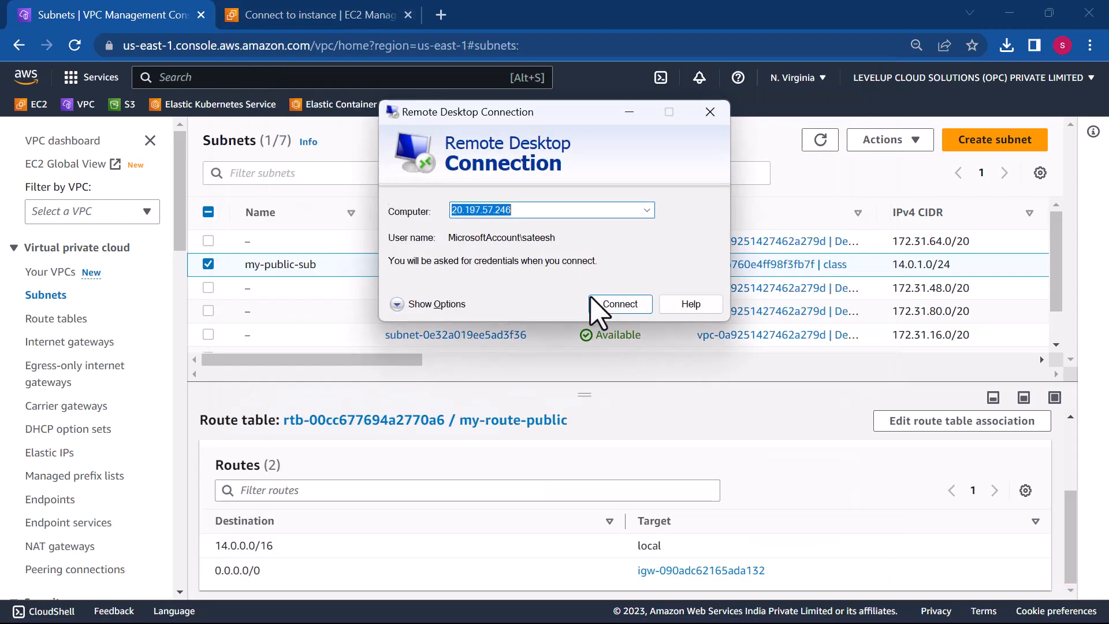
pyautogui.click(280, 16)
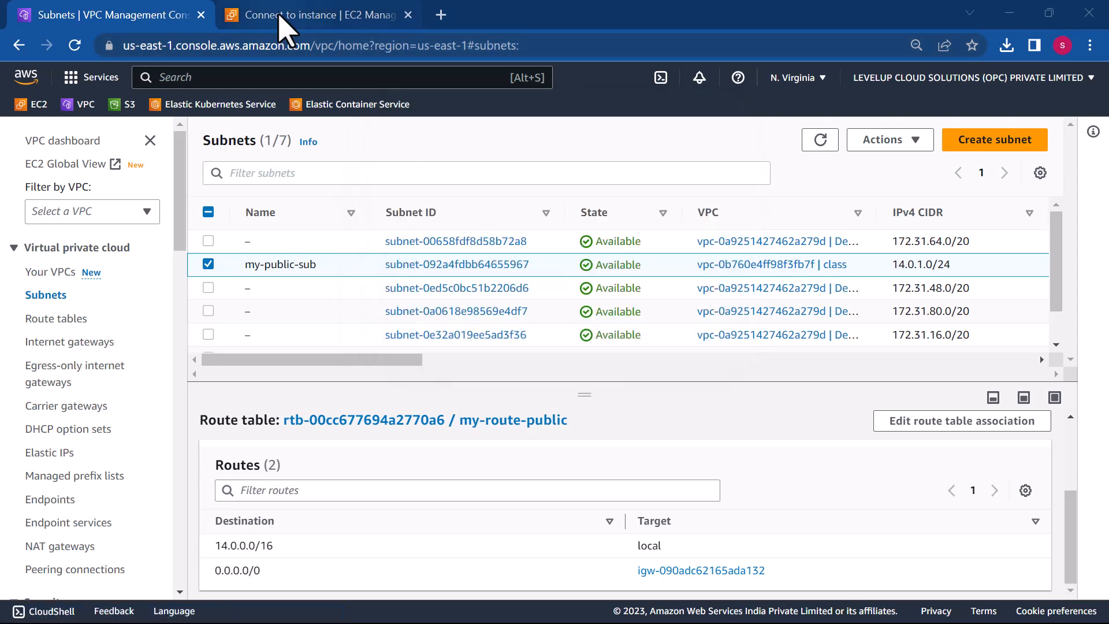
pyautogui.click(87, 403)
pyautogui.hotkey('alt', 'Tab')
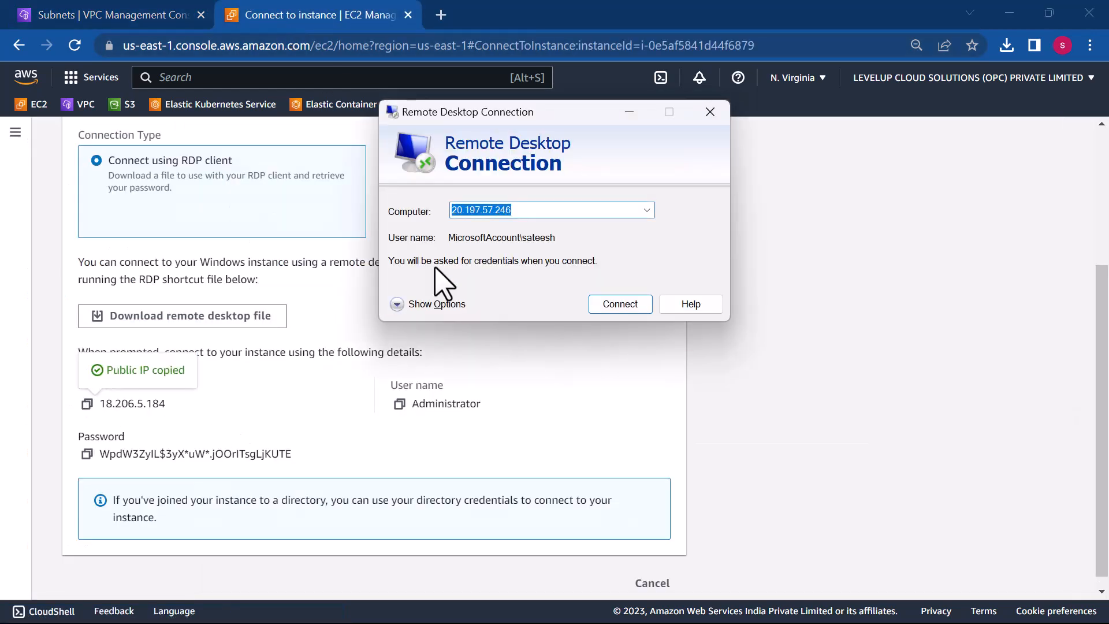
pyautogui.hotkey('ctrl', 'v')
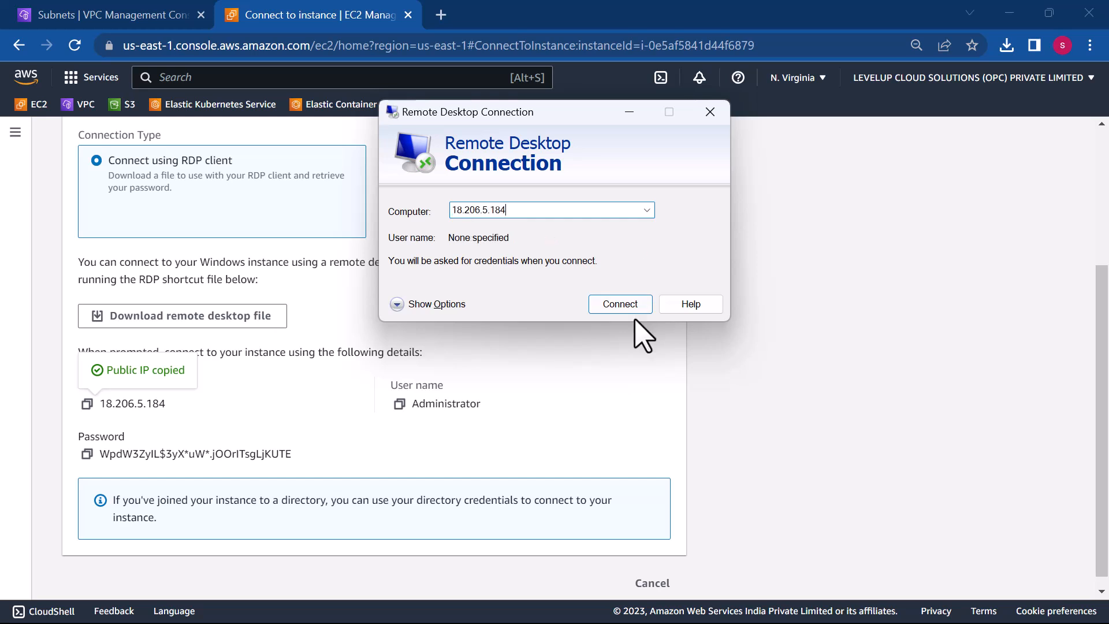
pyautogui.click(624, 306)
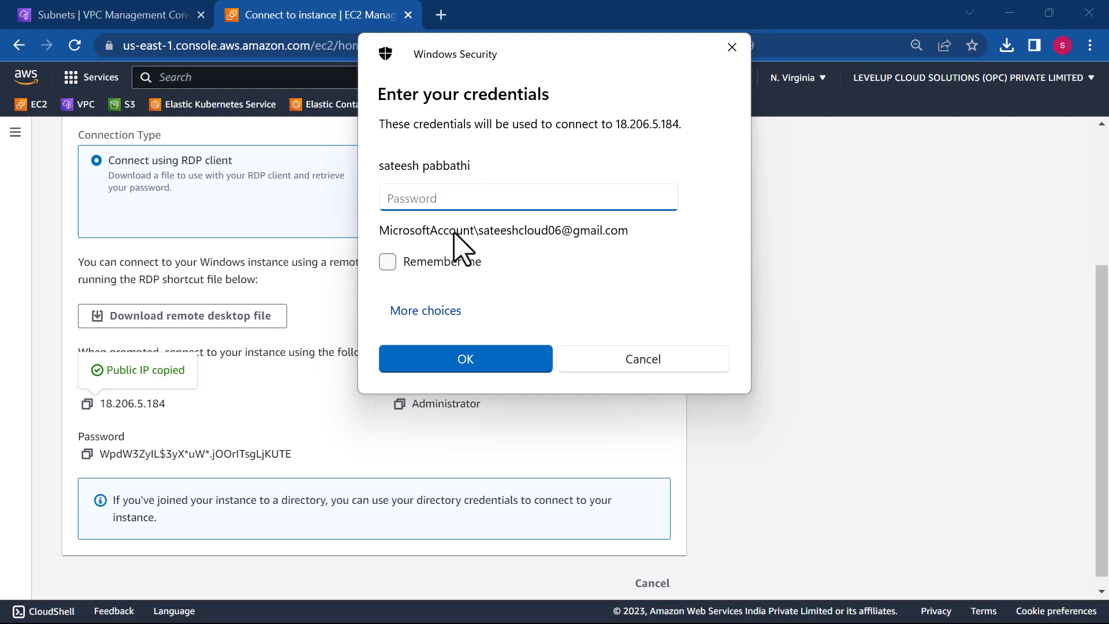
# - Choose a different account for the remote login and enter the user name Administrator copied from the instance's connection details
pyautogui.click(434, 312)
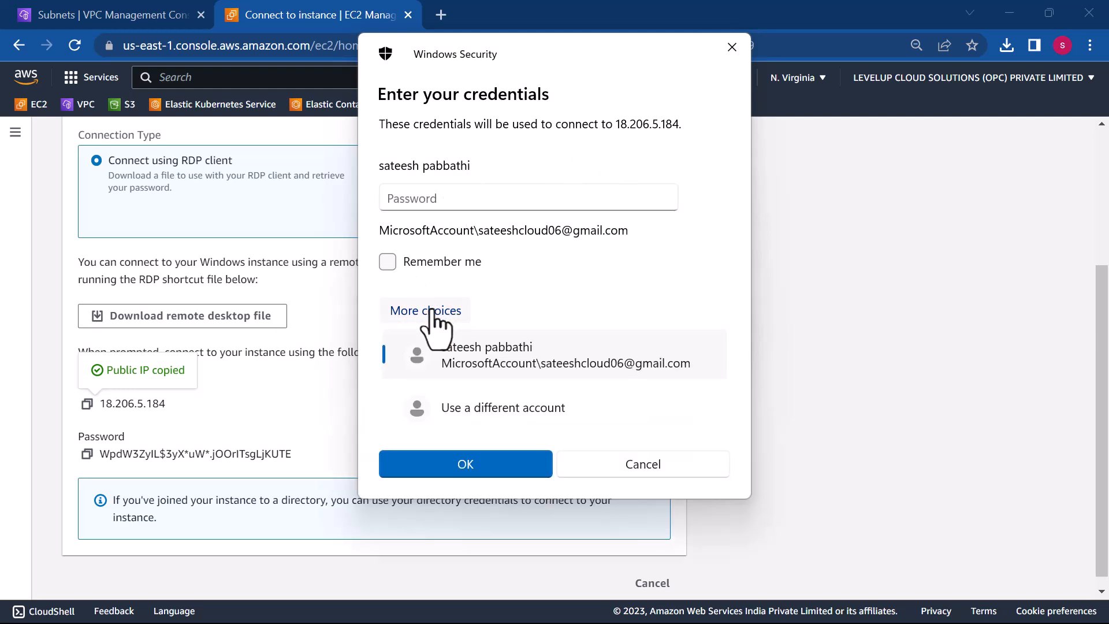
pyautogui.click(495, 400)
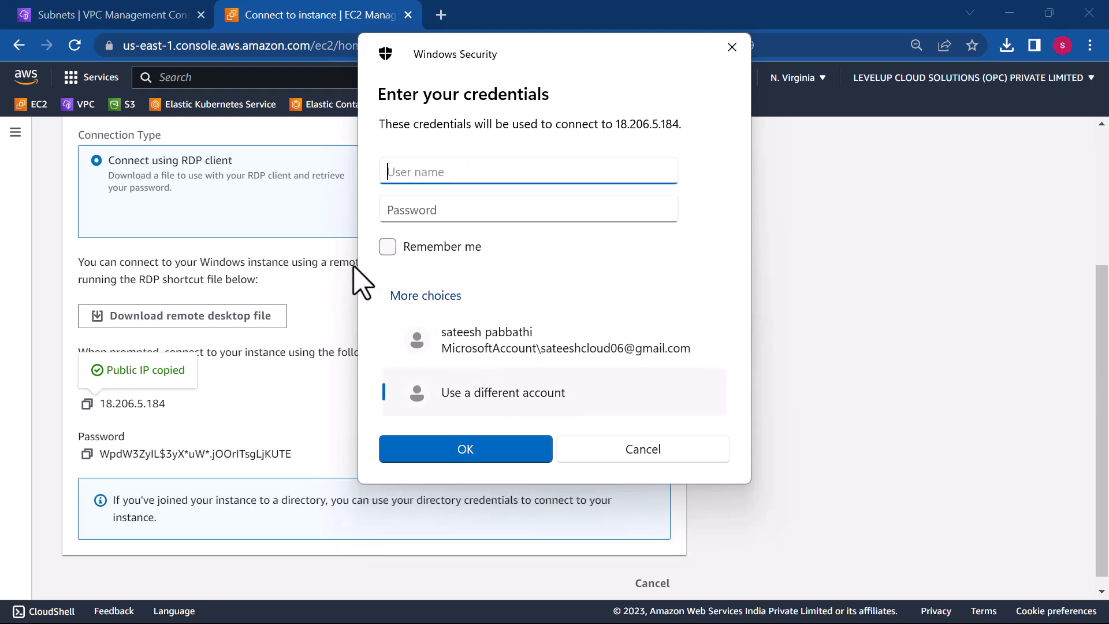
pyautogui.moveTo(513, 47); pyautogui.dragTo(788, 165)
pyautogui.click(400, 406)
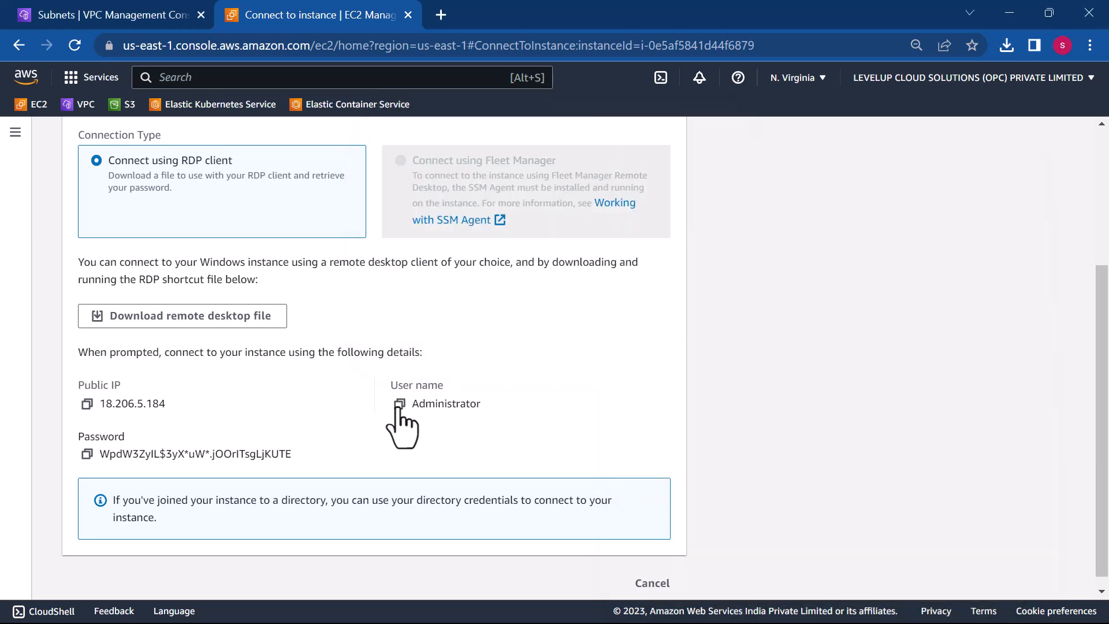
pyautogui.click(400, 407)
pyautogui.hotkey('alt', 'Tab')
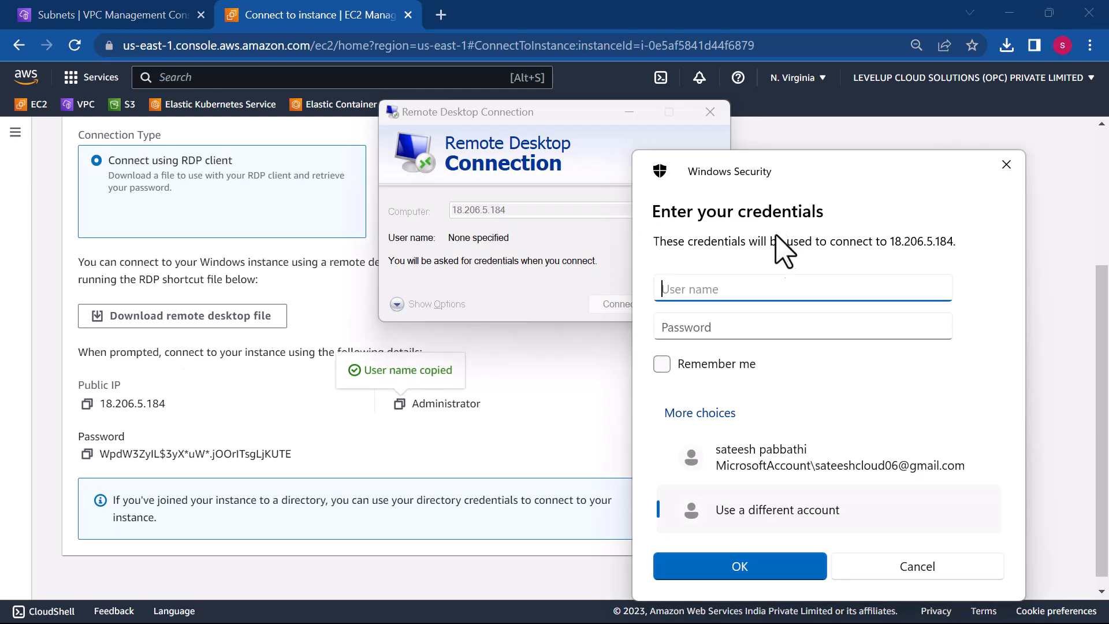
pyautogui.hotkey('ctrl', 'v')
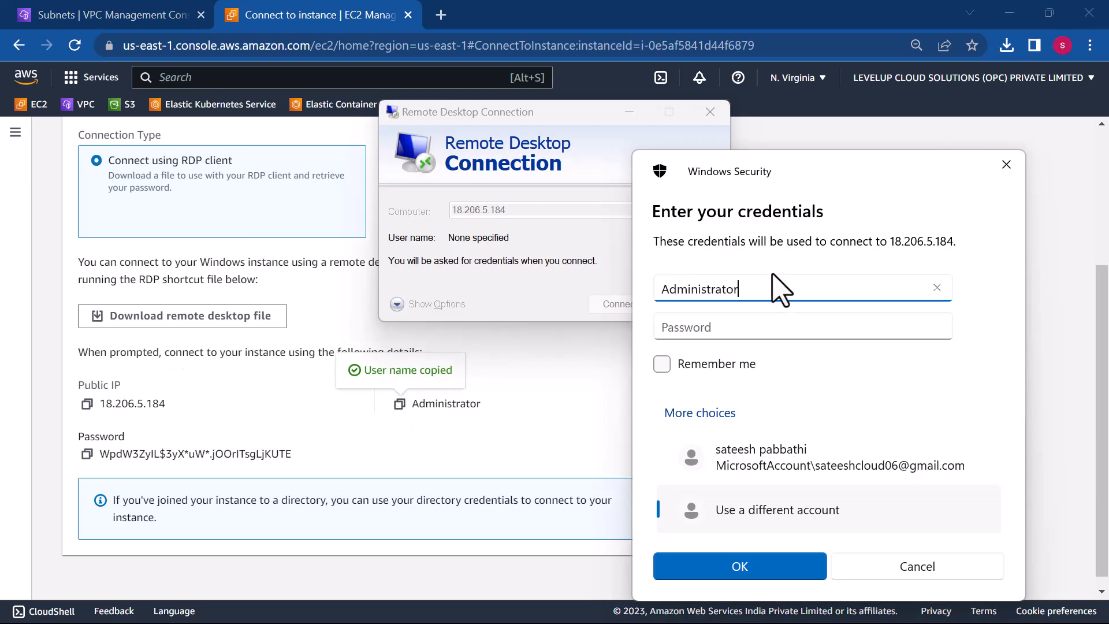
# - Enter the Windows administrator password copied from the instance's connection details, submit the credentials and proceed with the remote connection
pyautogui.click(87, 454)
pyautogui.click(87, 454)
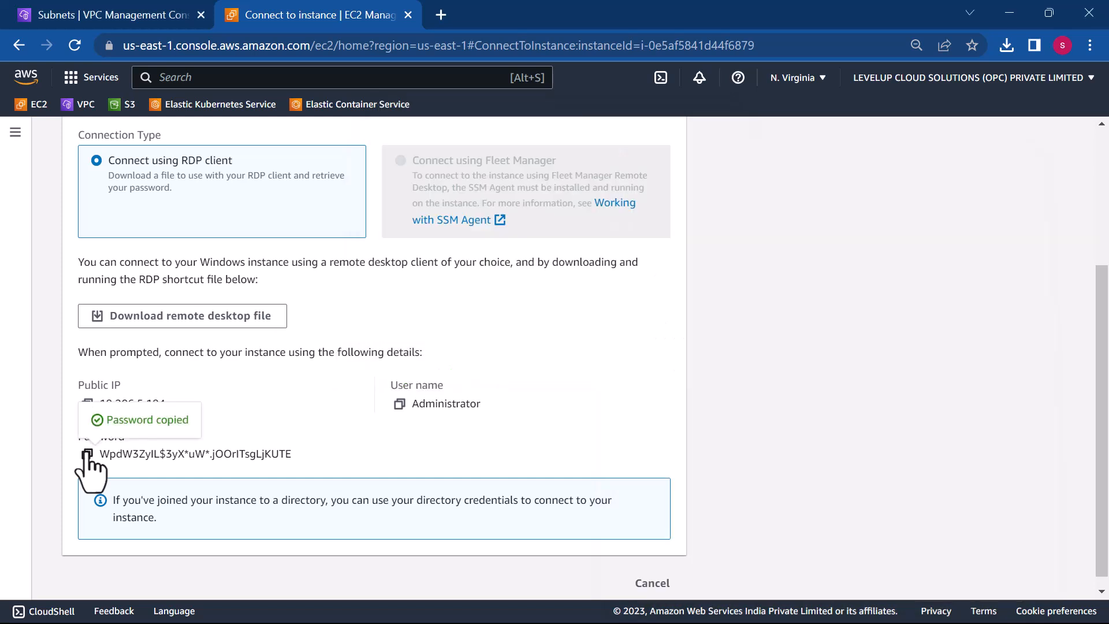
pyautogui.hotkey('alt', 'Tab')
pyautogui.click(698, 327)
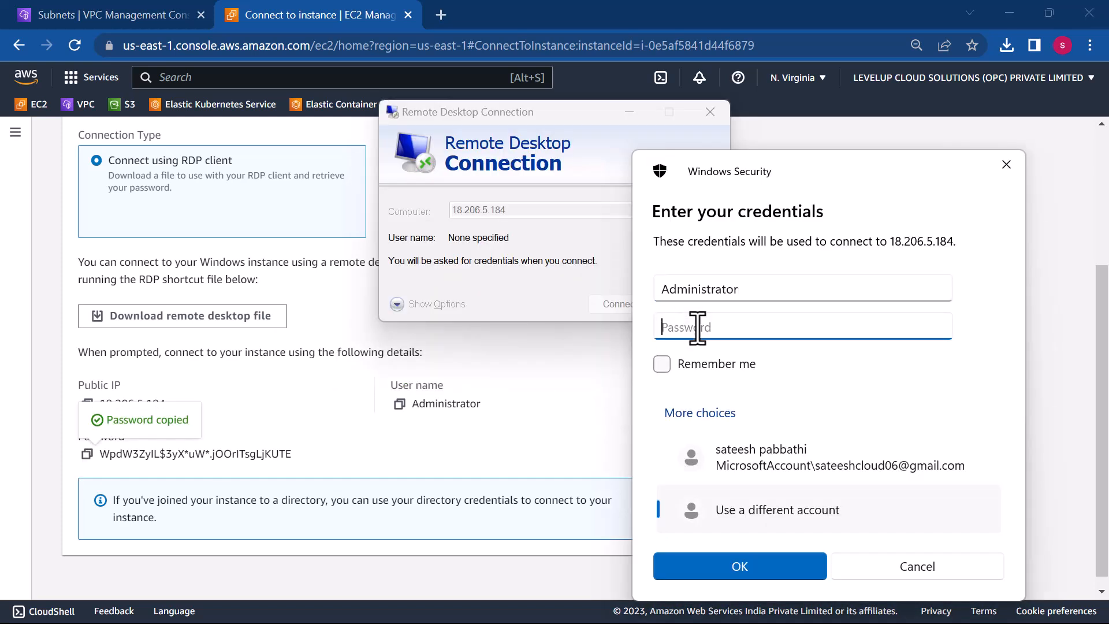
pyautogui.hotkey('ctrl', 'v')
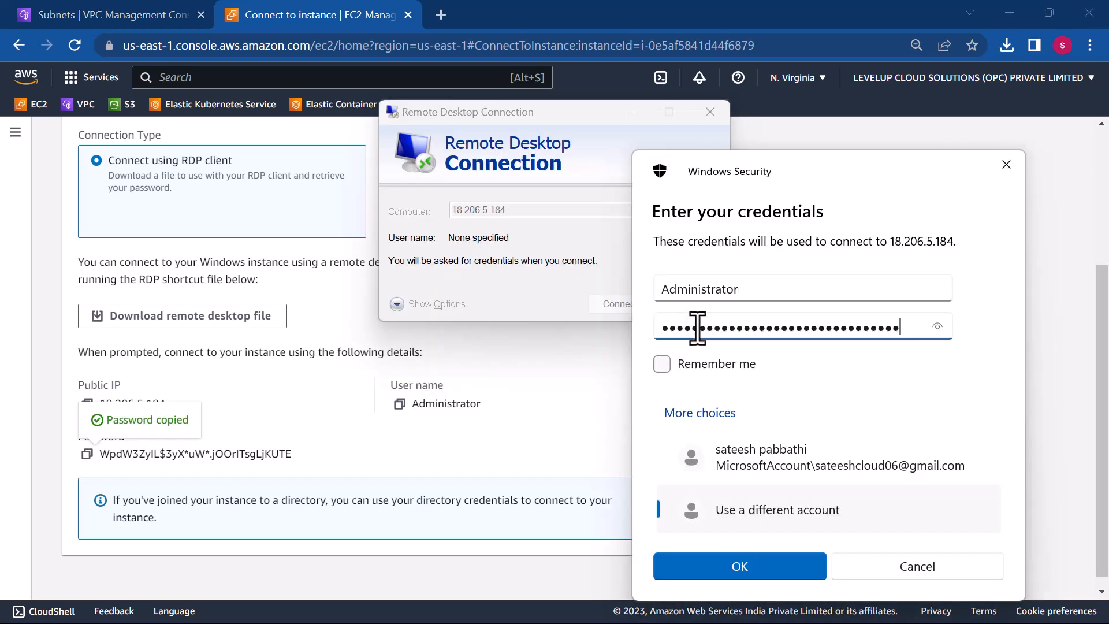
pyautogui.click(744, 569)
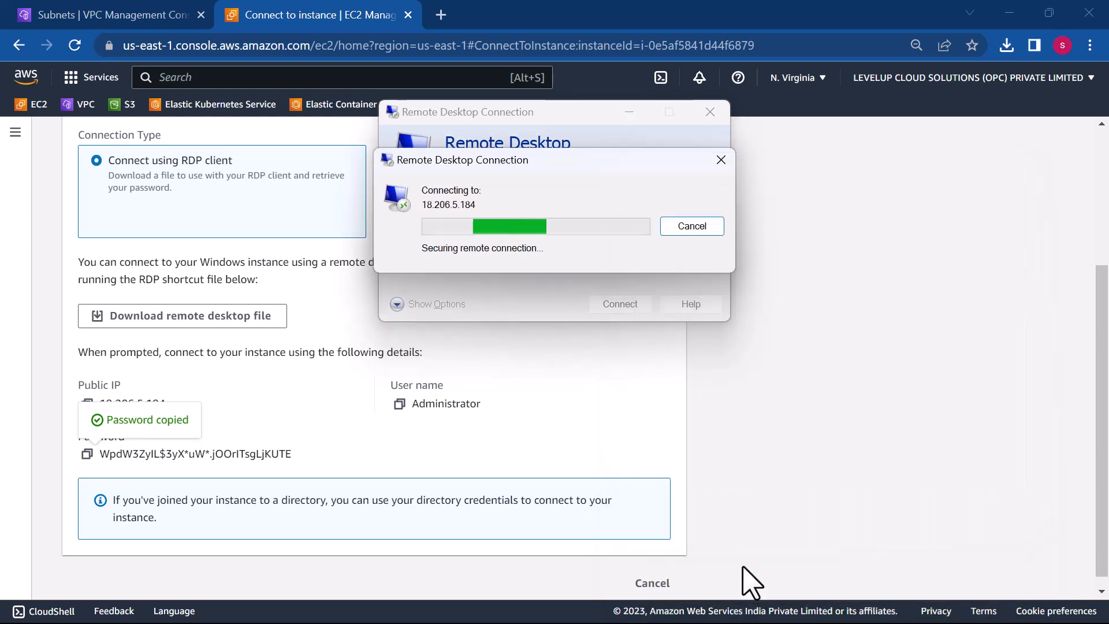
pyautogui.click(609, 365)
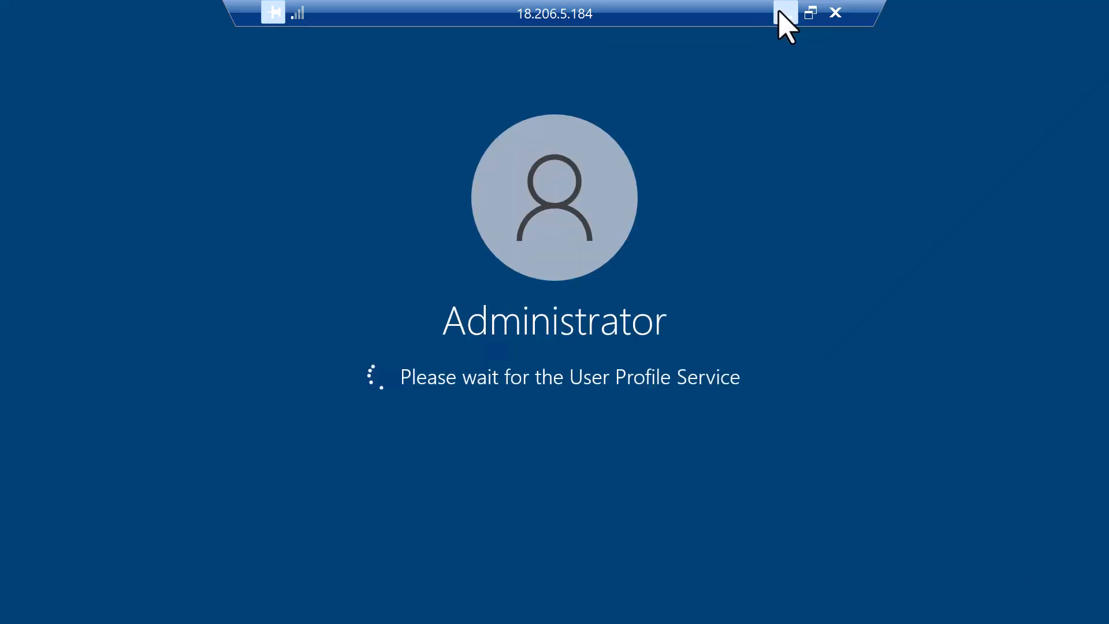
# - Leave the remote session, switch to the untitled note in Sublime Text and enter the heading "VPC Hand's on:-"
pyautogui.click(786, 12)
pyautogui.press('super')
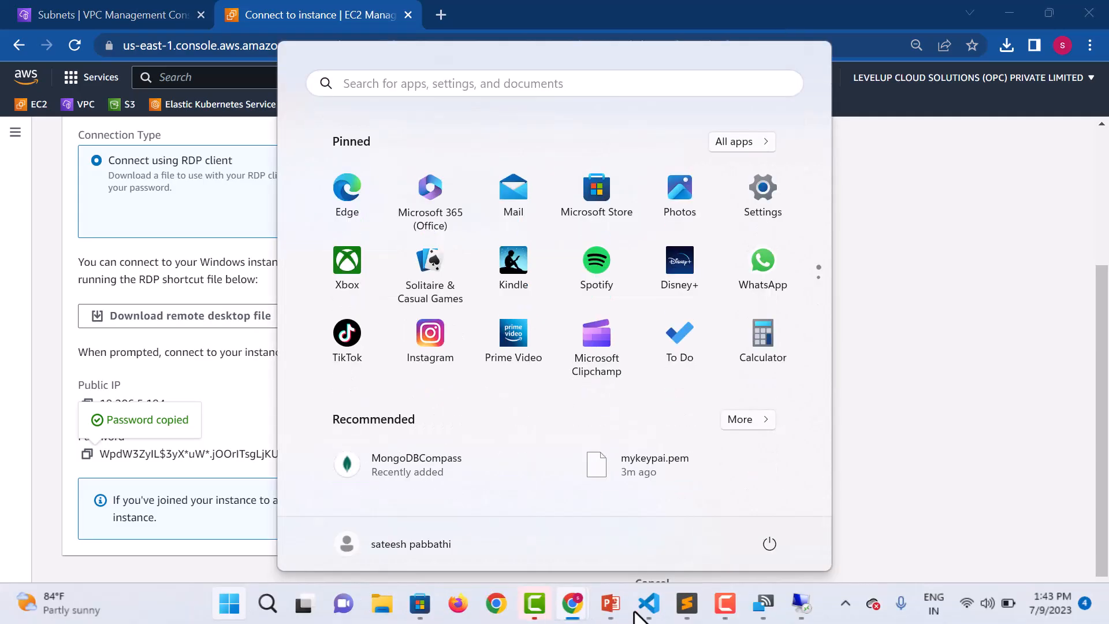
pyautogui.moveTo(687, 604)
pyautogui.click(679, 549)
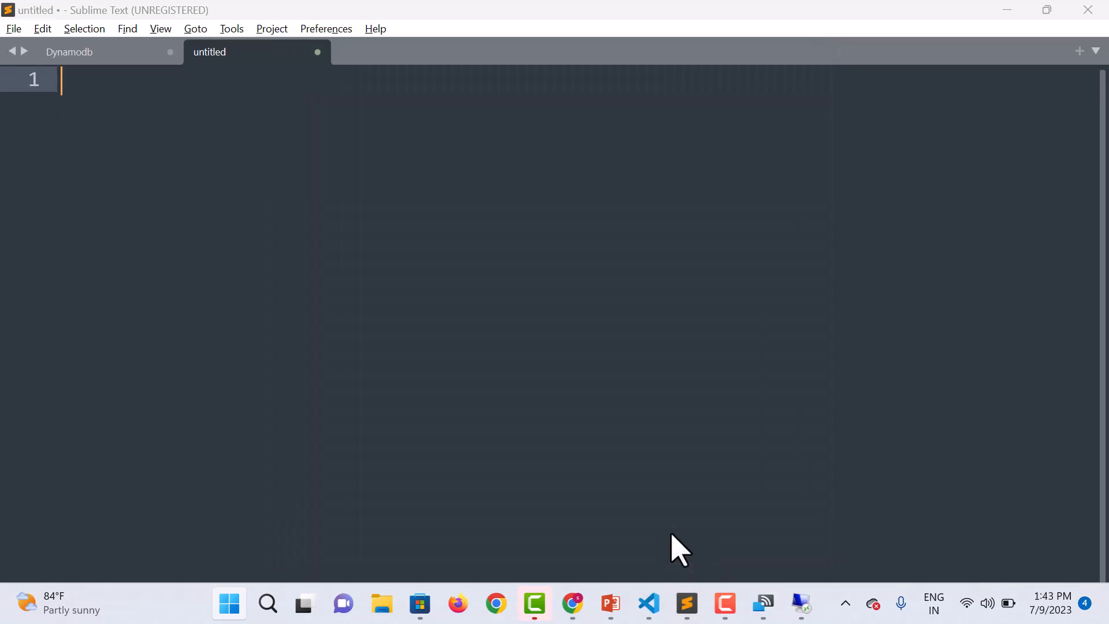
pyautogui.press('Return')
pyautogui.press('Return')
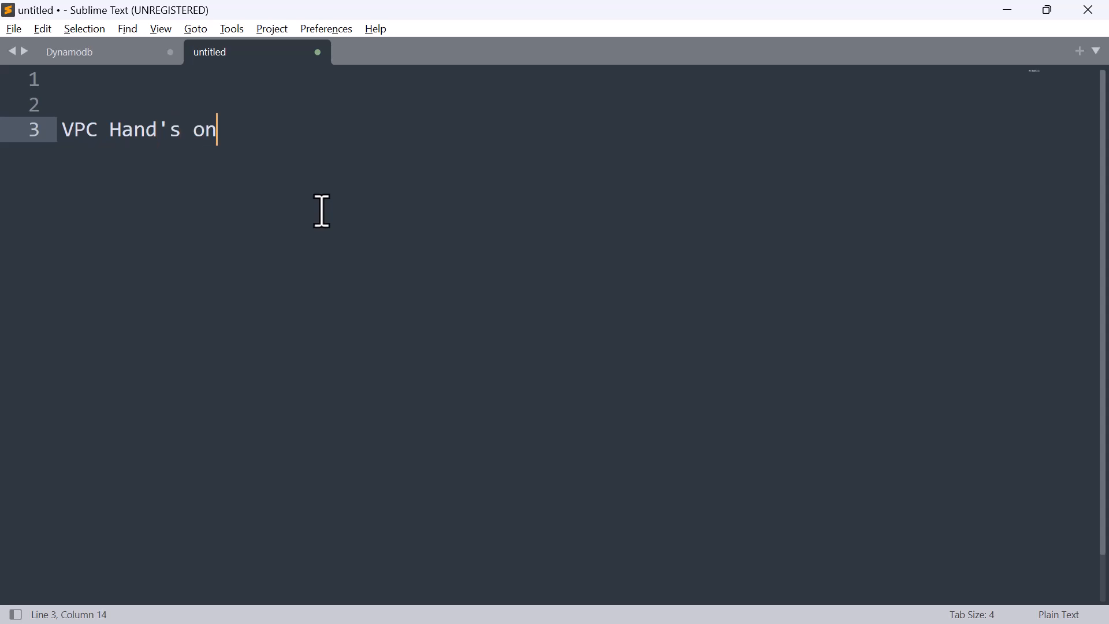
pyautogui.press('Return')
pyautogui.press('Return')
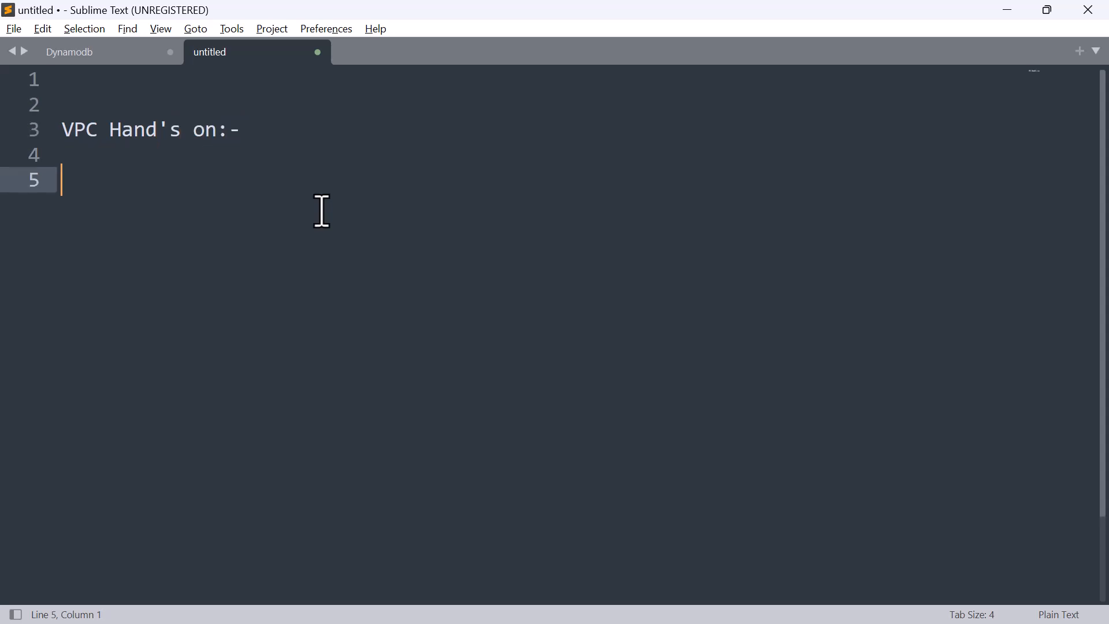
# - List the entries "> Created a VPC", "> Created a IGw" and "> Created a sub" under the heading
pyautogui.press('BackSpace')
pyautogui.write('Created a VPC')
pyautogui.press('Return')
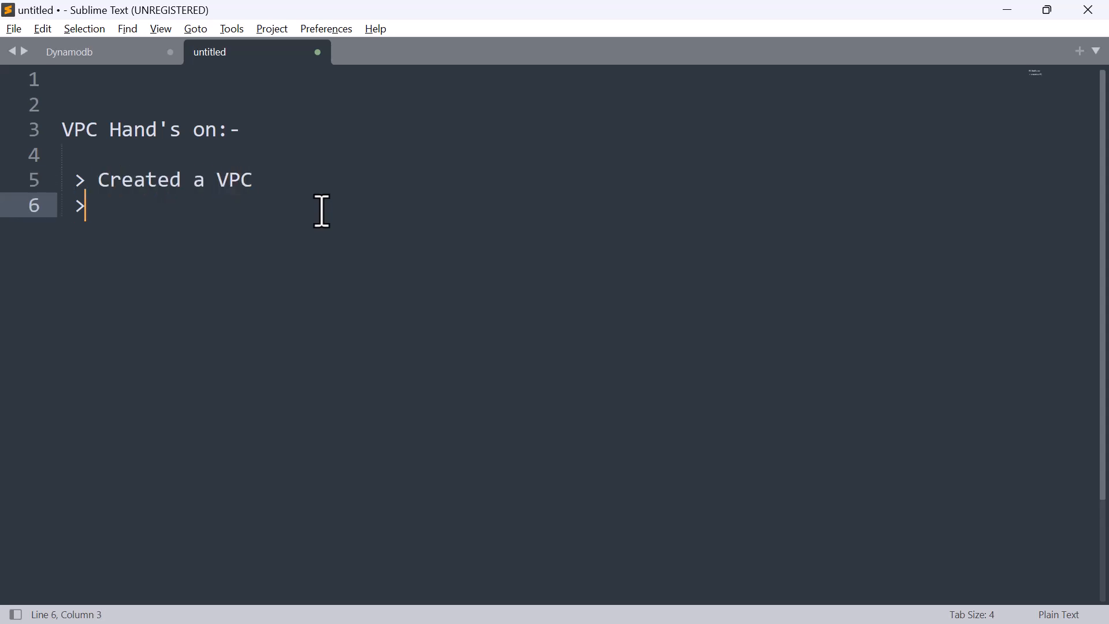
pyautogui.write('> Create')
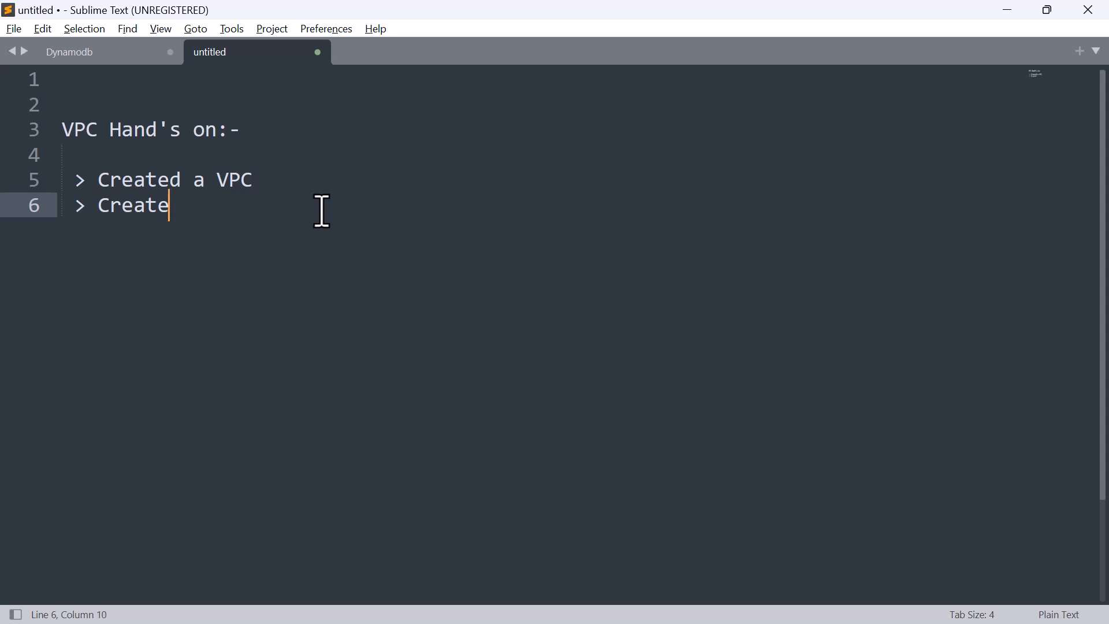
pyautogui.write('d a IGw')
pyautogui.press('Return')
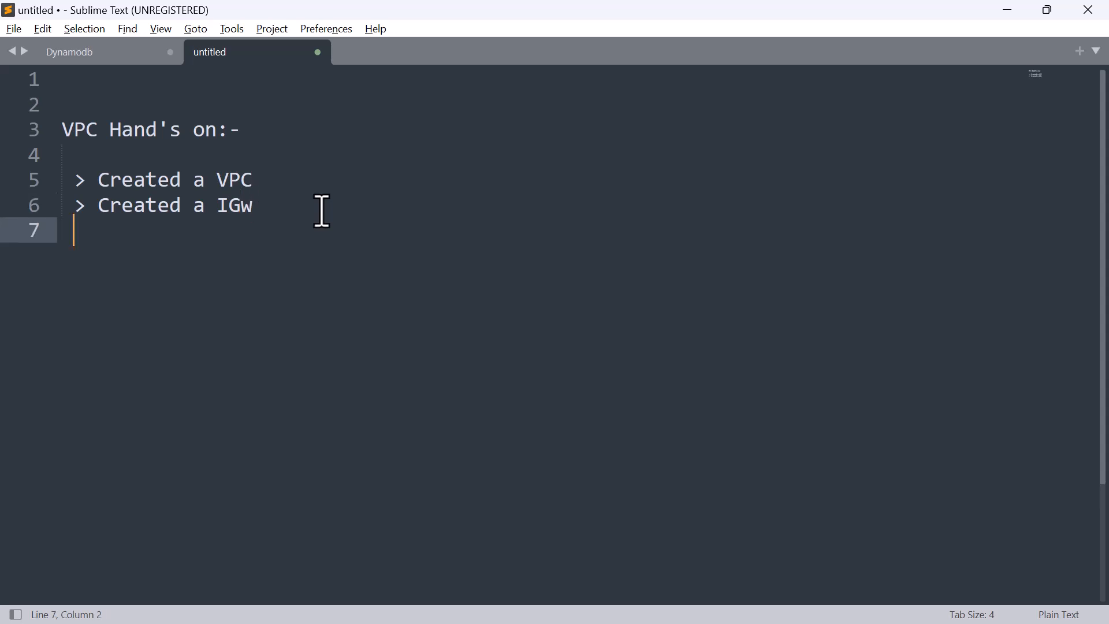
pyautogui.write('> Create')
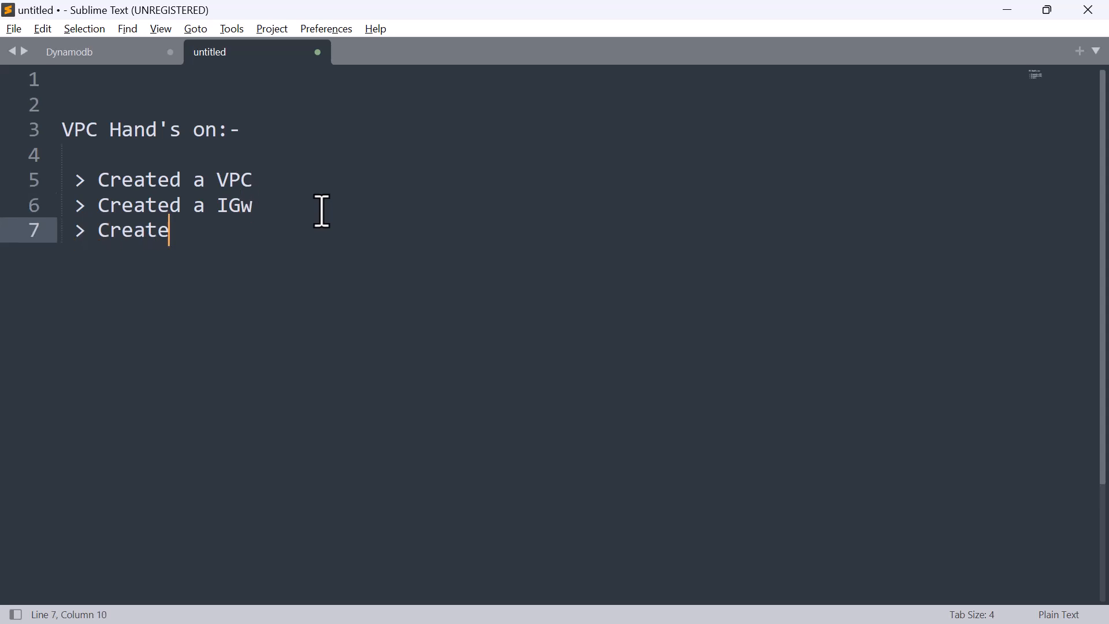
pyautogui.write('d a sub')
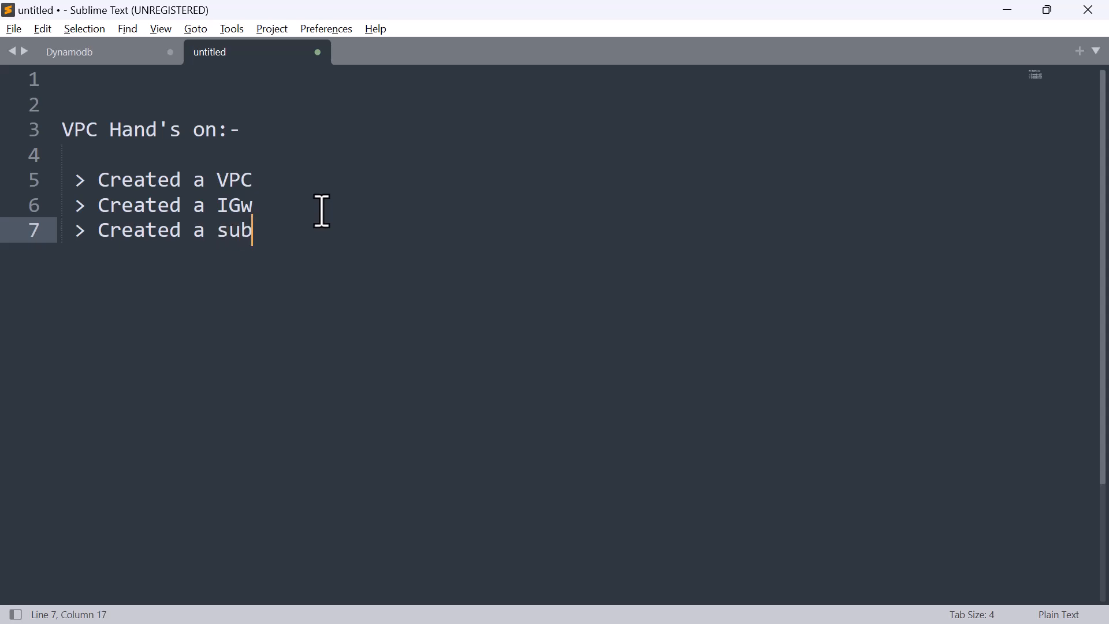
# - Add the list entries "> created a Route table" and "> Added a route to the route table"
pyautogui.press('Return')
pyautogui.write('> created a ')
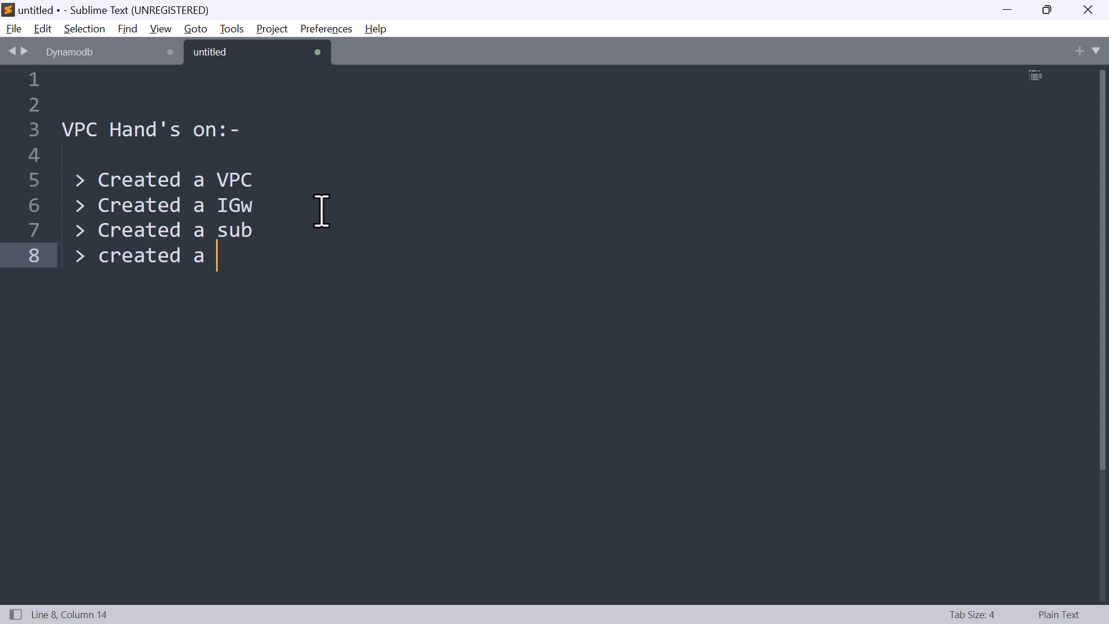
pyautogui.write('Rotue')
pyautogui.press('BackSpace')
pyautogui.press('BackSpace')
pyautogui.press('BackSpace')
pyautogui.write('ute table')
pyautogui.press('Return')
pyautogui.write('> Added a route to the route table')
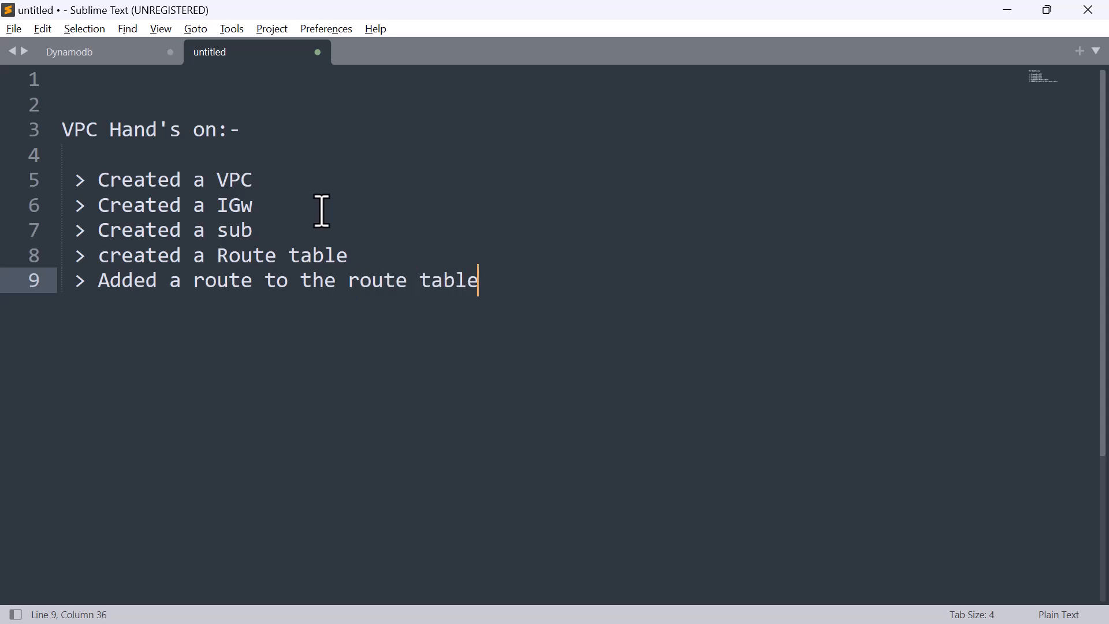
# - Add the list entry "> Associated a route table to the subnet"
pyautogui.press('Return')
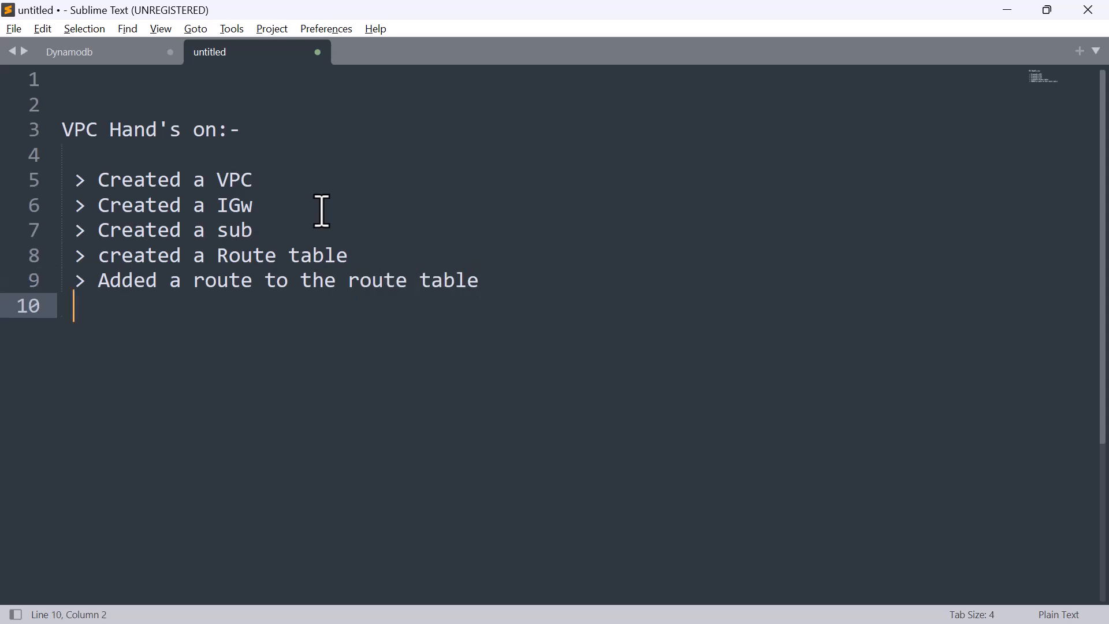
pyautogui.write('> asso')
pyautogui.press('BackSpace')
pyautogui.press('BackSpace')
pyautogui.press('BackSpace')
pyautogui.write('Associated ')
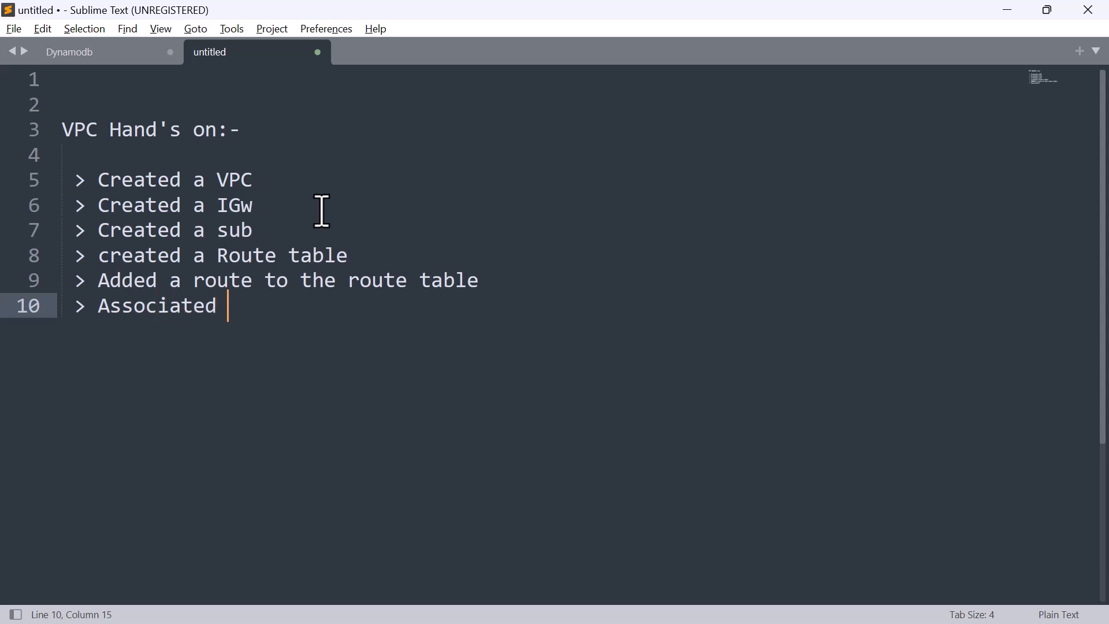
pyautogui.write('a route table to')
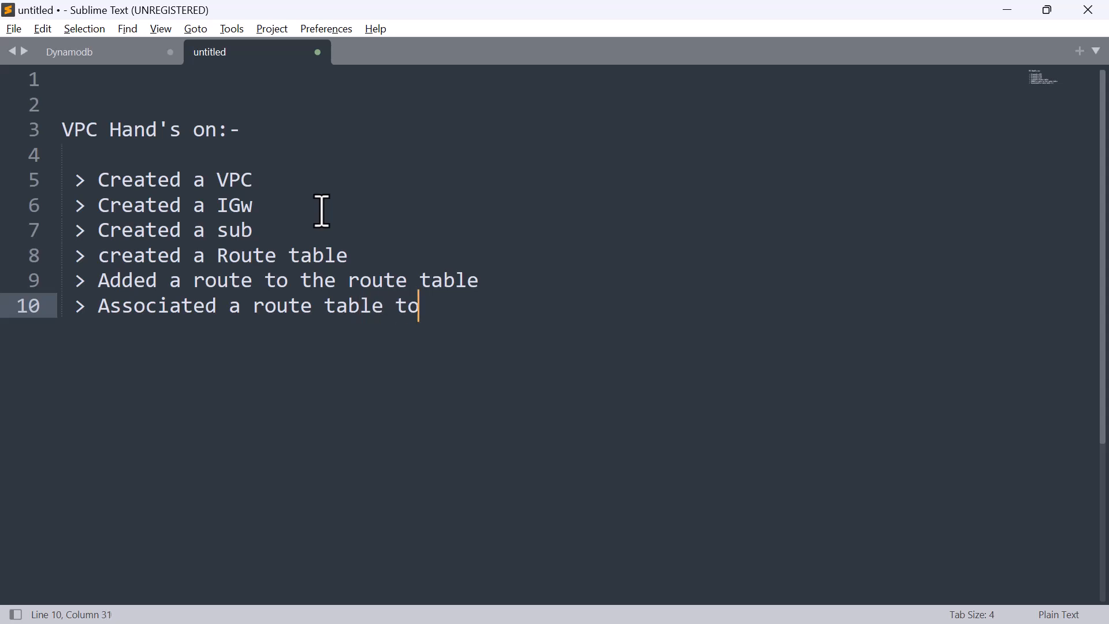
pyautogui.write(' the subnet')
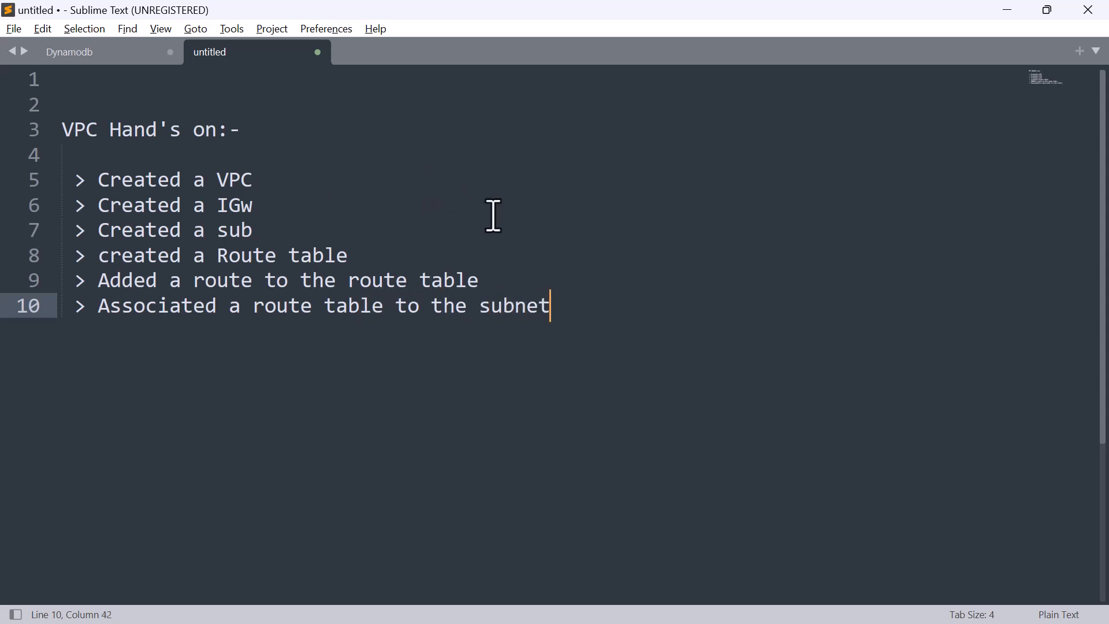
# - Append "> IWG" to the end of the entry about adding a route to the route table
pyautogui.click(499, 283)
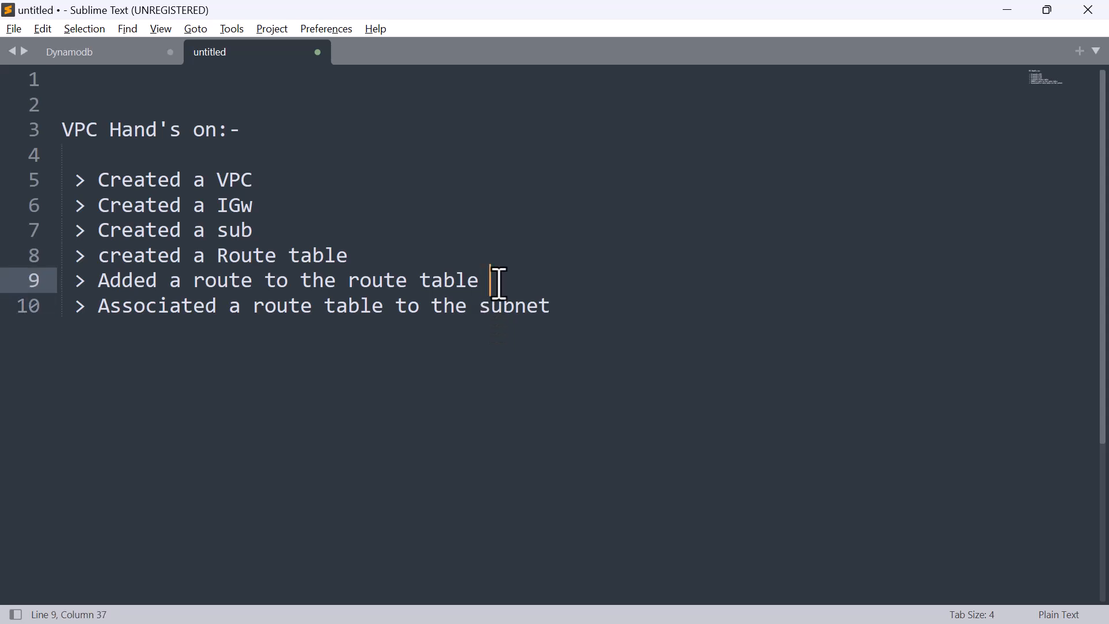
pyautogui.write('> IWG')
pyautogui.press('BackSpace')
pyautogui.press('BackSpace')
pyautogui.write('W')
# - Add the last list entry "> Created a EC2 instance in the VPC that created", followed by a blank line
pyautogui.click(576, 310)
pyautogui.press('Return')
pyautogui.write('> Created ')
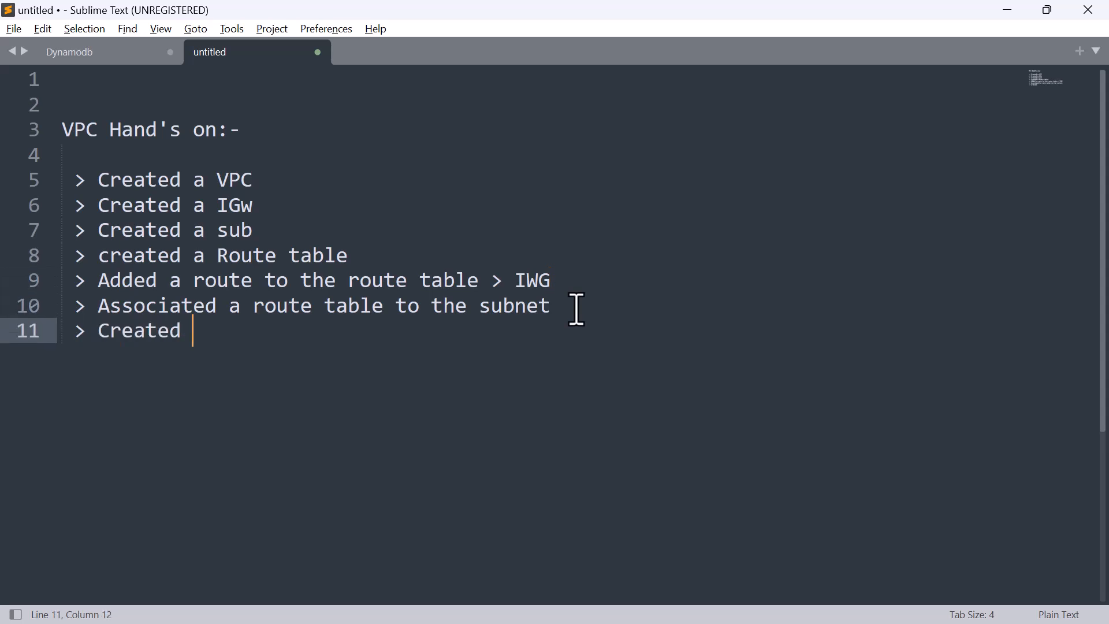
pyautogui.write('a EC@')
pyautogui.press('BackSpace')
pyautogui.press('BackSpace')
pyautogui.write('2 i')
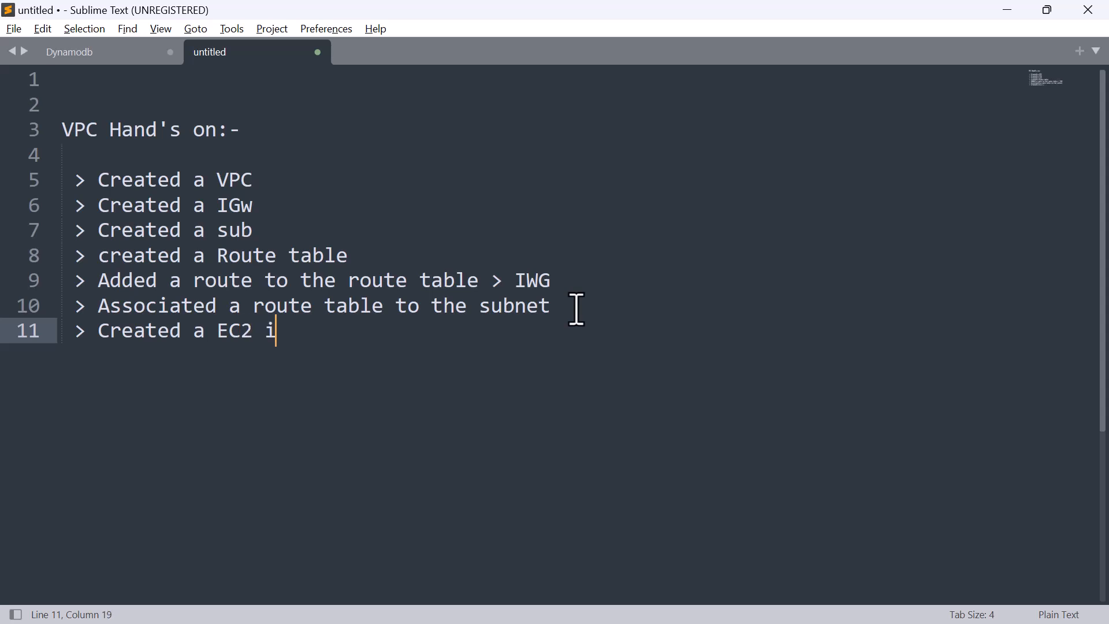
pyautogui.write('nstance in the ')
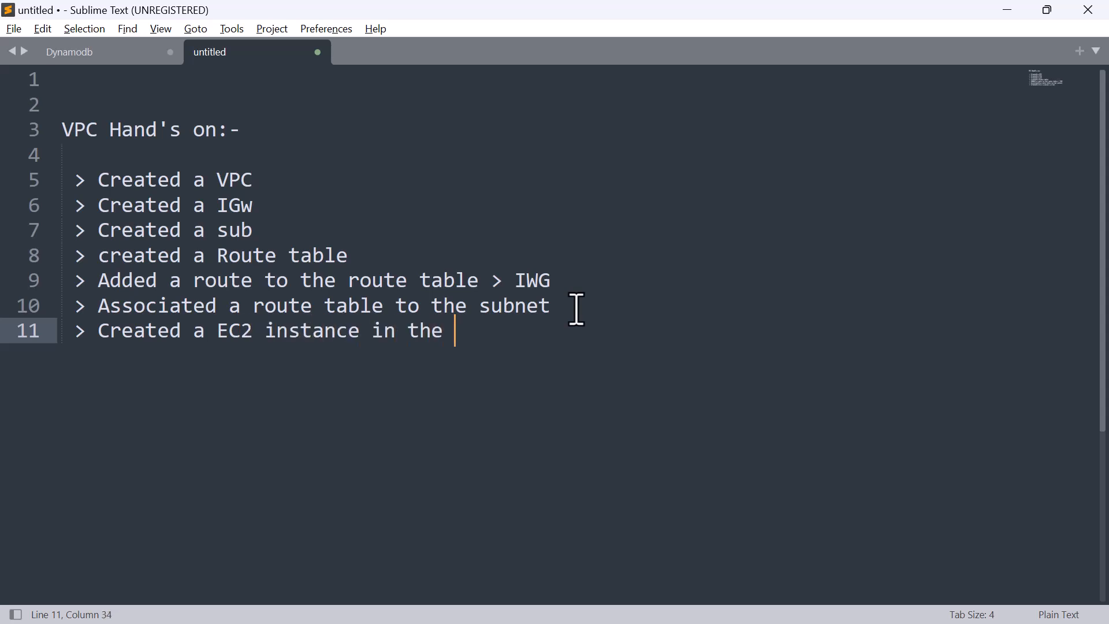
pyautogui.write('VPc')
pyautogui.press('BackSpace')
pyautogui.press('BackSpace')
pyautogui.write('C that')
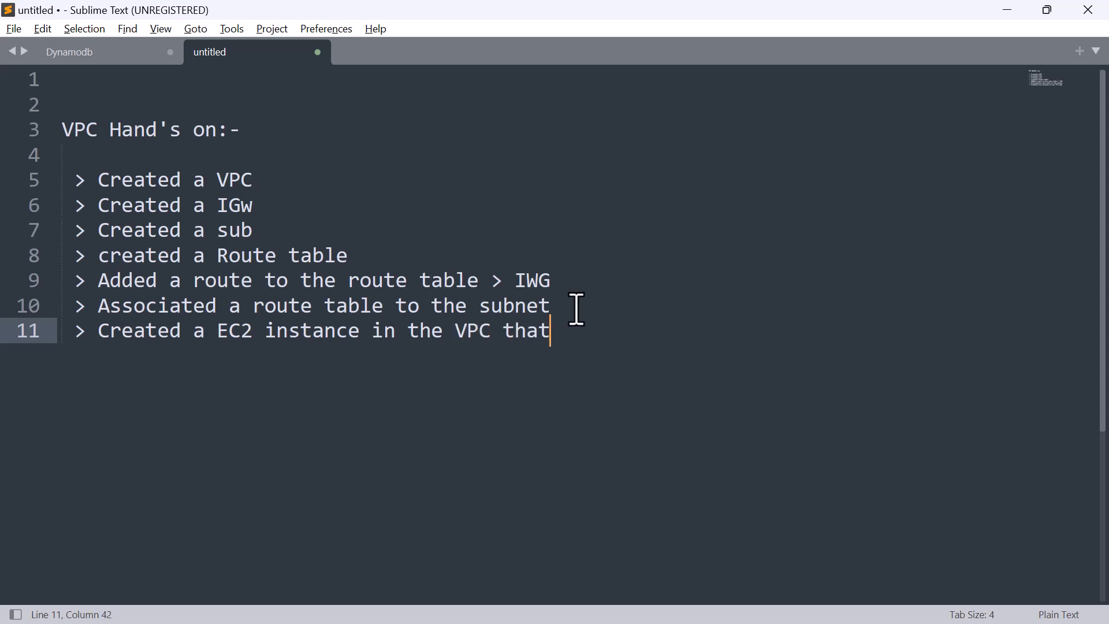
pyautogui.write(' created')
pyautogui.press('Return')
pyautogui.press('Return')
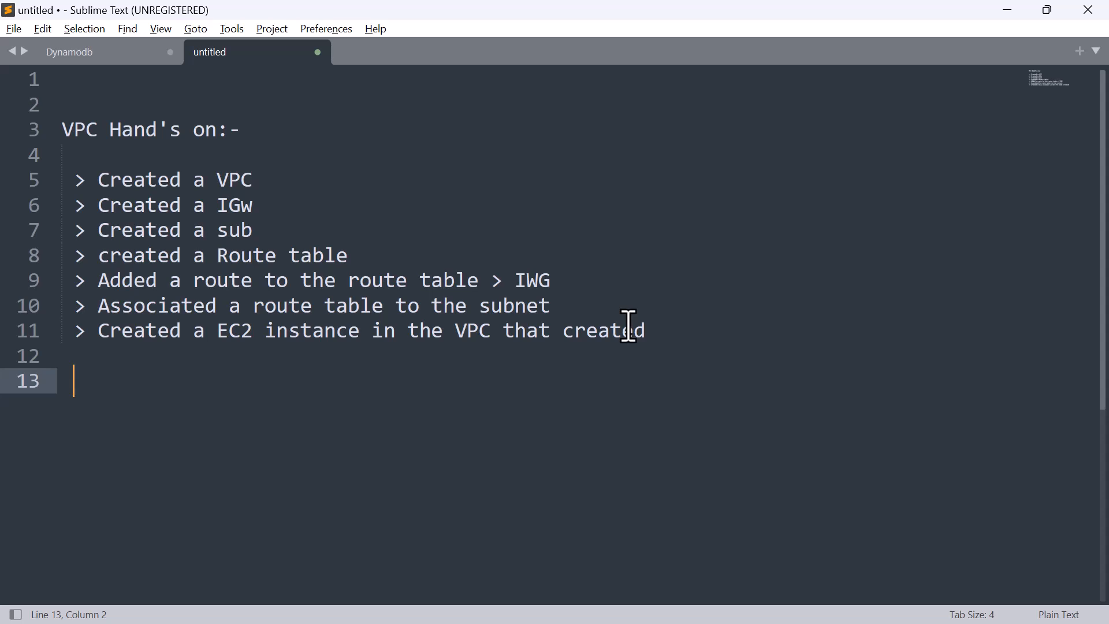
# - Switch back to the AWS console in Chrome and go from the EC2 instance's connection page to the VPC subnets list
pyautogui.moveTo(279, 231); pyautogui.dragTo(99, 234)
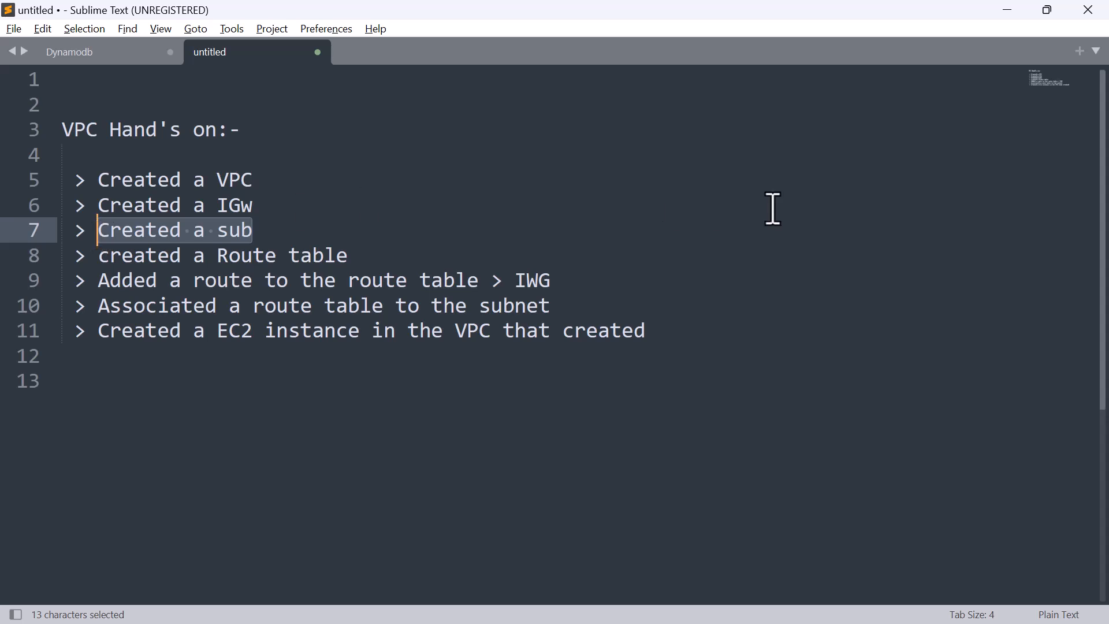
pyautogui.click(1005, 8)
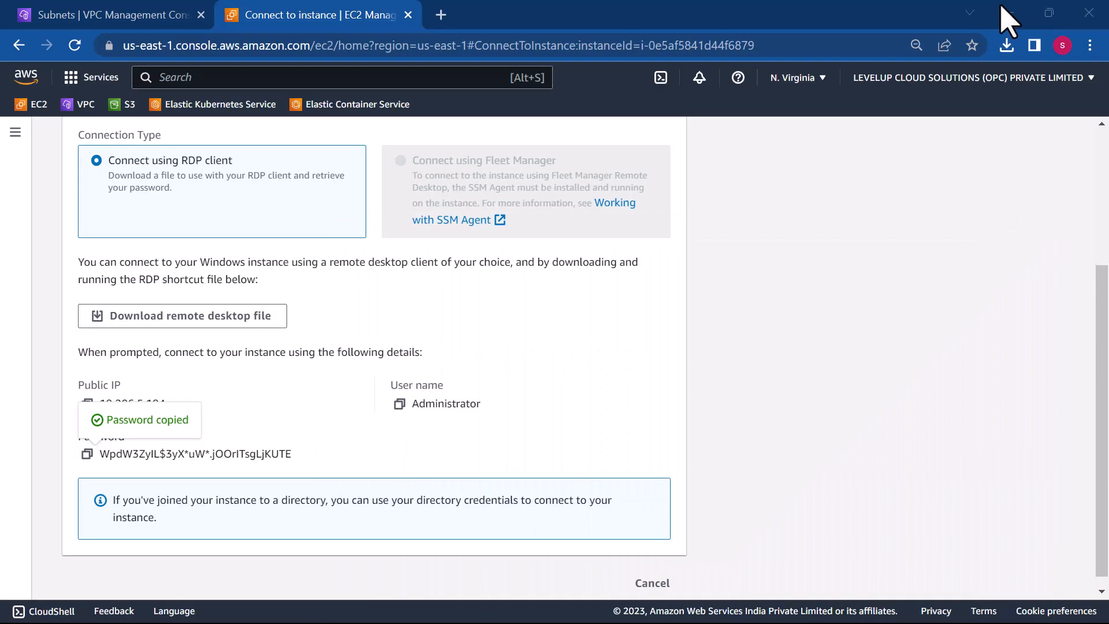
pyautogui.scroll(4, 148, 507)
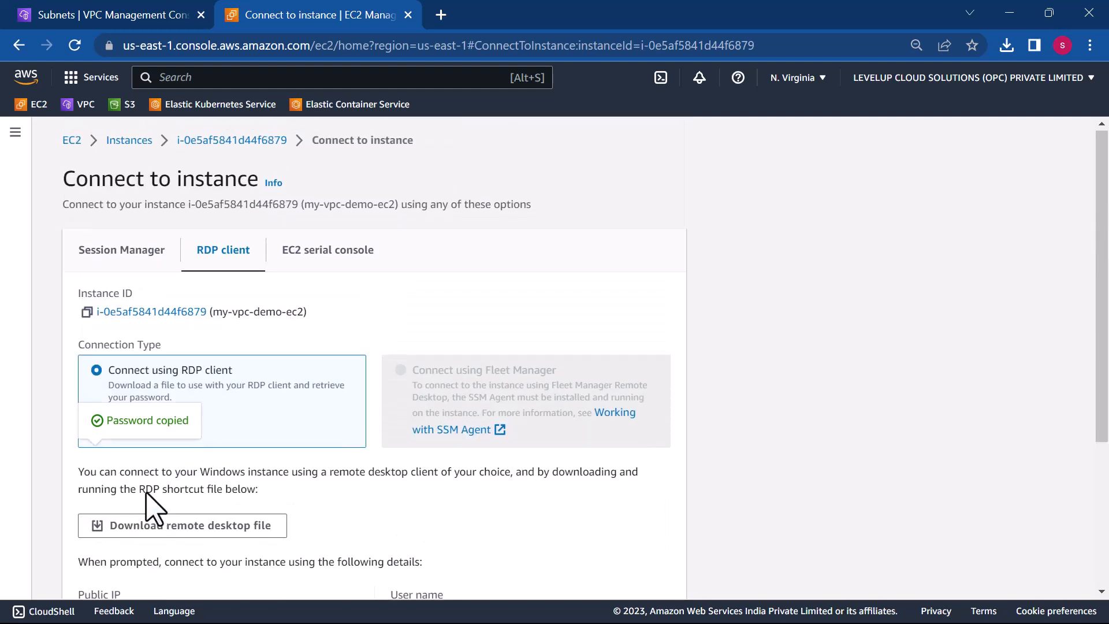
pyautogui.click(117, 163)
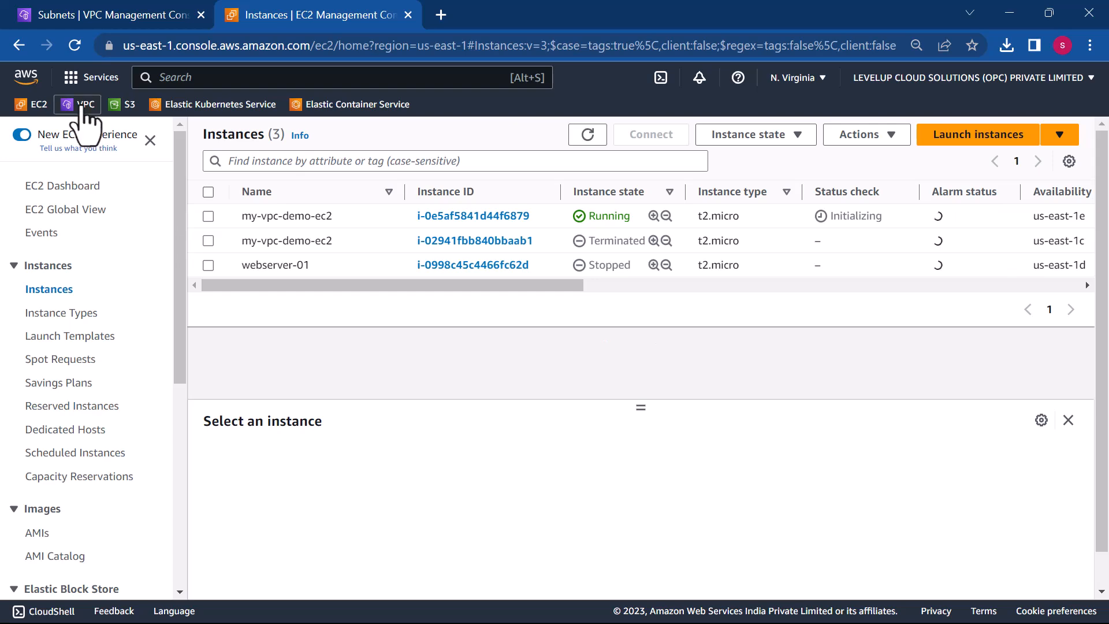
pyautogui.click(82, 105)
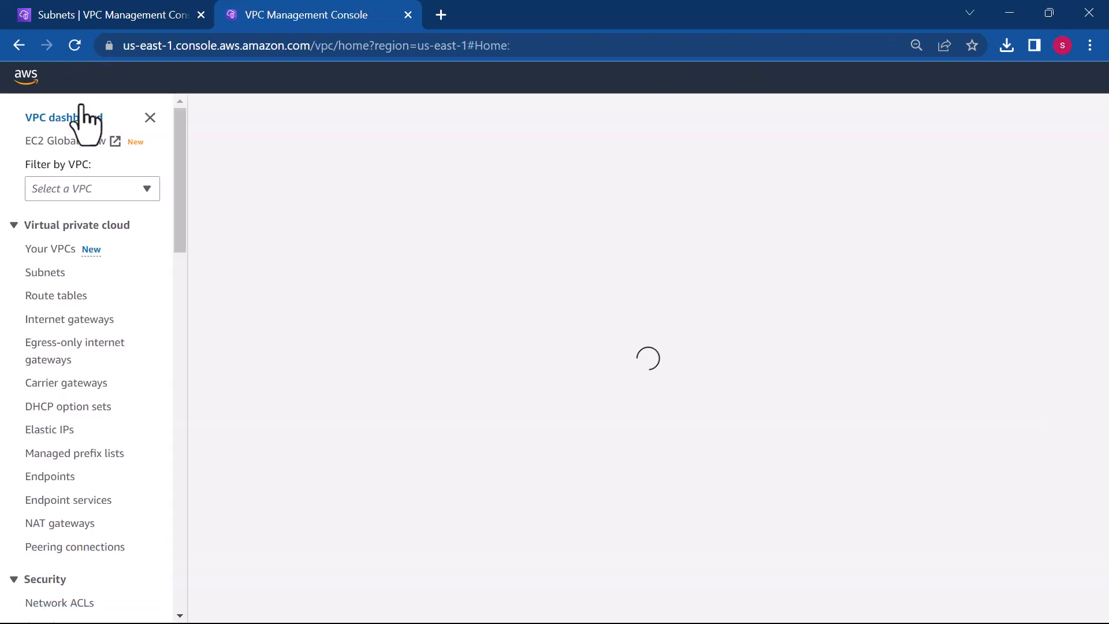
pyautogui.click(52, 272)
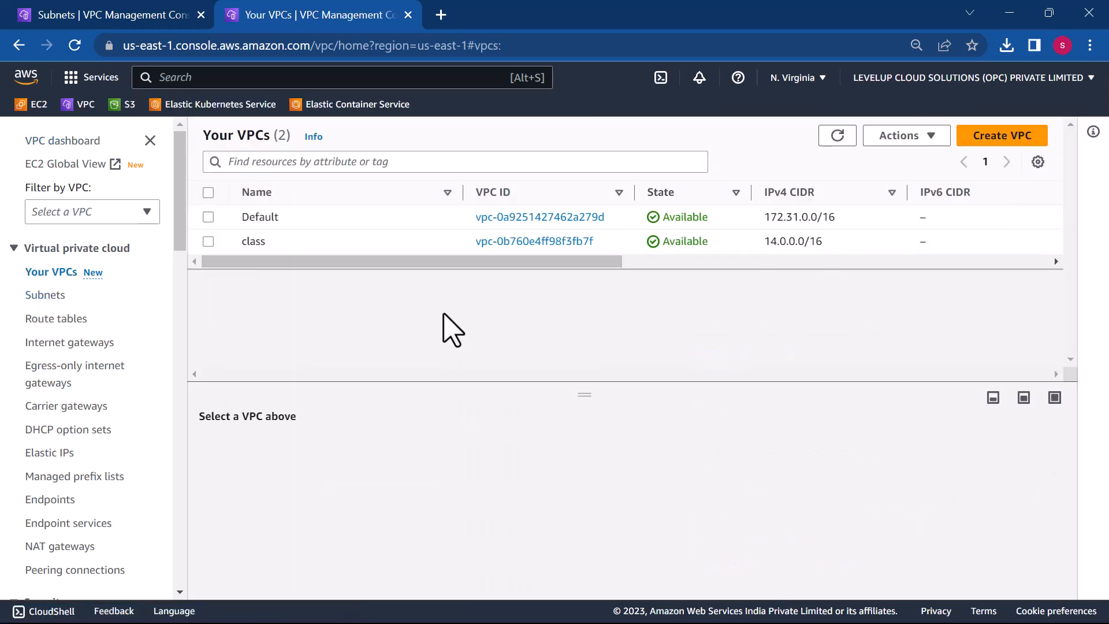
pyautogui.click(43, 297)
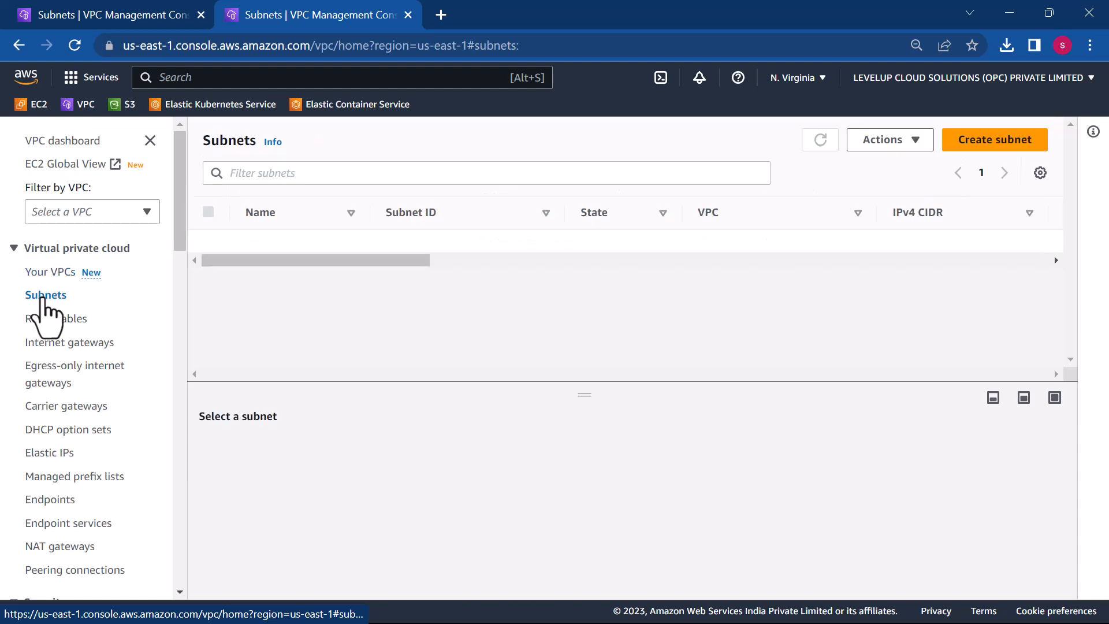
# - Start a new subnet in the class VPC (14.0.0.0/16) and name it my-private-sub
pyautogui.click(990, 142)
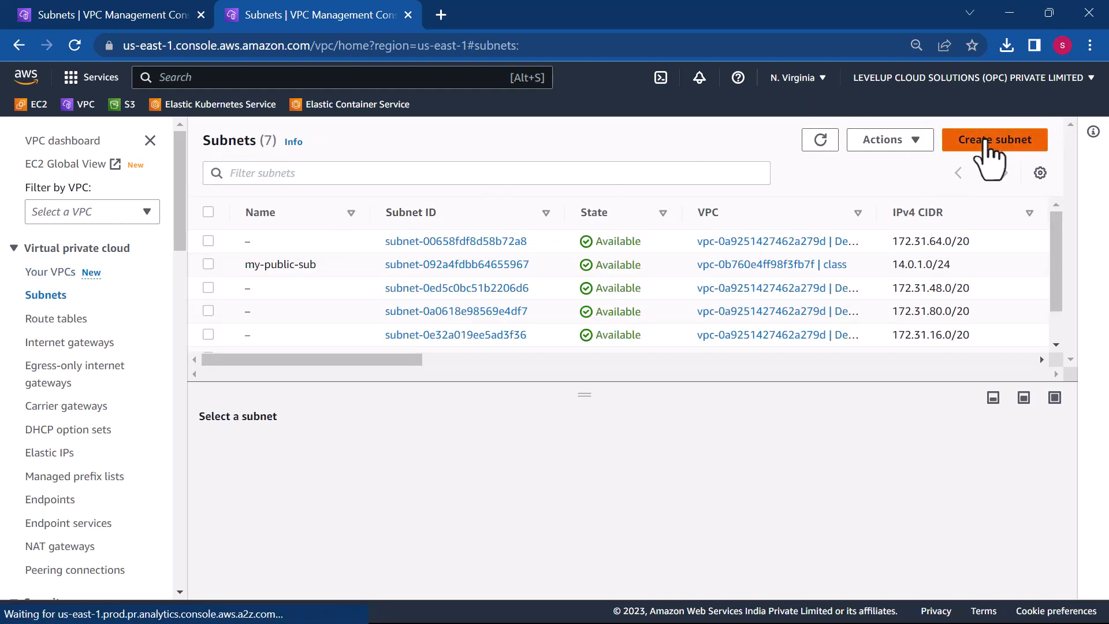
pyautogui.click(376, 293)
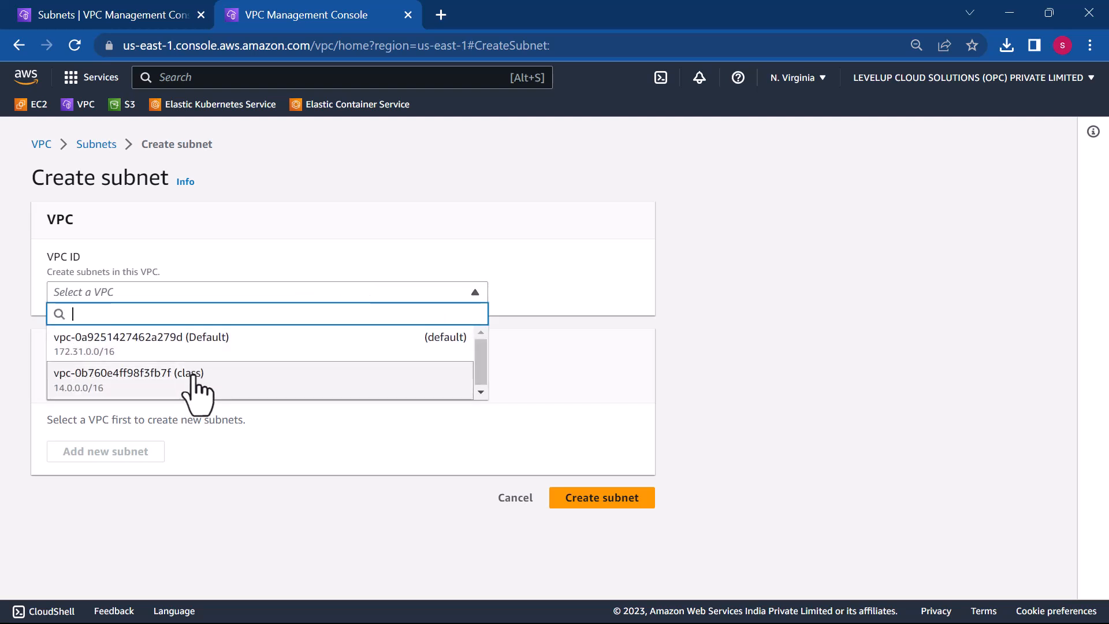
pyautogui.click(192, 383)
pyautogui.scroll(-3, 488, 463)
pyautogui.click(212, 369)
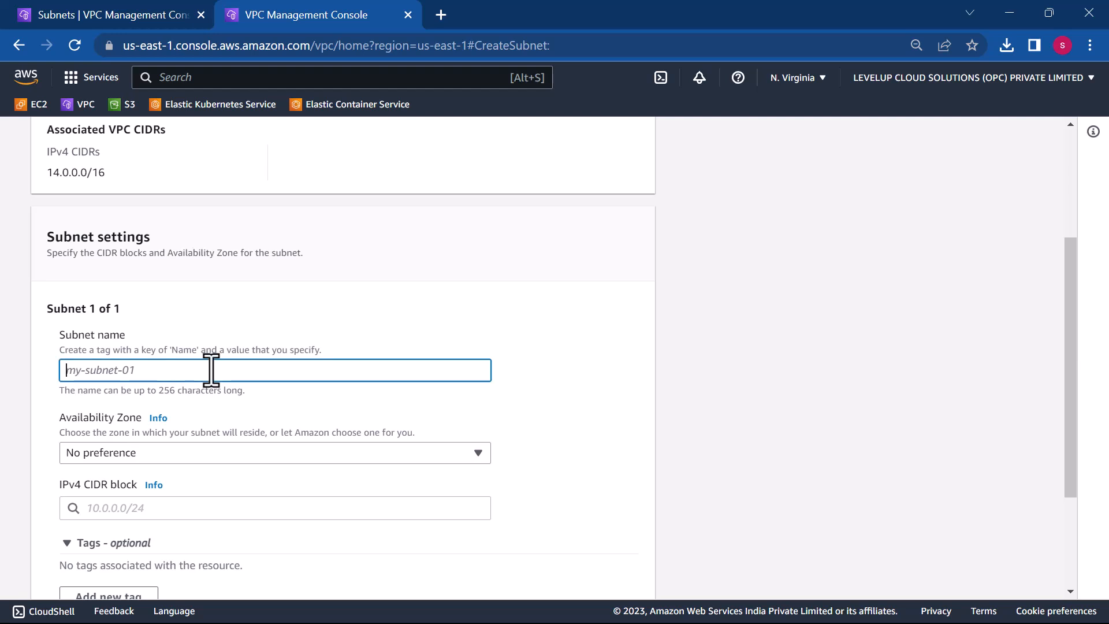
pyautogui.write('my-private-sub')
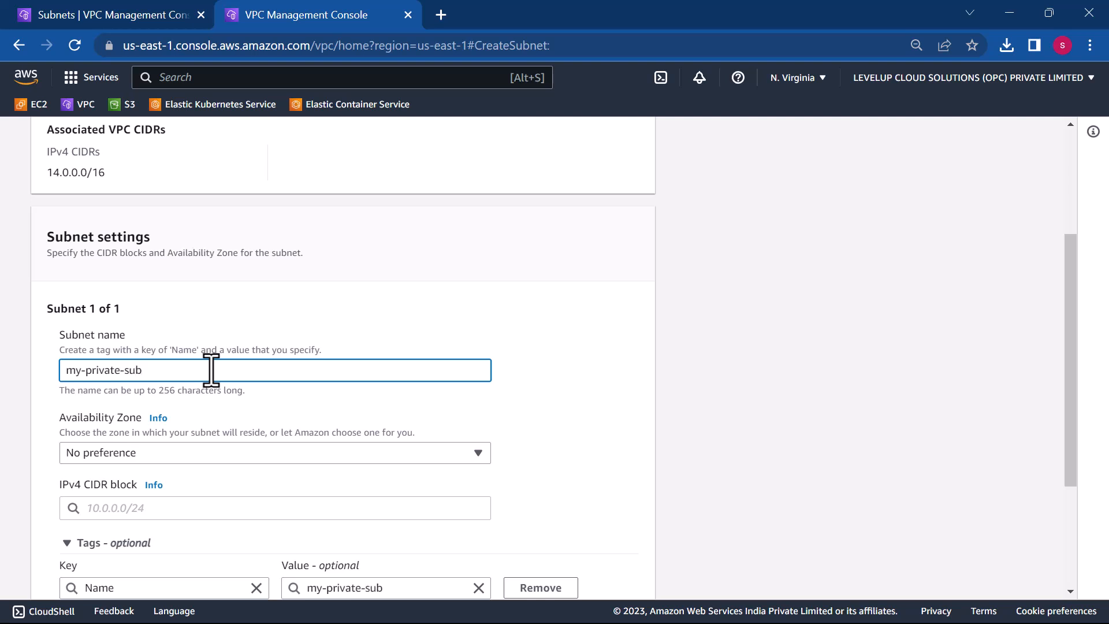
# - Open the new subnet's IPv4 CIDR block for entry
pyautogui.scroll(-3, 212, 369)
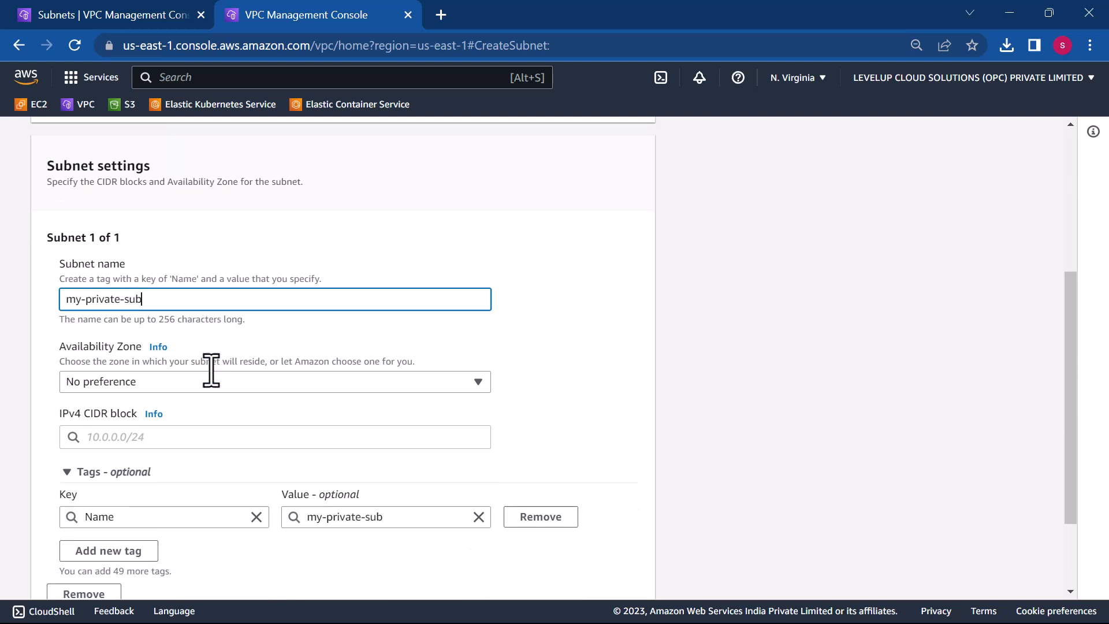
pyautogui.click(174, 329)
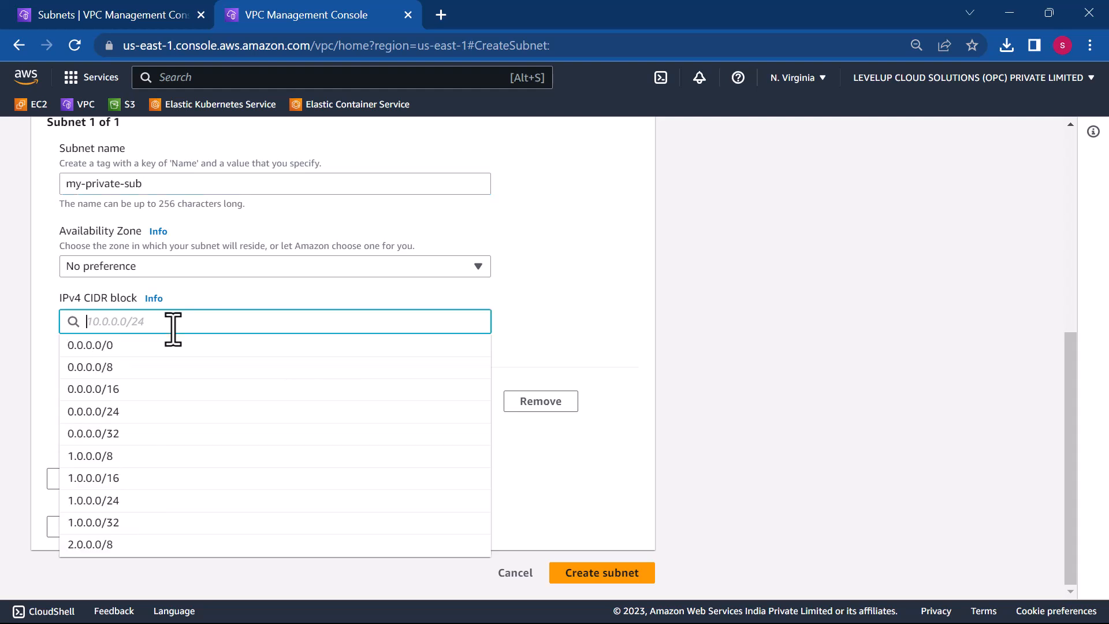
# - Set the my-private-sub subnet's IPv4 CIDR block to 14.0.2.0/24 and create the subnet
pyautogui.write('14')
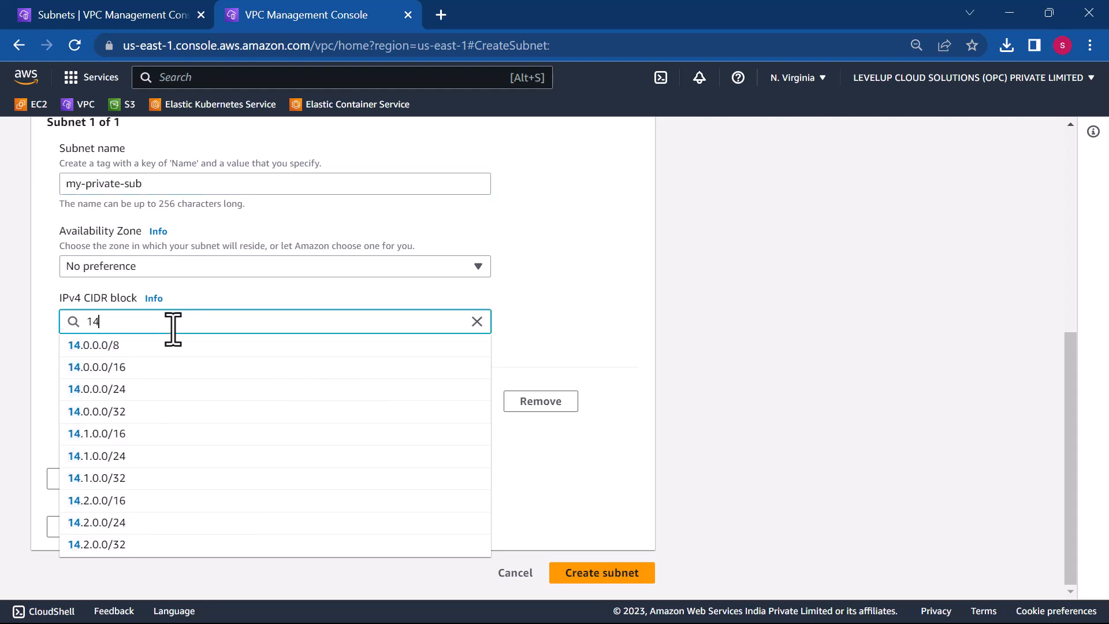
pyautogui.write('.0')
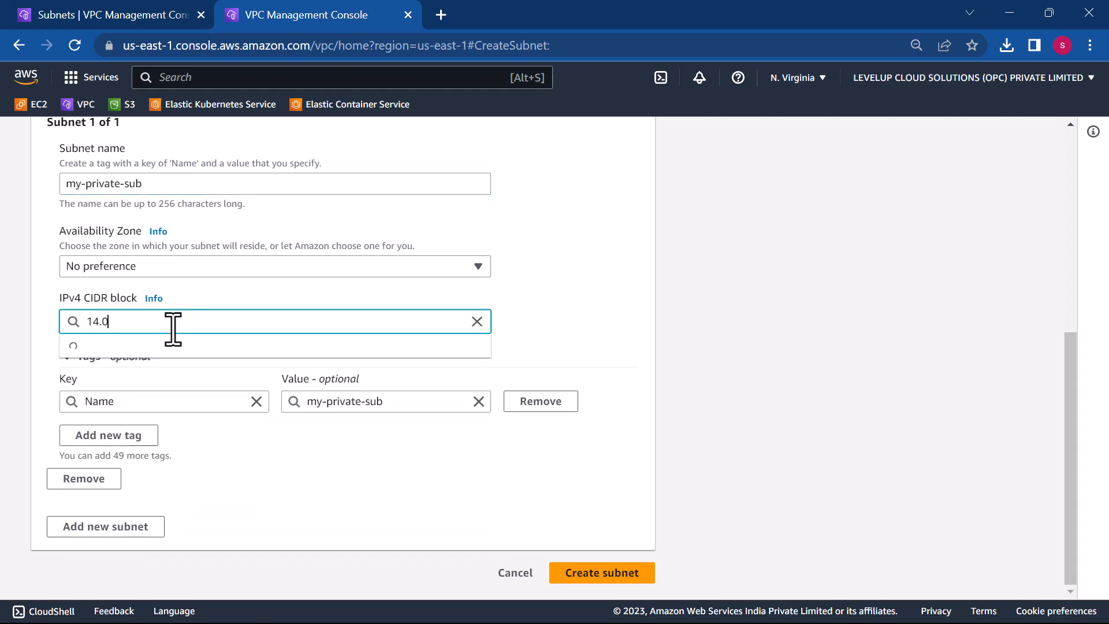
pyautogui.write('.2')
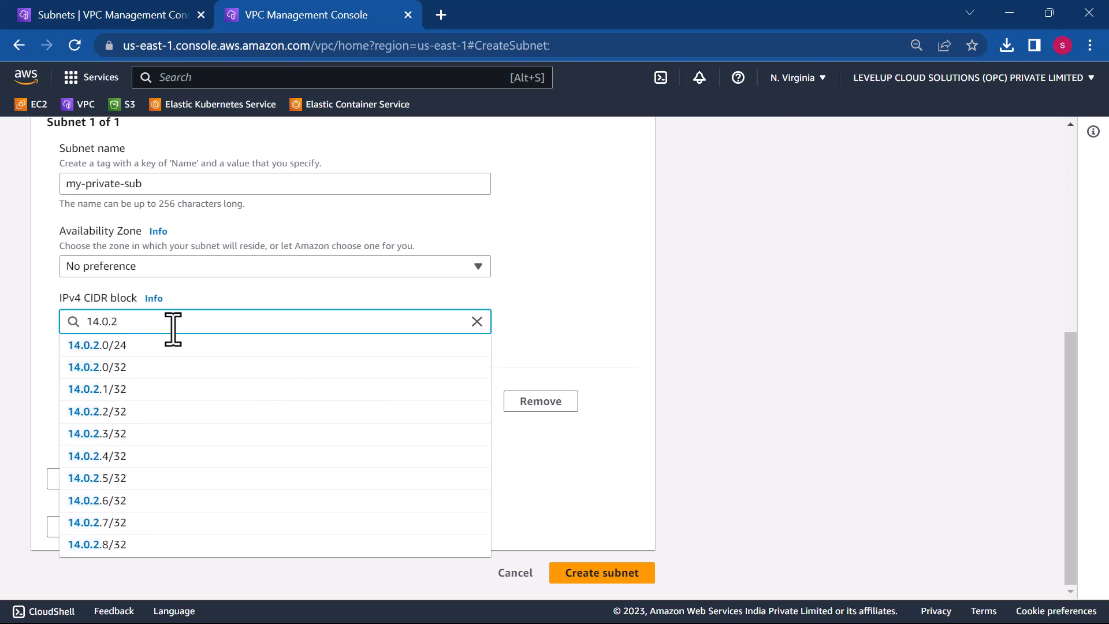
pyautogui.write('.0')
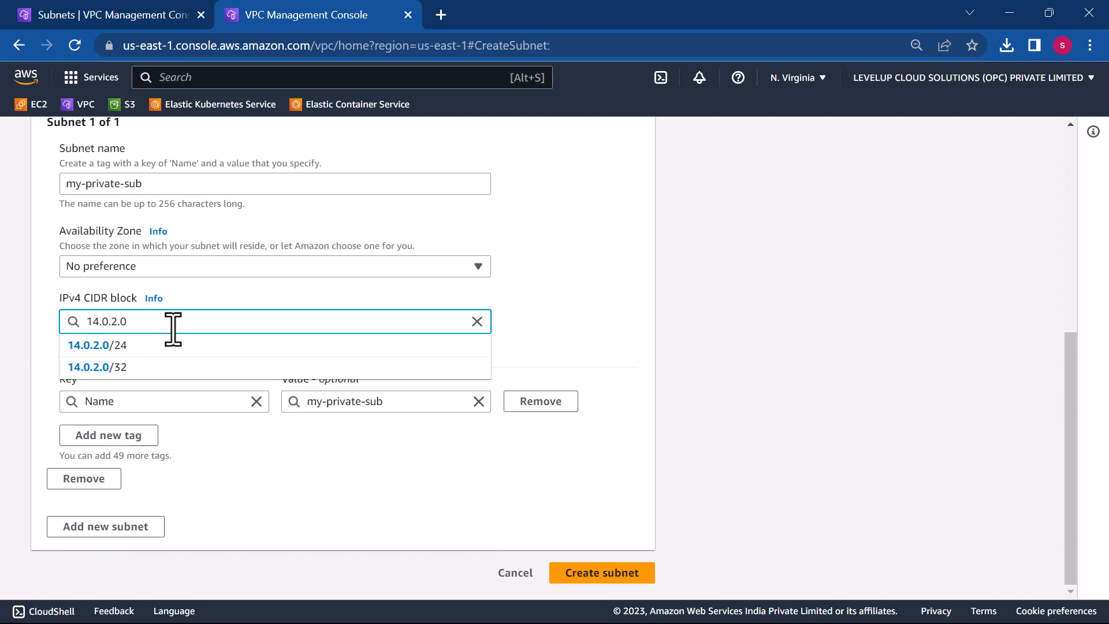
pyautogui.write('/2')
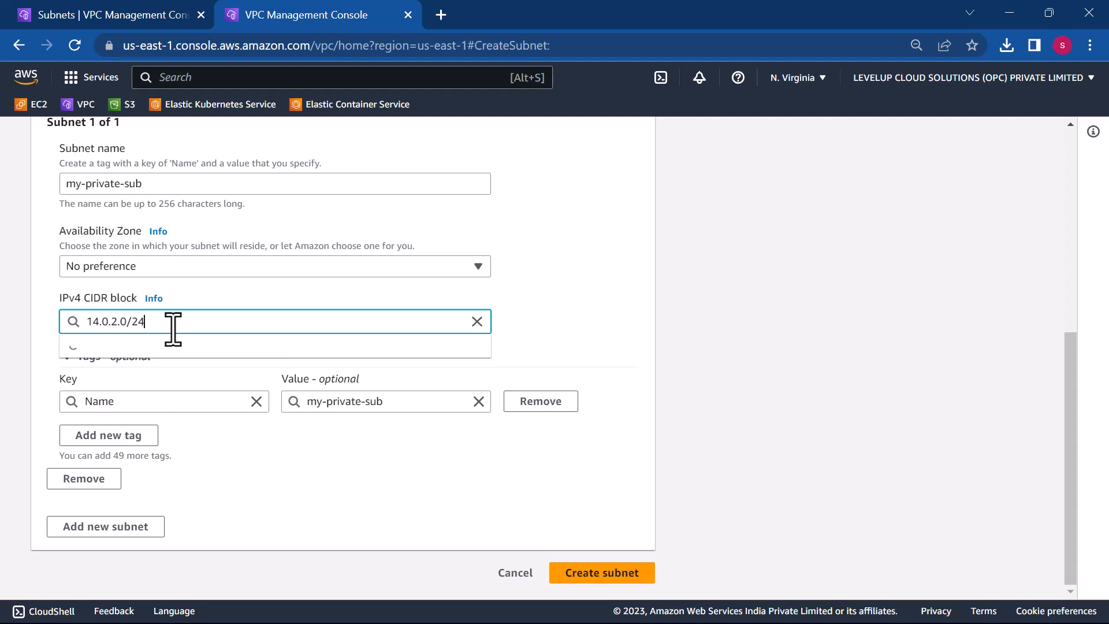
pyautogui.write('4')
pyautogui.click(324, 483)
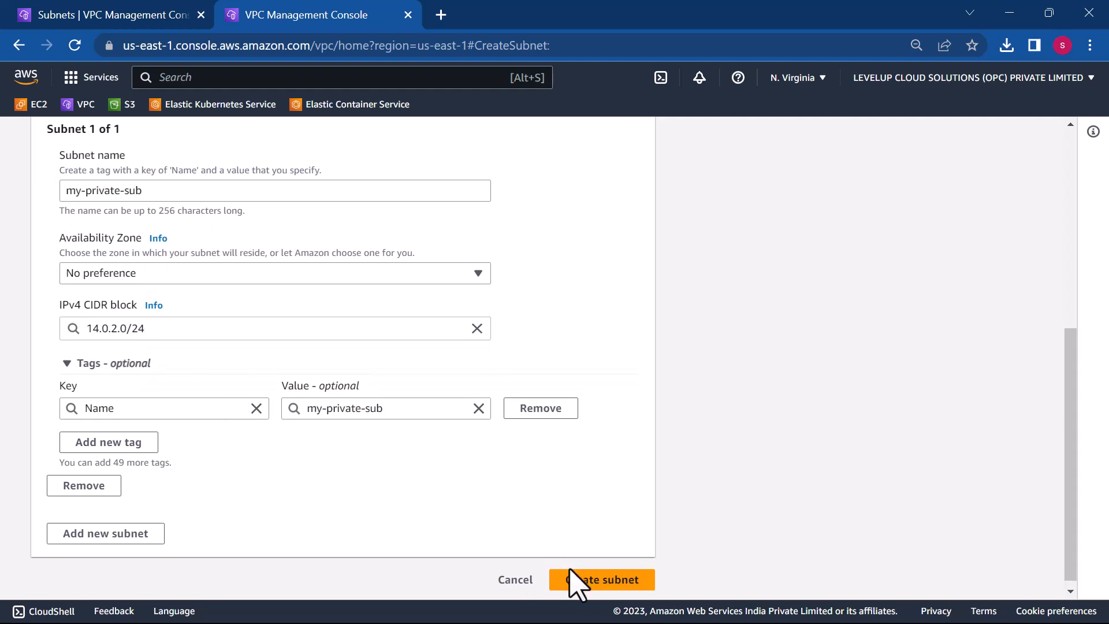
pyautogui.click(575, 580)
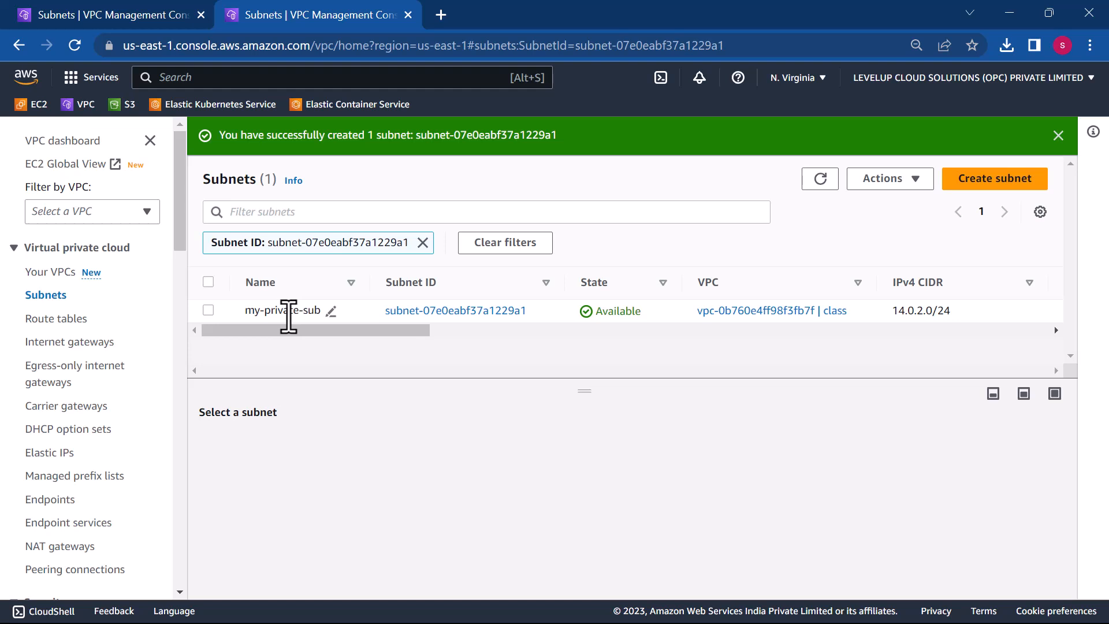
pyautogui.click(1058, 135)
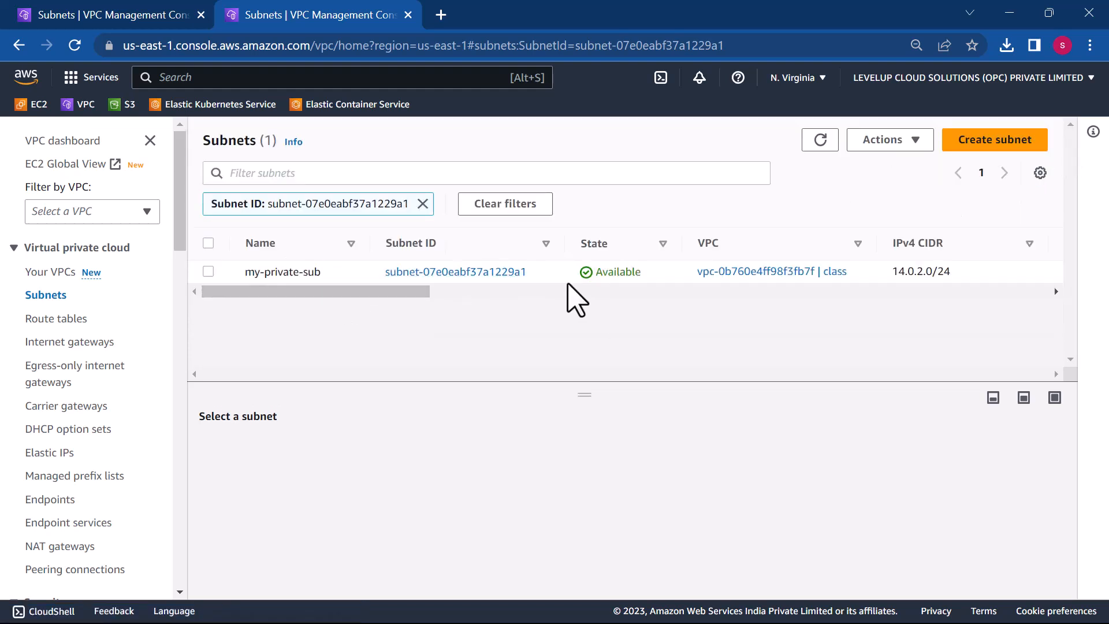
# - Examine the details and route table of my-private-sub, and view the VPC list and the full subnet list
pyautogui.click(208, 272)
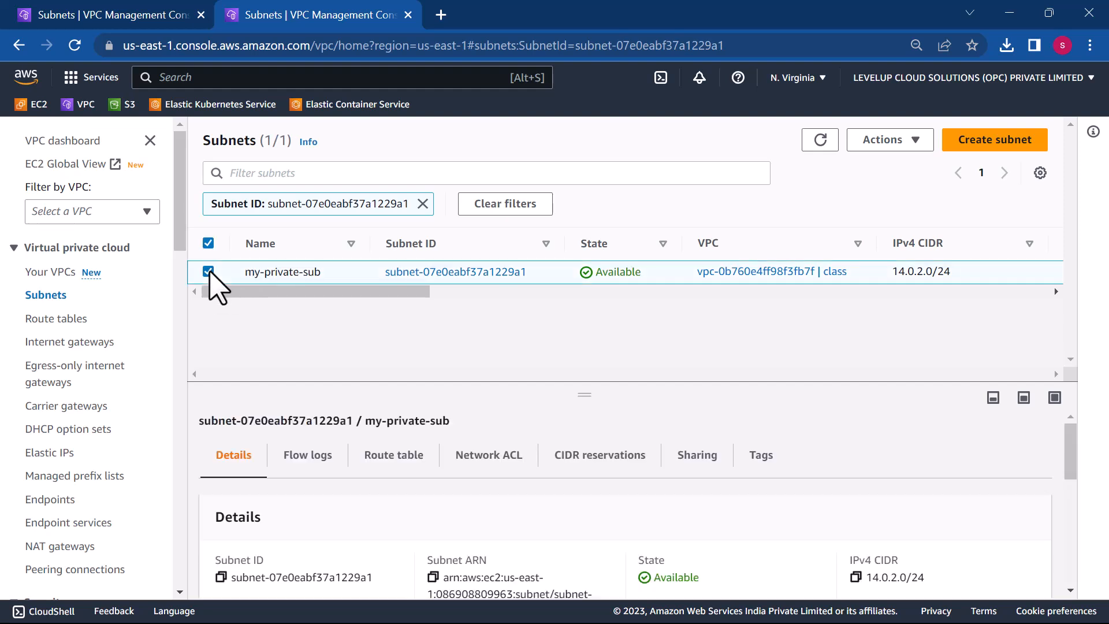
pyautogui.scroll(-2, 445, 465)
pyautogui.scroll(3, 442, 471)
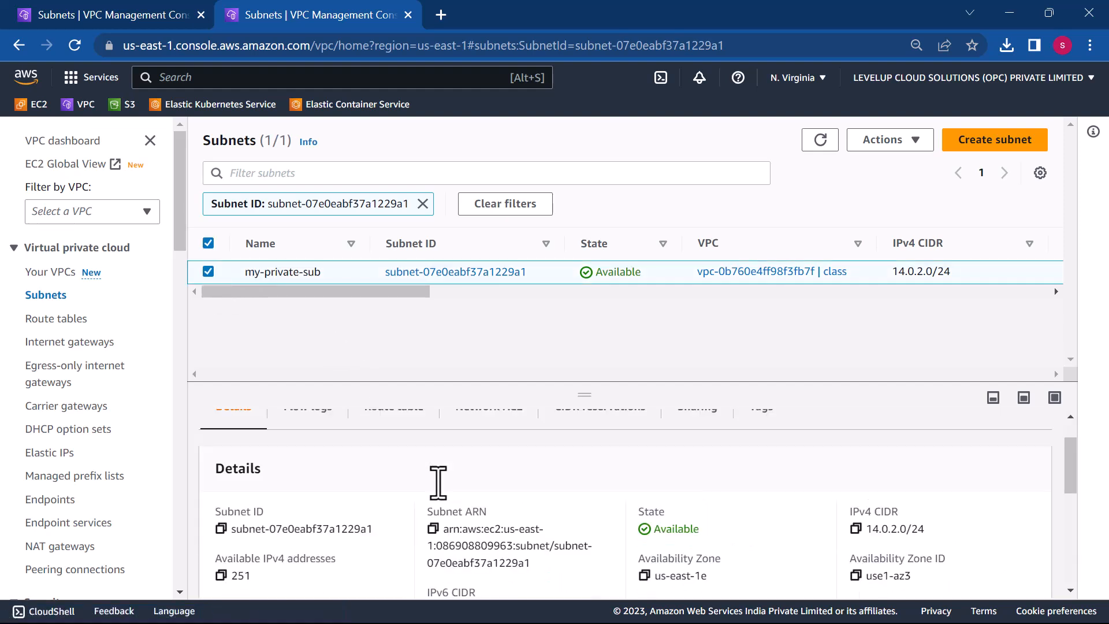
pyautogui.click(395, 462)
pyautogui.scroll(-2, 494, 536)
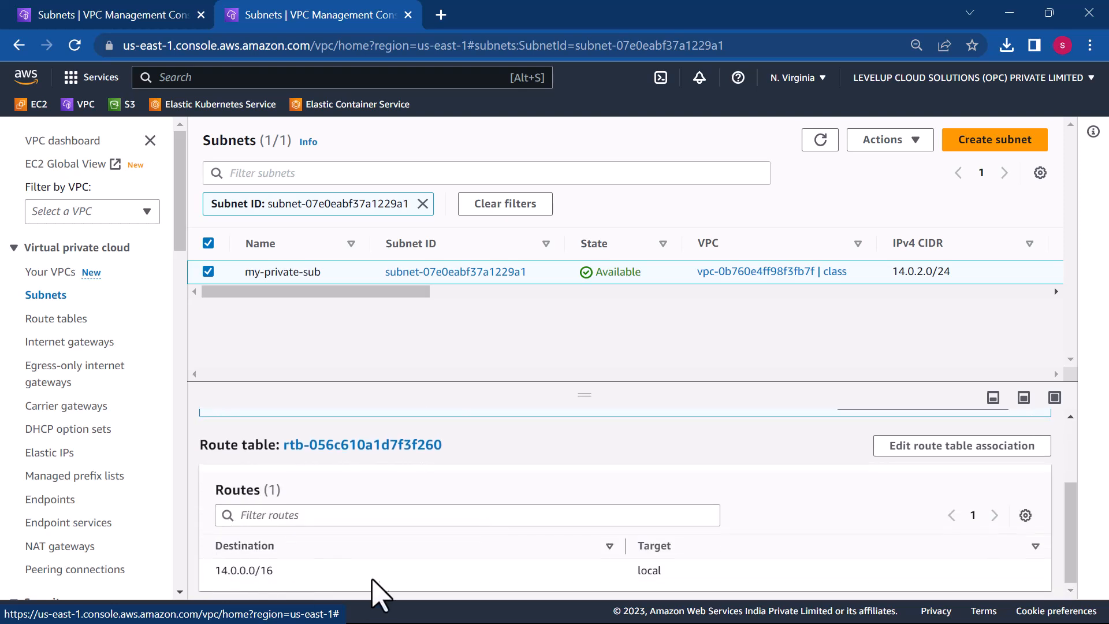
pyautogui.click(44, 272)
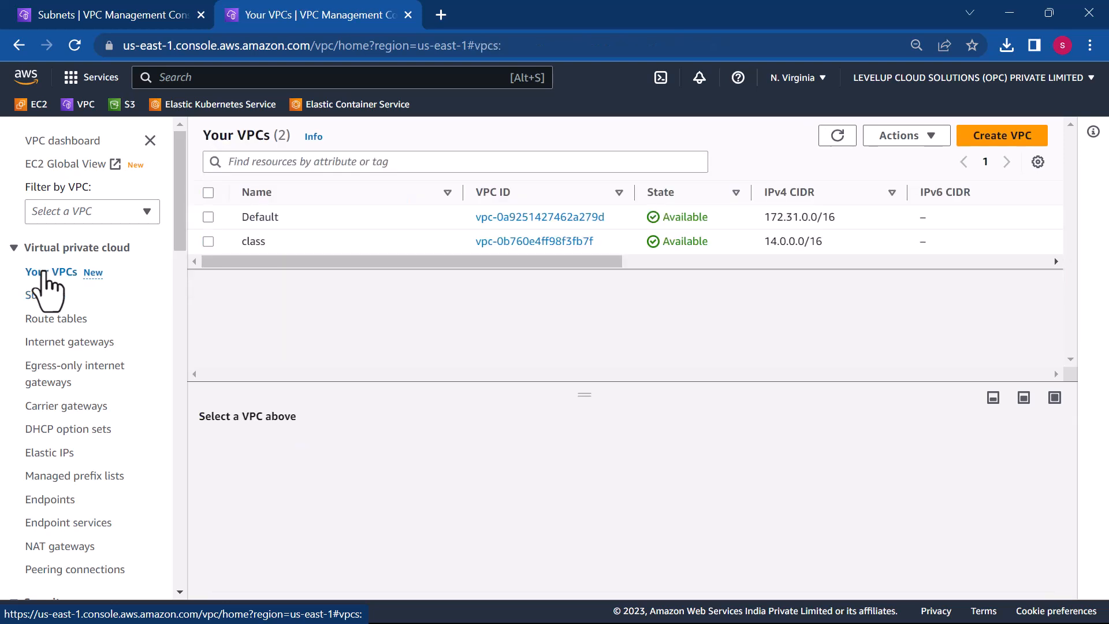
pyautogui.click(44, 295)
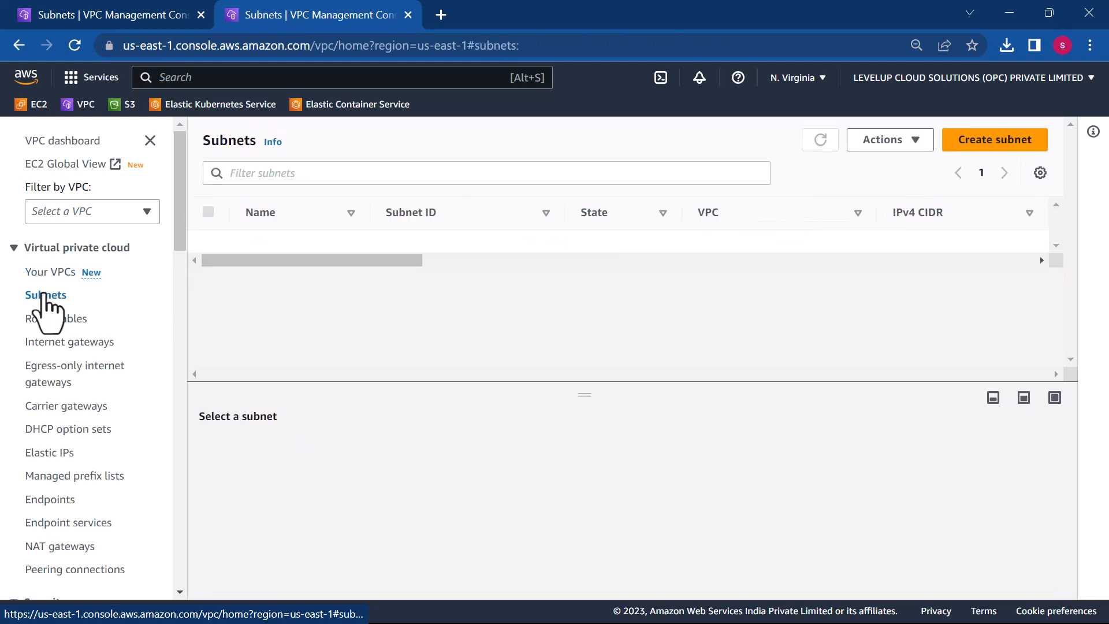
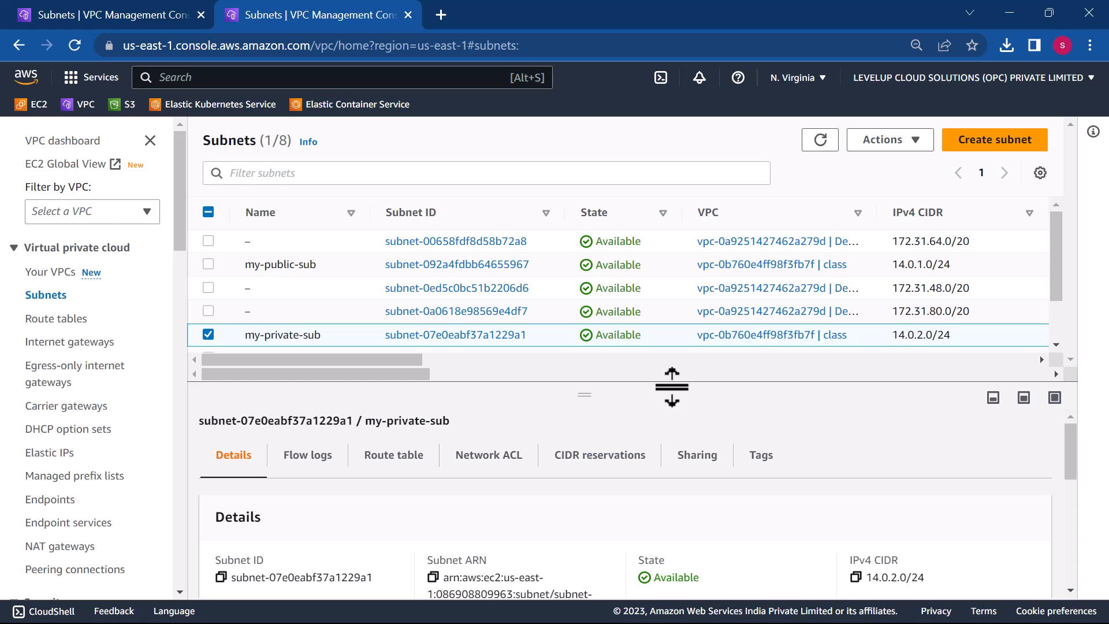
# - Start a new NAT gateway named my-demo-nat and place it in the my-public-sub subnet
pyautogui.scroll(-3, 87, 523)
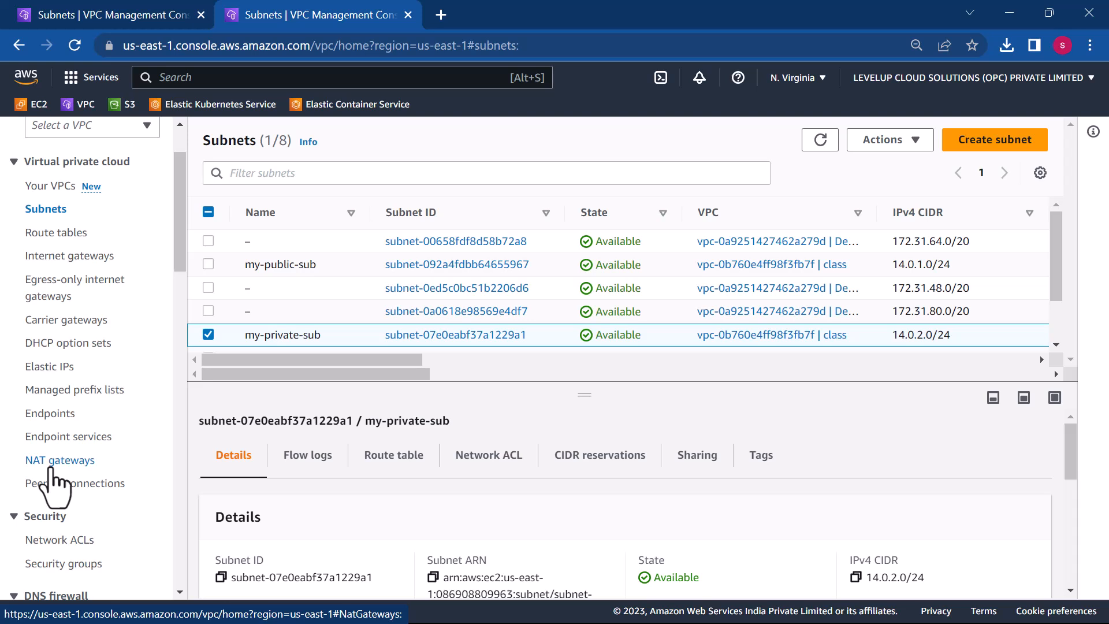
pyautogui.click(52, 466)
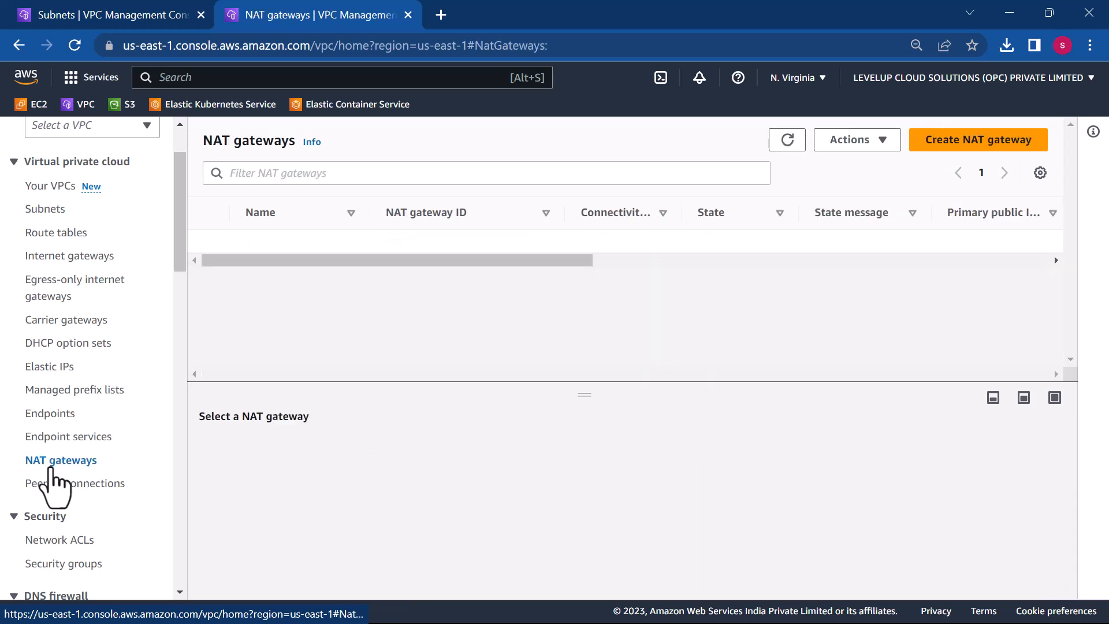
pyautogui.click(980, 165)
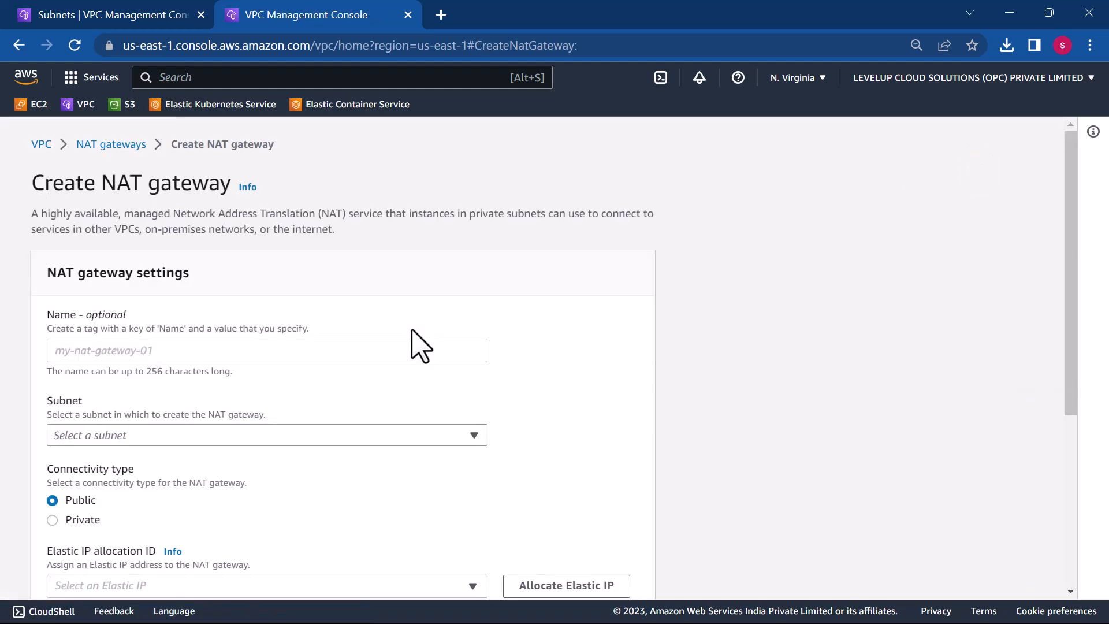
pyautogui.click(328, 355)
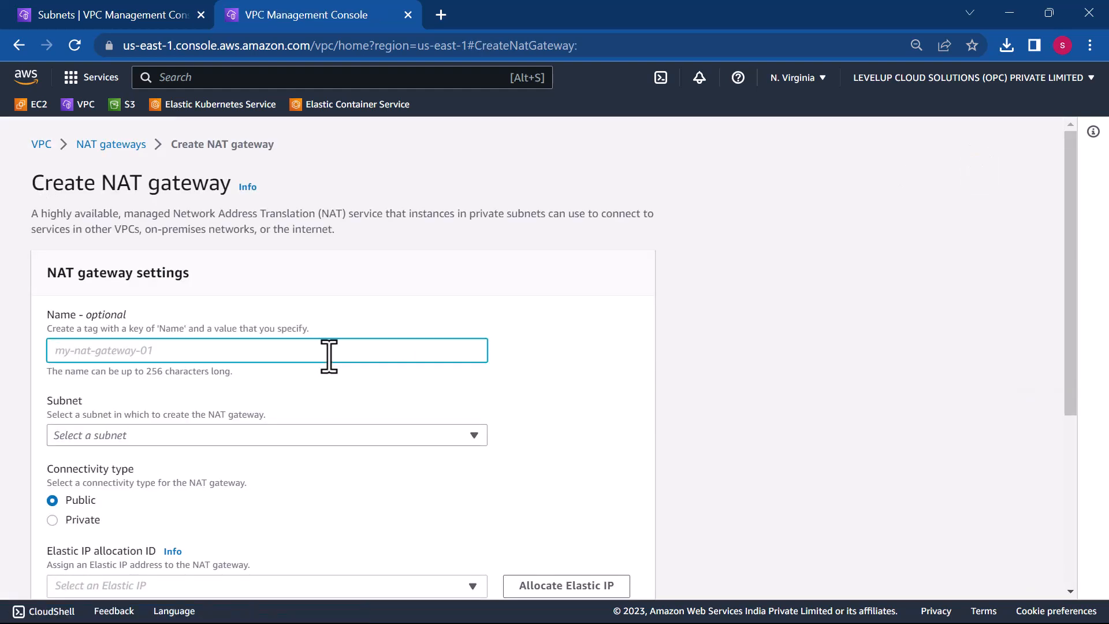
pyautogui.write('my-demo-nat')
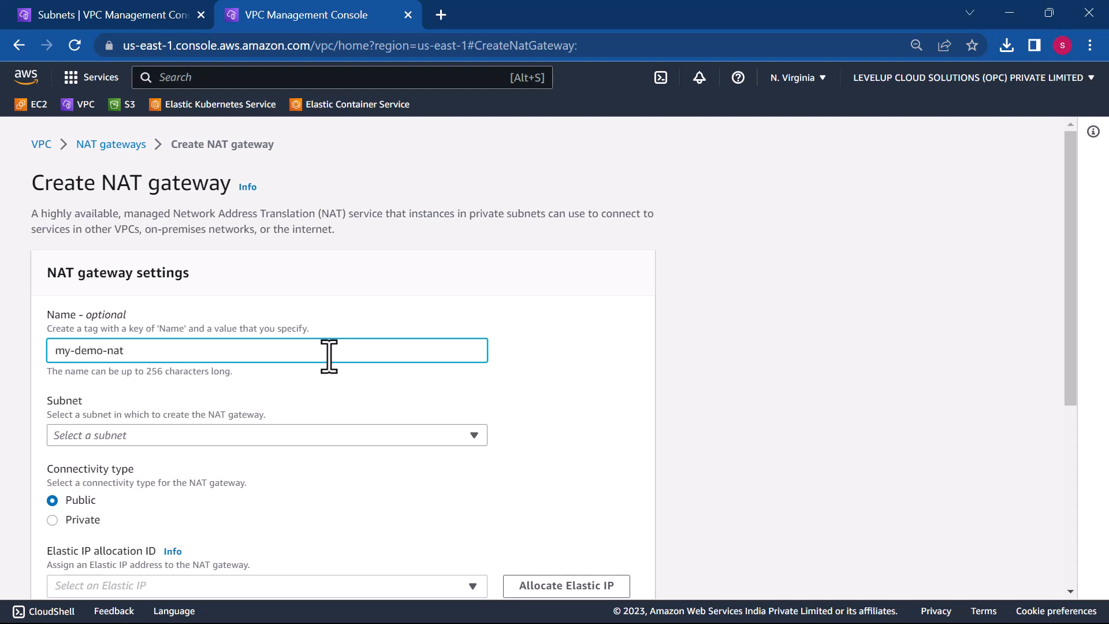
pyautogui.scroll(-1, 329, 354)
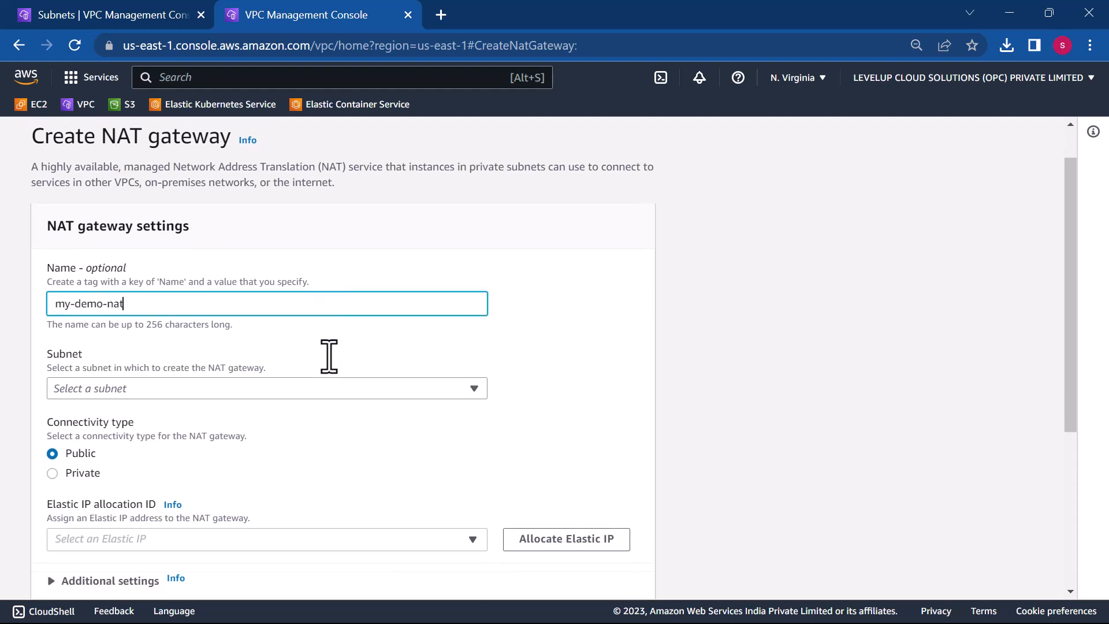
pyautogui.click(288, 387)
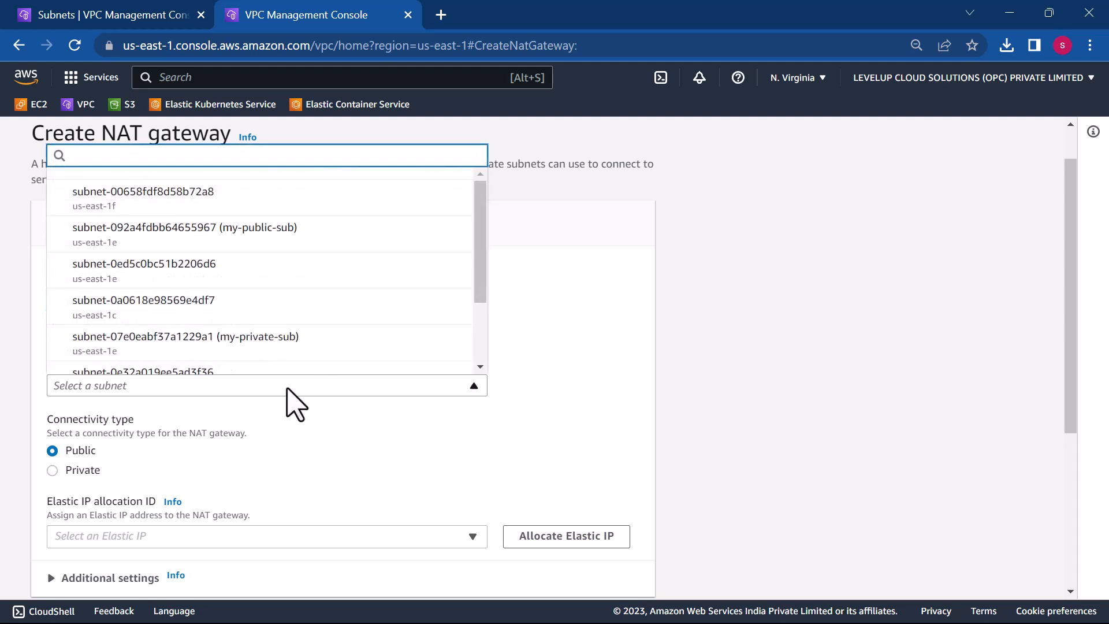
pyautogui.click(258, 242)
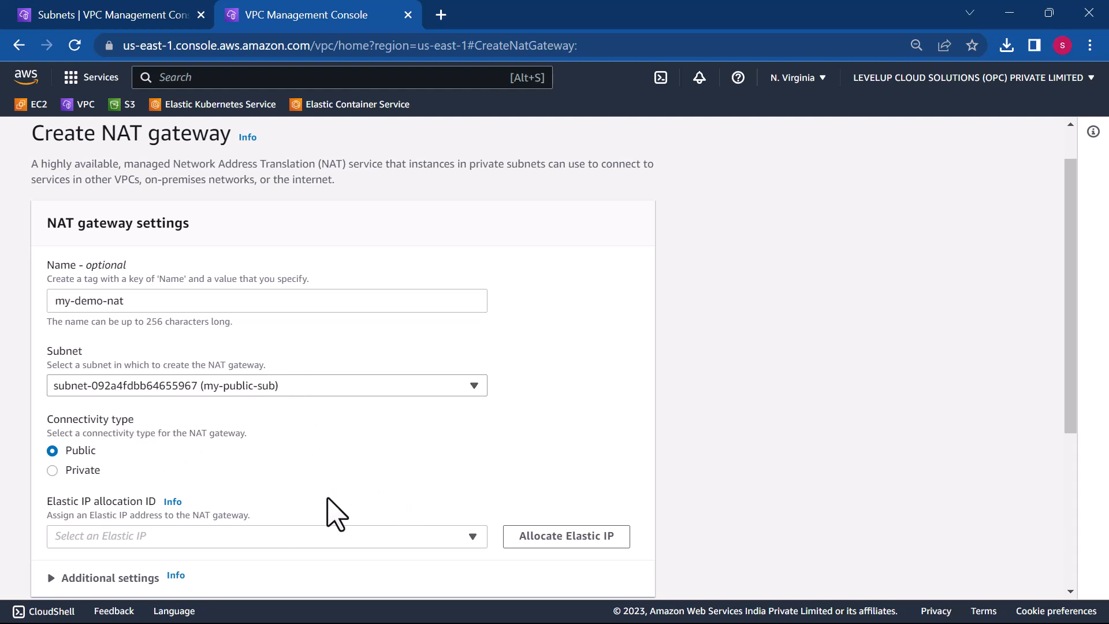
# - Allocate an Elastic IP for the my-demo-nat gateway and create the NAT gateway
pyautogui.scroll(-1, 334, 512)
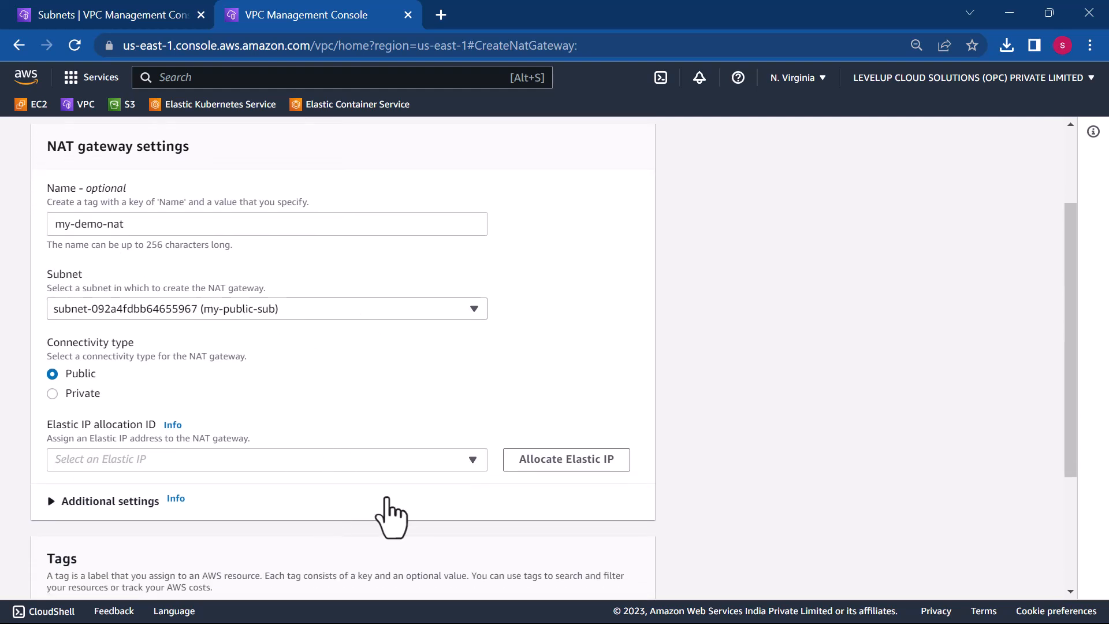
pyautogui.click(560, 462)
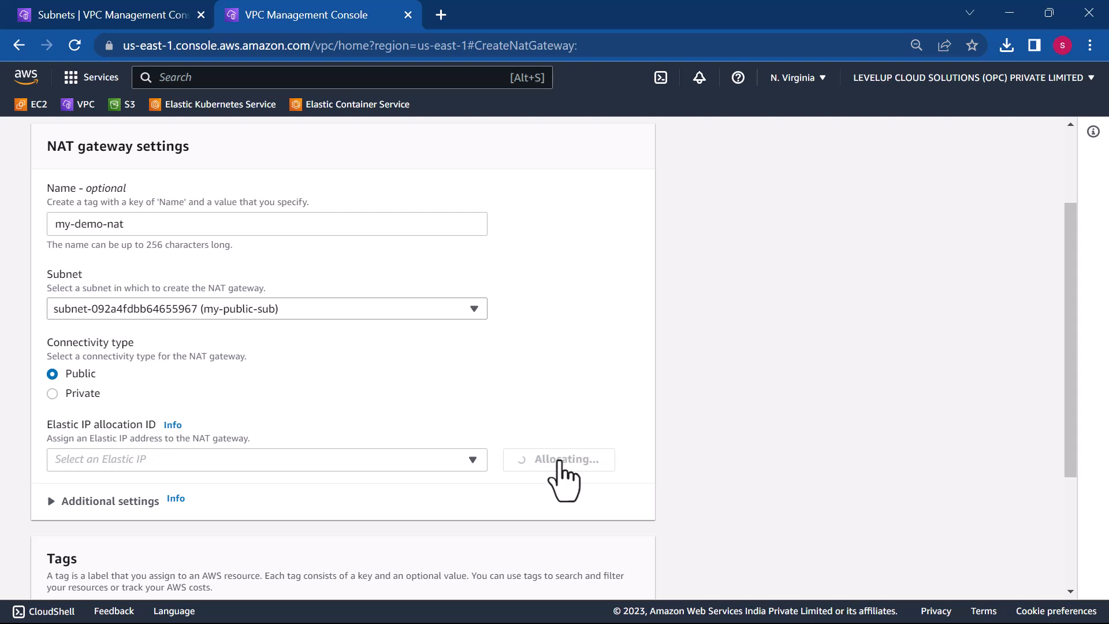
pyautogui.scroll(-5, 447, 494)
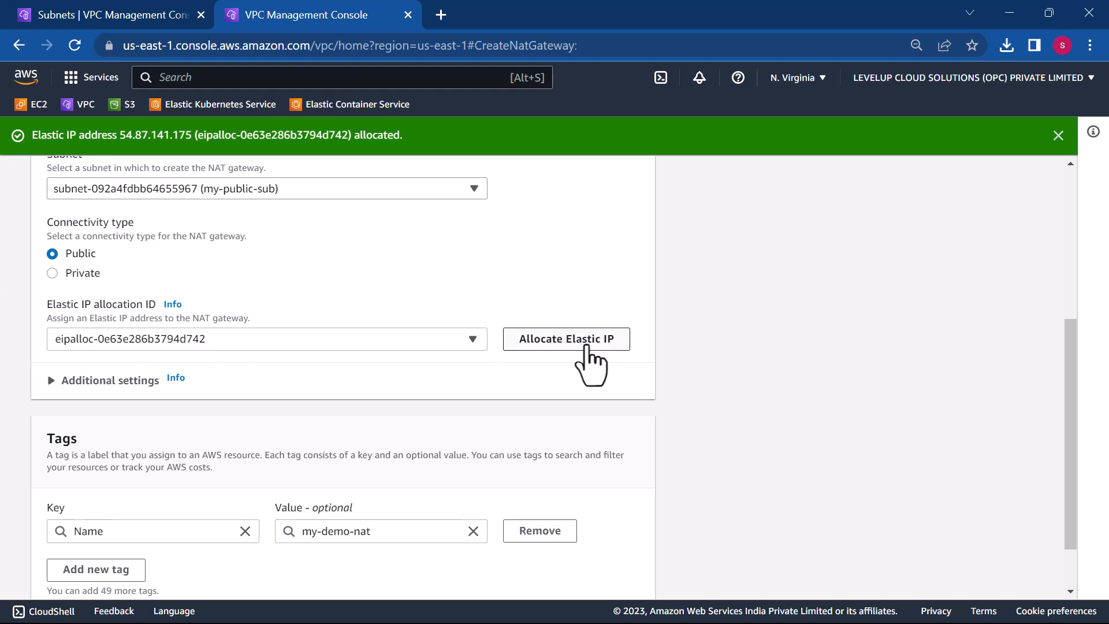
pyautogui.scroll(-1, 383, 405)
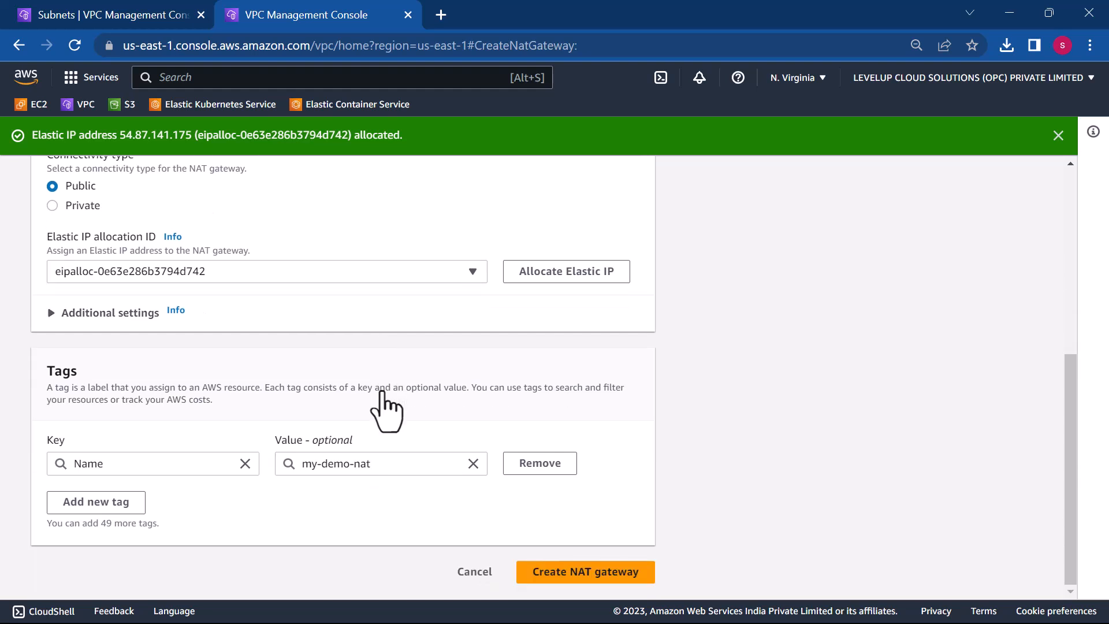
pyautogui.click(584, 571)
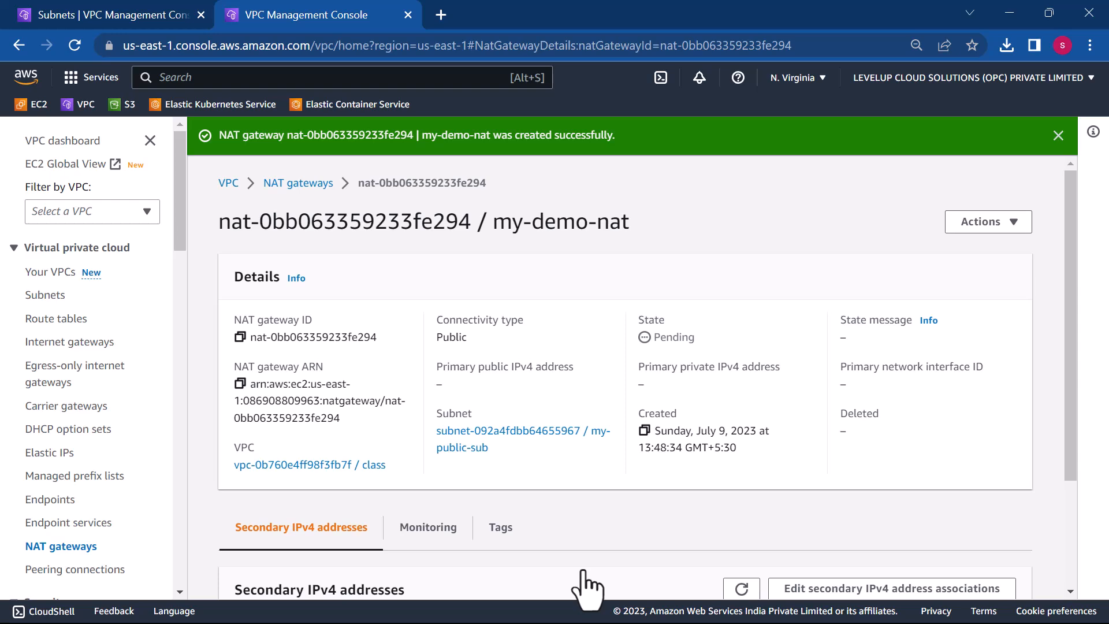
pyautogui.scroll(-2, 587, 585)
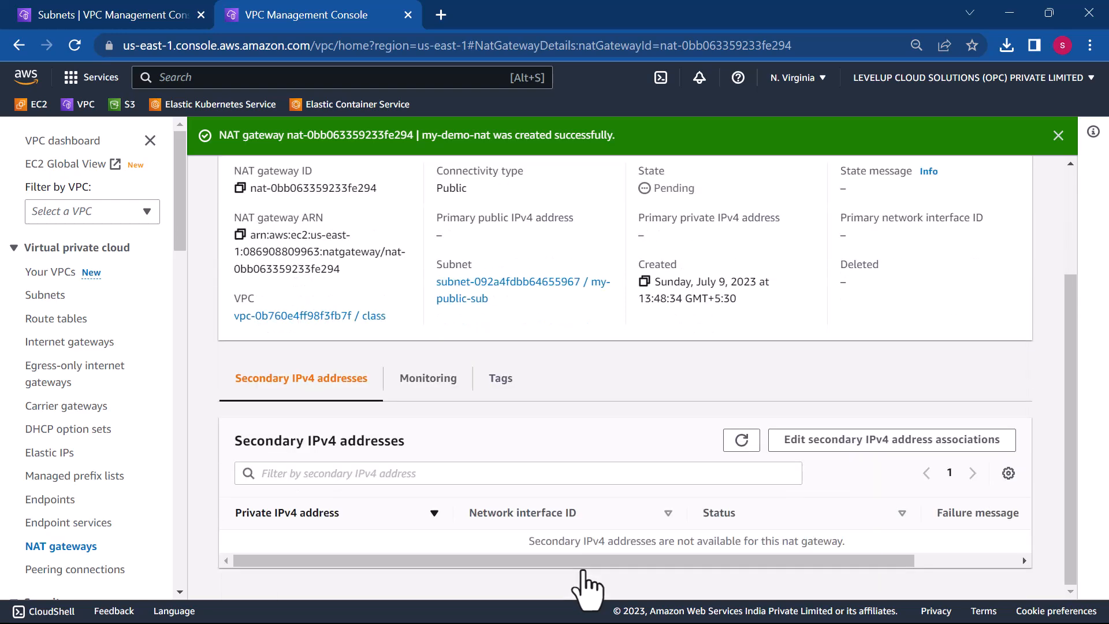
pyautogui.scroll(2, 445, 397)
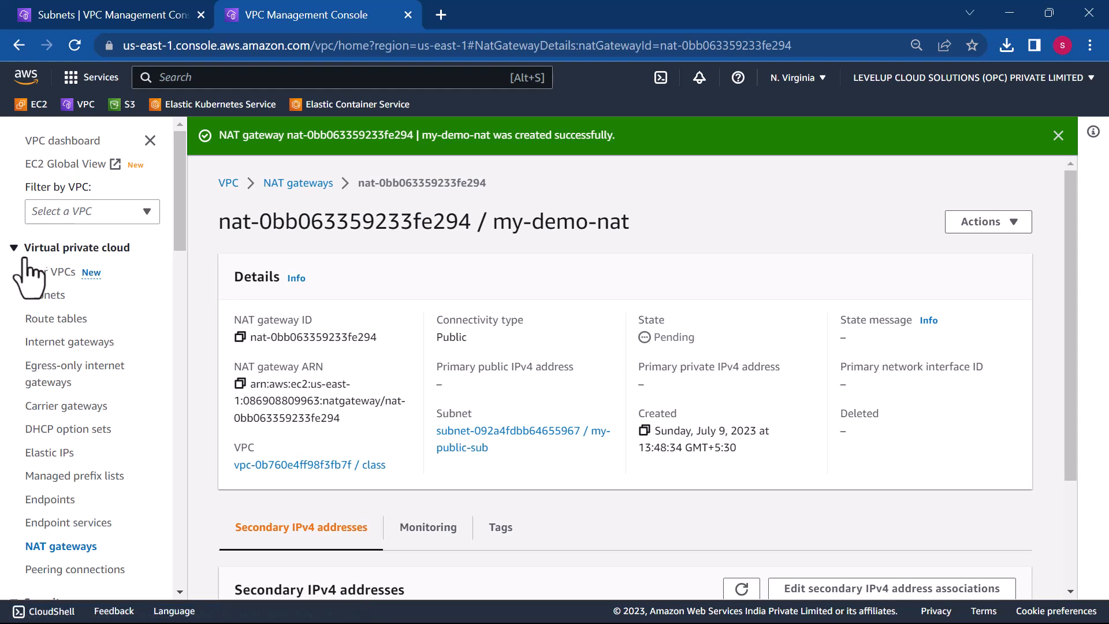
# - Create a route table named my-private-route-table in the class VPC
pyautogui.click(56, 295)
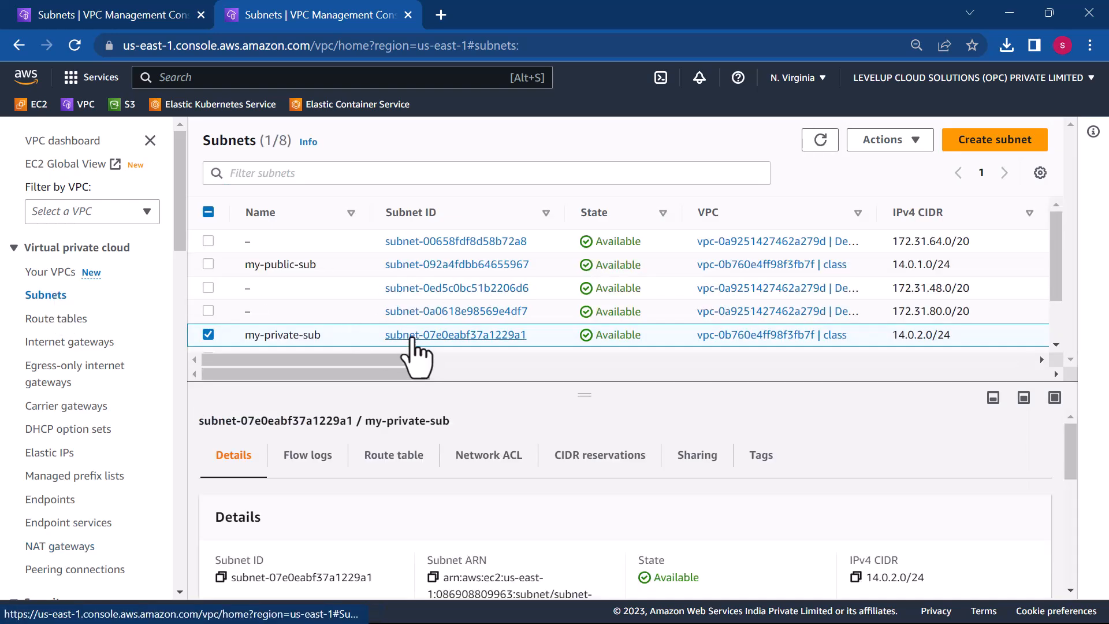
pyautogui.click(46, 323)
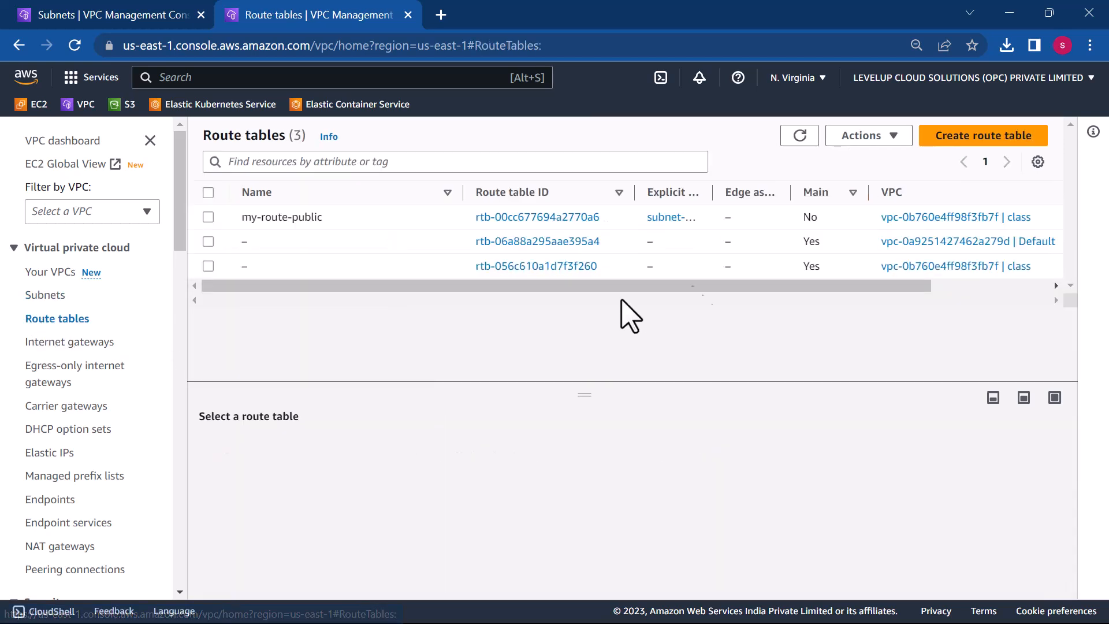
pyautogui.click(974, 136)
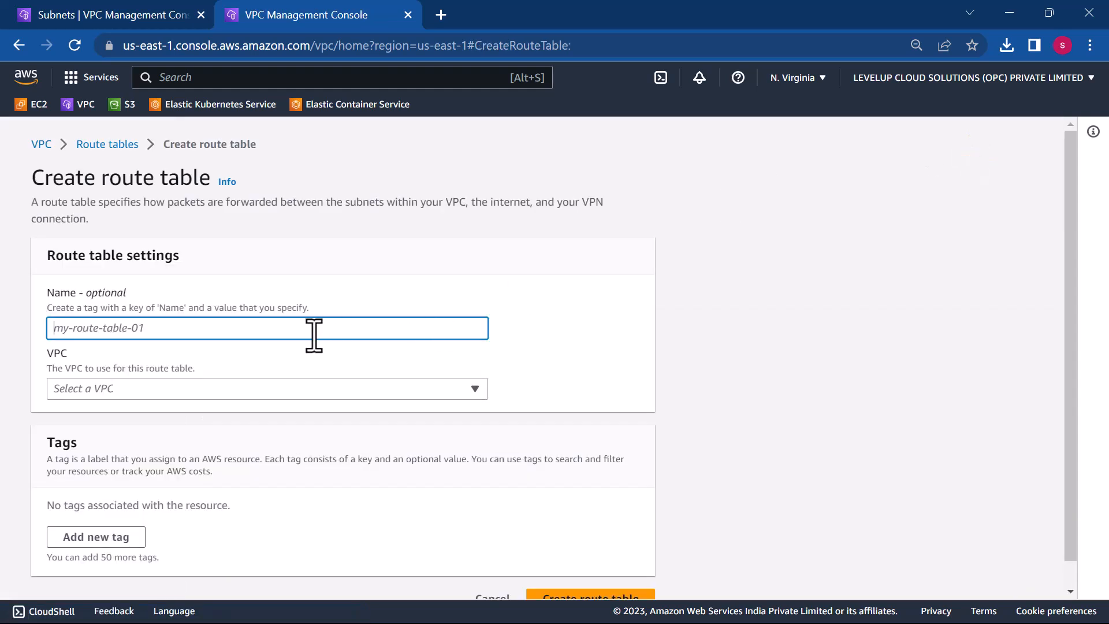
pyautogui.write('my-private-route-table')
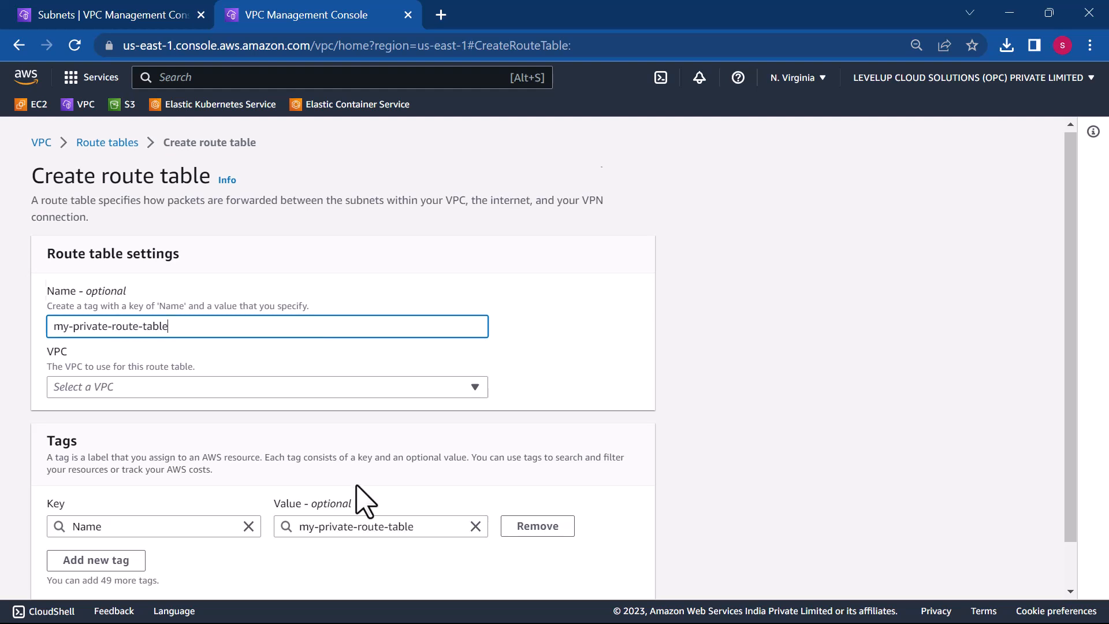
pyautogui.scroll(-1, 364, 496)
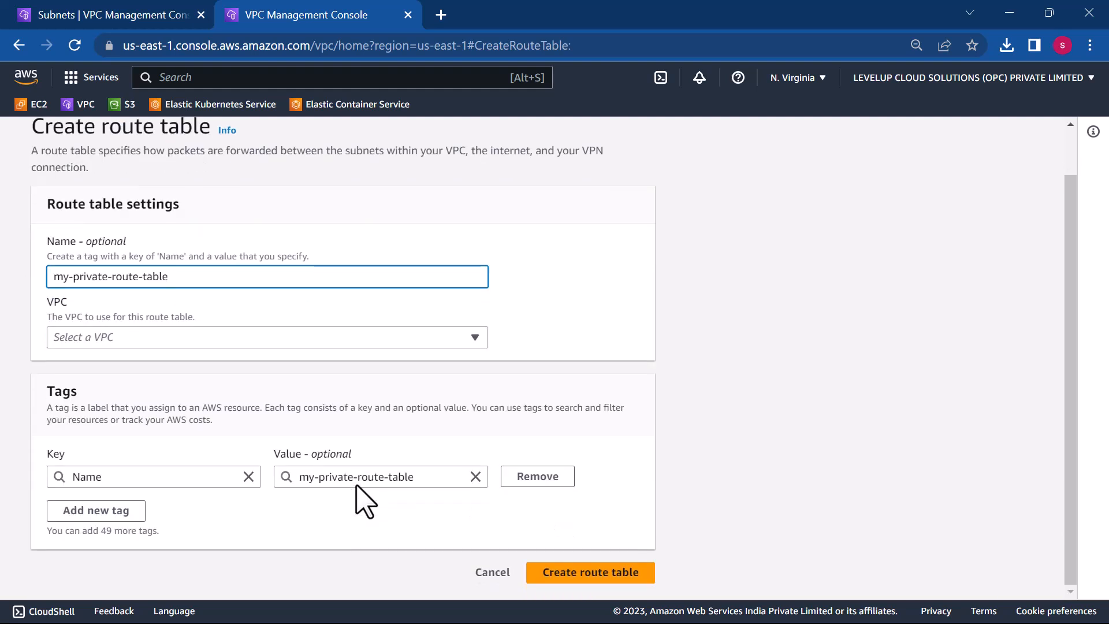
pyautogui.click(301, 339)
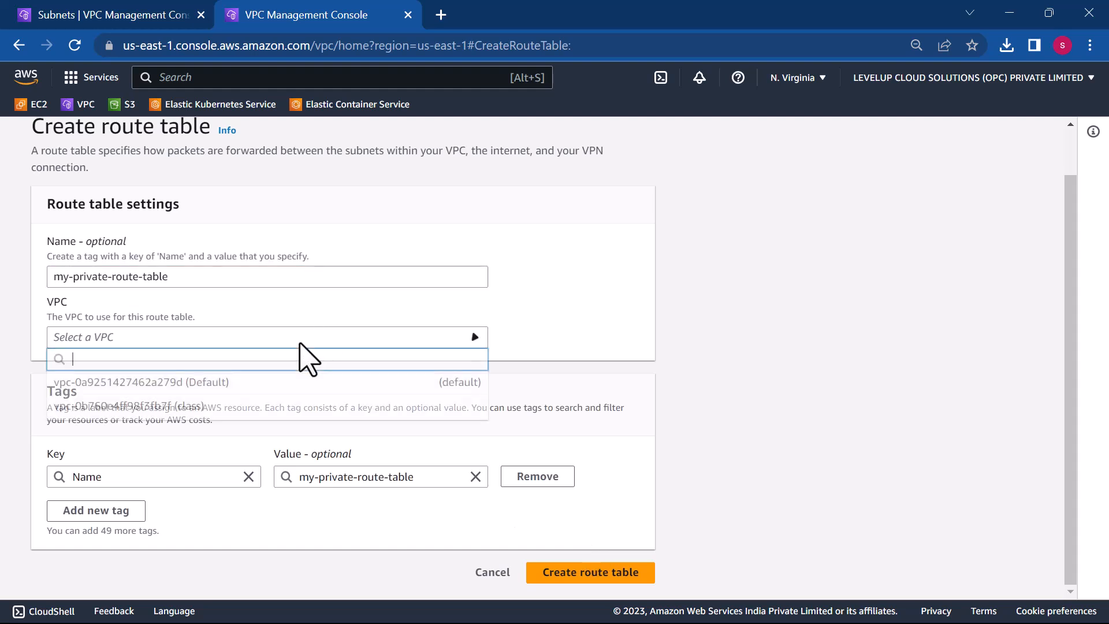
pyautogui.click(196, 406)
pyautogui.click(567, 578)
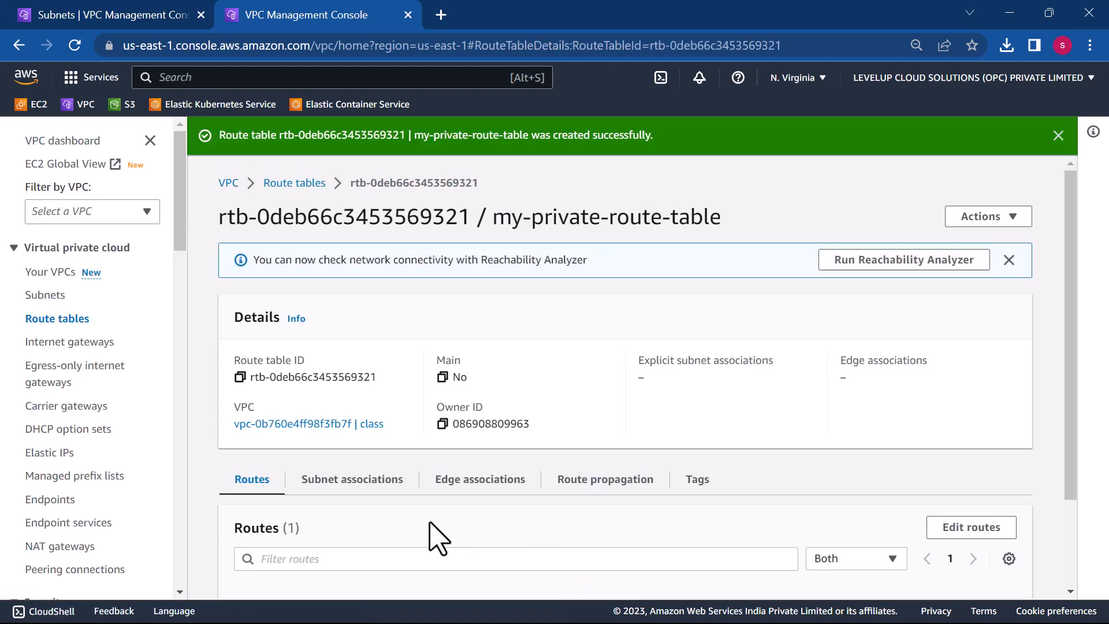
# - Add a route to my-private-route-table with destination 0.0.0.0/0 and the my-demo-nat NAT gateway as target, and save it
pyautogui.scroll(-2, 434, 538)
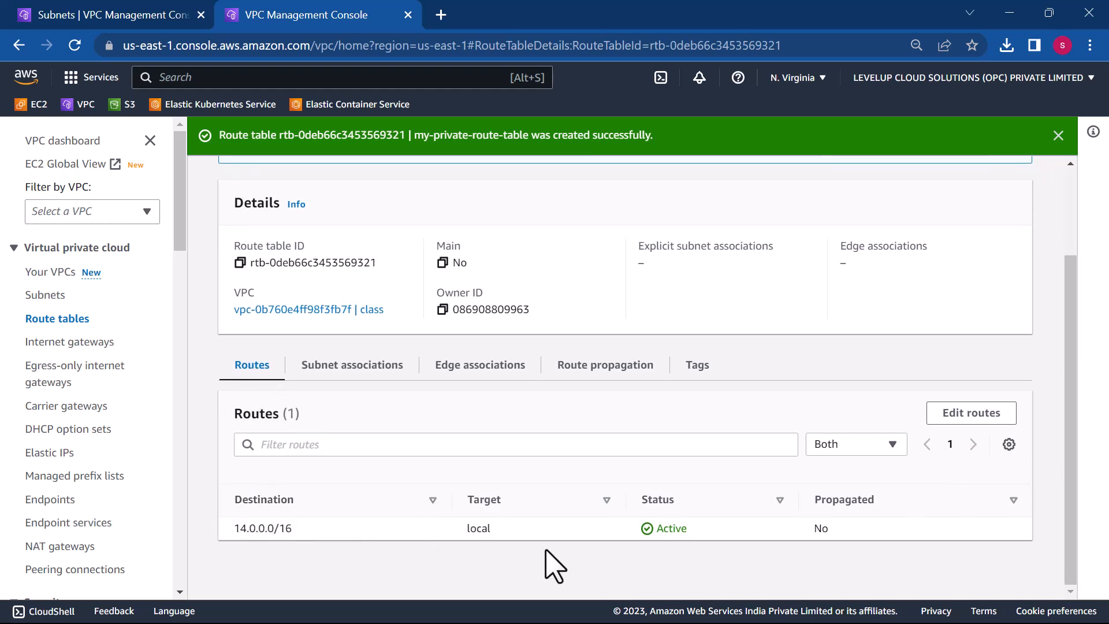
pyautogui.click(965, 420)
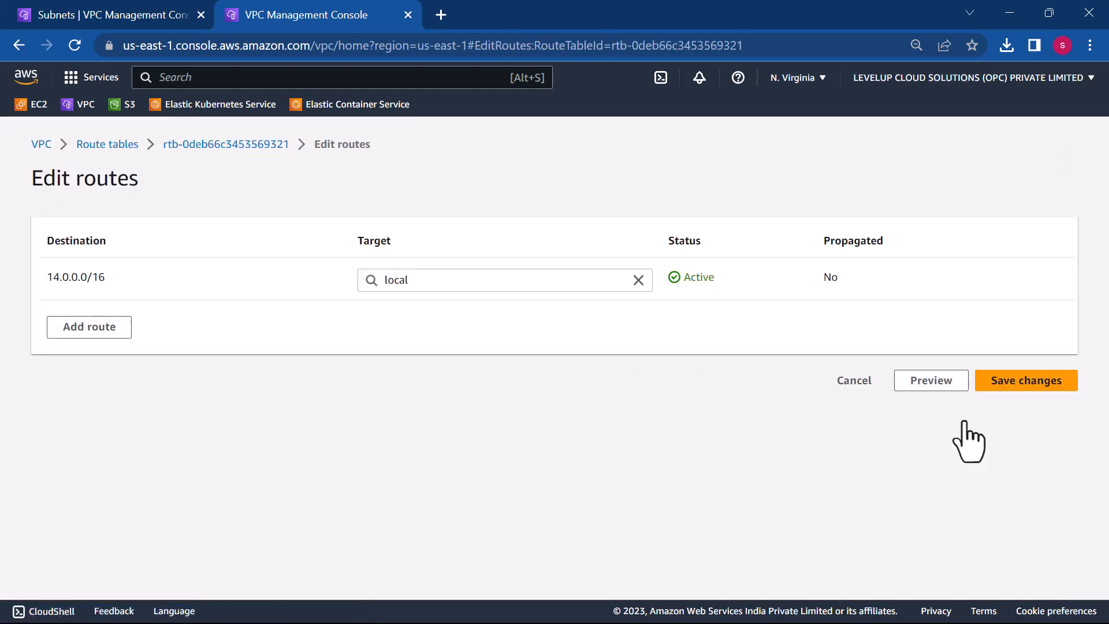
pyautogui.click(83, 327)
pyautogui.click(83, 325)
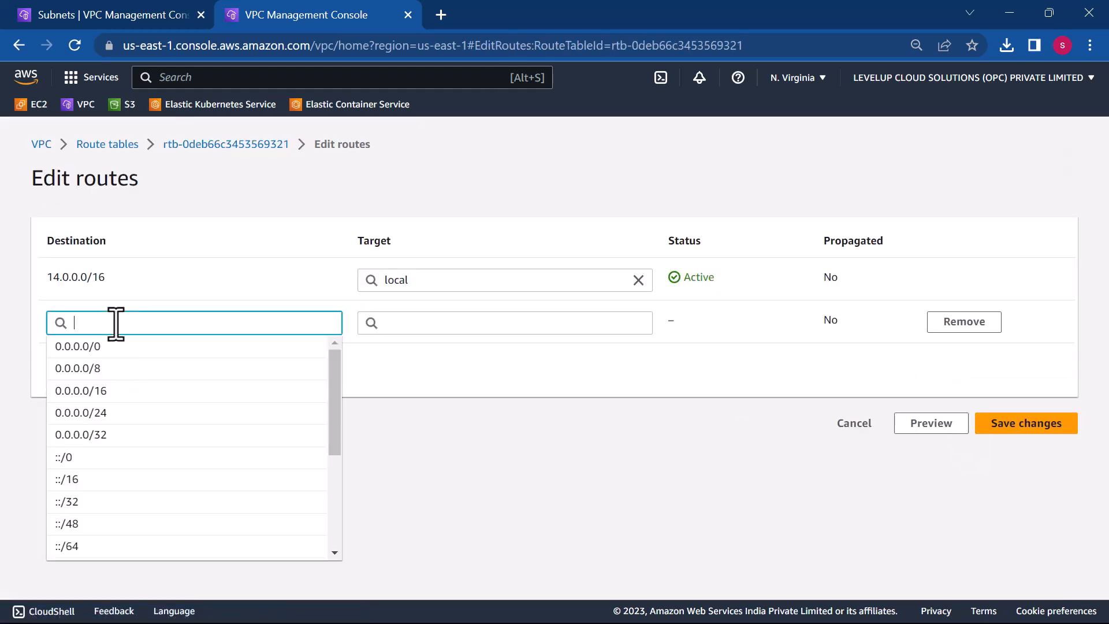
pyautogui.click(89, 348)
pyautogui.click(434, 325)
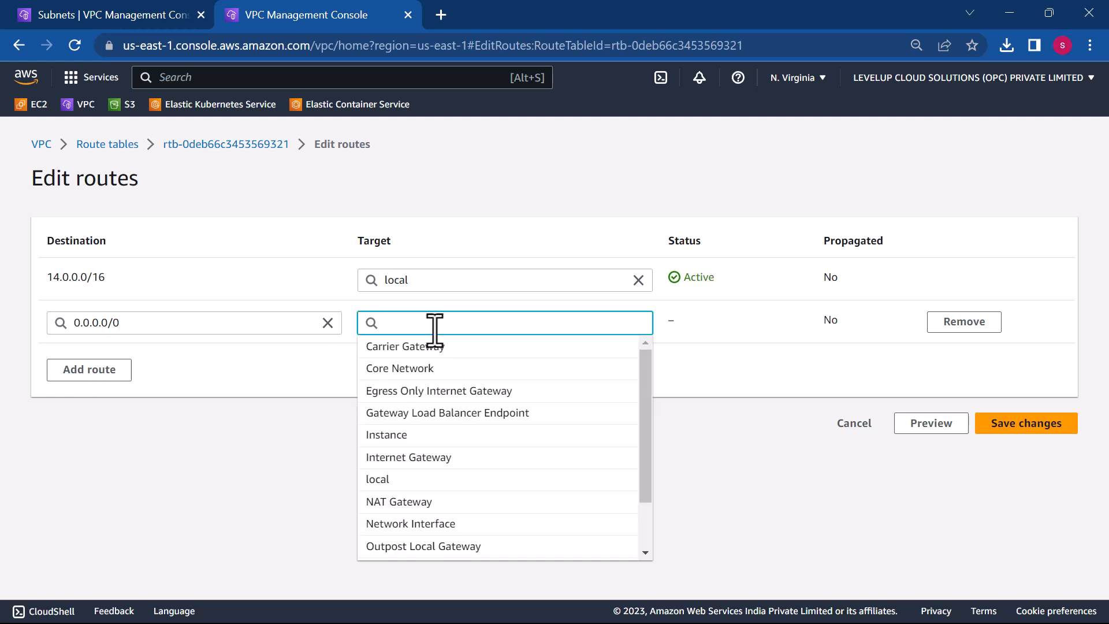
pyautogui.click(406, 500)
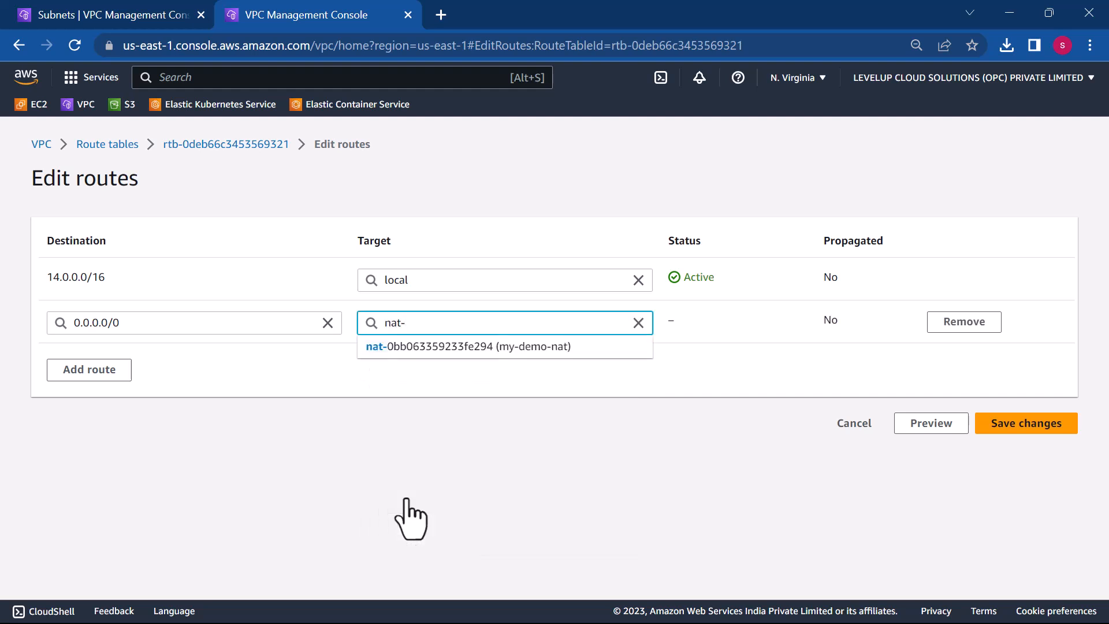
pyautogui.click(426, 345)
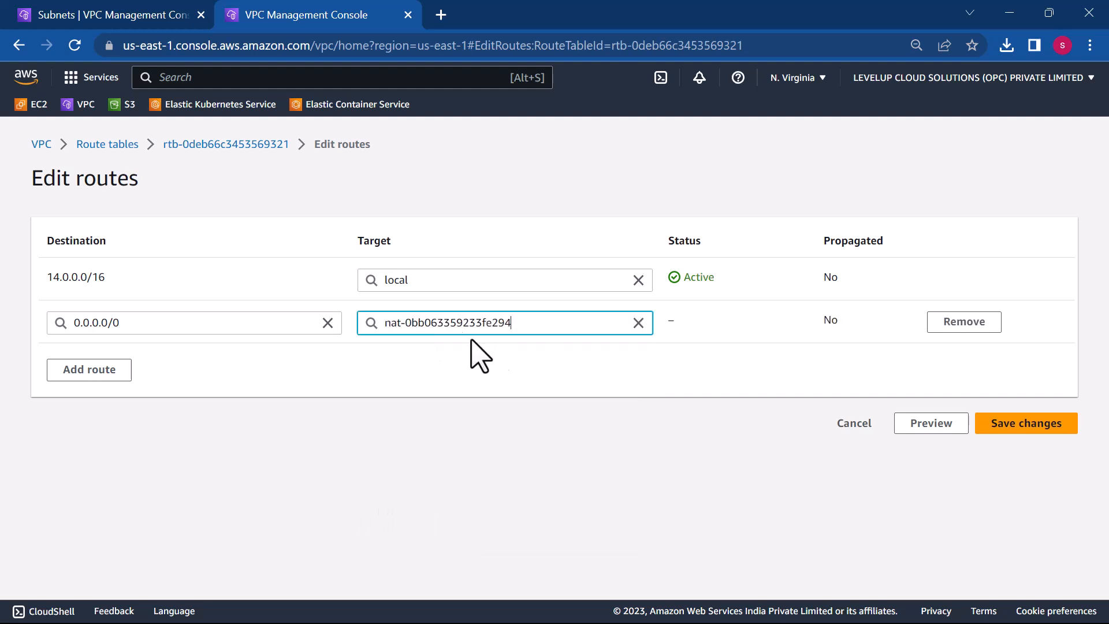
pyautogui.click(1043, 428)
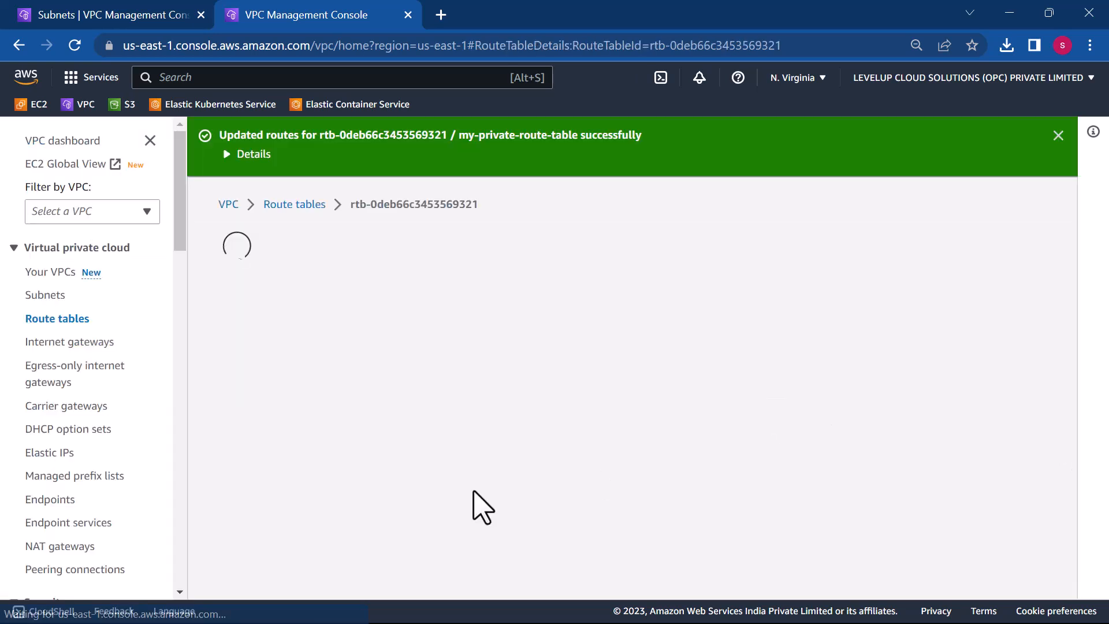
pyautogui.scroll(-3, 483, 508)
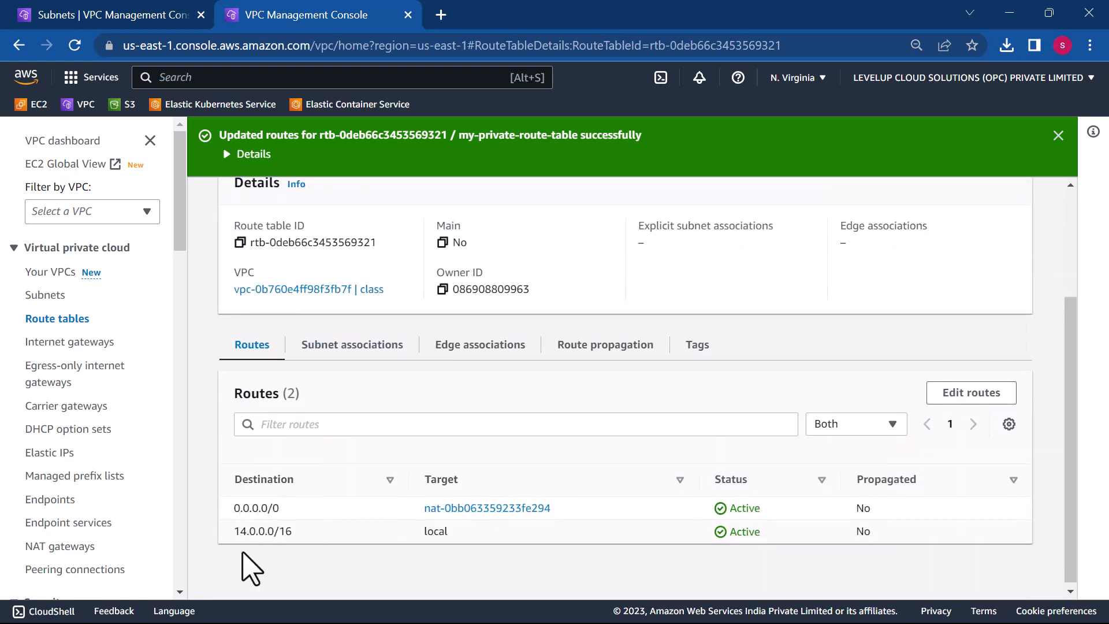
# - Associate the my-private-sub subnet with my-private-route-table and save the association
pyautogui.scroll(2, 426, 526)
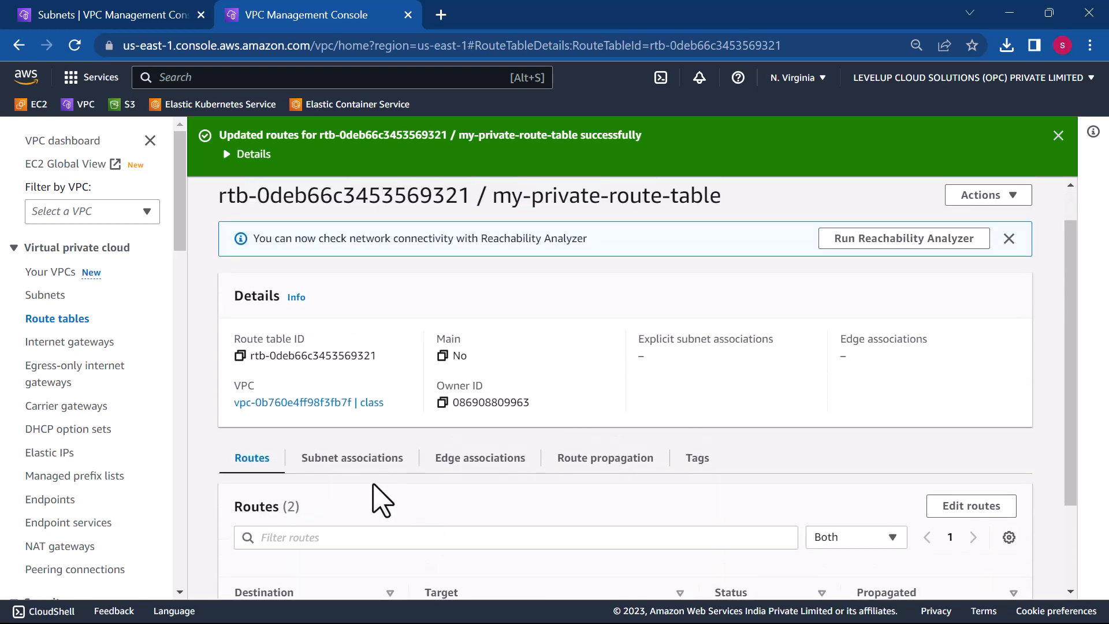
pyautogui.click(336, 459)
pyautogui.scroll(-2, 632, 514)
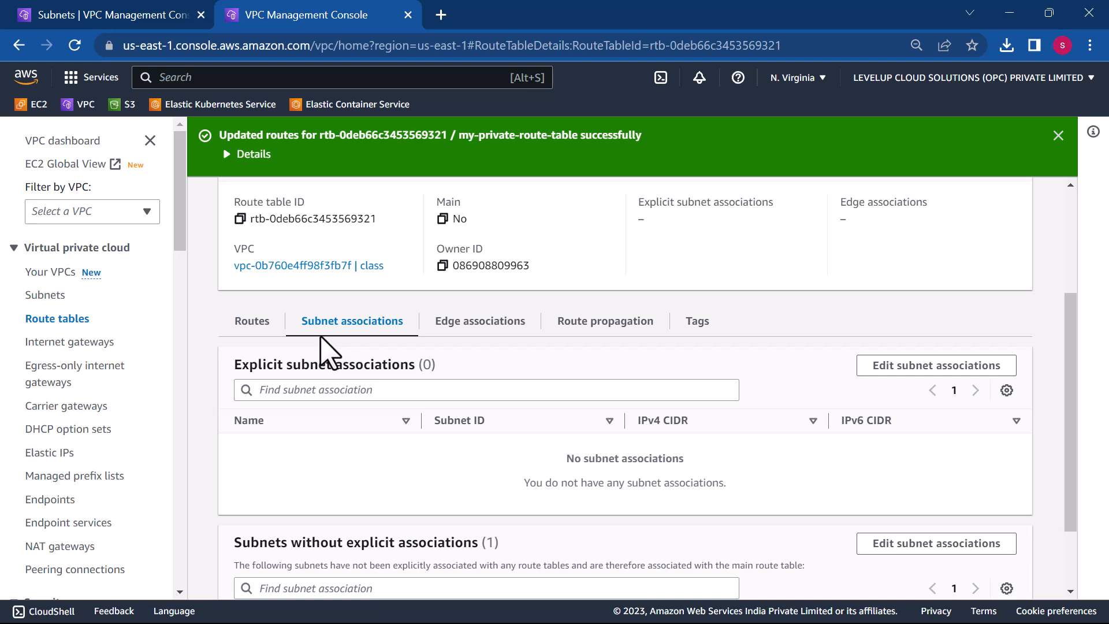
pyautogui.click(915, 366)
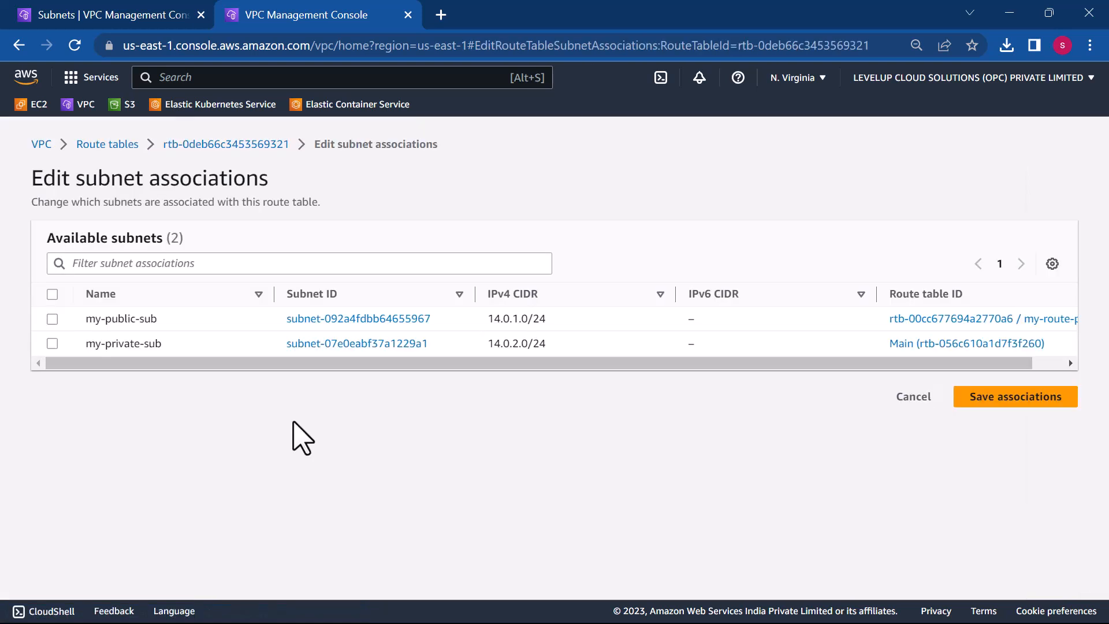
pyautogui.click(51, 344)
pyautogui.click(989, 509)
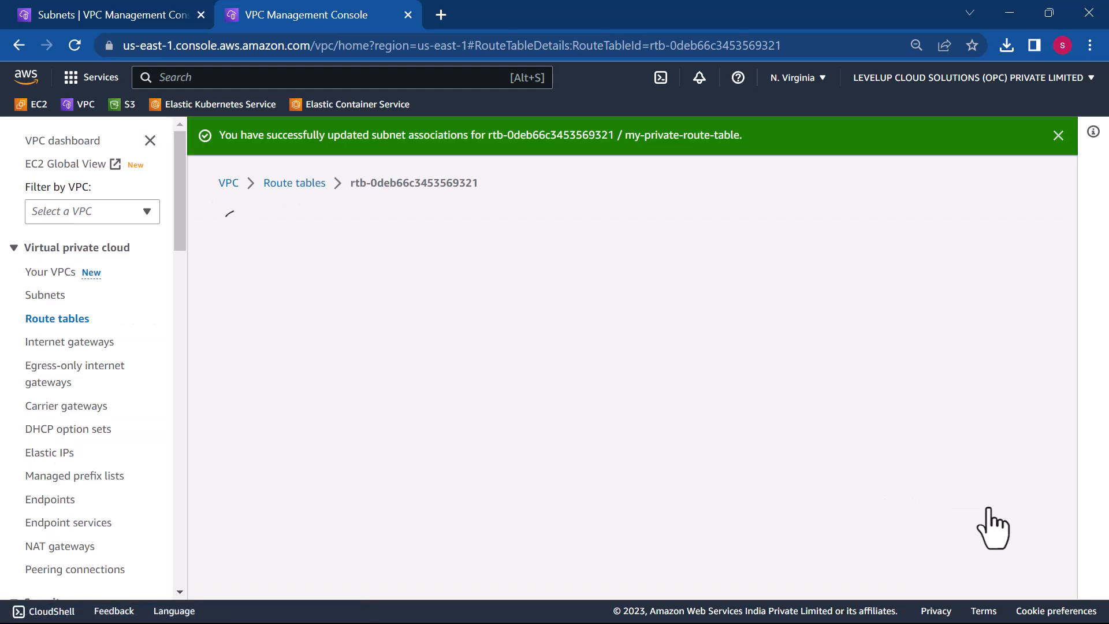
# - Examine the route table routes of my-private-sub and compare them with those of my-public-sub
pyautogui.click(40, 295)
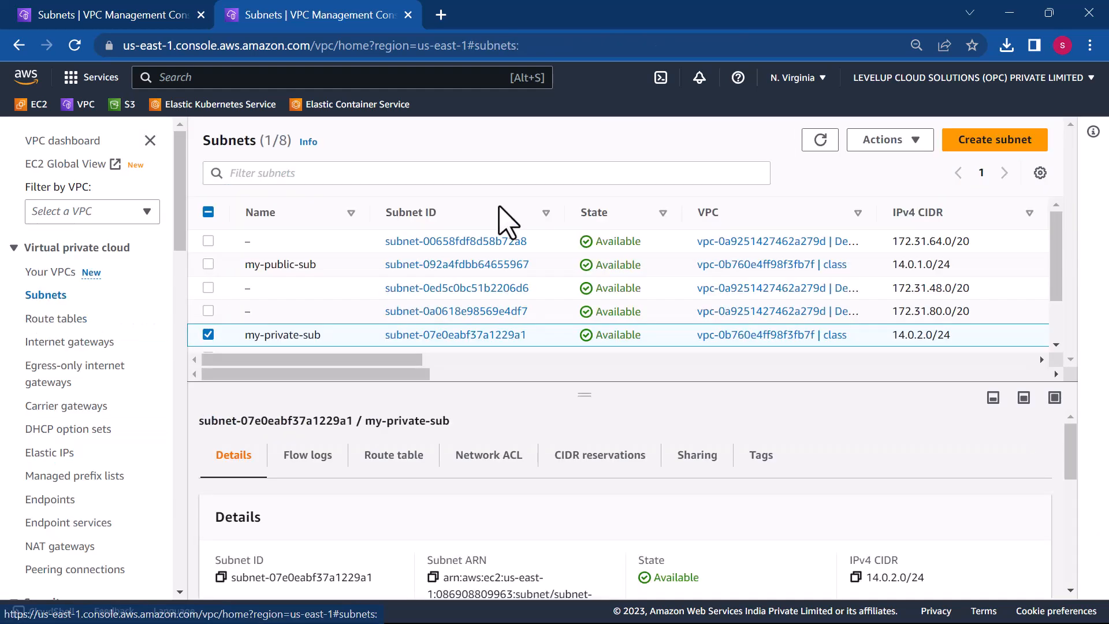
pyautogui.scroll(-2, 437, 507)
pyautogui.scroll(1, 427, 531)
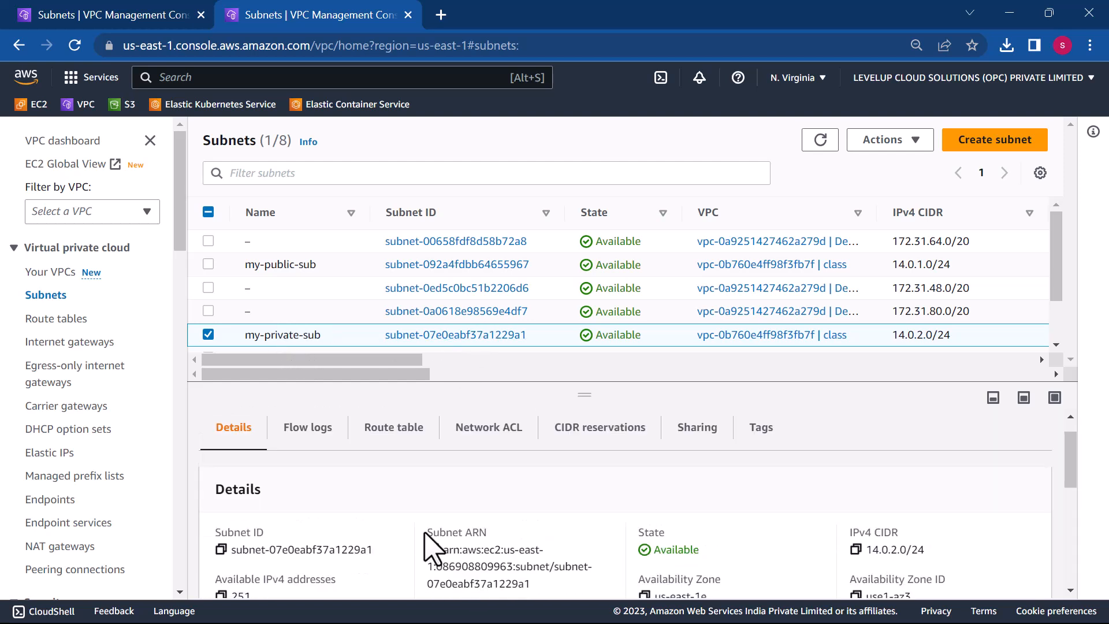
pyautogui.click(379, 457)
pyautogui.scroll(-3, 433, 520)
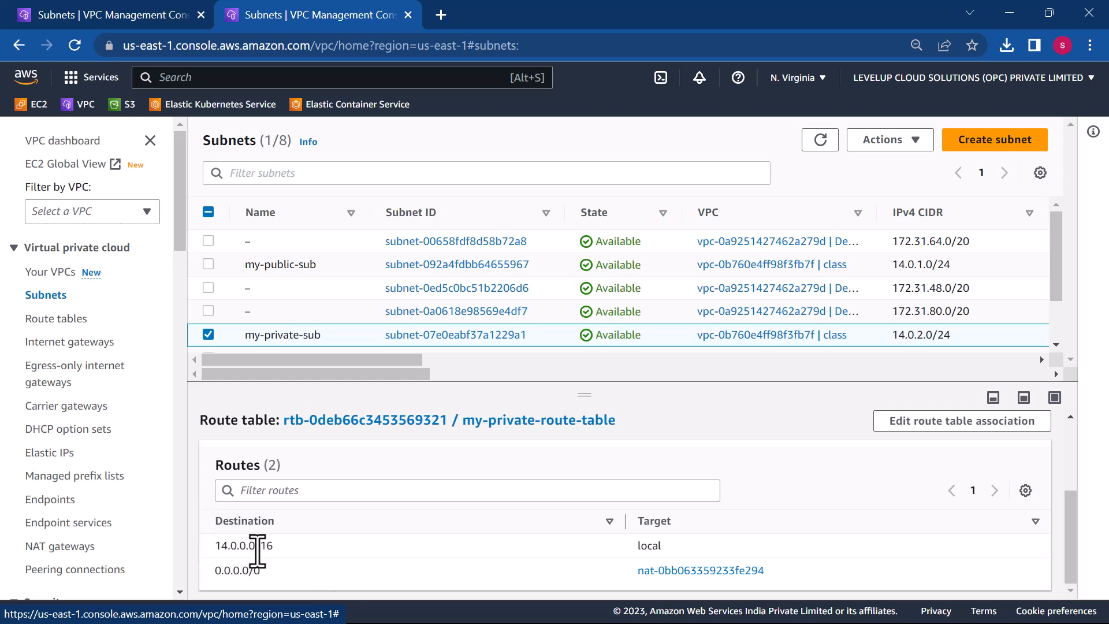
pyautogui.click(135, 9)
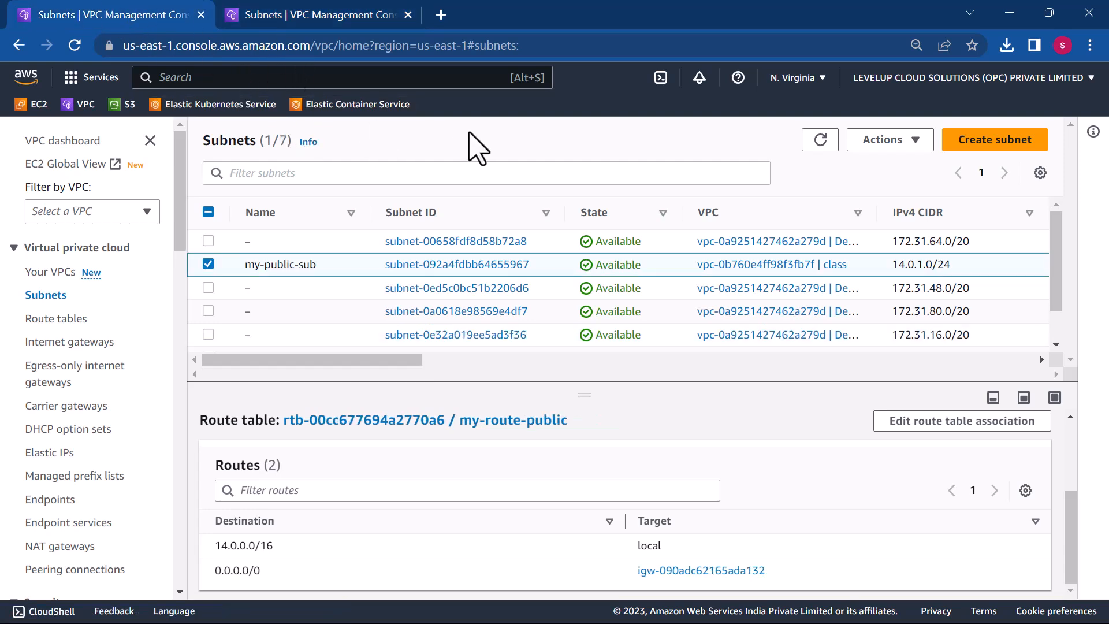
# - Start a new EC2 instance named my-web-server with the Microsoft Windows Server 2022 Base image
pyautogui.click(31, 107)
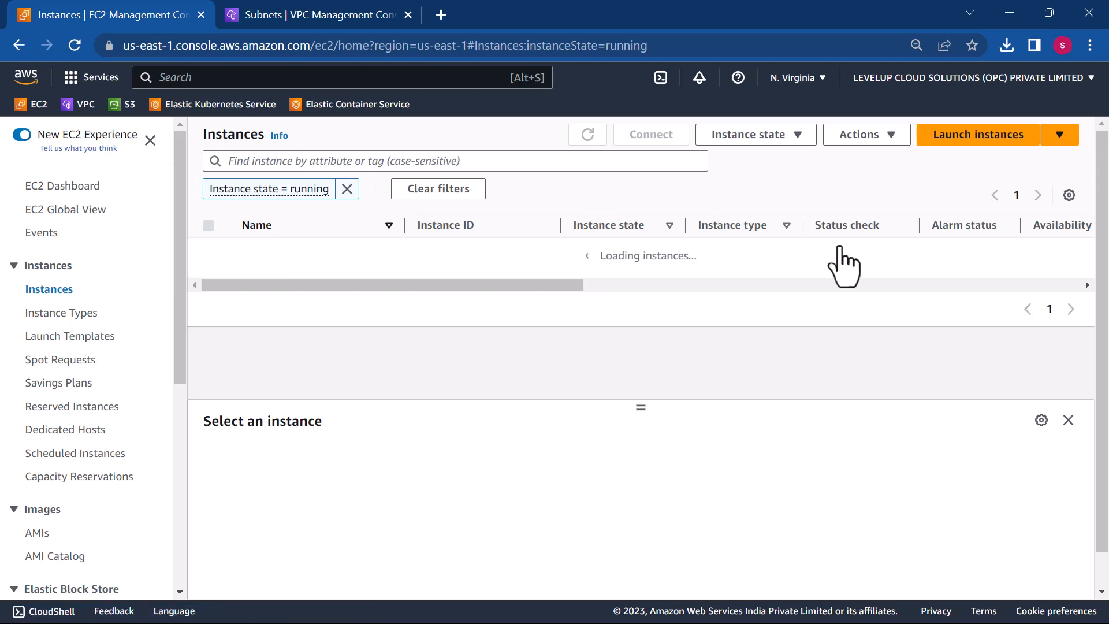
pyautogui.click(958, 152)
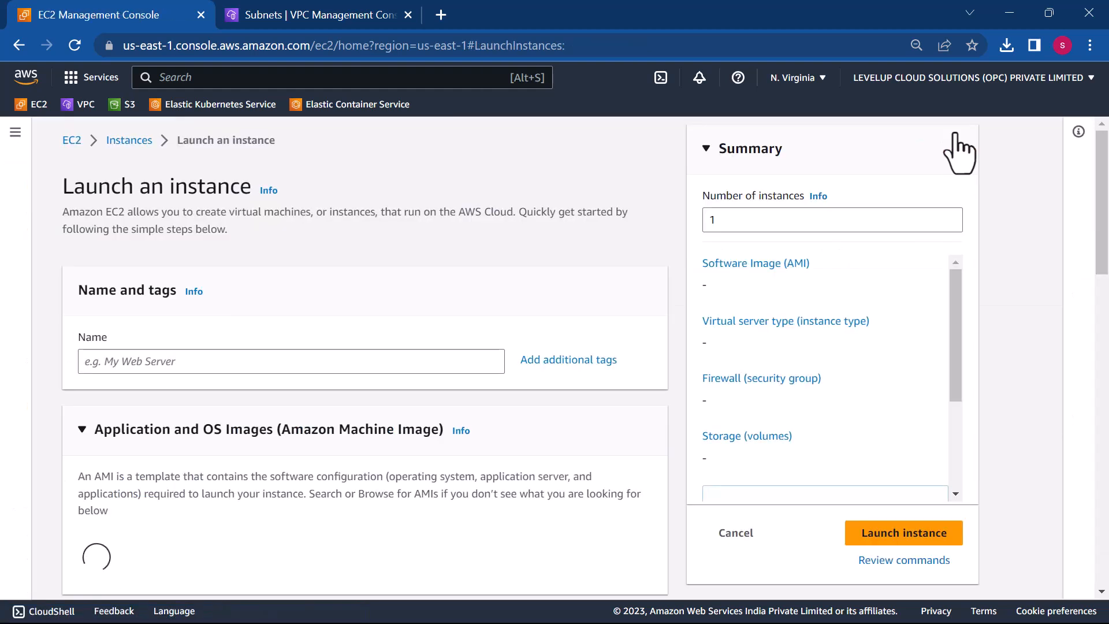
pyautogui.click(457, 368)
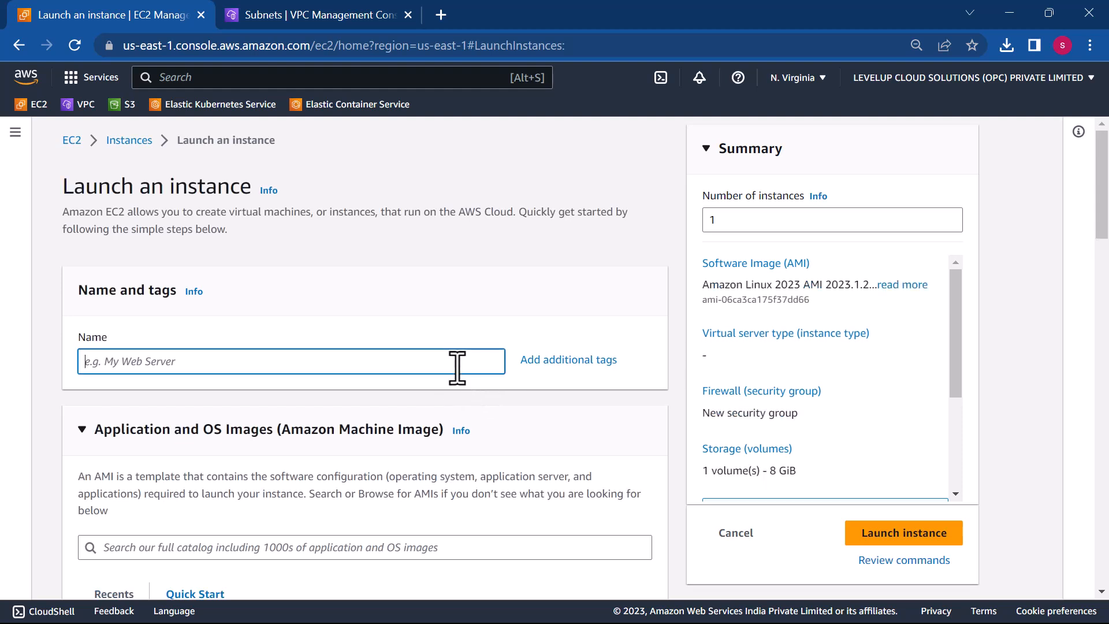
pyautogui.write('my-web-server')
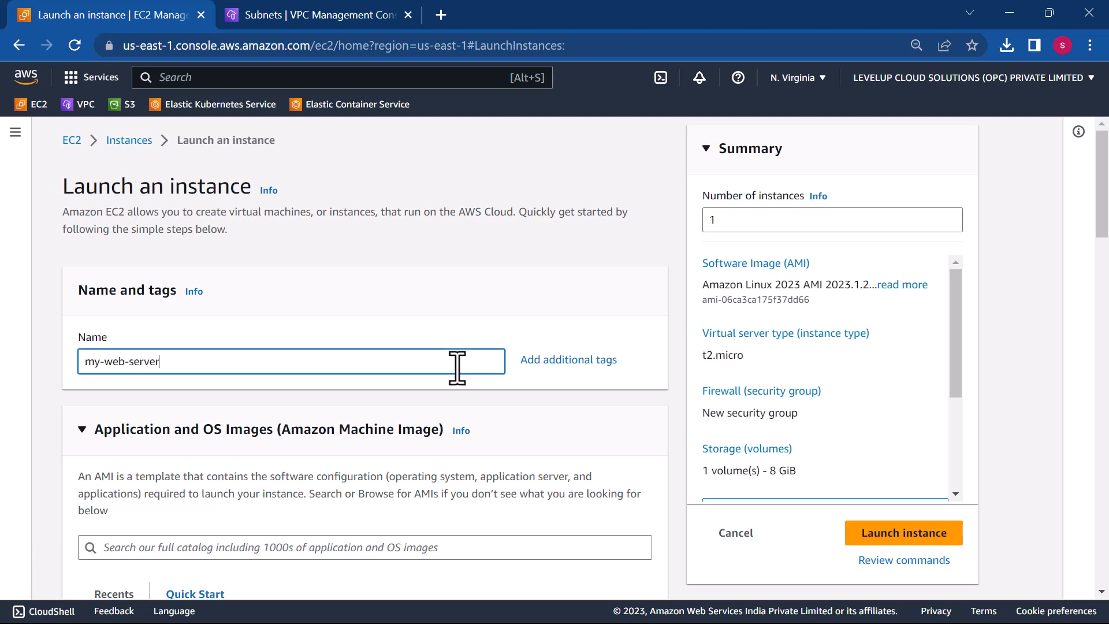
pyautogui.scroll(-5, 457, 367)
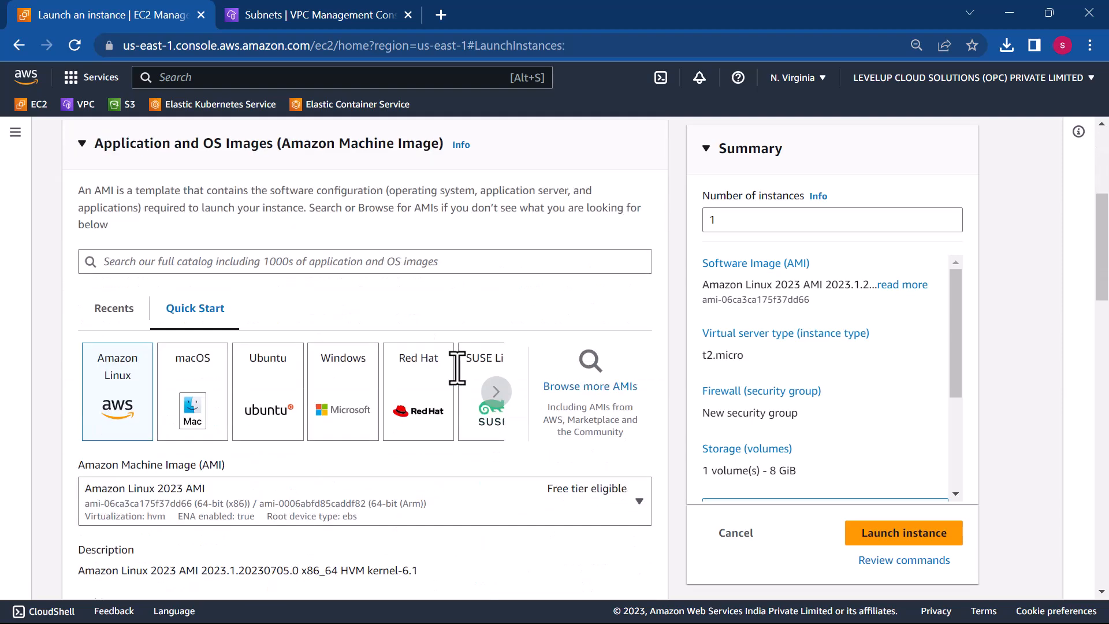
pyautogui.click(350, 394)
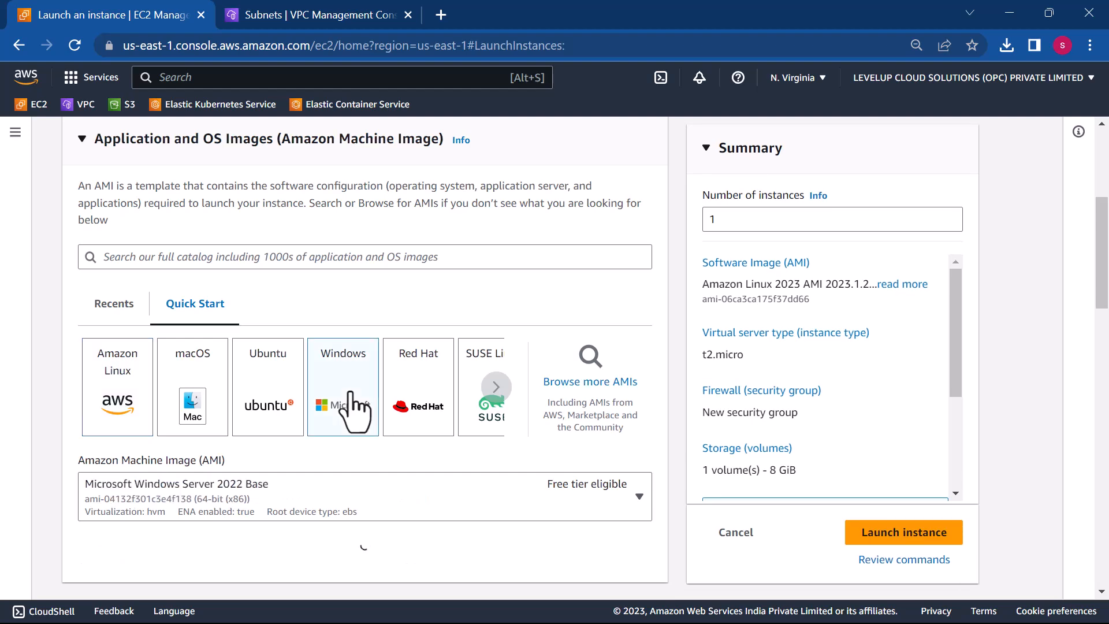
# - Assign the existing mykeypai key pair to the my-web-server instance
pyautogui.scroll(-6, 475, 578)
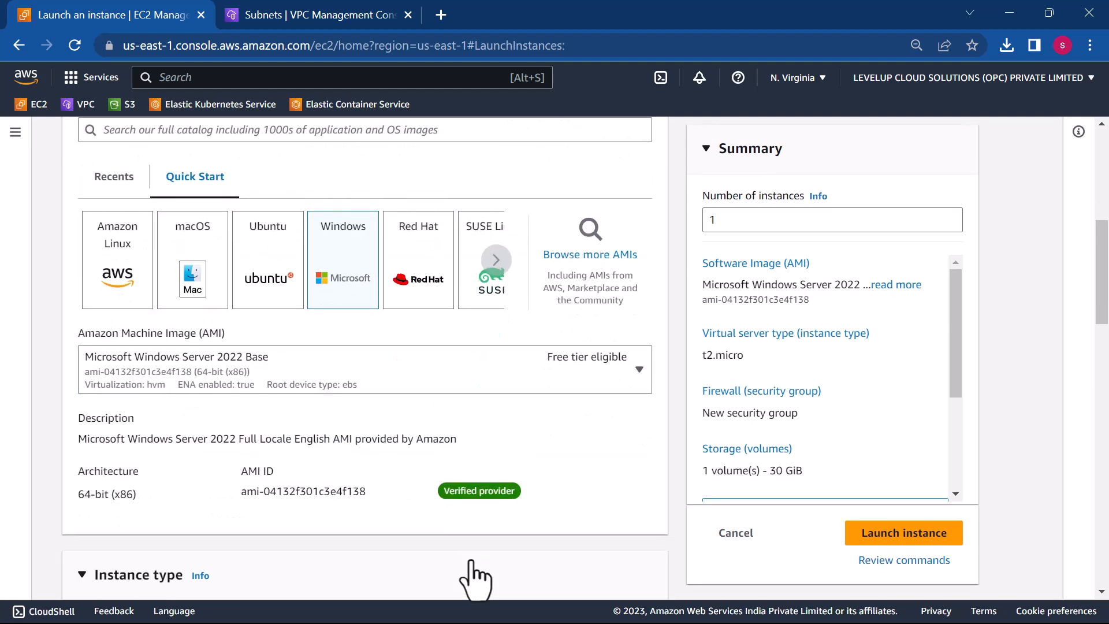
pyautogui.scroll(-5, 474, 578)
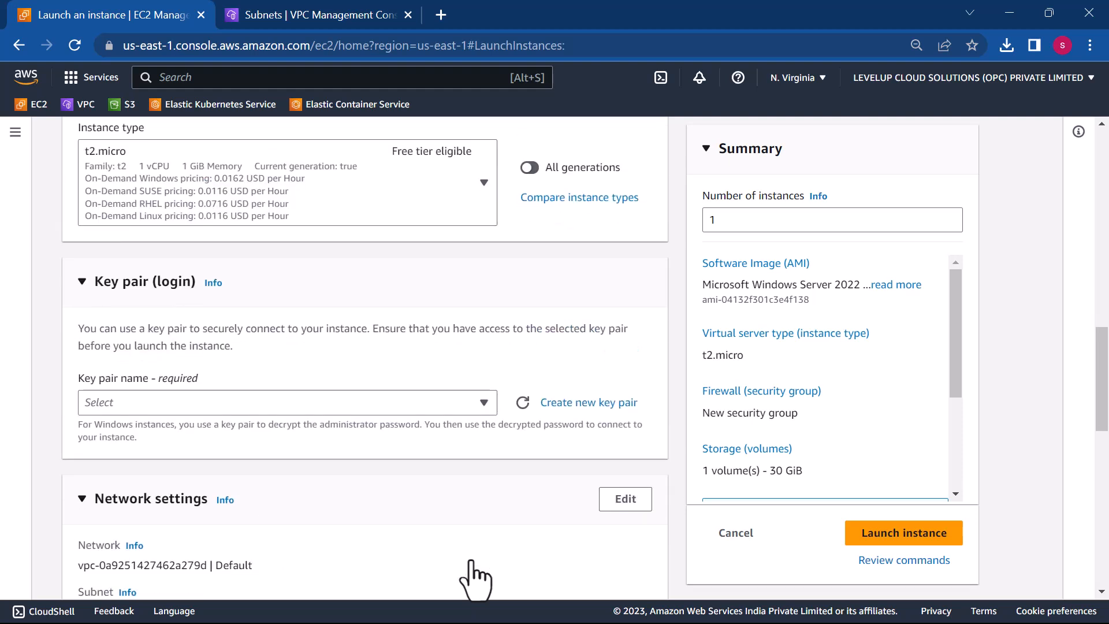
pyautogui.click(316, 304)
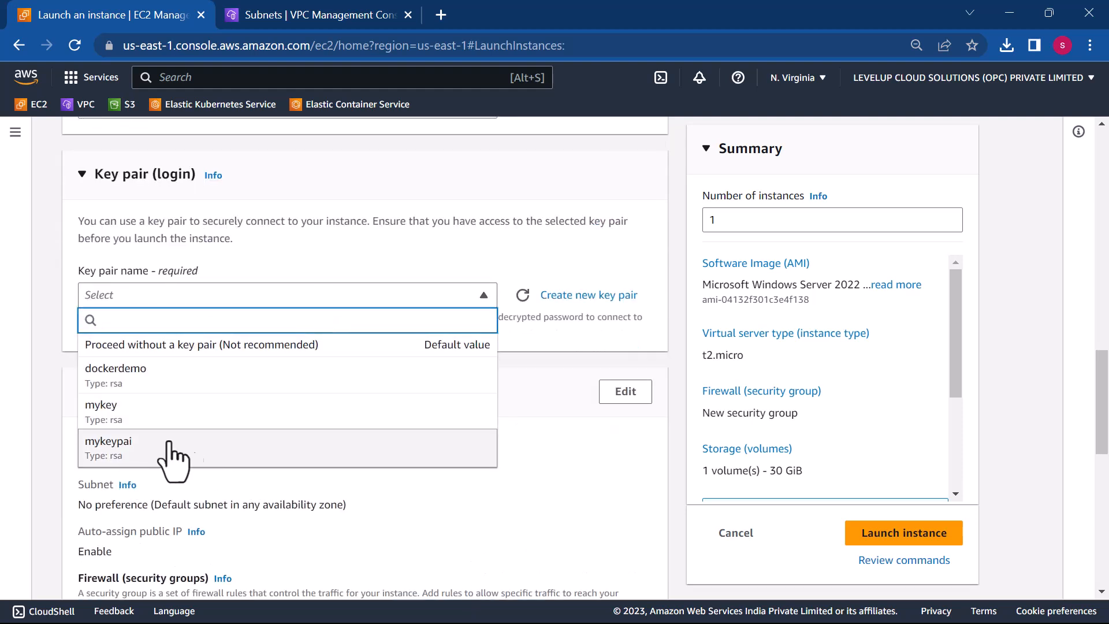
pyautogui.click(171, 454)
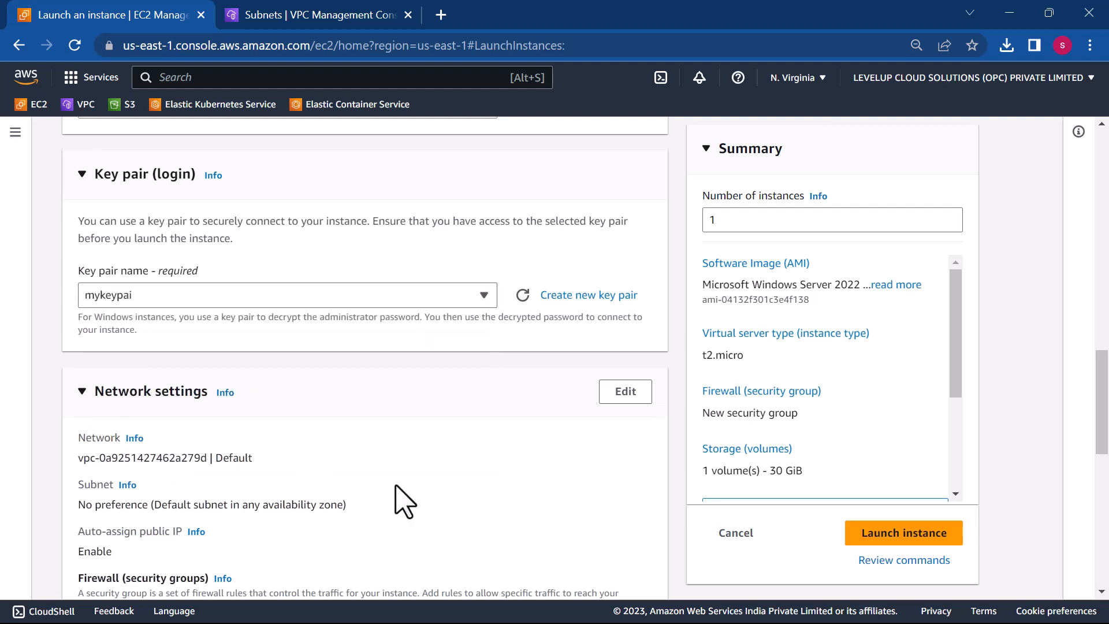
# - Place the instance in the class VPC and the my-private-sub subnet in the network settings
pyautogui.scroll(-2, 404, 501)
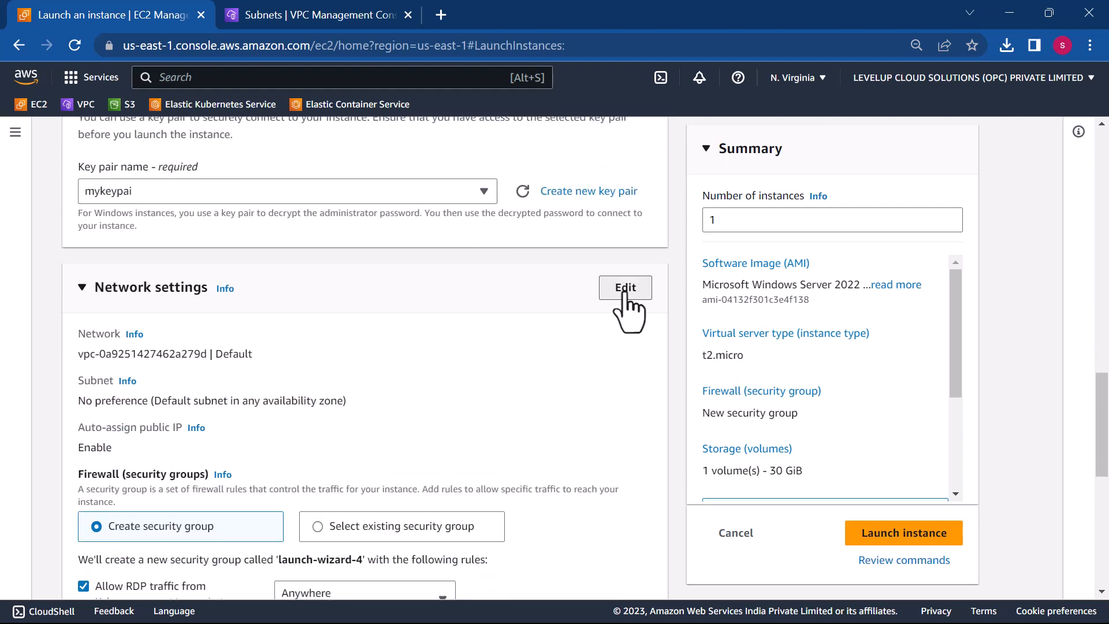
pyautogui.click(625, 292)
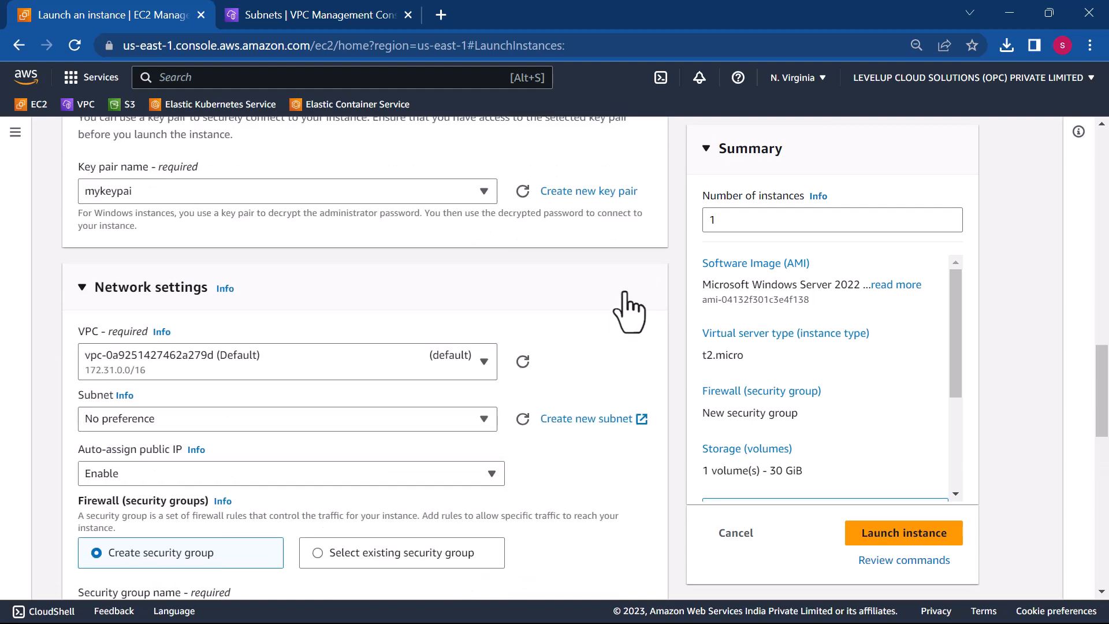
pyautogui.click(356, 365)
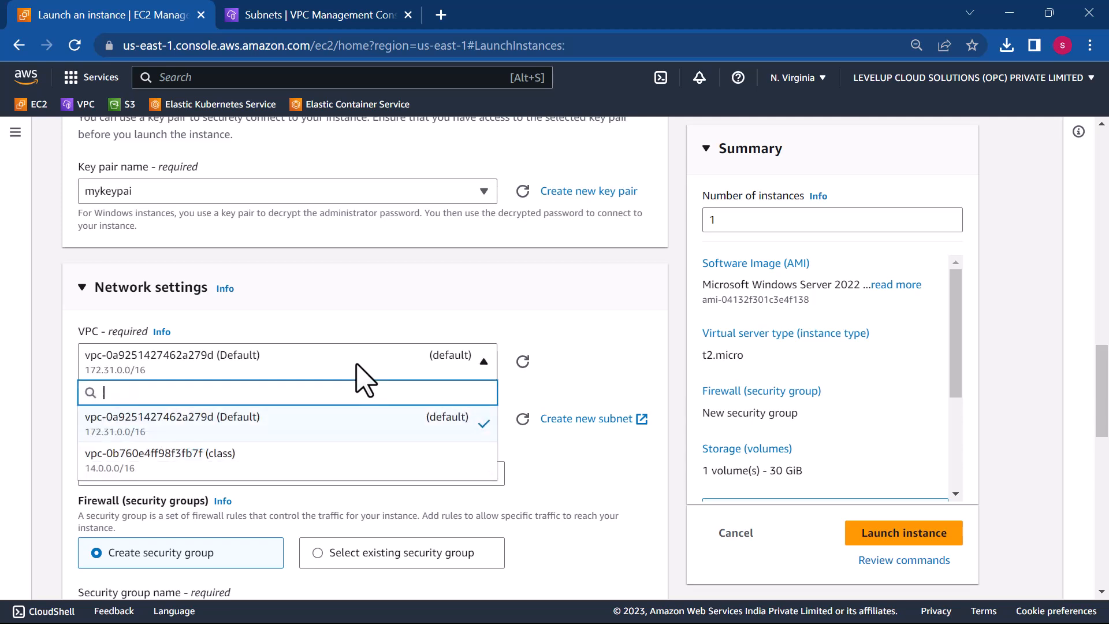
pyautogui.click(176, 459)
pyautogui.click(335, 440)
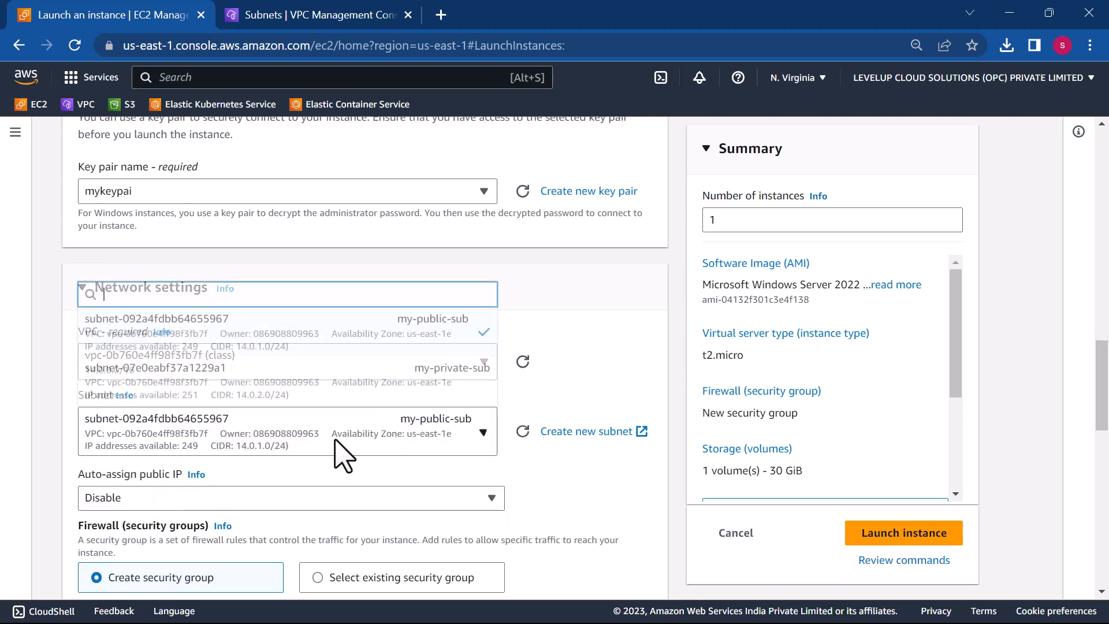
pyautogui.click(312, 393)
# - Enable auto-assignment of a public IP for the my-web-server instance
pyautogui.scroll(-2, 517, 500)
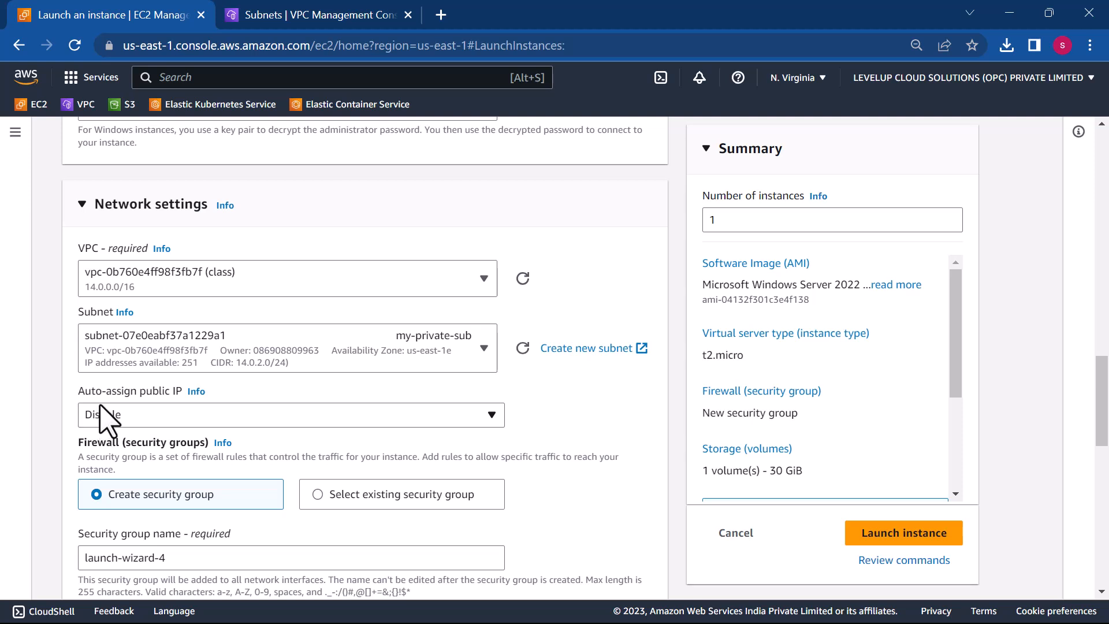
pyautogui.click(234, 414)
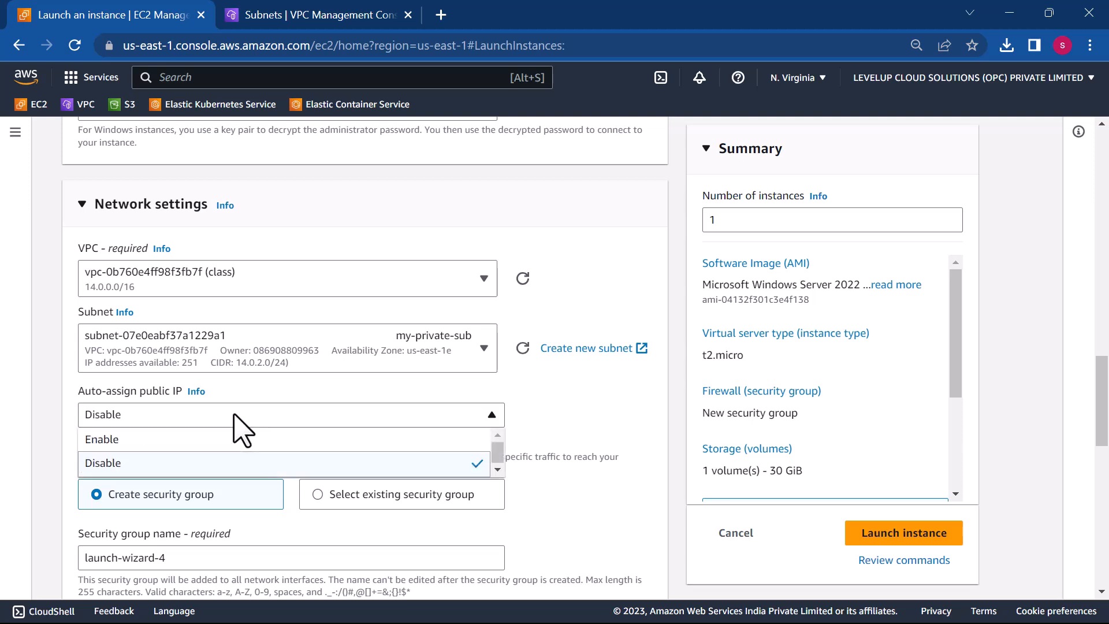
pyautogui.click(136, 446)
pyautogui.scroll(-3, 466, 539)
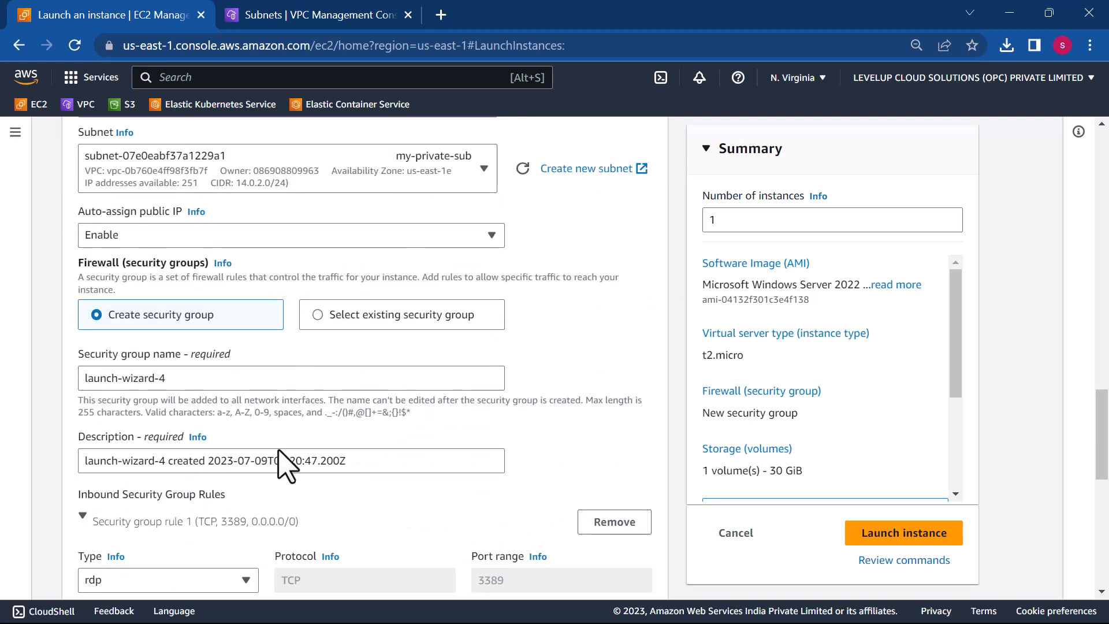
pyautogui.click(317, 308)
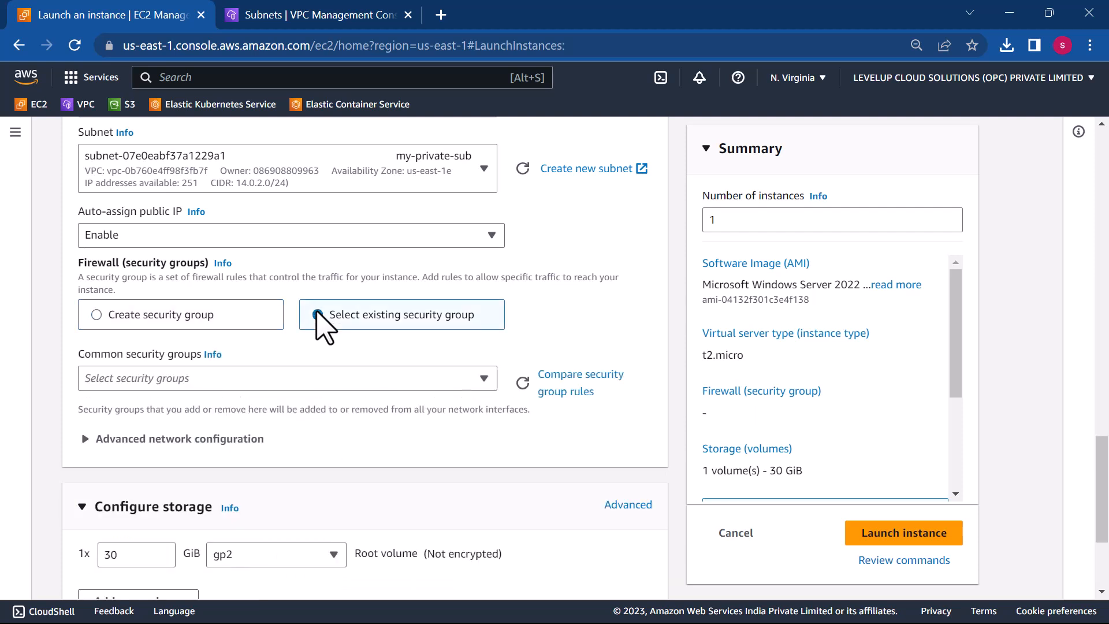
pyautogui.click(186, 378)
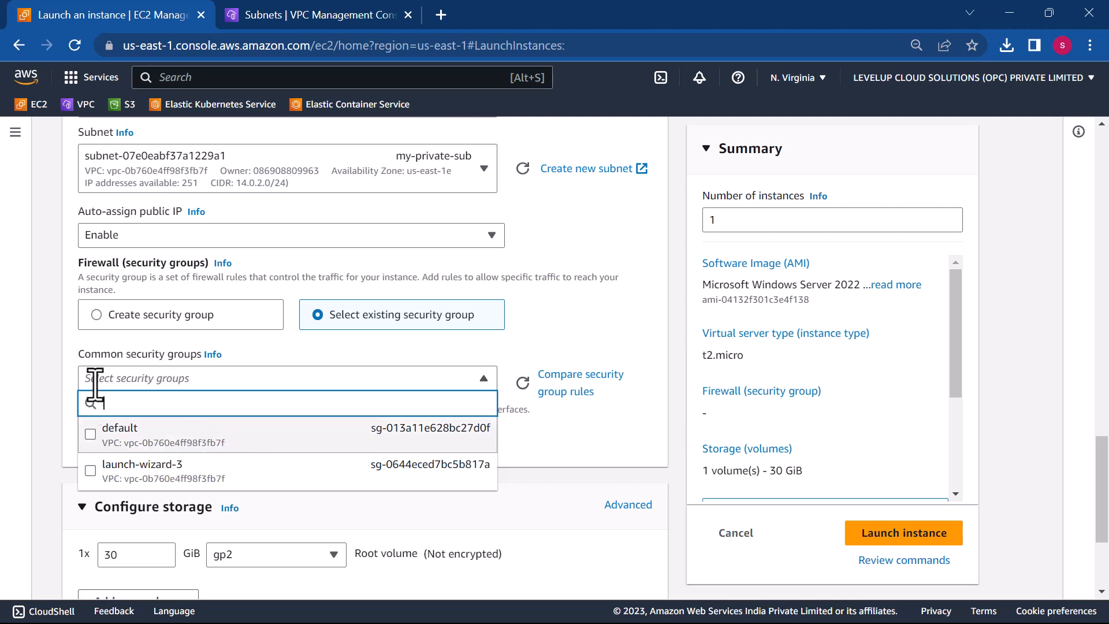
pyautogui.click(93, 321)
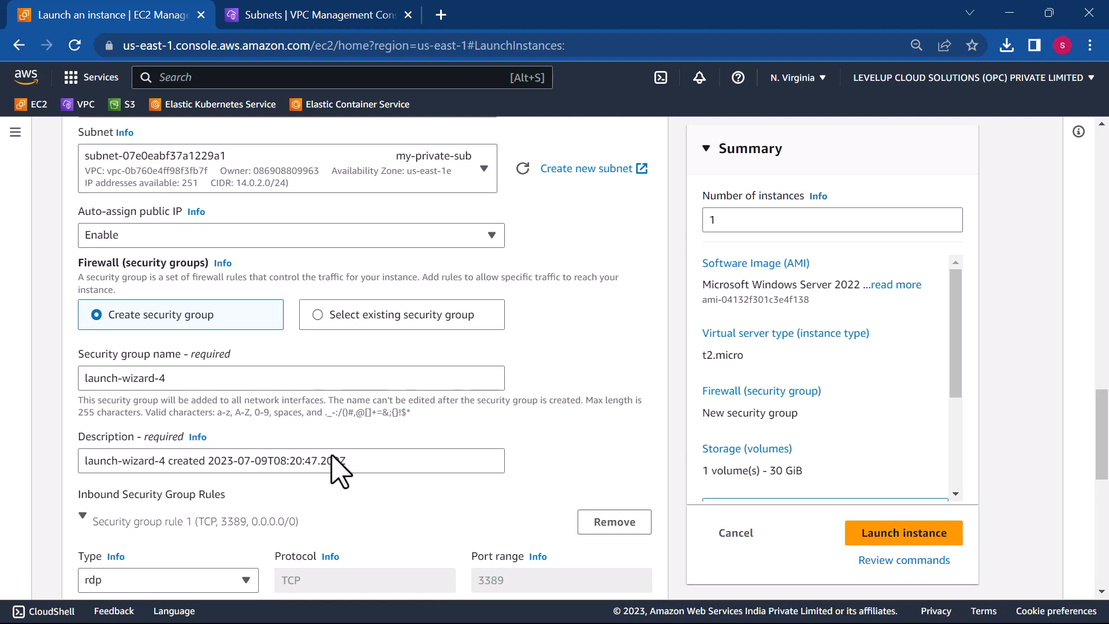
# - Review the new security group's RDP rule and the storage settings, and launch the my-web-server instance
pyautogui.scroll(-3, 333, 462)
pyautogui.scroll(-5, 338, 471)
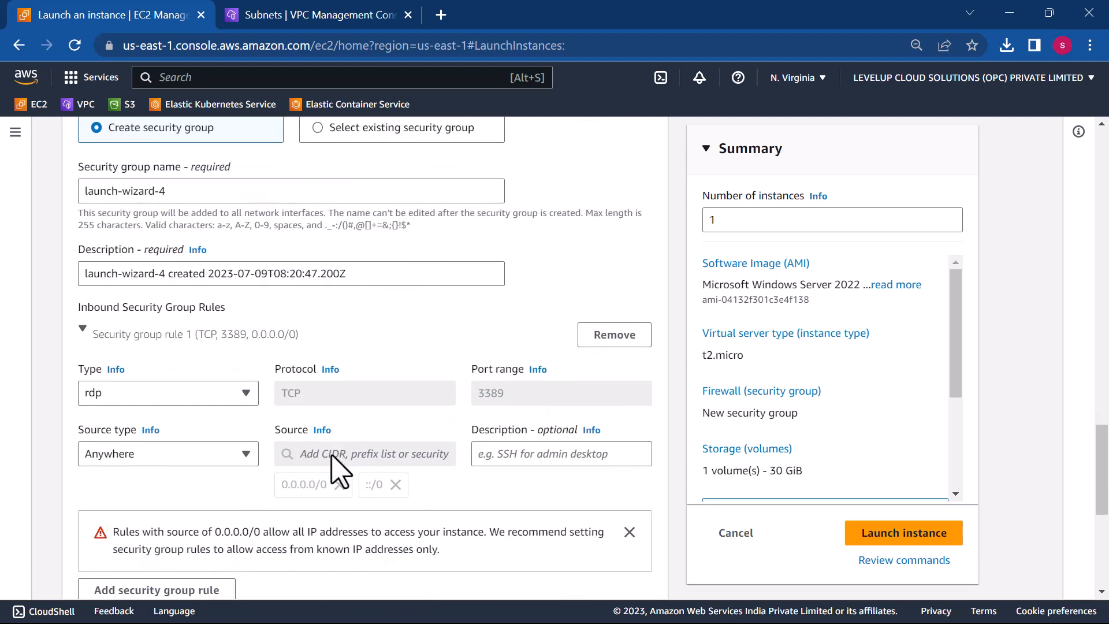
pyautogui.scroll(-2, 339, 471)
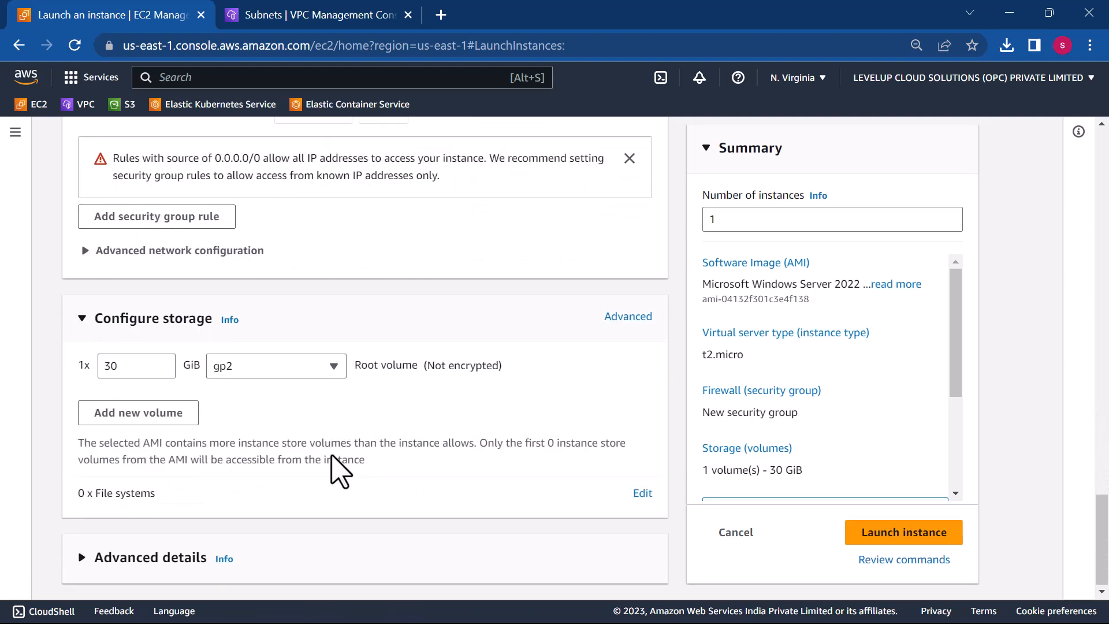
pyautogui.click(894, 535)
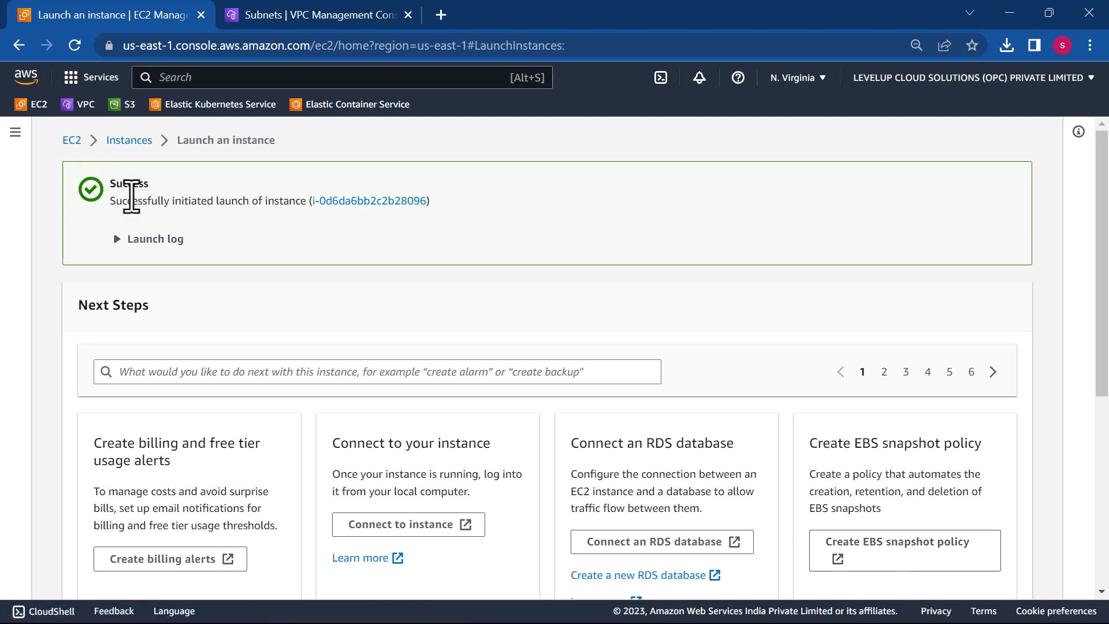
# - Refresh the instances list, open the details of my-web-server, and copy its public IPv4 address
pyautogui.click(130, 142)
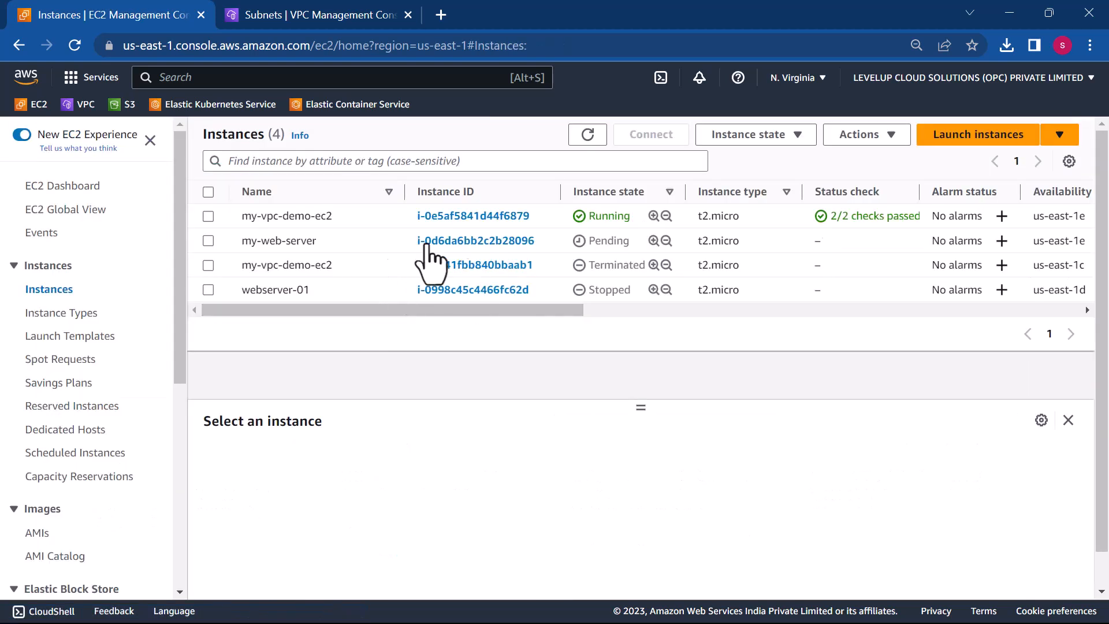
pyautogui.click(601, 139)
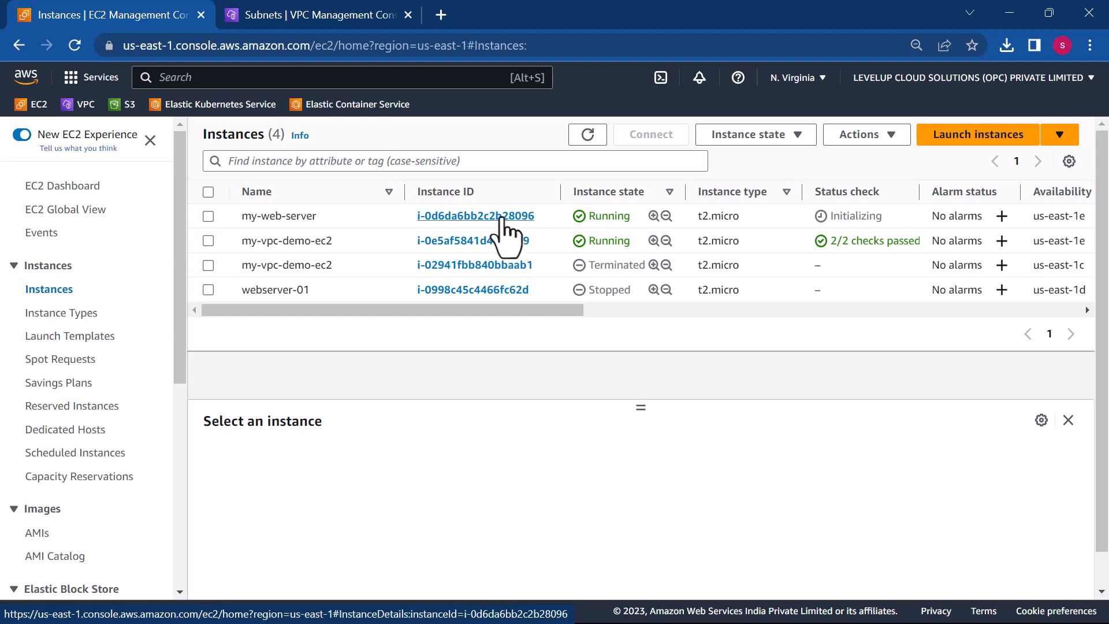
pyautogui.click(501, 217)
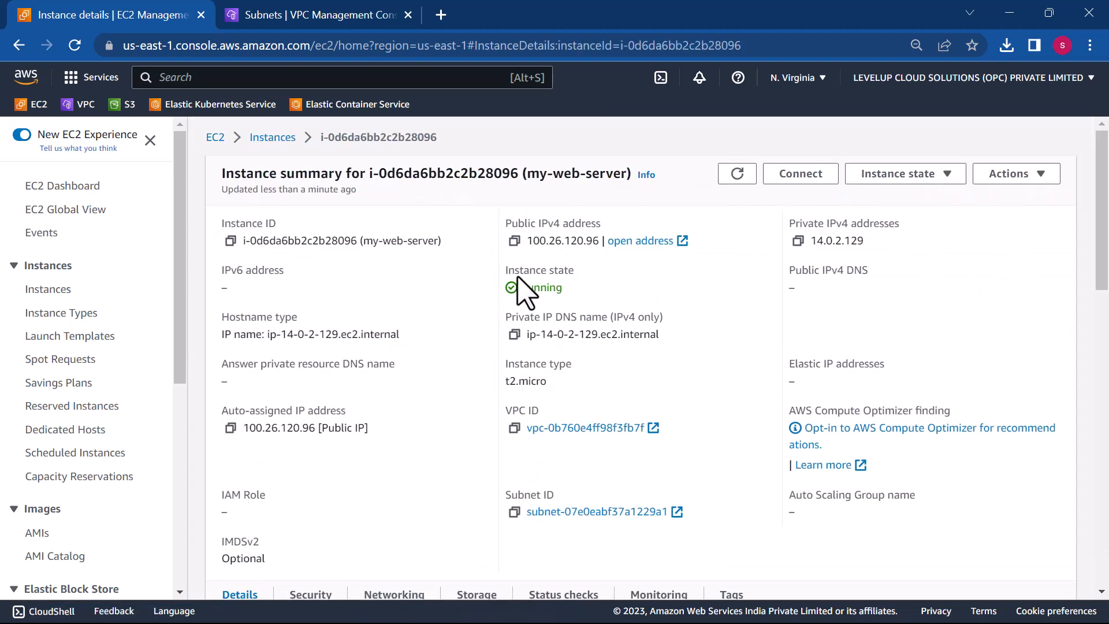
pyautogui.click(514, 241)
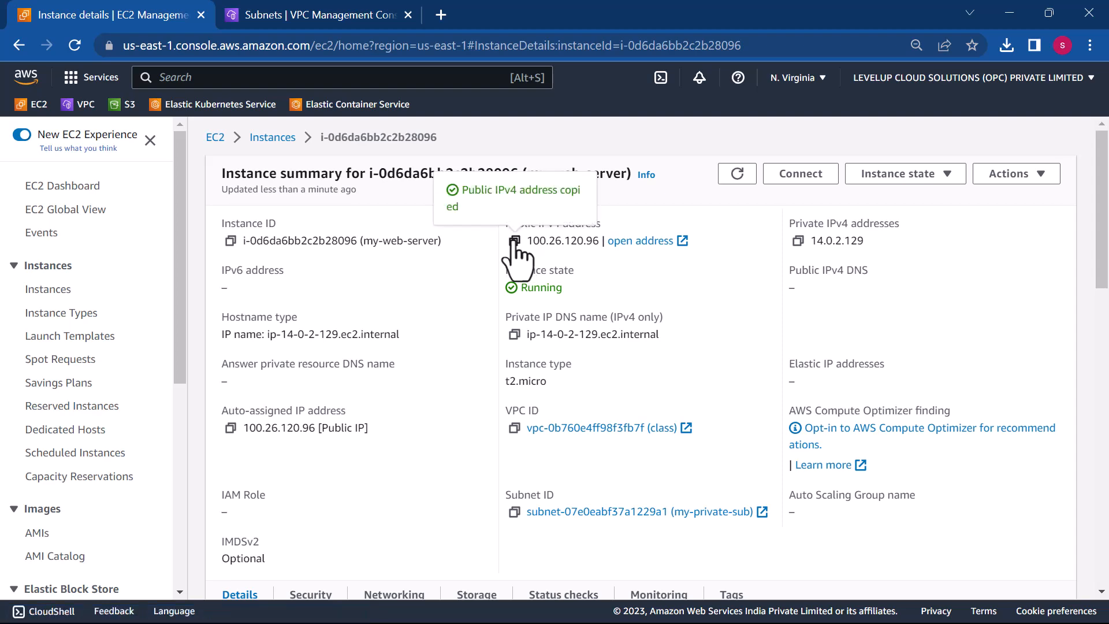
# - Try to connect to the instance's public address 100.26.120.96 with Remote Desktop Connection on the local computer
pyautogui.press('super')
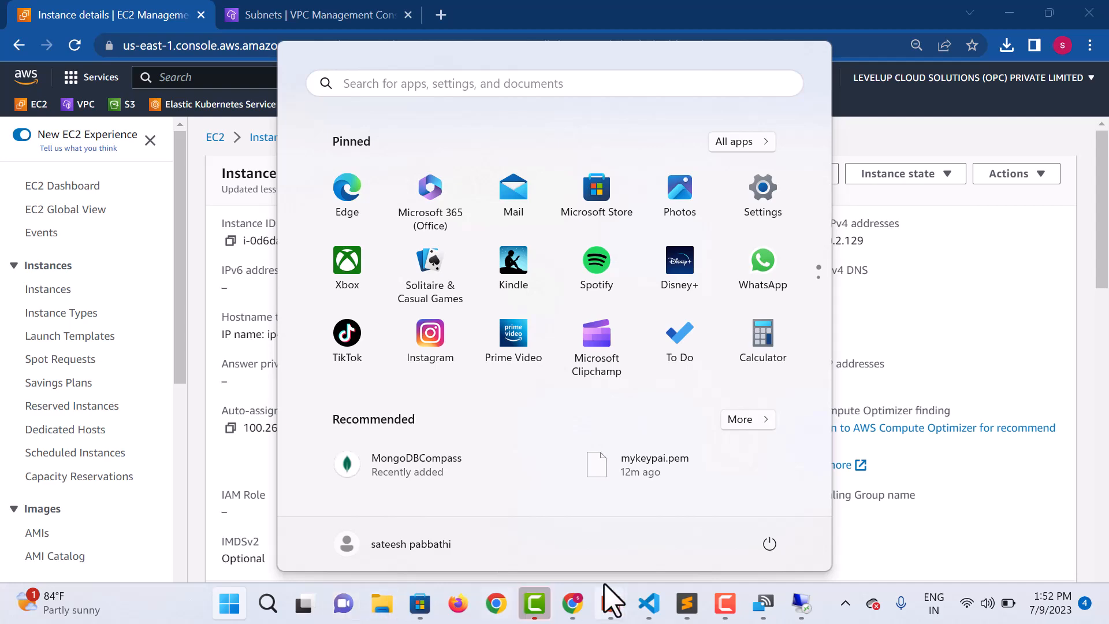
pyautogui.click(268, 604)
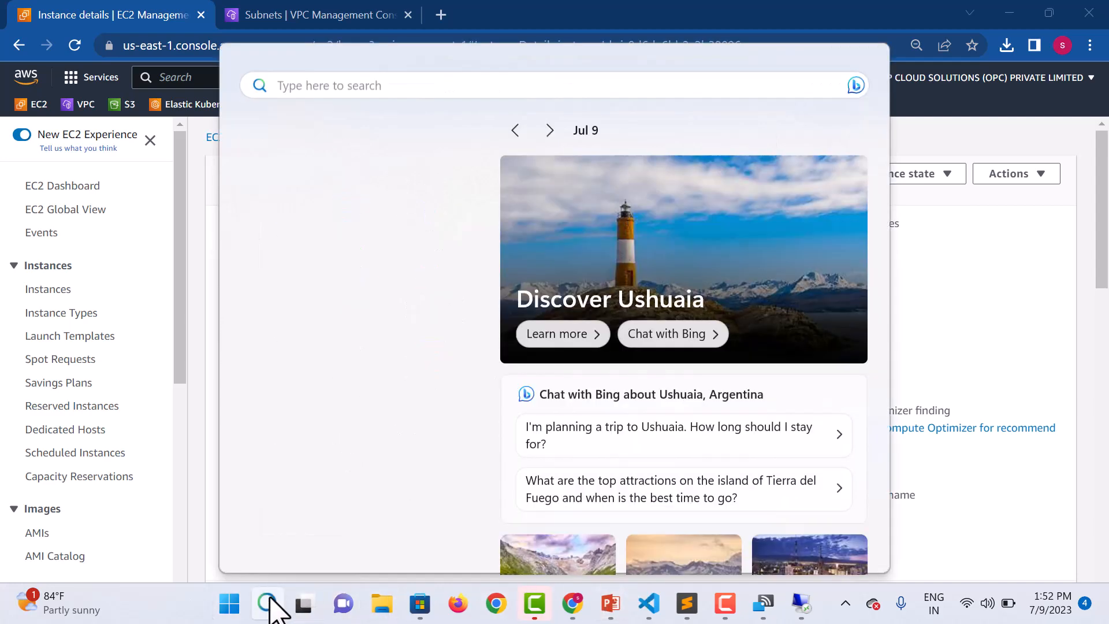
pyautogui.write('rd')
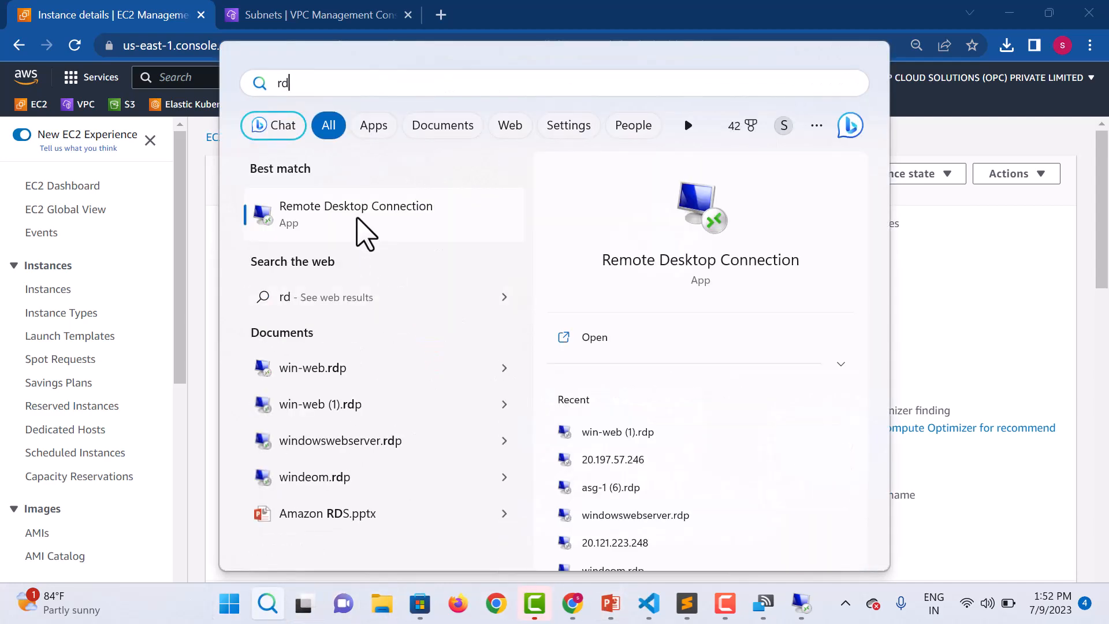
pyautogui.click(358, 219)
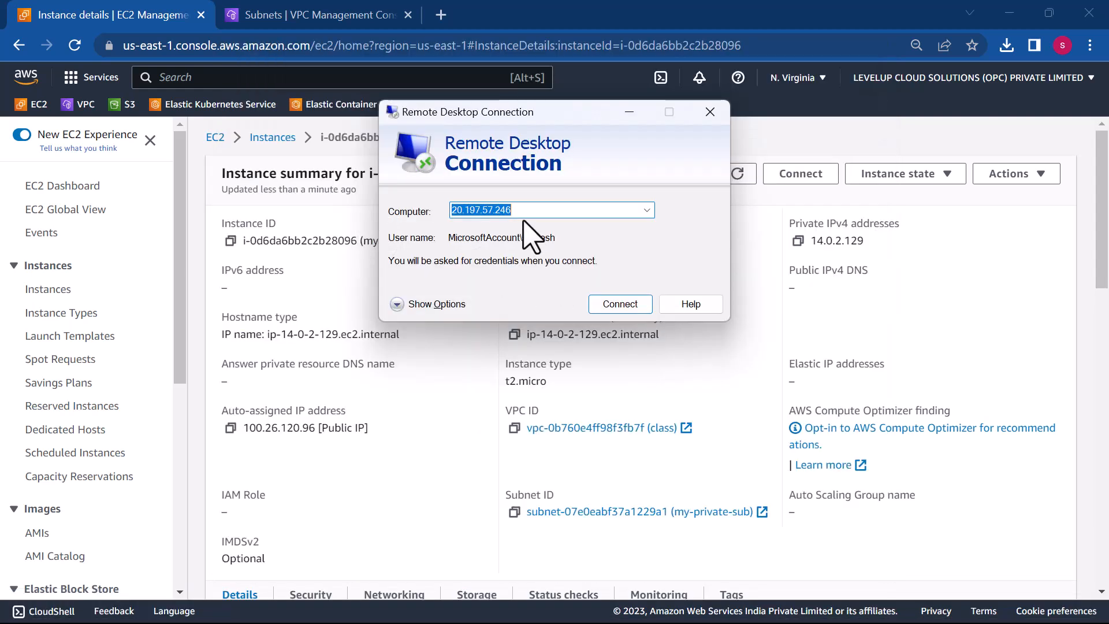
pyautogui.hotkey('ctrl', 'v')
pyautogui.click(619, 305)
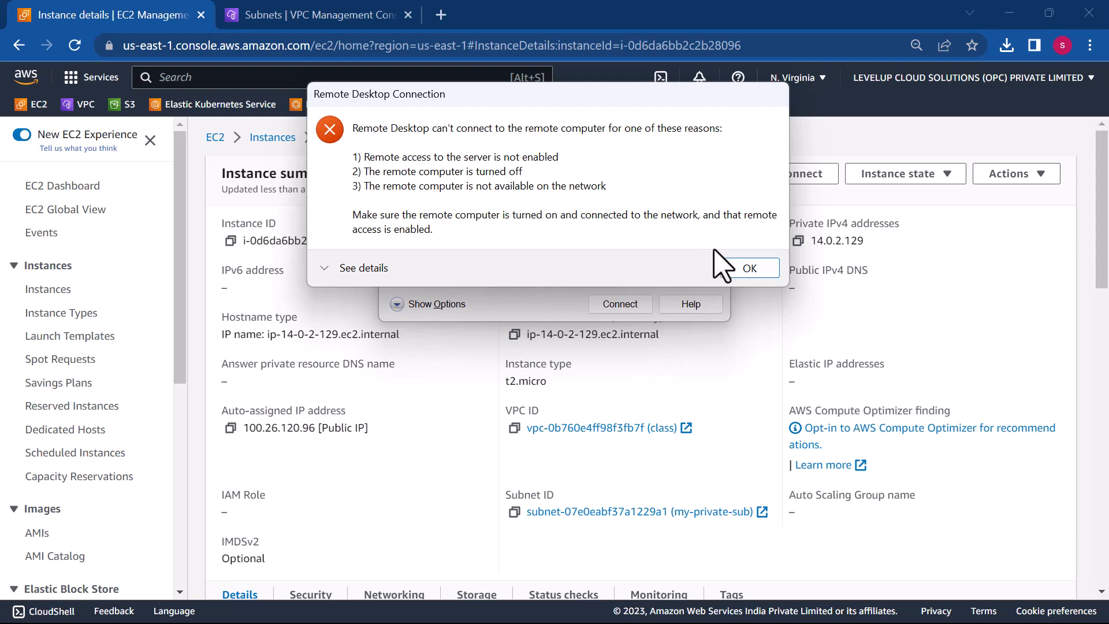
pyautogui.click(738, 269)
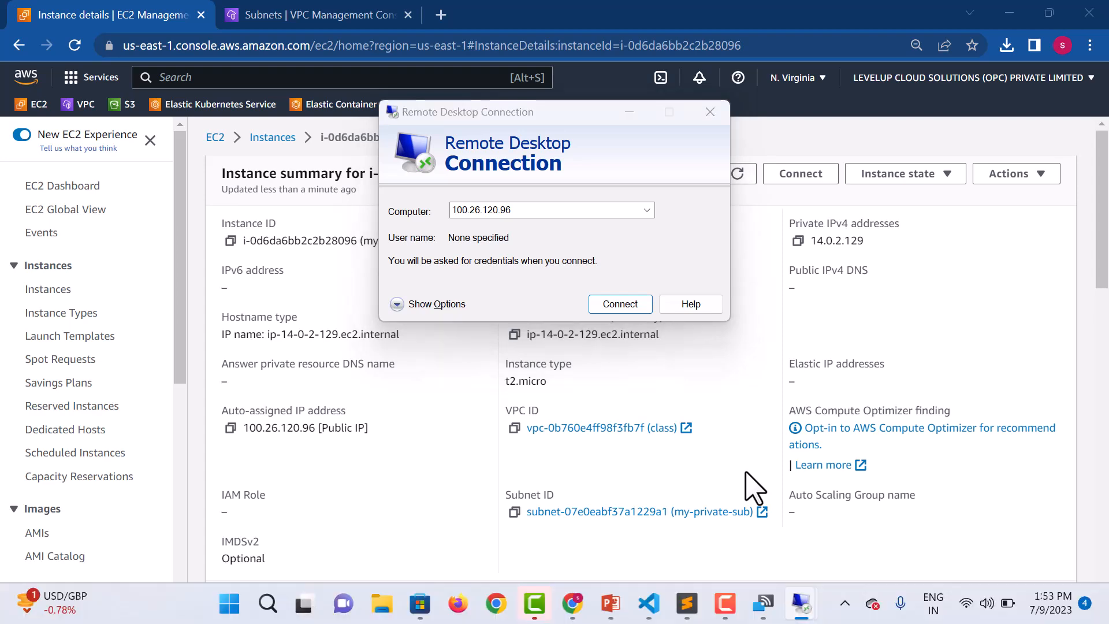
# - Close the local Remote Desktop Connection window set to 100.26.120.96
pyautogui.press('super')
pyautogui.moveTo(801, 608)
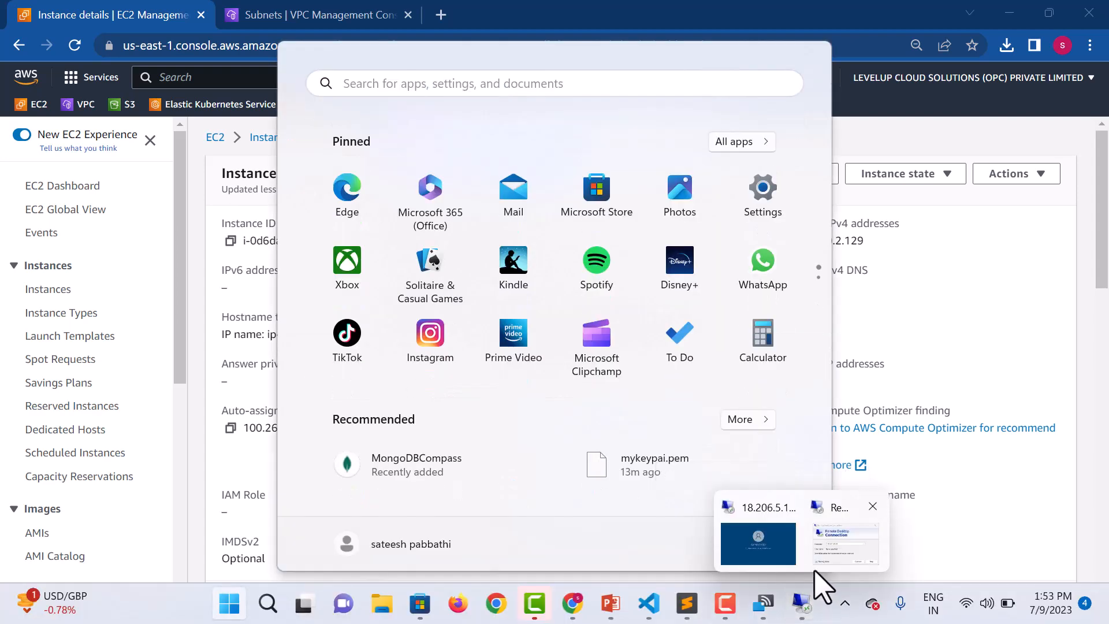
pyautogui.click(820, 569)
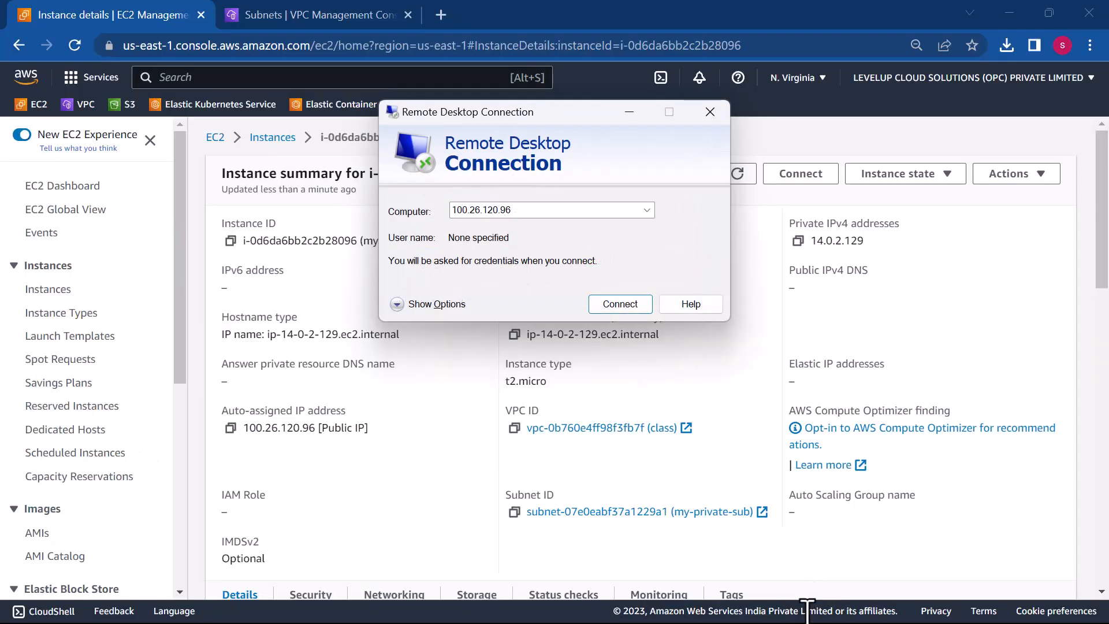
pyautogui.press('super')
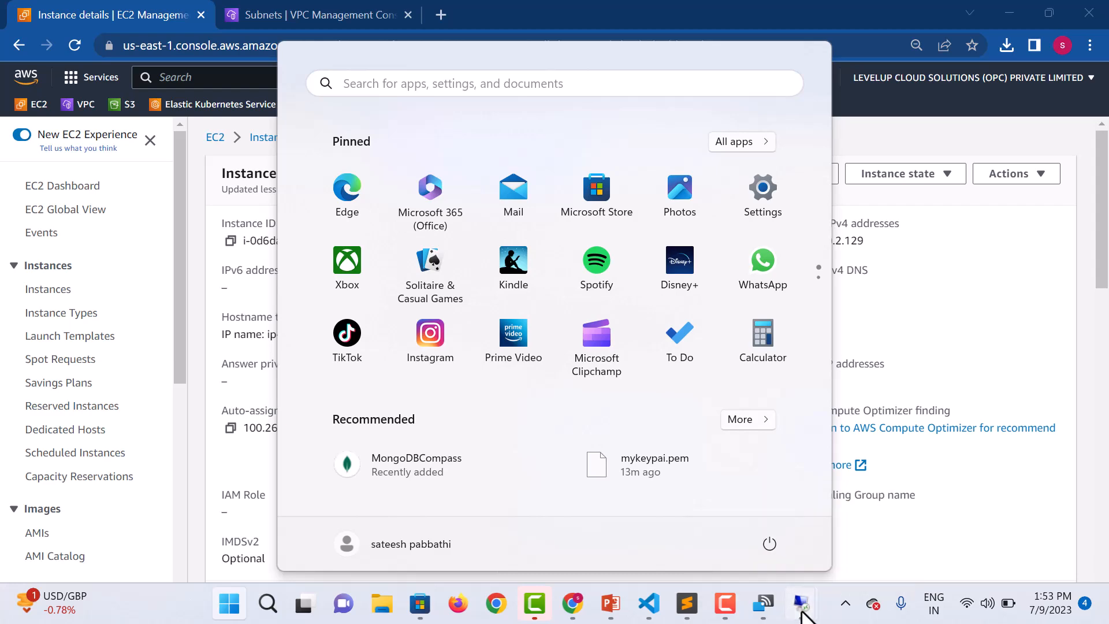
pyautogui.click(879, 550)
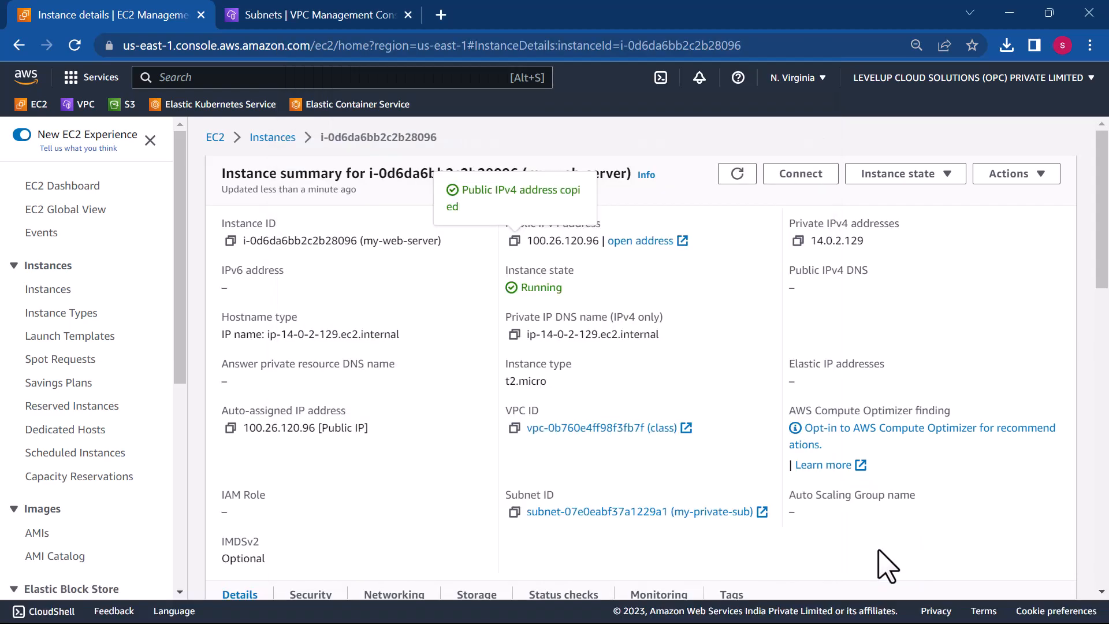
# - Switch to the open remote session on 18.206.5.184 and start Remote Desktop Connection inside it
pyautogui.press('super')
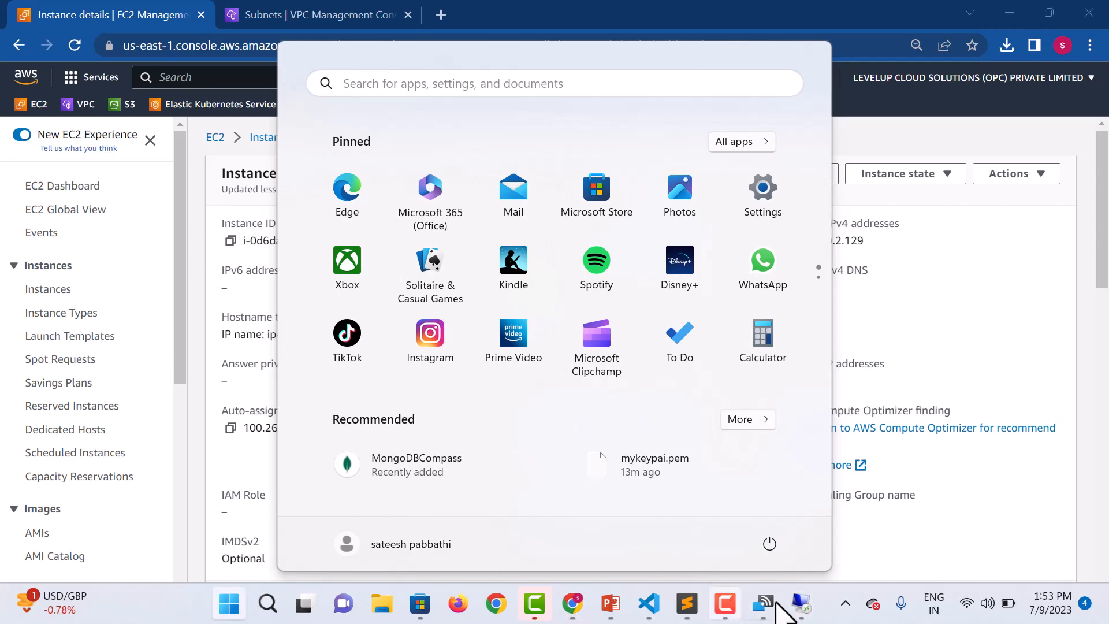
pyautogui.moveTo(800, 601)
pyautogui.click(760, 566)
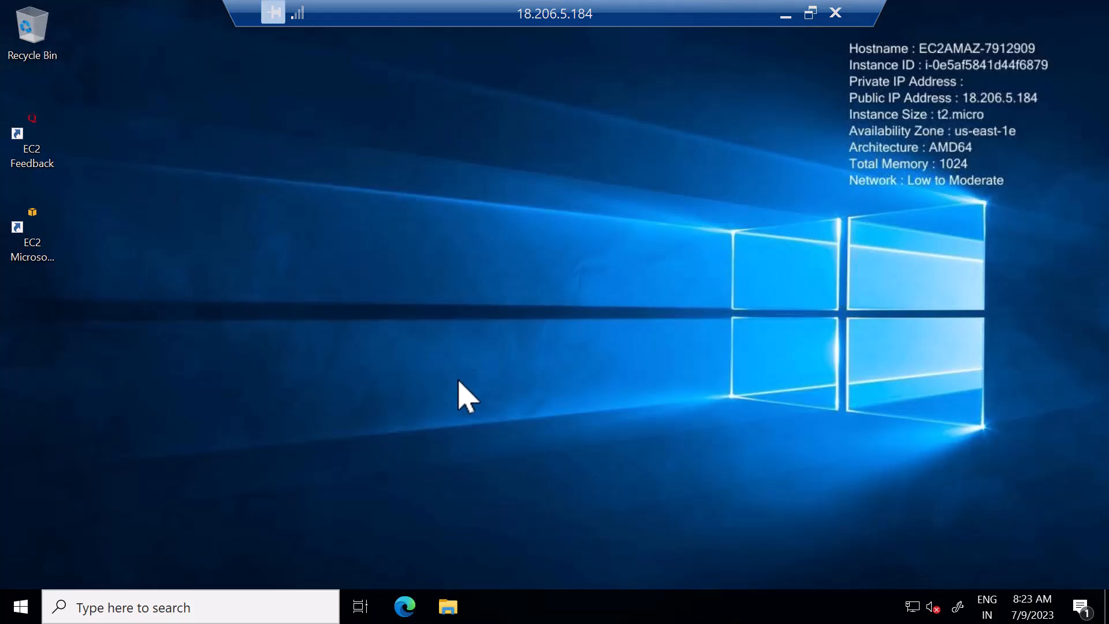
pyautogui.click(189, 607)
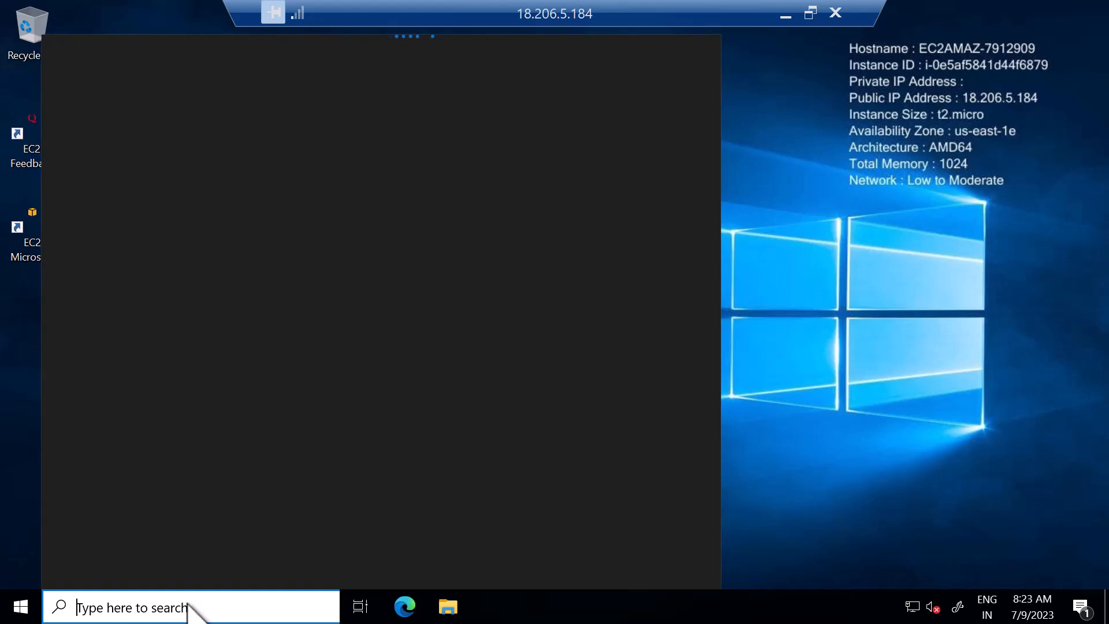
pyautogui.write('rd')
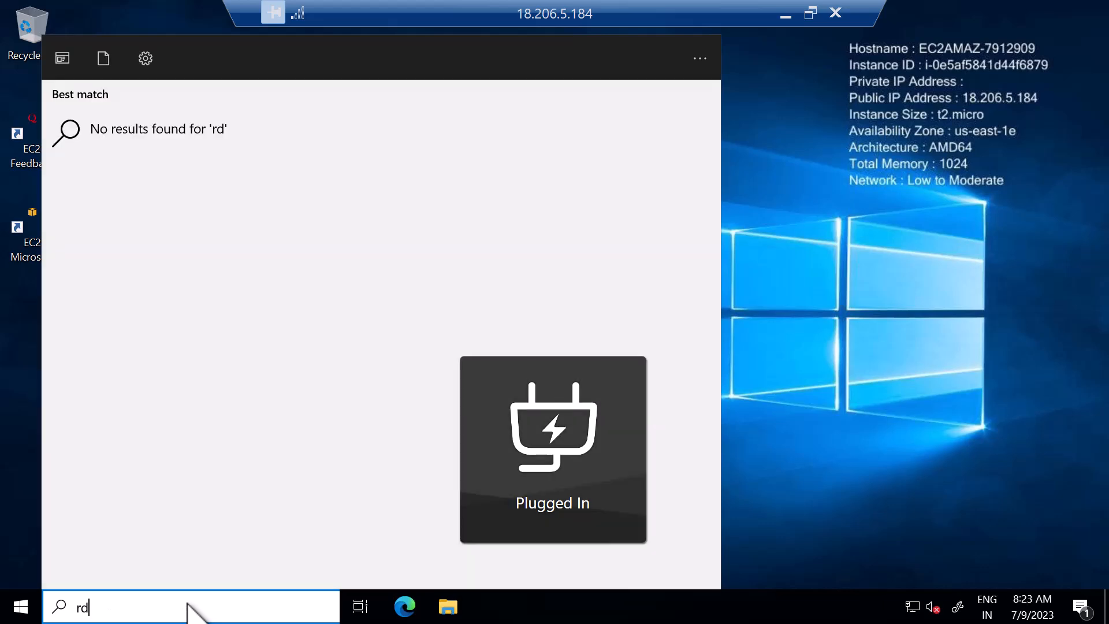
pyautogui.write('p')
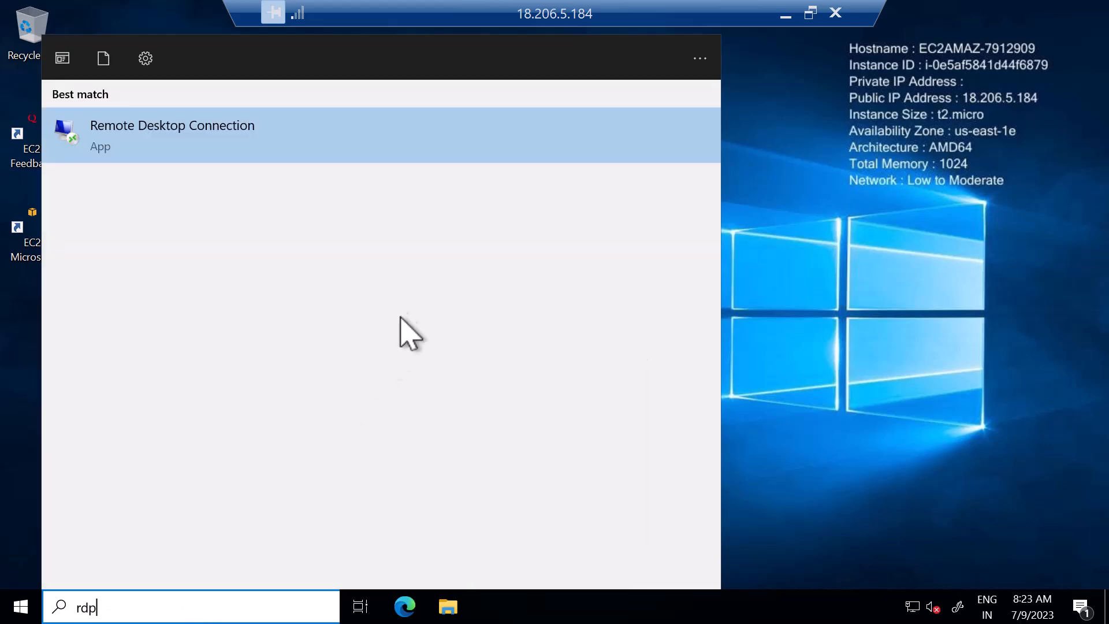
pyautogui.click(130, 137)
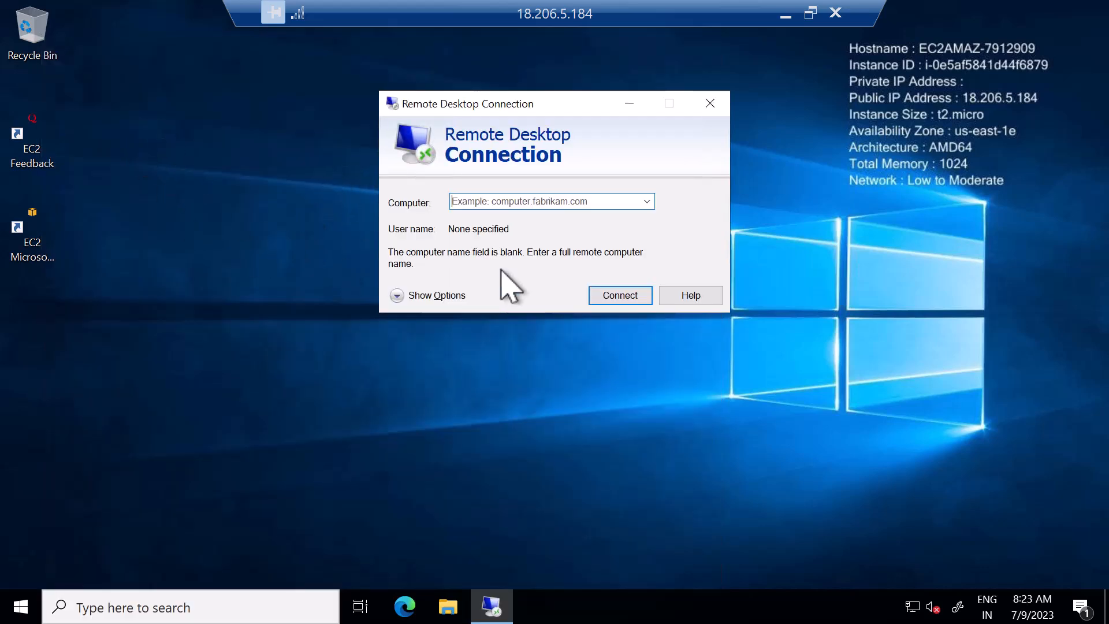
# - Minimize the remote session and copy the private IPv4 address of my-web-server from its instance summary
pyautogui.click(785, 14)
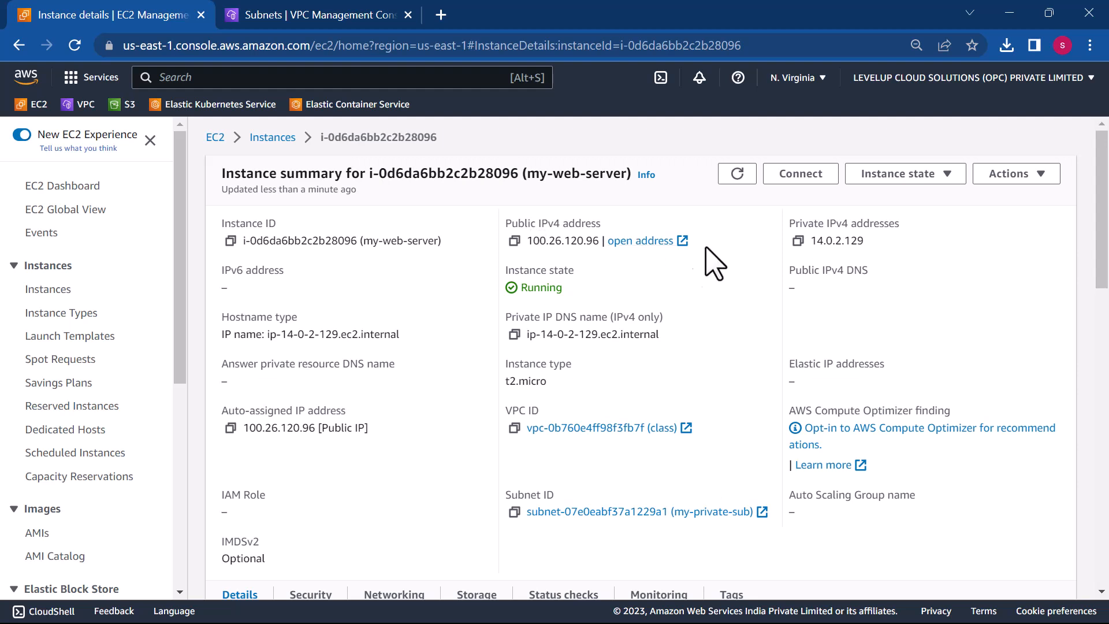
pyautogui.click(798, 242)
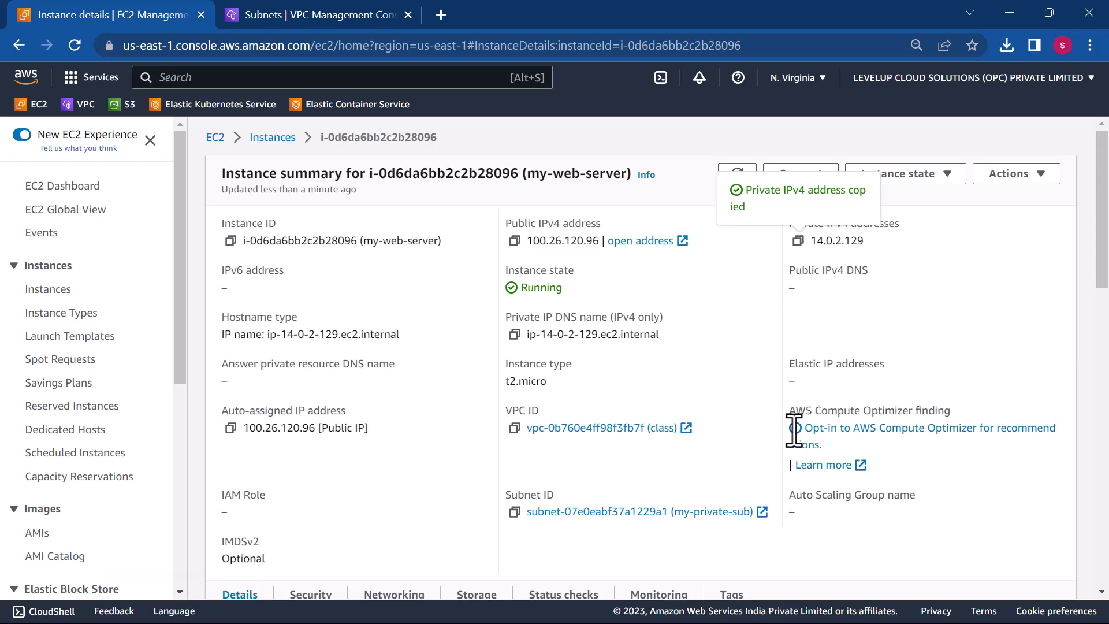
# - Return to the remote session on 18.206.5.184 and start a Remote Desktop connection to 14.0.2.129 from it
pyautogui.hotkey('alt', 'Tab')
pyautogui.click(506, 202)
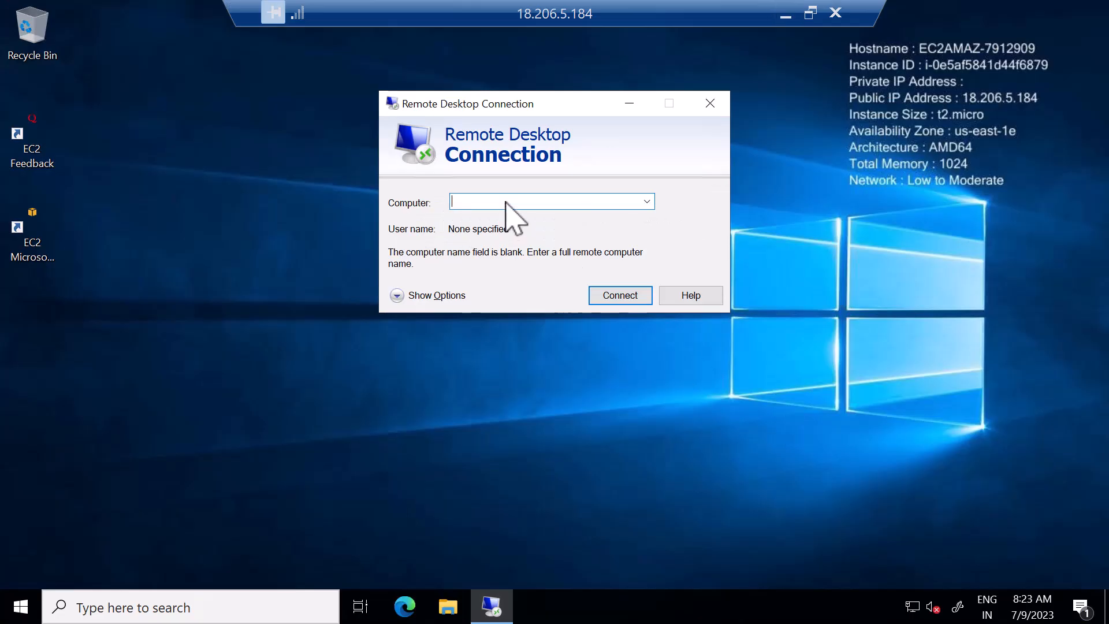
pyautogui.click(613, 300)
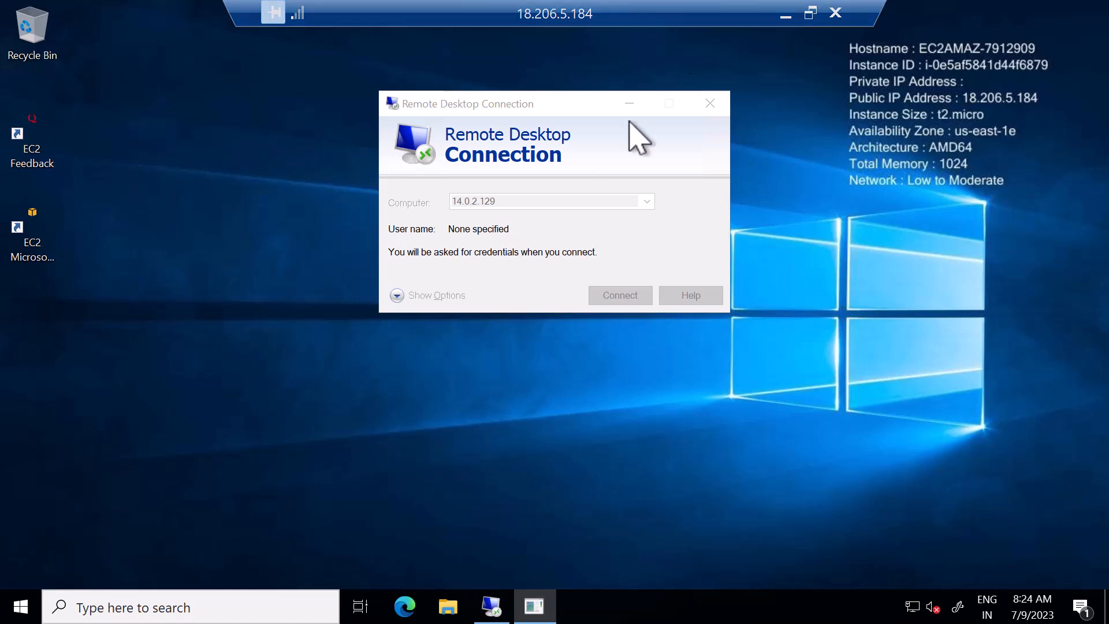
# - Minimize the remote session and open the Windows password retrieval page from my-web-server's RDP client connection options
pyautogui.click(783, 12)
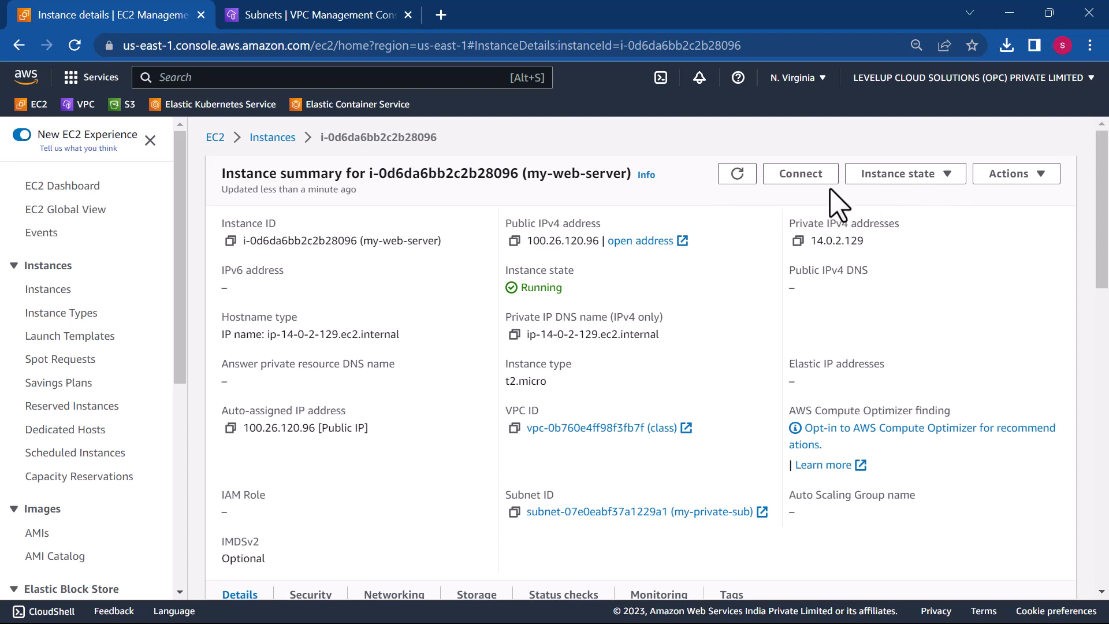
pyautogui.click(806, 179)
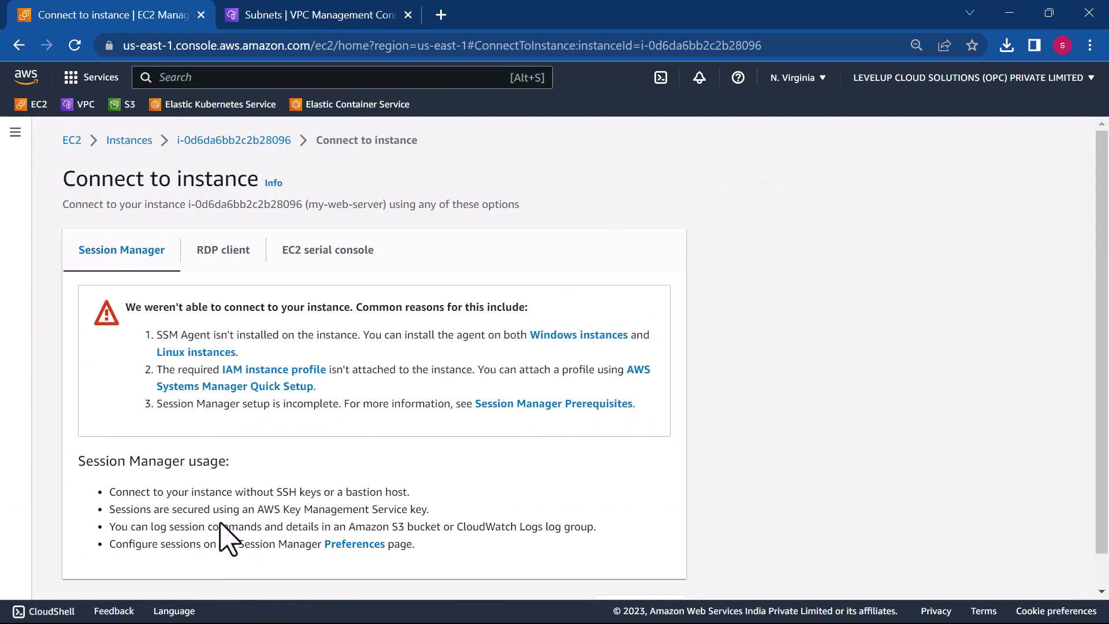
pyautogui.scroll(-1, 220, 523)
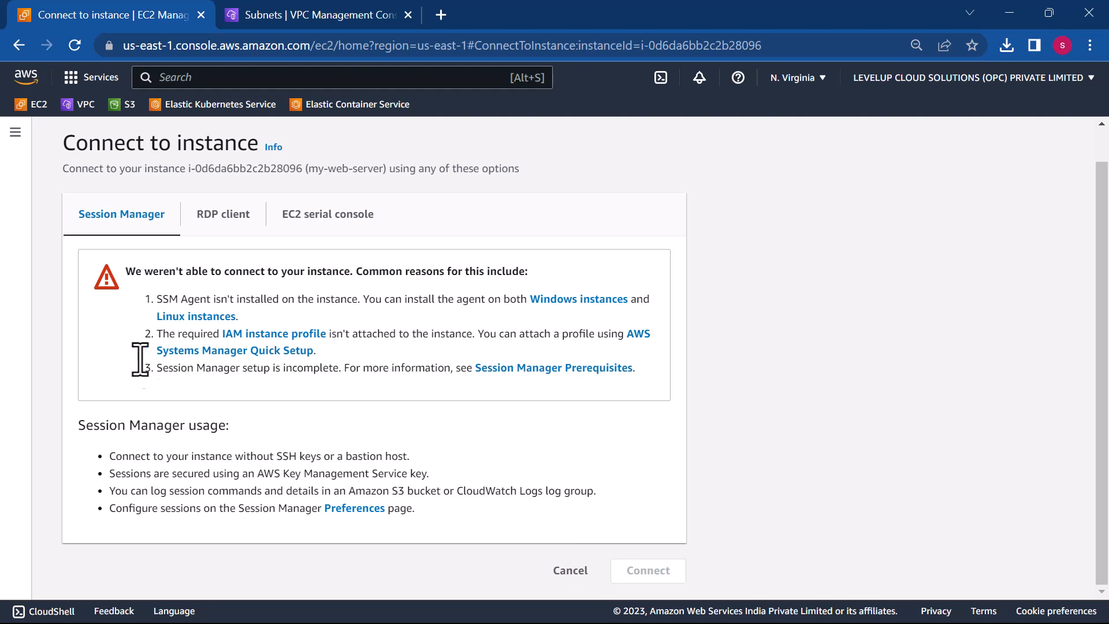
pyautogui.click(231, 214)
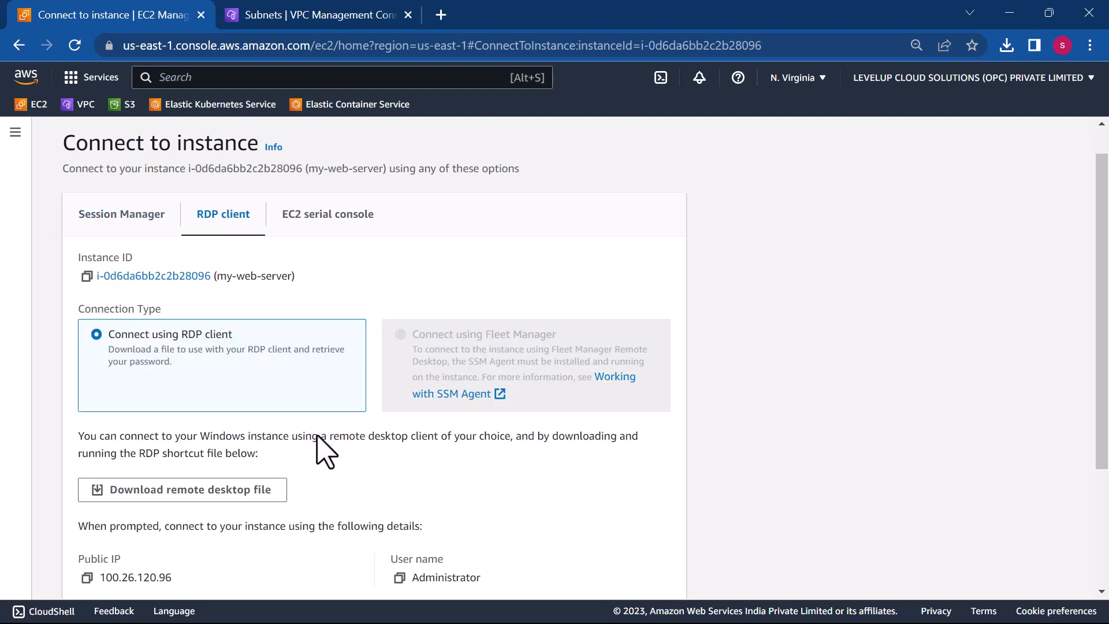
pyautogui.scroll(-3, 317, 449)
pyautogui.click(168, 442)
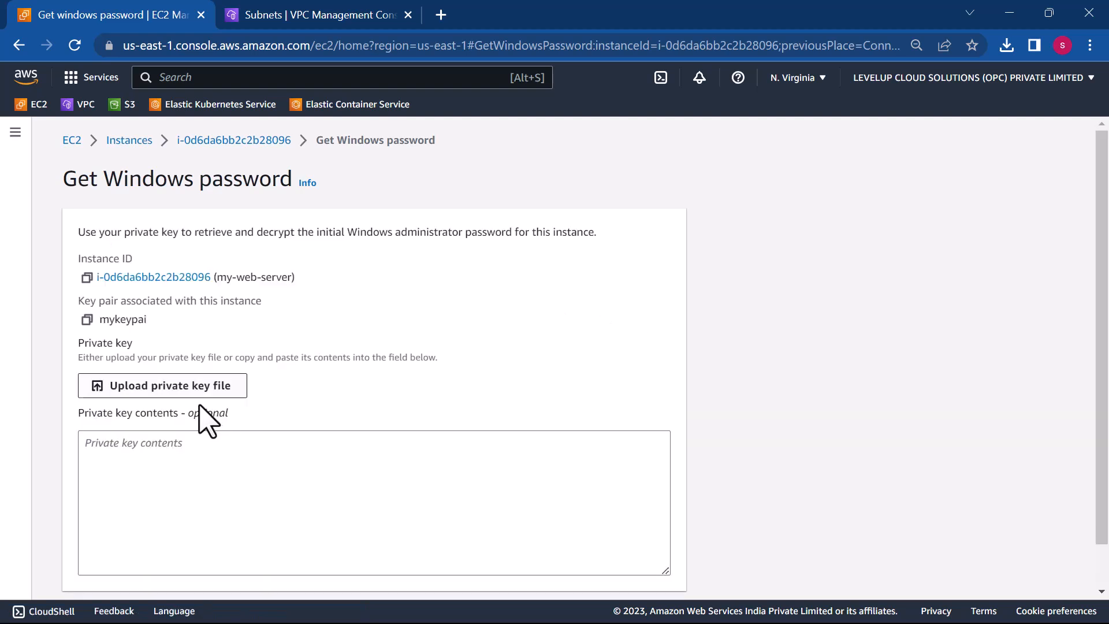
# - Upload mykeypai.pem as the private key file and decrypt the Windows administrator password
pyautogui.click(167, 388)
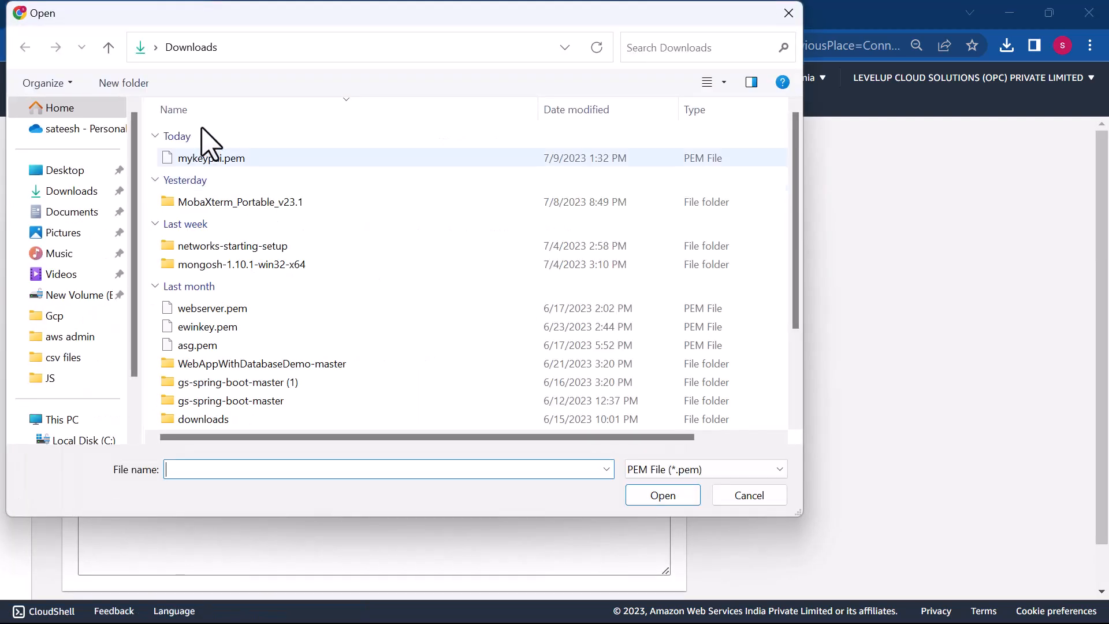
pyautogui.click(212, 158)
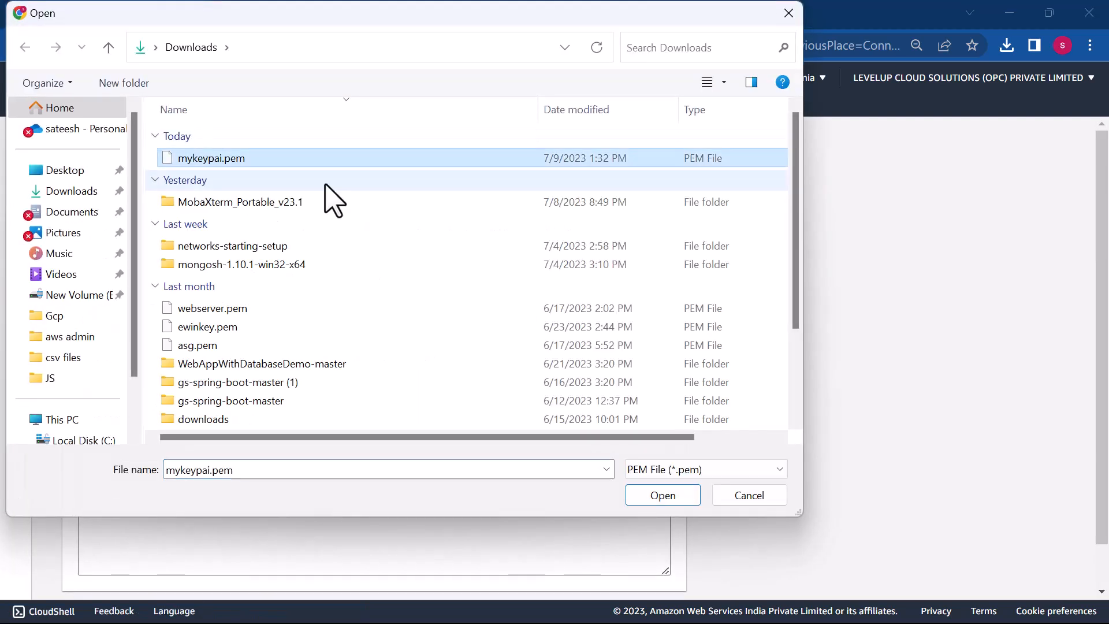
pyautogui.click(663, 498)
pyautogui.scroll(-8, 292, 584)
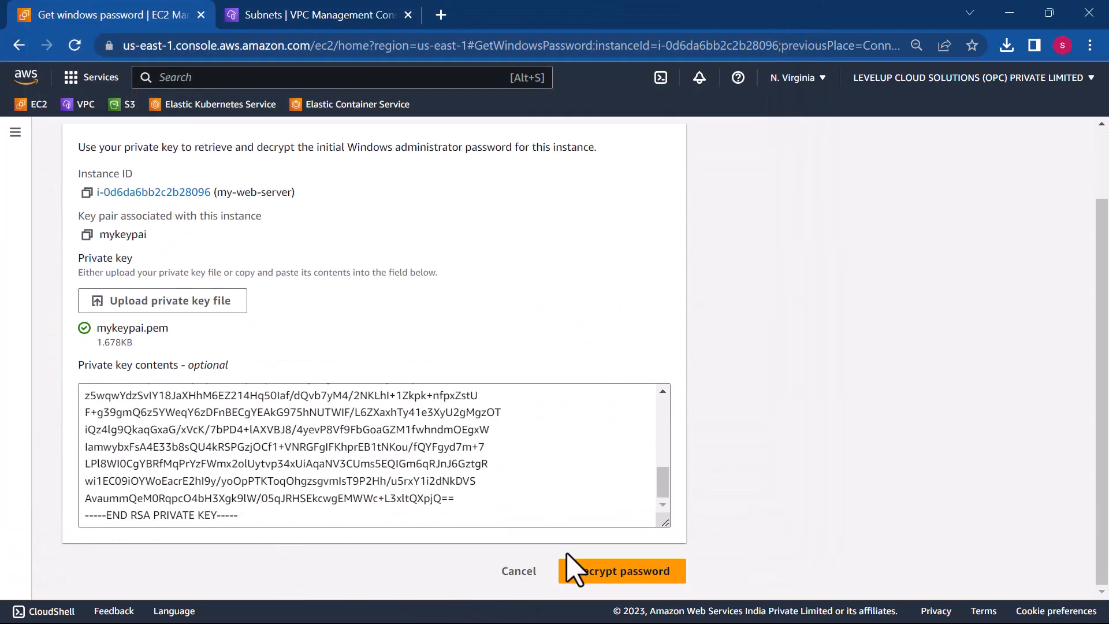
pyautogui.click(577, 573)
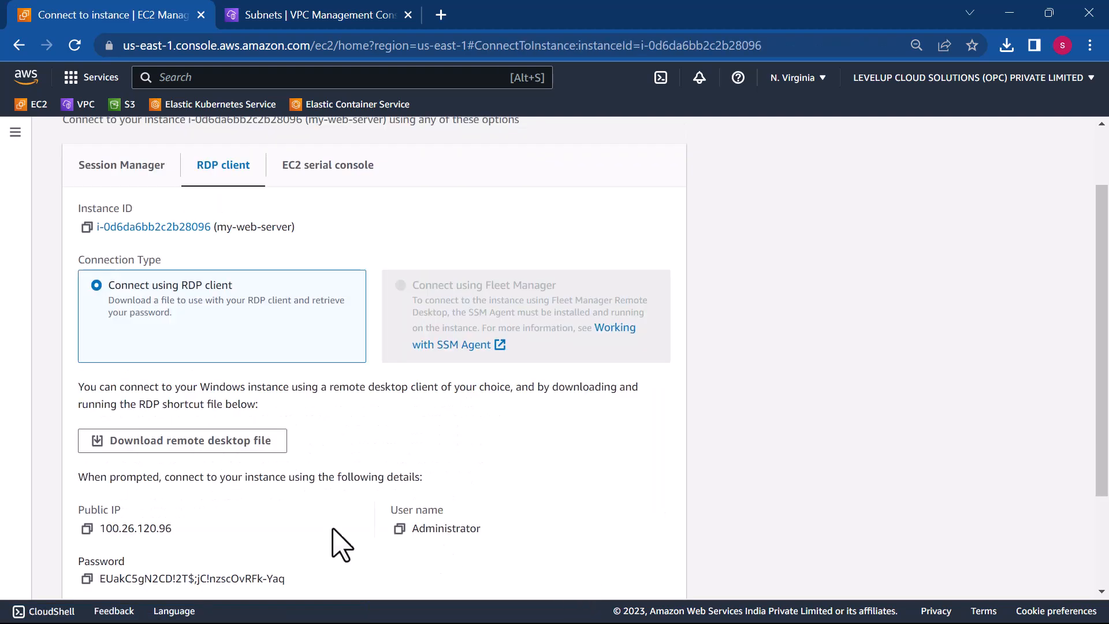
# - Copy the user name Administrator from the connection details and paste it into the remote session's credentials prompt for 14.0.2.129
pyautogui.scroll(-2, 276, 535)
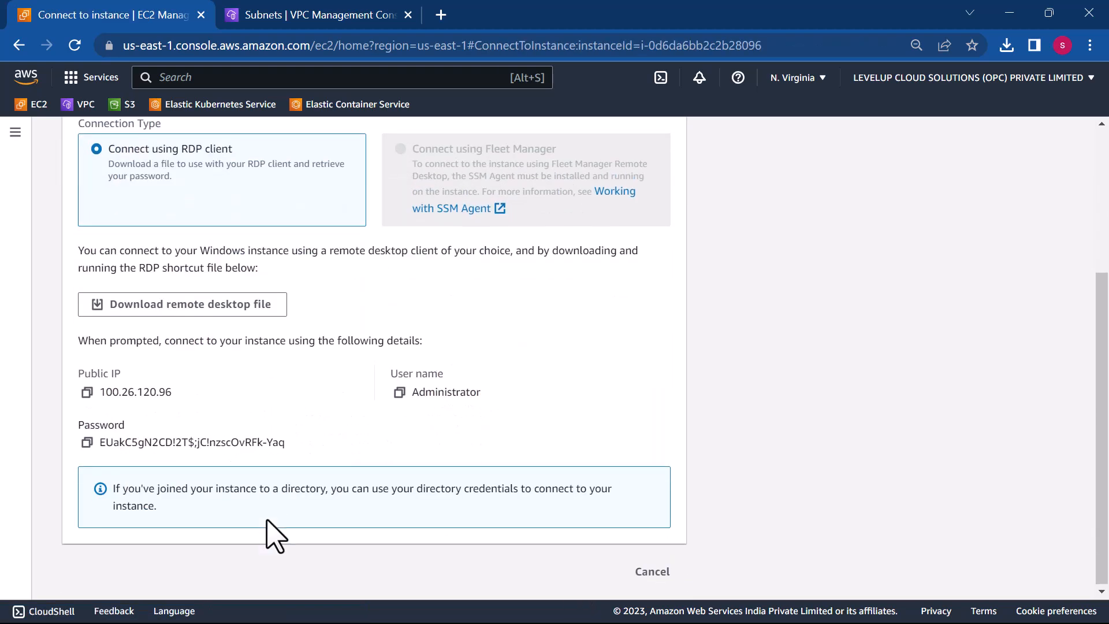
pyautogui.click(399, 392)
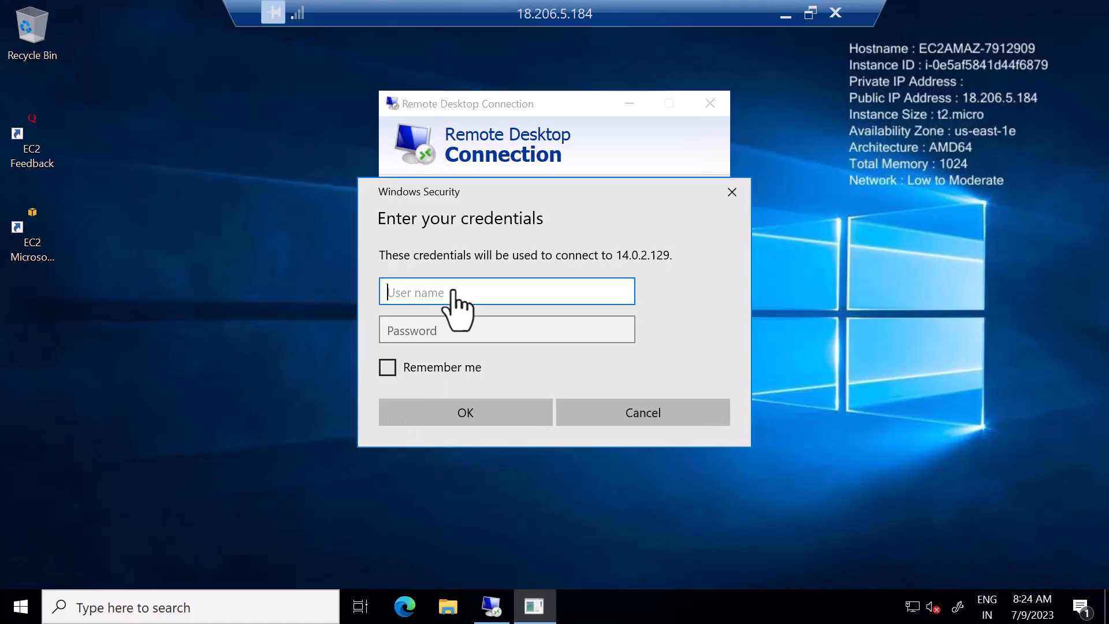
pyautogui.hotkey('ctrl', 'v')
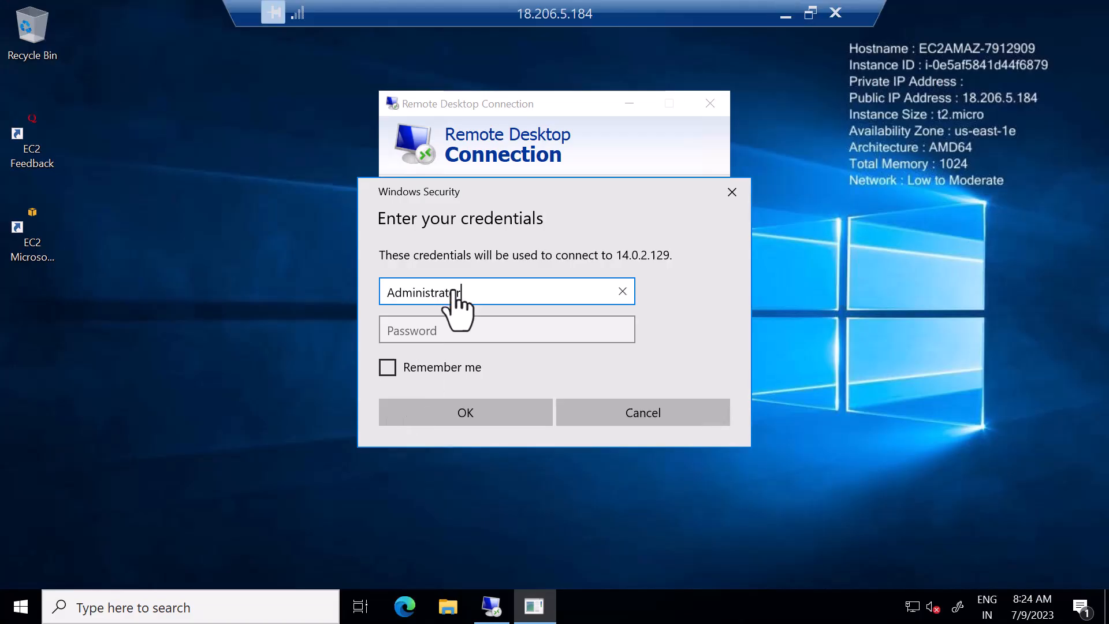
# - Copy the decrypted password into the password field for 14.0.2.129, submit the credentials and accept the untrusted certificate to connect
pyautogui.click(780, 14)
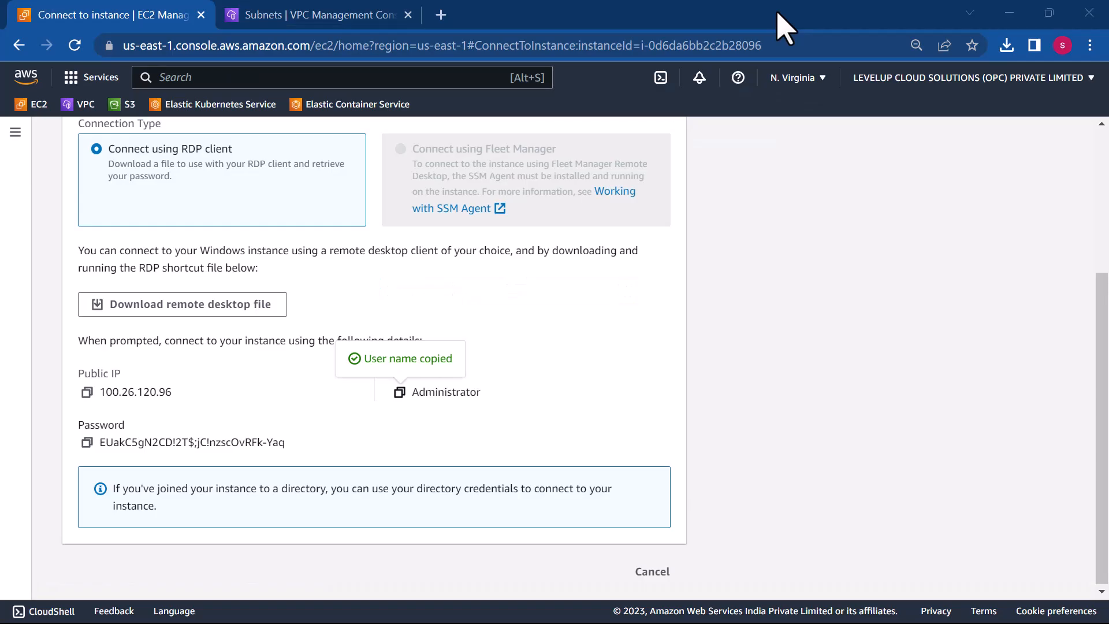
pyautogui.click(86, 443)
pyautogui.hotkey('alt', 'Tab')
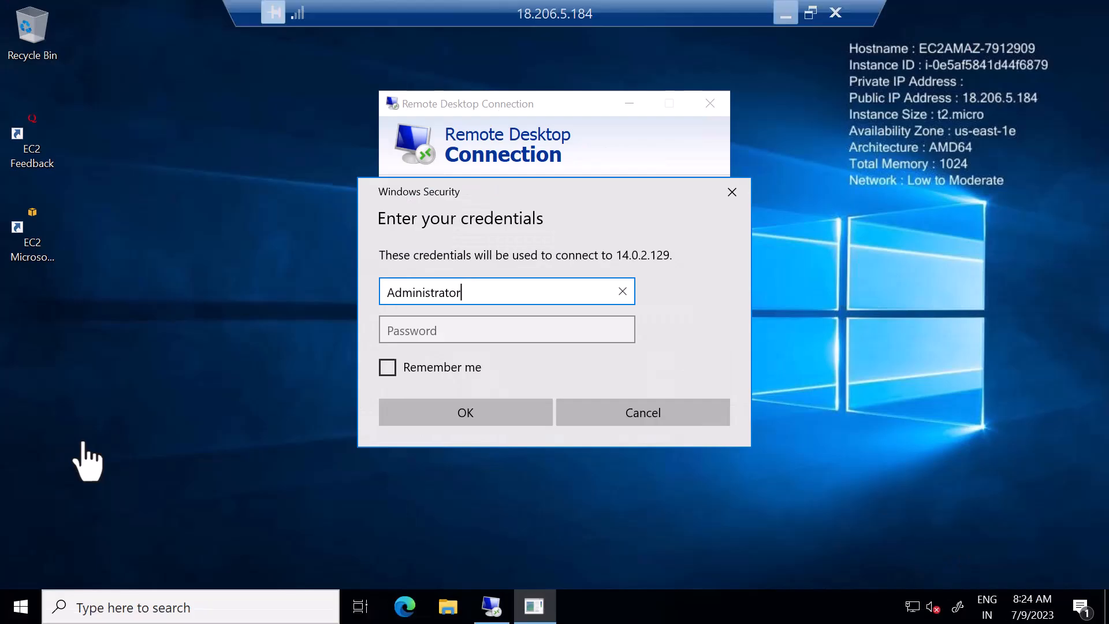
pyautogui.click(490, 330)
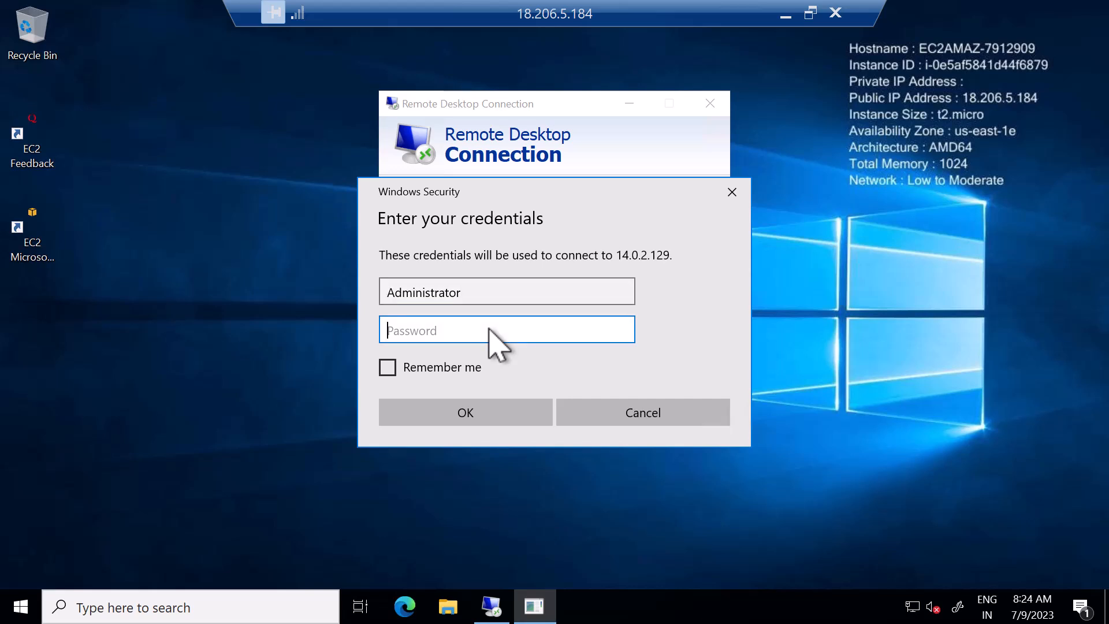
pyautogui.hotkey('ctrl', 'v')
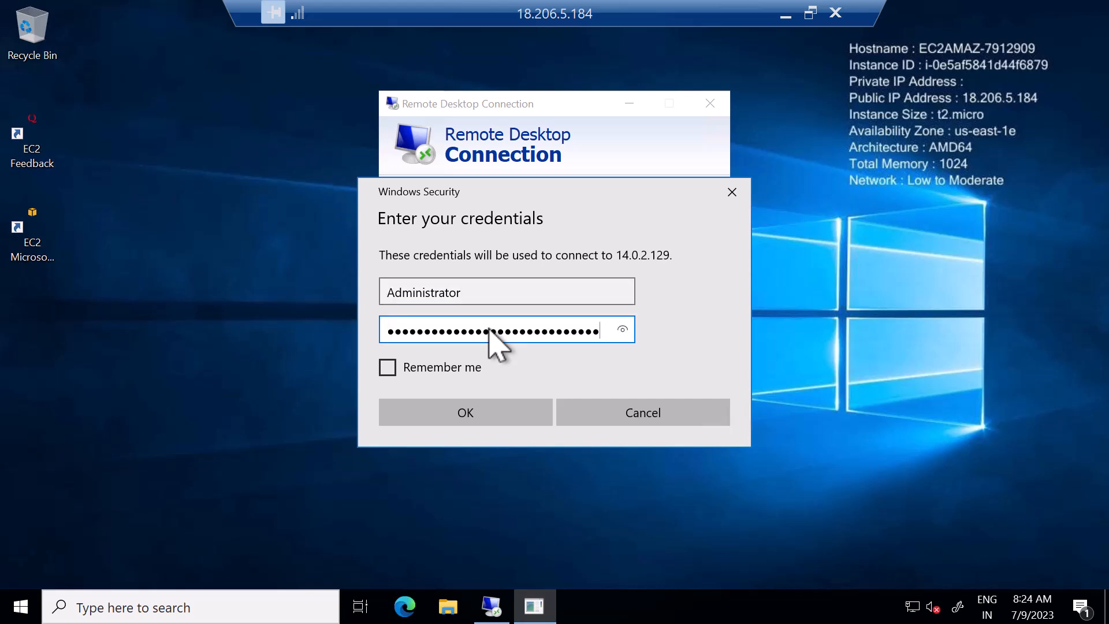
pyautogui.click(475, 413)
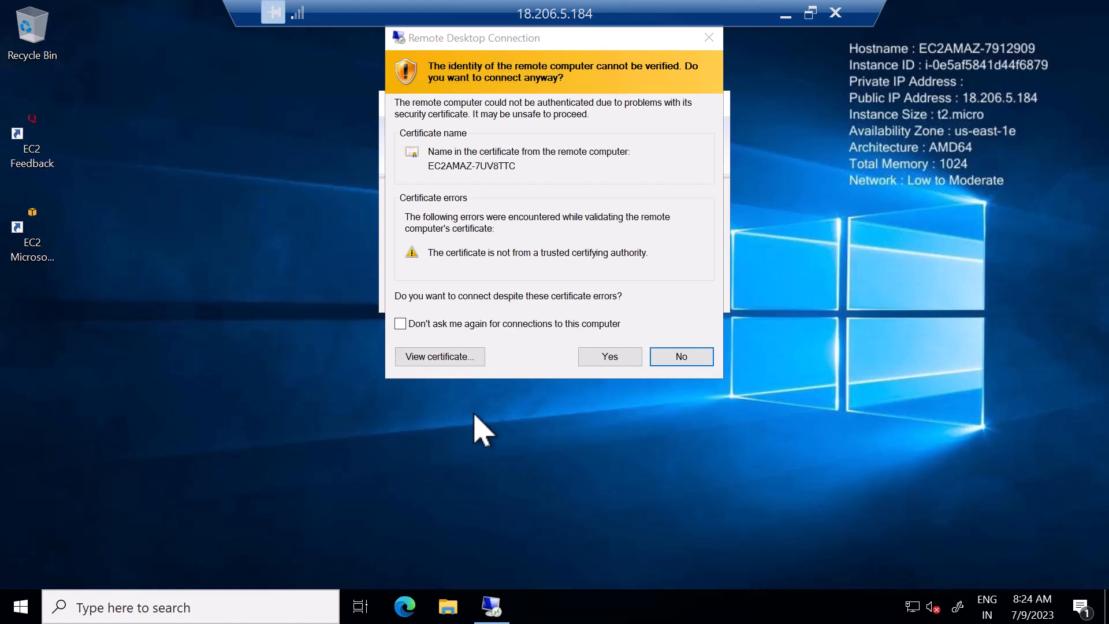
pyautogui.click(611, 358)
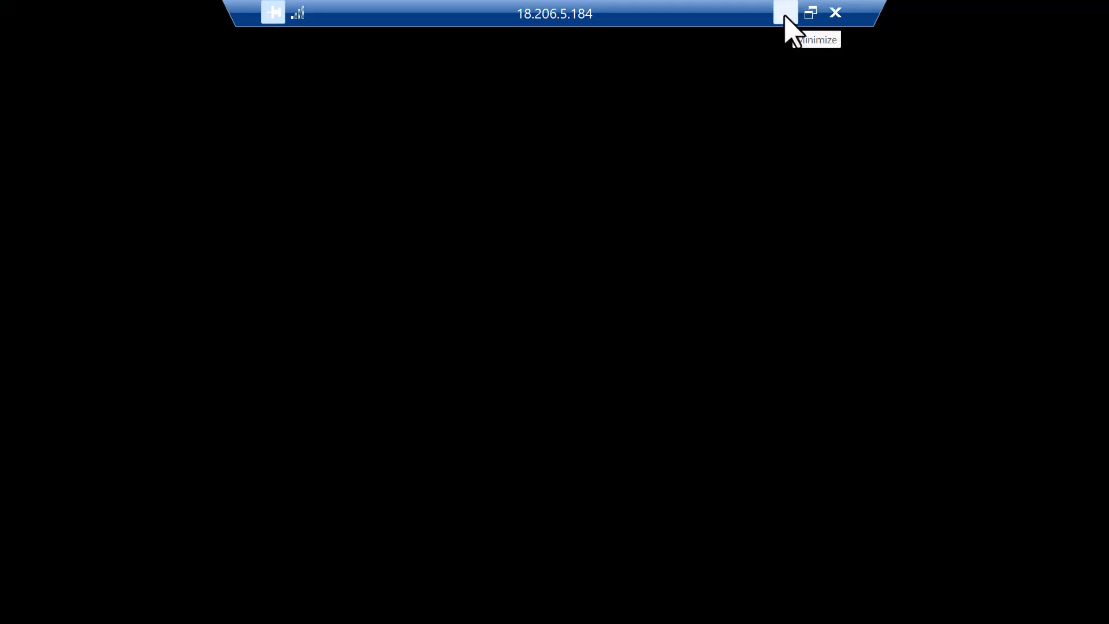
# - Minimize the remote session, switch to Sublime Text and add "> Created a Subnet" after two blank lines below the VPC notes
pyautogui.click(785, 14)
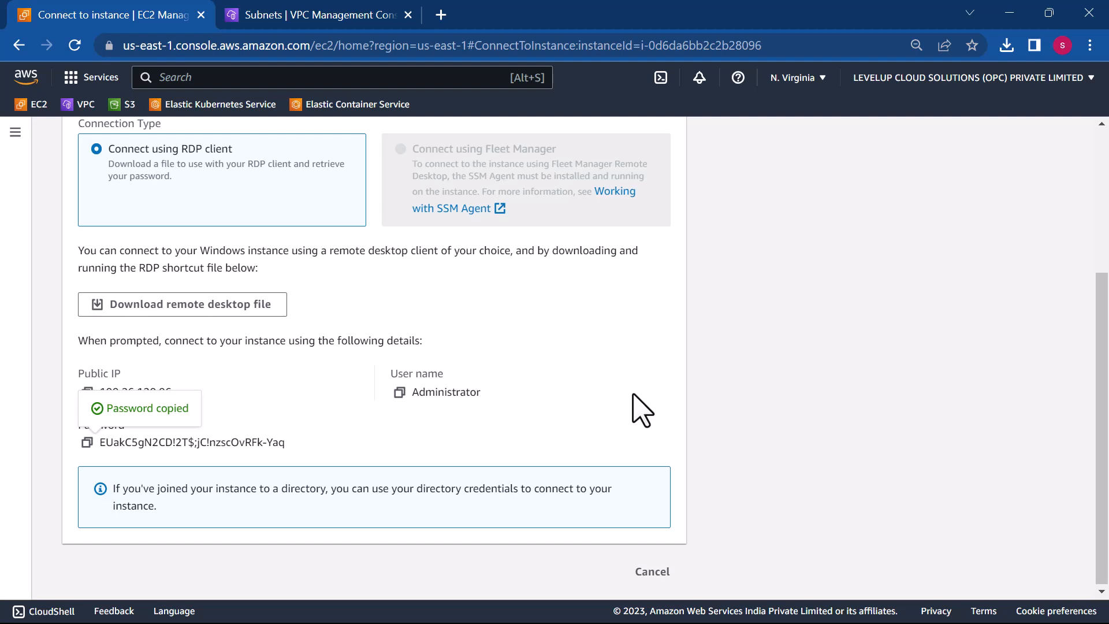
pyautogui.press('super')
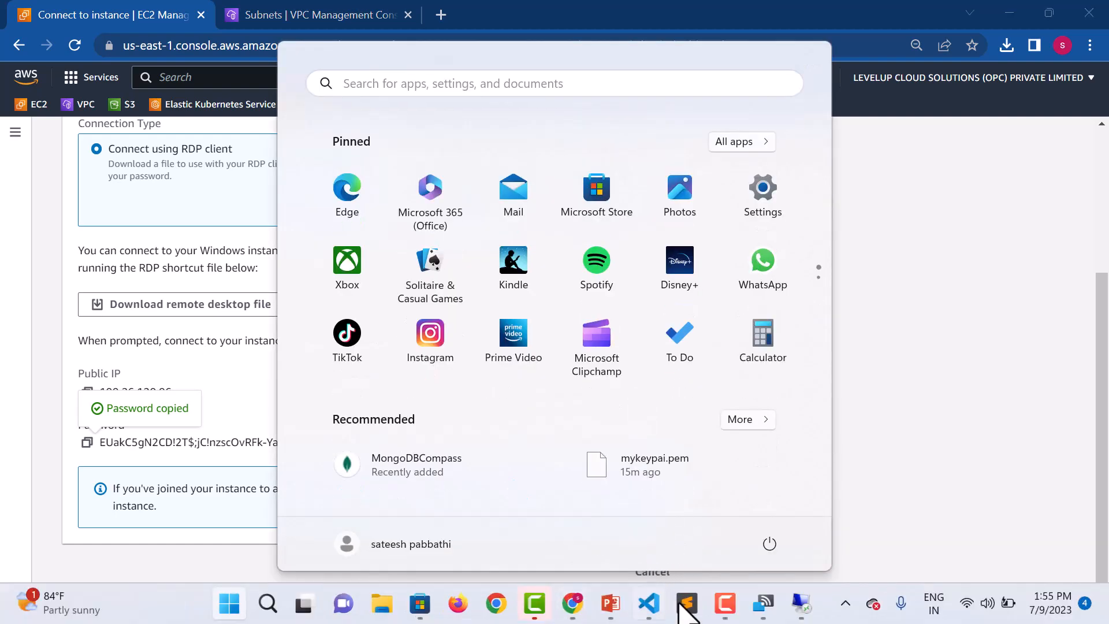
pyautogui.moveTo(687, 611)
pyautogui.click(688, 574)
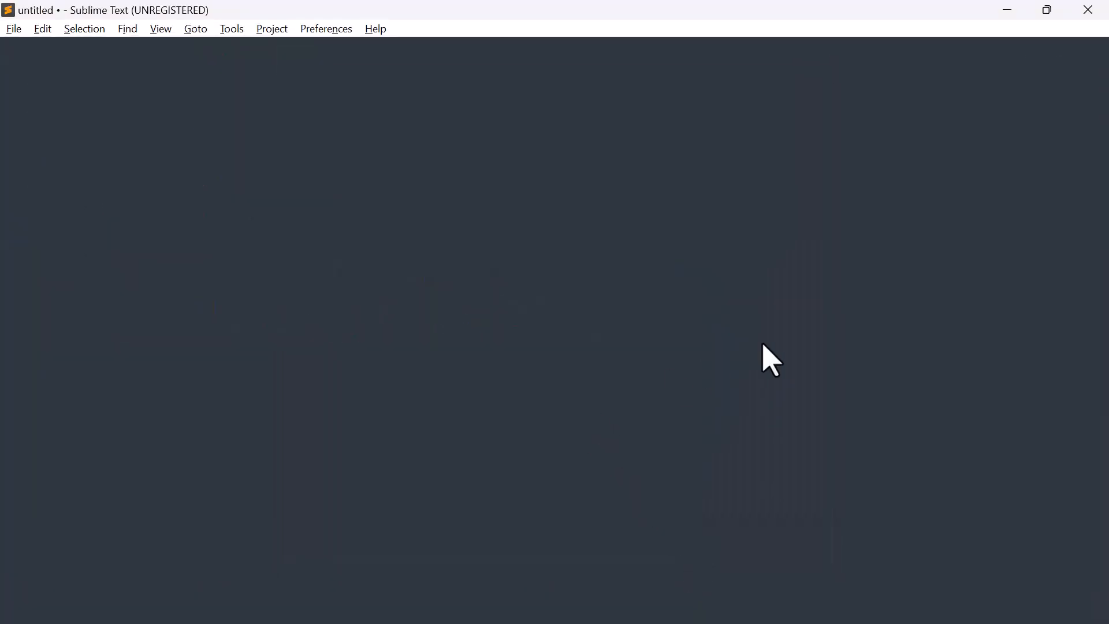
pyautogui.click(688, 333)
pyautogui.press('Return')
pyautogui.press('Return')
pyautogui.press('Return')
pyautogui.write('> Crrated a')
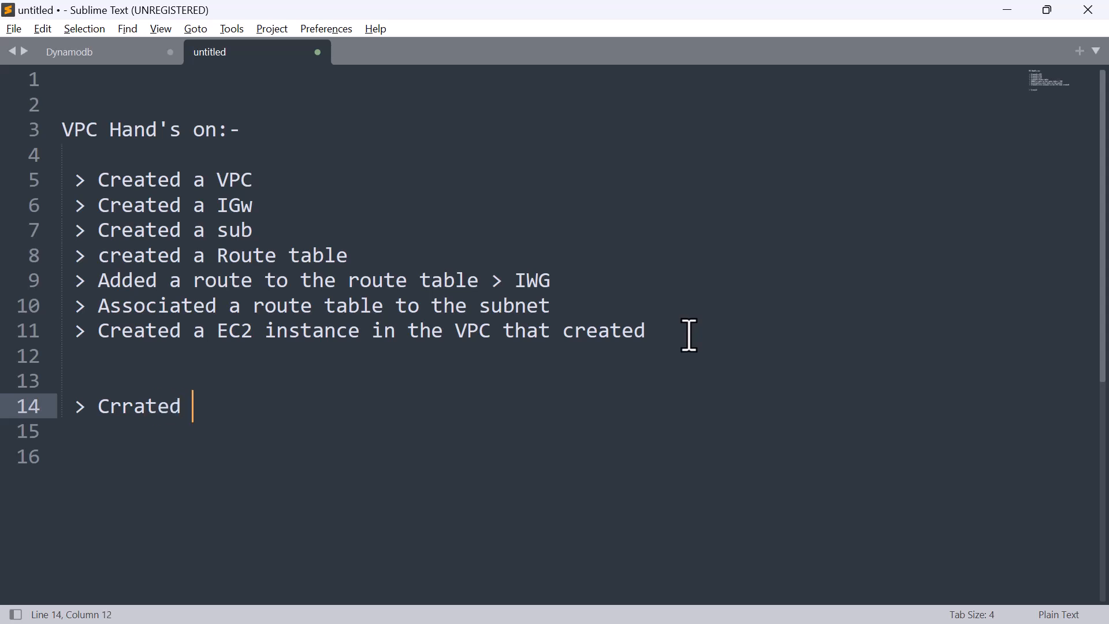
pyautogui.press('BackSpace')
pyautogui.press('BackSpace')
pyautogui.press('BackSpace')
pyautogui.press('BackSpace')
pyautogui.press('BackSpace')
pyautogui.press('BackSpace')
pyautogui.write('eated a Subnet')
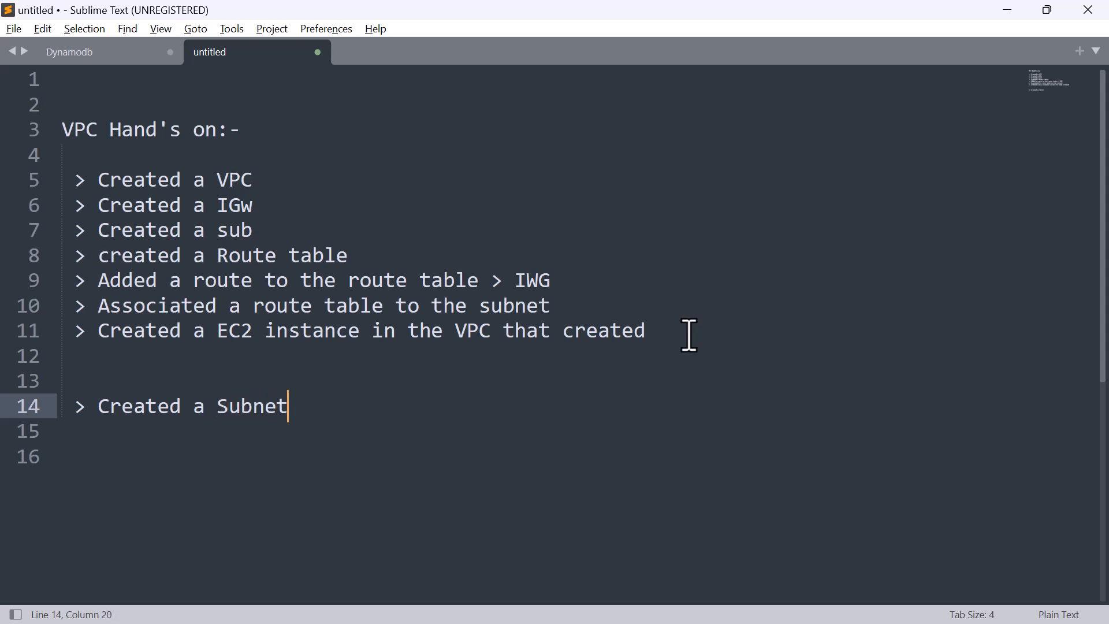
# - Add the note line "> created a Natgatway" below the subnet line
pyautogui.press('Return')
pyautogui.write('> created a Nat')
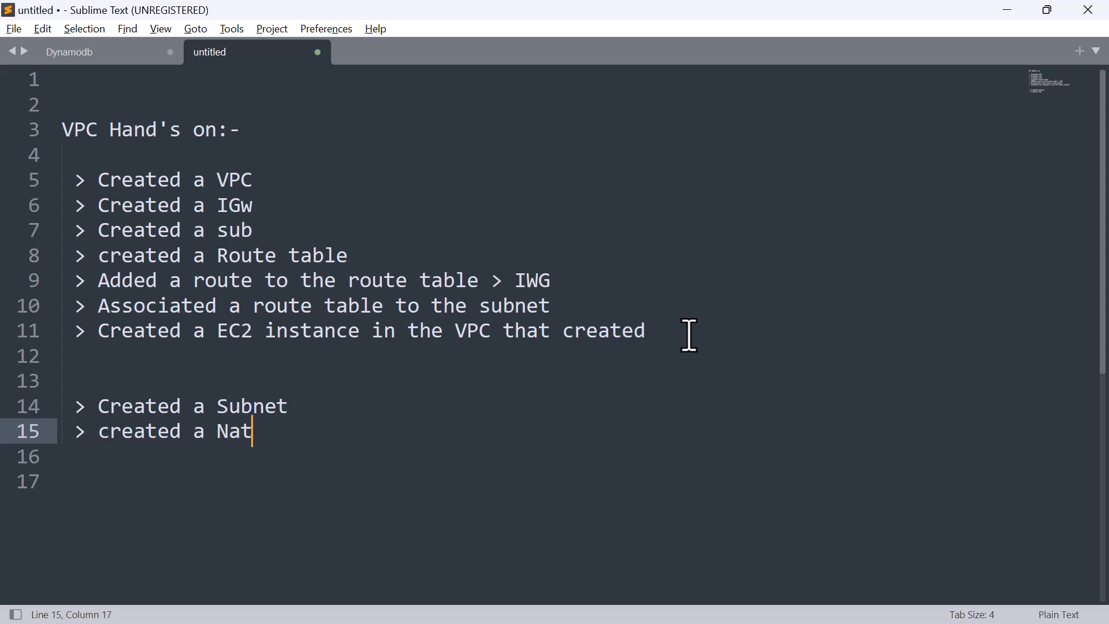
pyautogui.write('gateway')
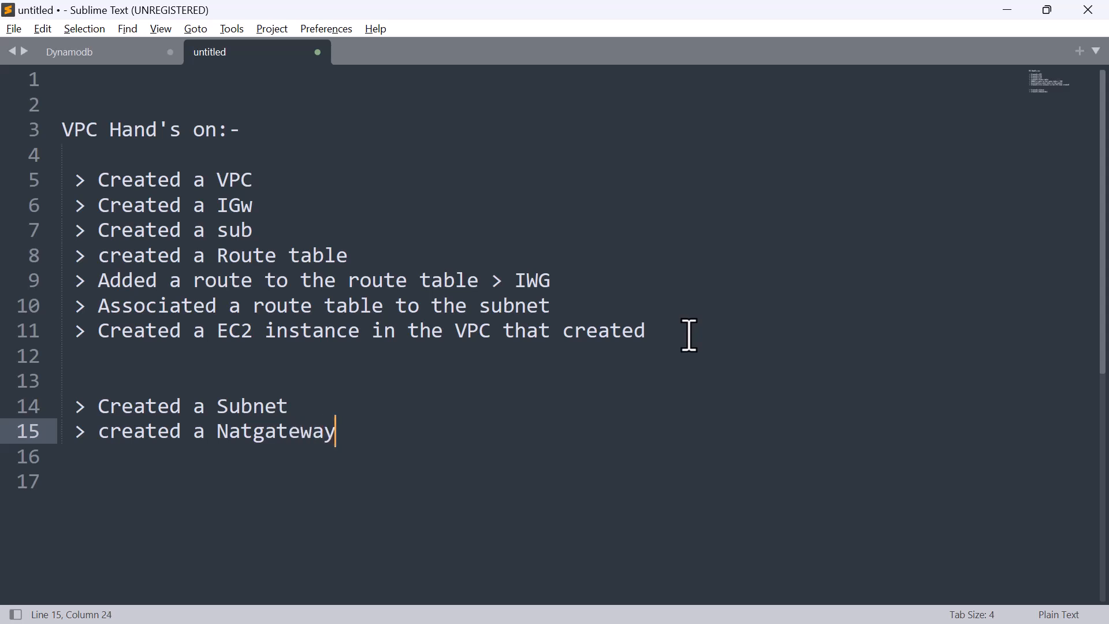
pyautogui.press('BackSpace')
pyautogui.press('BackSpace')
pyautogui.press('BackSpace')
pyautogui.press('BackSpace')
pyautogui.write('way')
# - Add the note line "> created a route table > nat" below the NAT gateway line
pyautogui.press('Return')
pyautogui.write('> created a route table')
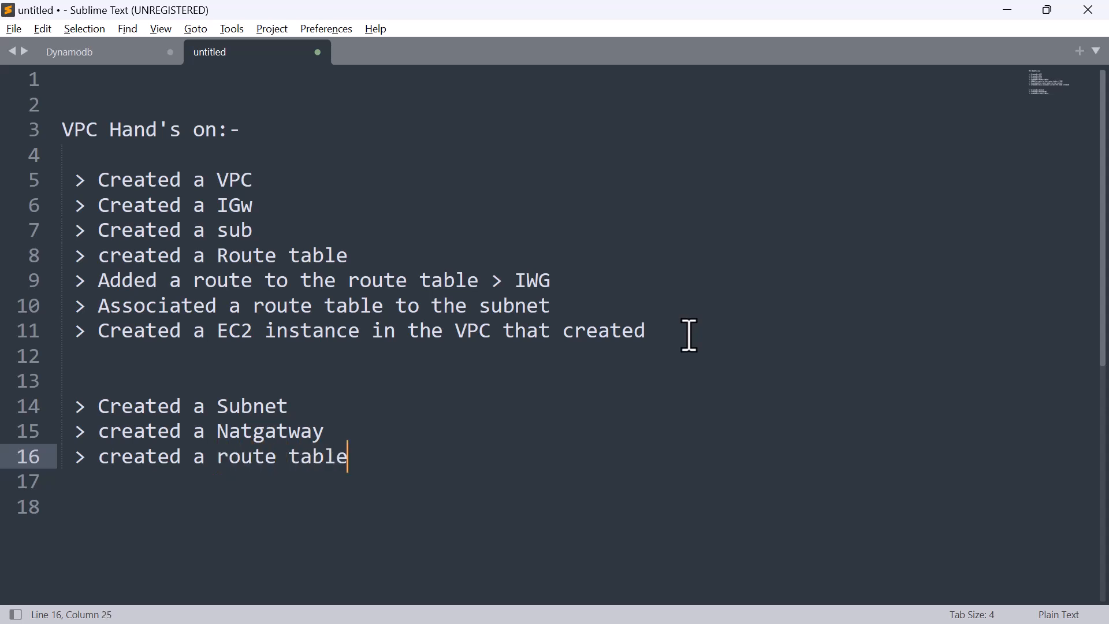
pyautogui.write(' > nat')
# - Add the note line "> created a ec2 instance in the second subnet" below the route table line
pyautogui.press('Return')
pyautogui.write('> ')
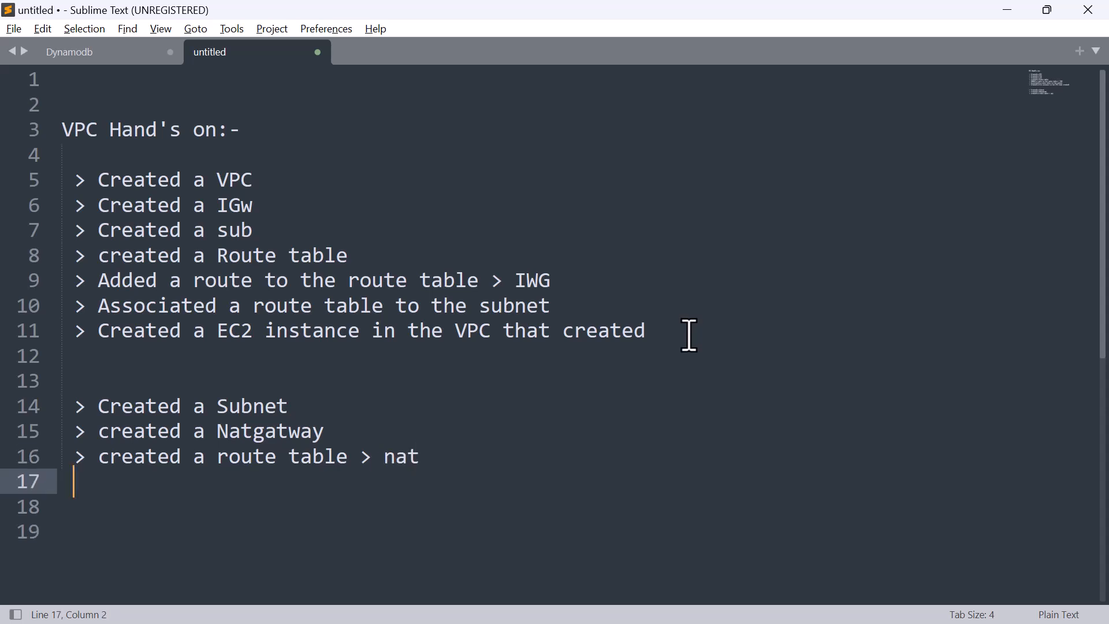
pyautogui.write('created a ec2 instcne')
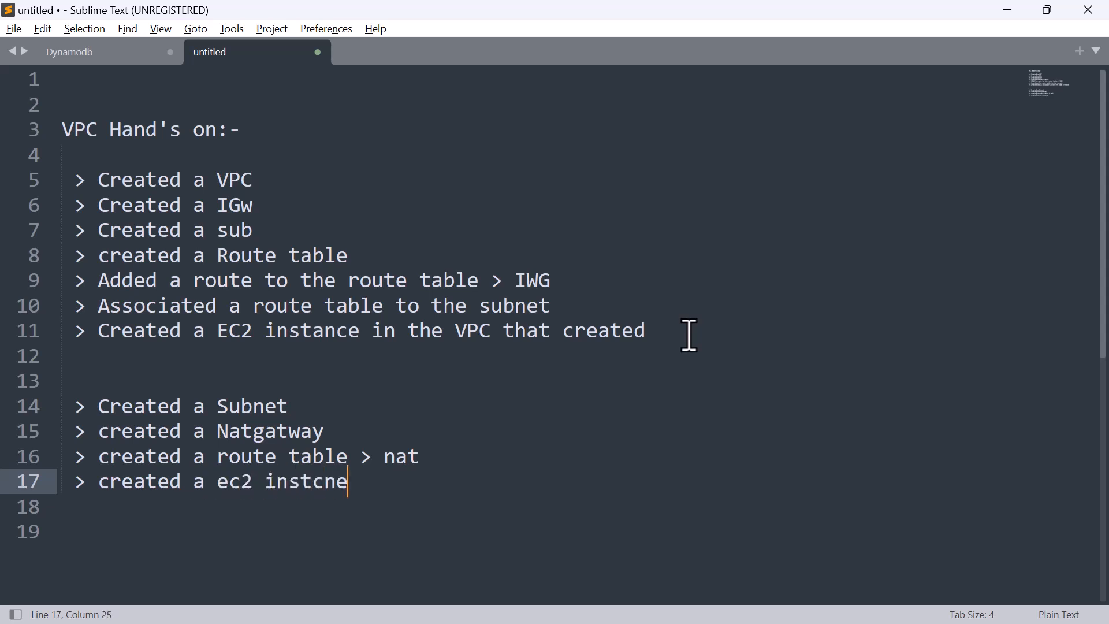
pyautogui.press('BackSpace')
pyautogui.press('BackSpace')
pyautogui.press('BackSpace')
pyautogui.write('ance in the second')
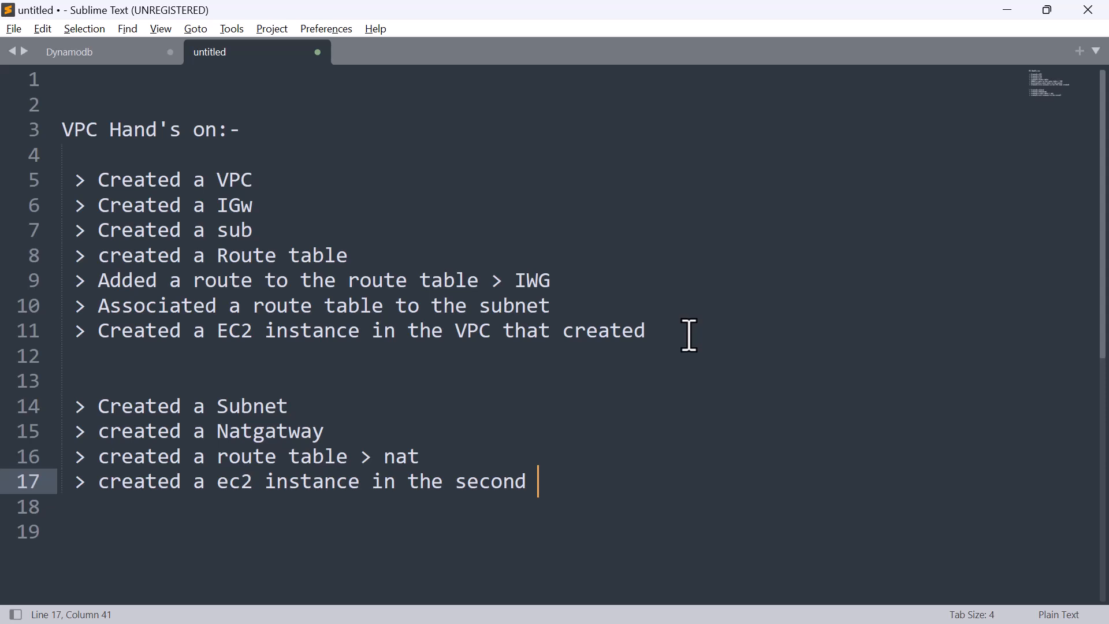
pyautogui.write(' subnet')
# - Add the note line "> Connected to Second ec2 instance from the first one" below the ec2 instance line
pyautogui.press('Return')
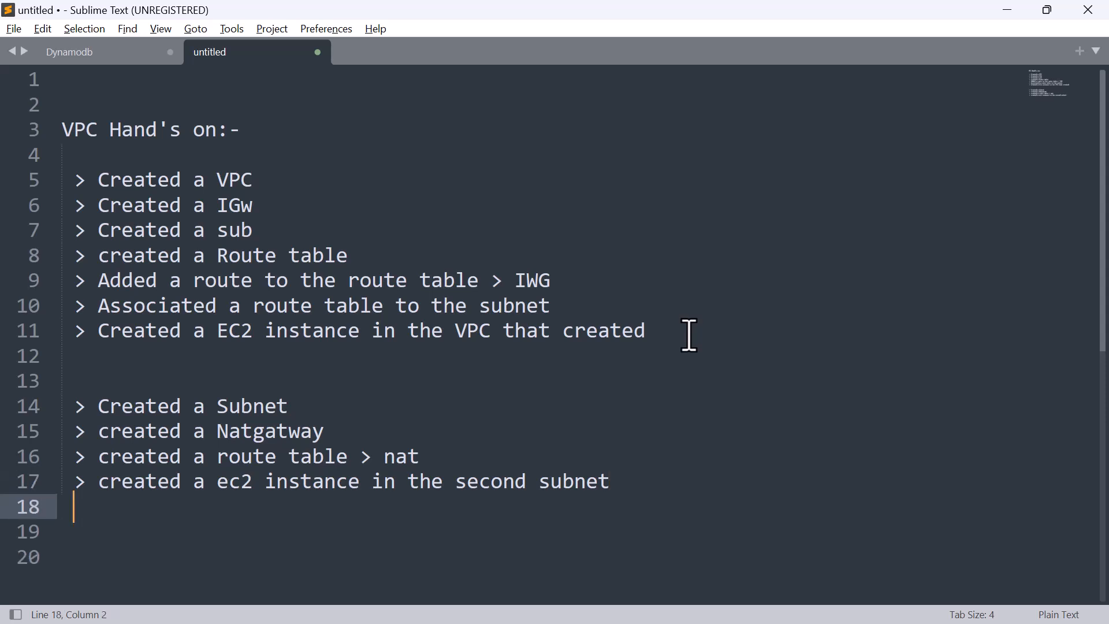
pyautogui.write('> Conencted')
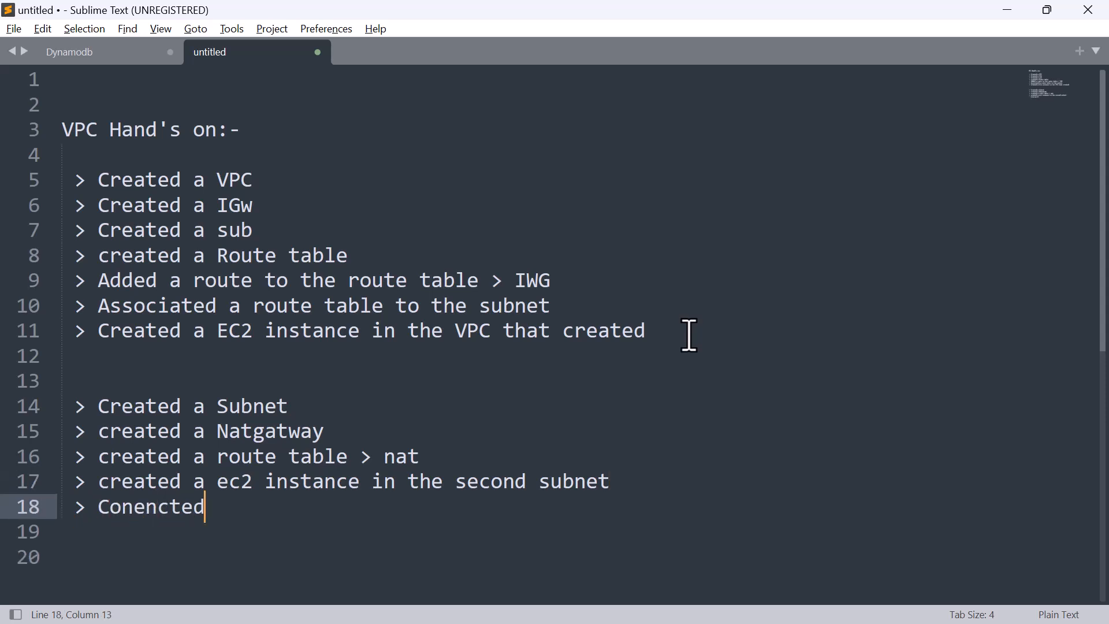
pyautogui.press('BackSpace')
pyautogui.press('BackSpace')
pyautogui.press('BackSpace')
pyautogui.press('BackSpace')
pyautogui.press('BackSpace')
pyautogui.press('BackSpace')
pyautogui.write('ncted to Second ')
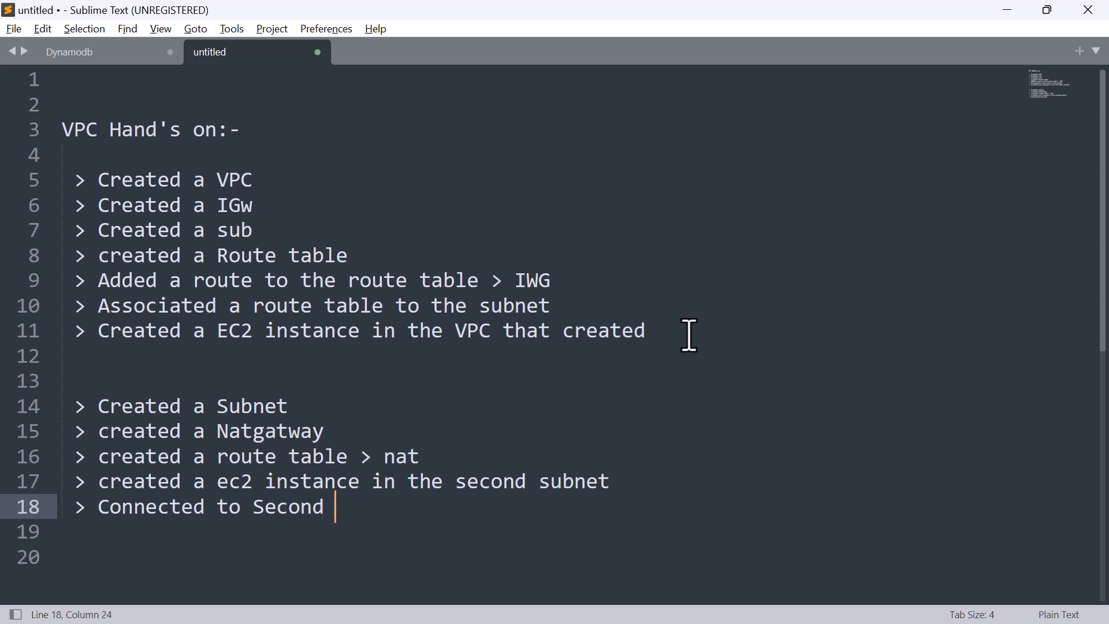
pyautogui.write('ec2 instanc')
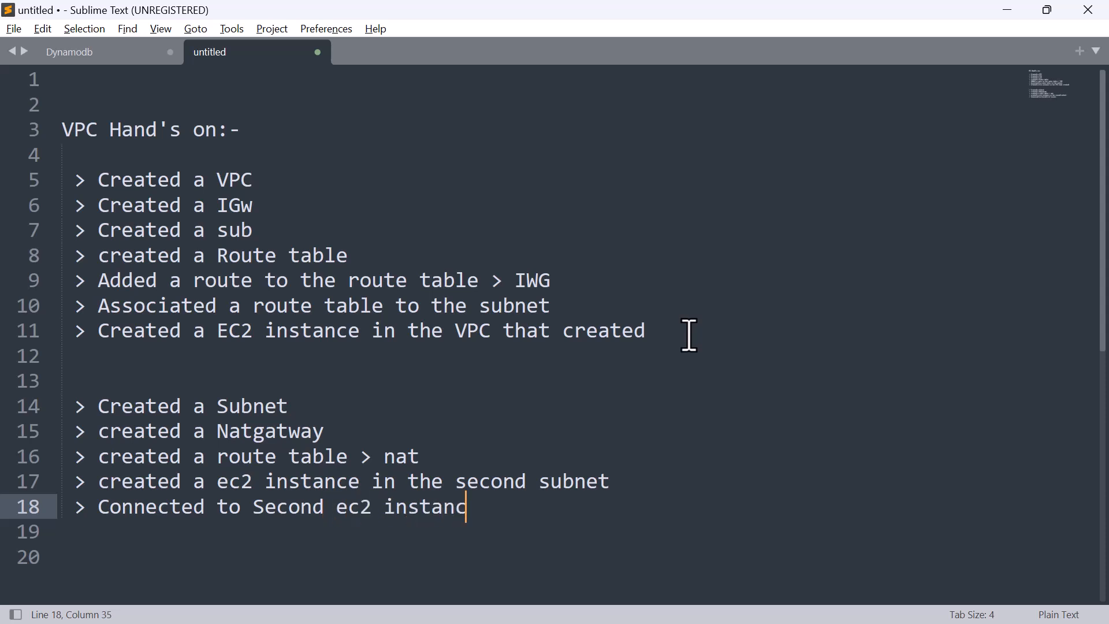
pyautogui.write('e fromt he')
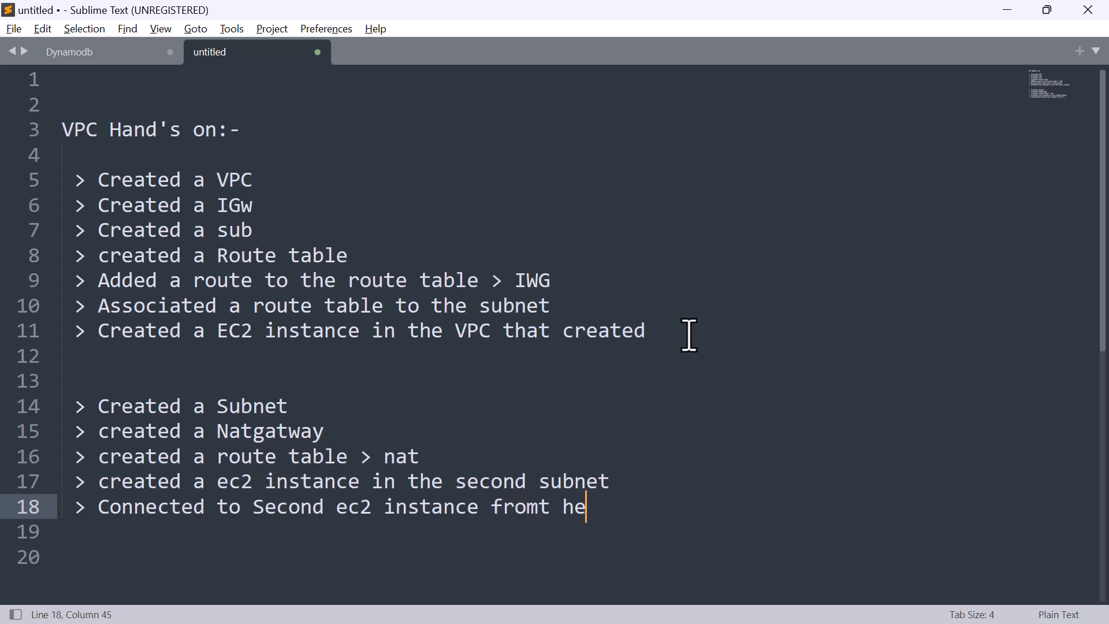
pyautogui.press('BackSpace')
pyautogui.press('BackSpace')
pyautogui.press('BackSpace')
pyautogui.press('BackSpace')
pyautogui.write('the first on')
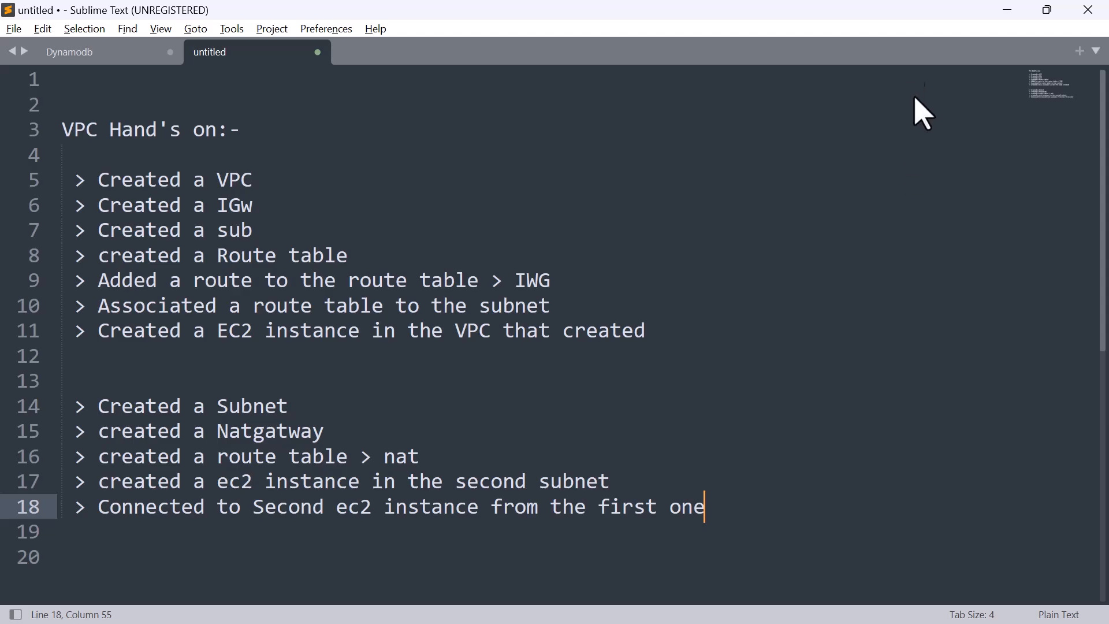
# - Switch to the whiteboard and annotate the VPC diagram: circle both NAT labels and the private EC2, and add RDP and Public callouts
pyautogui.hotkey('alt', 'Tab')
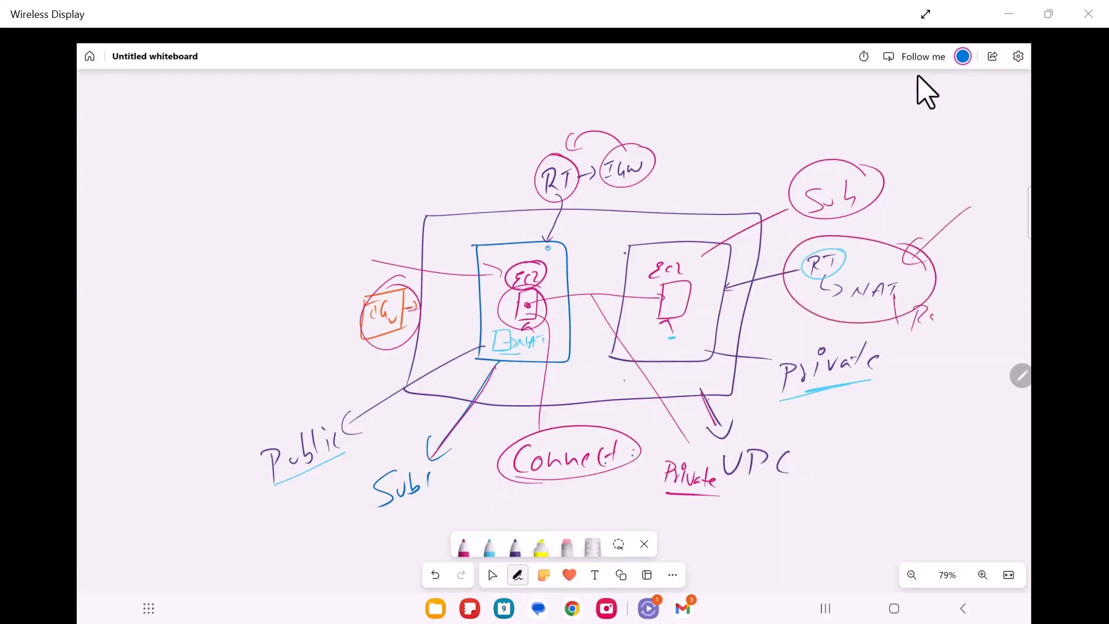
pyautogui.moveTo(858, 279)
pyautogui.mouseDown()
pyautogui.moveTo(851, 289)
pyautogui.moveTo(871, 271)
pyautogui.moveTo(849, 303)
pyautogui.mouseUp()
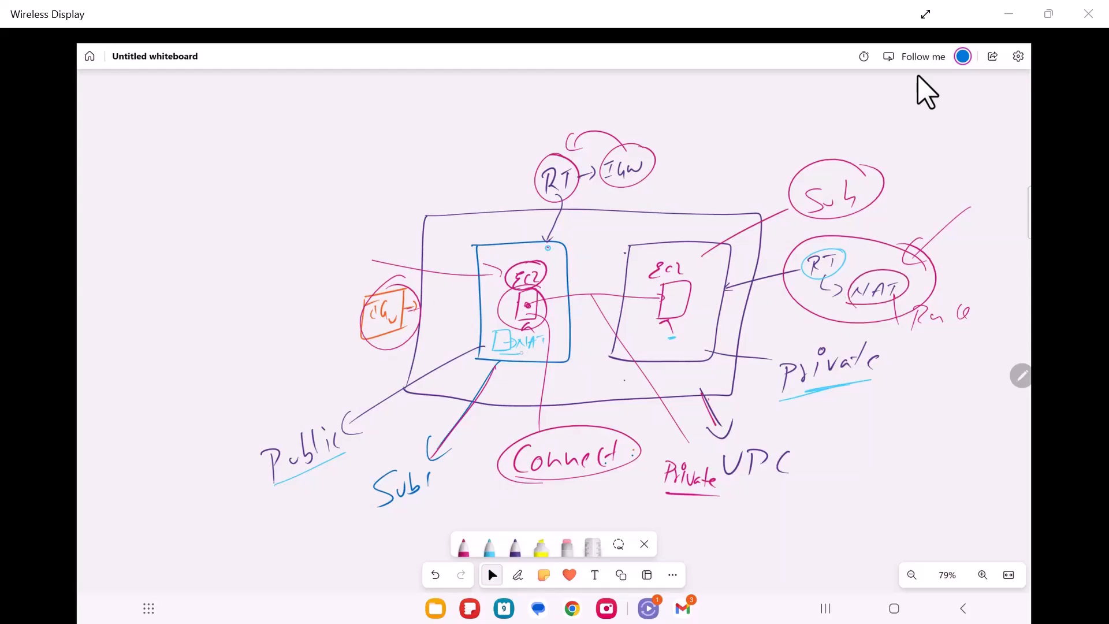
pyautogui.moveTo(555, 351)
pyautogui.mouseDown()
pyautogui.moveTo(565, 338)
pyautogui.moveTo(522, 354)
pyautogui.mouseUp()
pyautogui.moveTo(658, 267)
pyautogui.mouseDown()
pyautogui.moveTo(710, 315)
pyautogui.moveTo(678, 266)
pyautogui.moveTo(669, 303)
pyautogui.mouseUp()
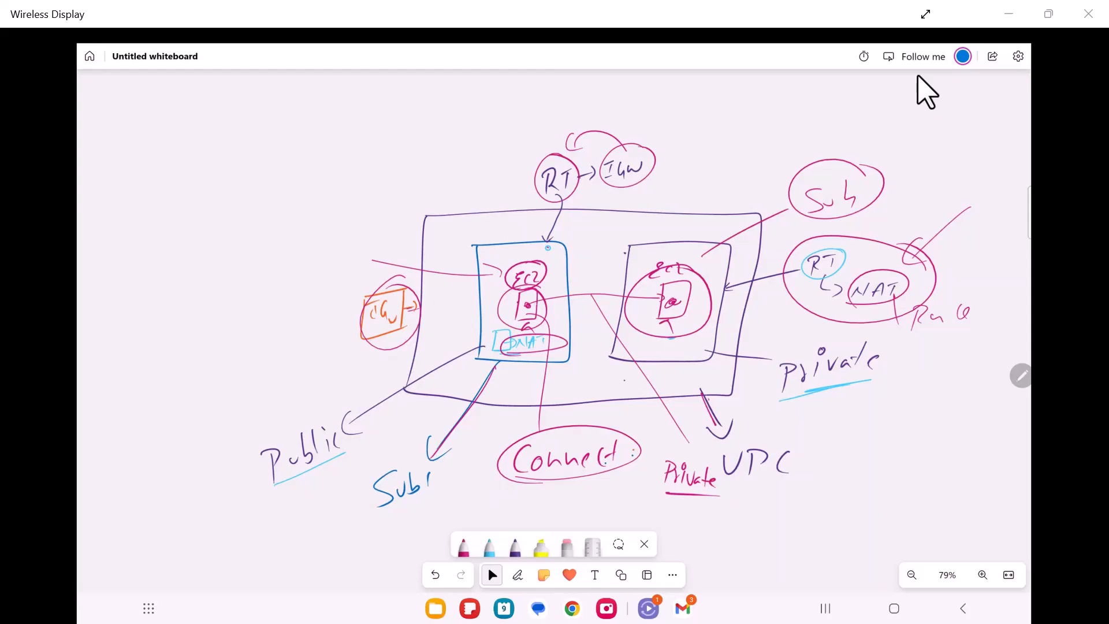
pyautogui.moveTo(528, 305); pyautogui.dragTo(617, 240)
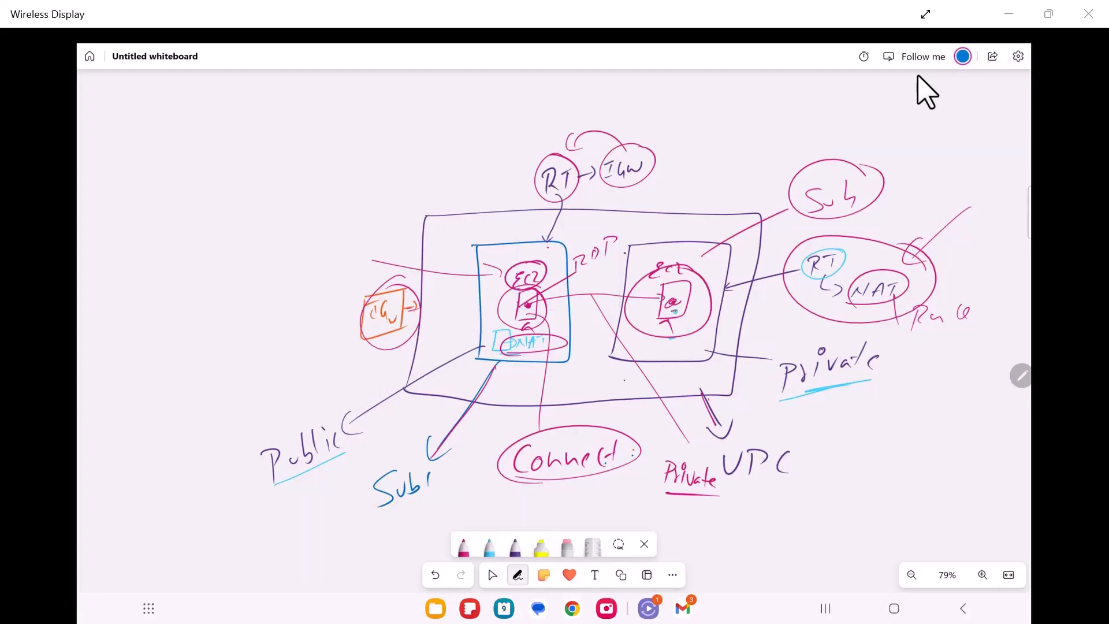
pyautogui.moveTo(669, 296)
pyautogui.mouseDown()
pyautogui.moveTo(751, 395)
pyautogui.moveTo(804, 496)
pyautogui.moveTo(881, 485)
pyautogui.mouseUp()
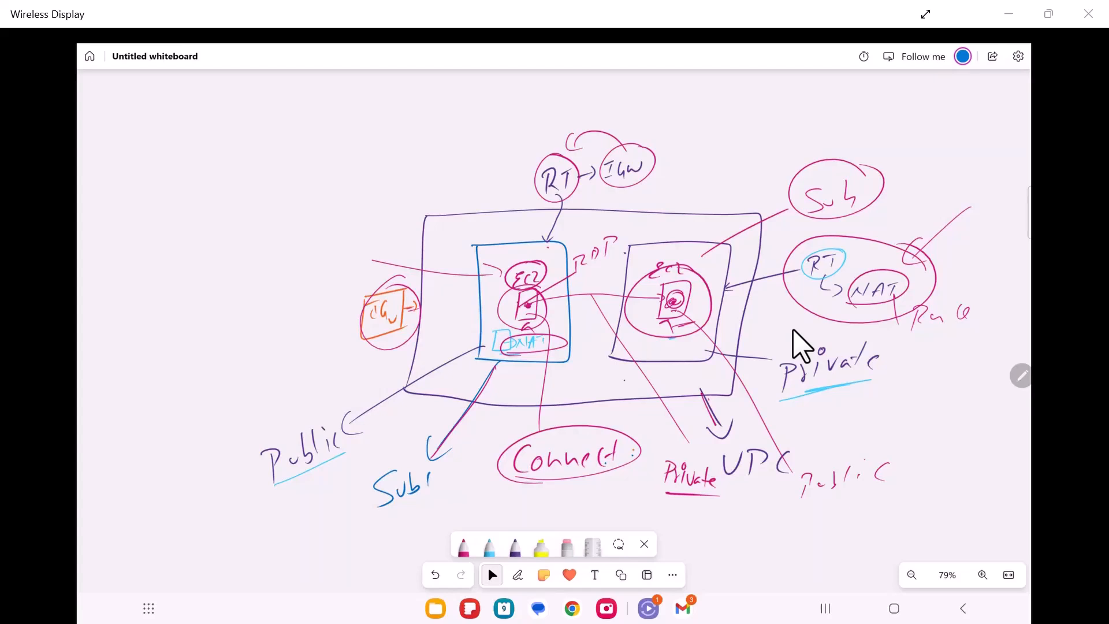
# - On a blank area of the whiteboard, sketch a pink box and write VPC inside it
pyautogui.scroll(-7, 799, 345)
pyautogui.scroll(-1, 793, 330)
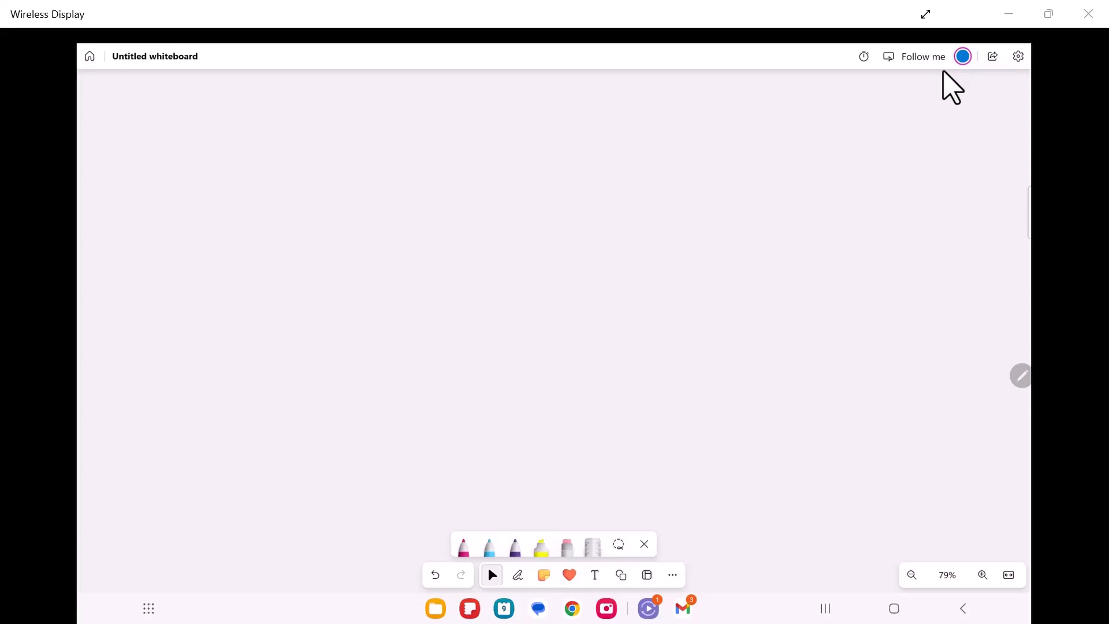
pyautogui.click(463, 547)
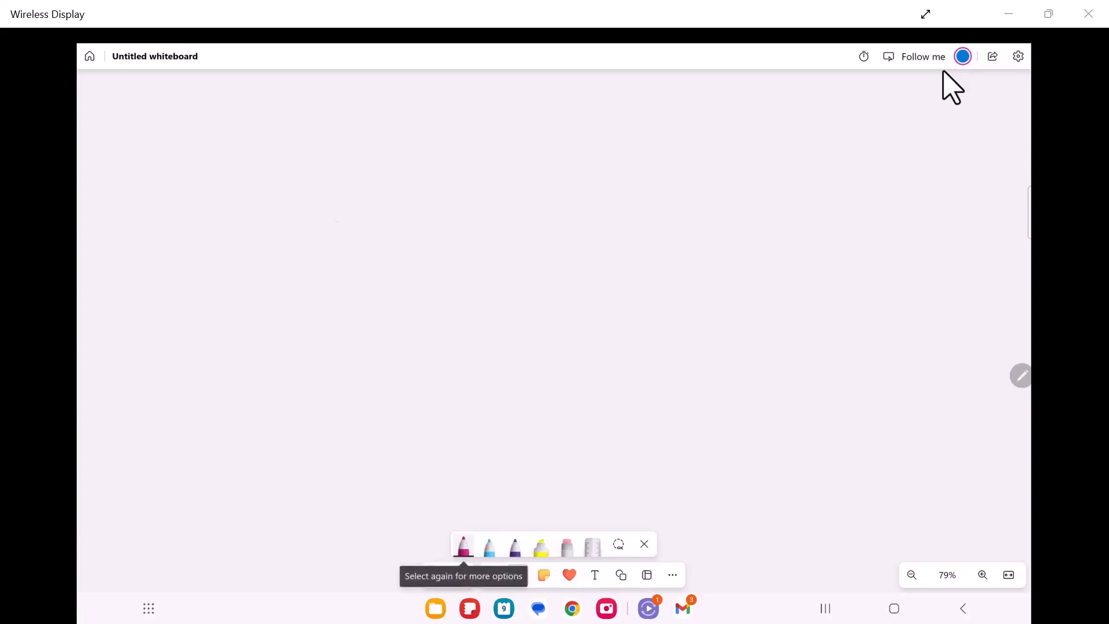
pyautogui.moveTo(335, 222); pyautogui.dragTo(314, 376)
pyautogui.moveTo(334, 213)
pyautogui.mouseDown()
pyautogui.moveTo(528, 214)
pyautogui.moveTo(522, 371)
pyautogui.moveTo(399, 389)
pyautogui.moveTo(313, 382)
pyautogui.mouseUp()
pyautogui.moveTo(368, 312); pyautogui.dragTo(385, 306)
pyautogui.moveTo(393, 304)
pyautogui.mouseDown()
pyautogui.moveTo(393, 330)
pyautogui.moveTo(399, 312)
pyautogui.moveTo(430, 316)
pyautogui.mouseUp()
# - Sketch a second box in purple well to the right of the pink one and write VPC inside it
pyautogui.click(463, 547)
pyautogui.click(506, 403)
pyautogui.moveTo(743, 225)
pyautogui.mouseDown()
pyautogui.moveTo(721, 404)
pyautogui.moveTo(936, 215)
pyautogui.moveTo(878, 411)
pyautogui.moveTo(731, 401)
pyautogui.mouseUp()
pyautogui.moveTo(801, 317)
pyautogui.mouseDown()
pyautogui.moveTo(813, 315)
pyautogui.moveTo(825, 341)
pyautogui.mouseUp()
pyautogui.moveTo(826, 304); pyautogui.dragTo(832, 321)
pyautogui.moveTo(866, 312); pyautogui.dragTo(867, 334)
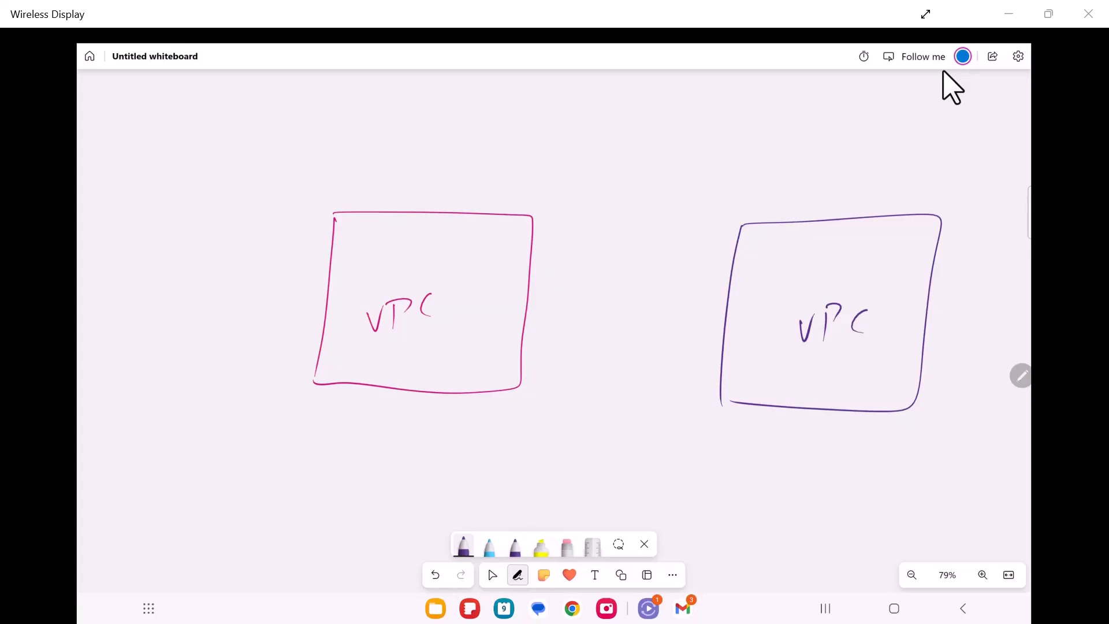
# - Sketch a small purple computer above the VPC label in each box and mark its centre
pyautogui.moveTo(373, 248); pyautogui.dragTo(373, 281)
pyautogui.moveTo(368, 246); pyautogui.dragTo(405, 255)
pyautogui.moveTo(405, 255)
pyautogui.mouseDown()
pyautogui.moveTo(373, 282)
pyautogui.moveTo(399, 274)
pyautogui.mouseUp()
pyautogui.moveTo(834, 248)
pyautogui.mouseDown()
pyautogui.moveTo(833, 276)
pyautogui.moveTo(842, 246)
pyautogui.mouseUp()
pyautogui.moveTo(839, 245)
pyautogui.mouseDown()
pyautogui.moveTo(861, 248)
pyautogui.moveTo(832, 280)
pyautogui.moveTo(852, 278)
pyautogui.mouseUp()
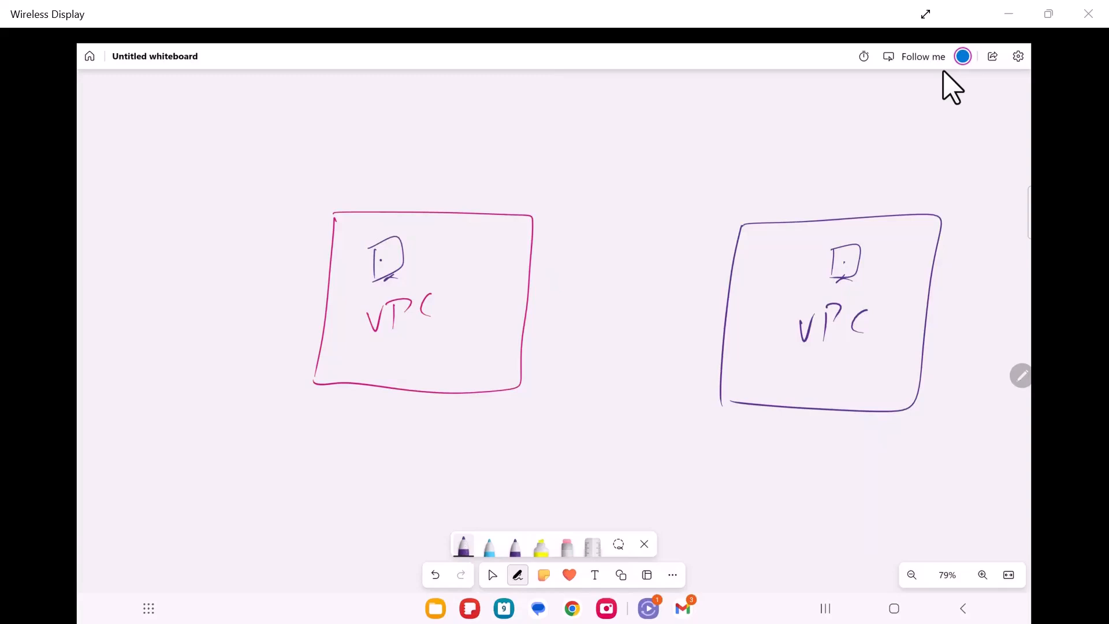
pyautogui.moveTo(386, 253); pyautogui.dragTo(383, 254)
pyautogui.moveTo(844, 261); pyautogui.dragTo(847, 260)
# - In blue, join the two VPC boxes with parallel lines labelled and underlined "Peering", and loop a connection around both computers
pyautogui.click(463, 546)
pyautogui.click(478, 430)
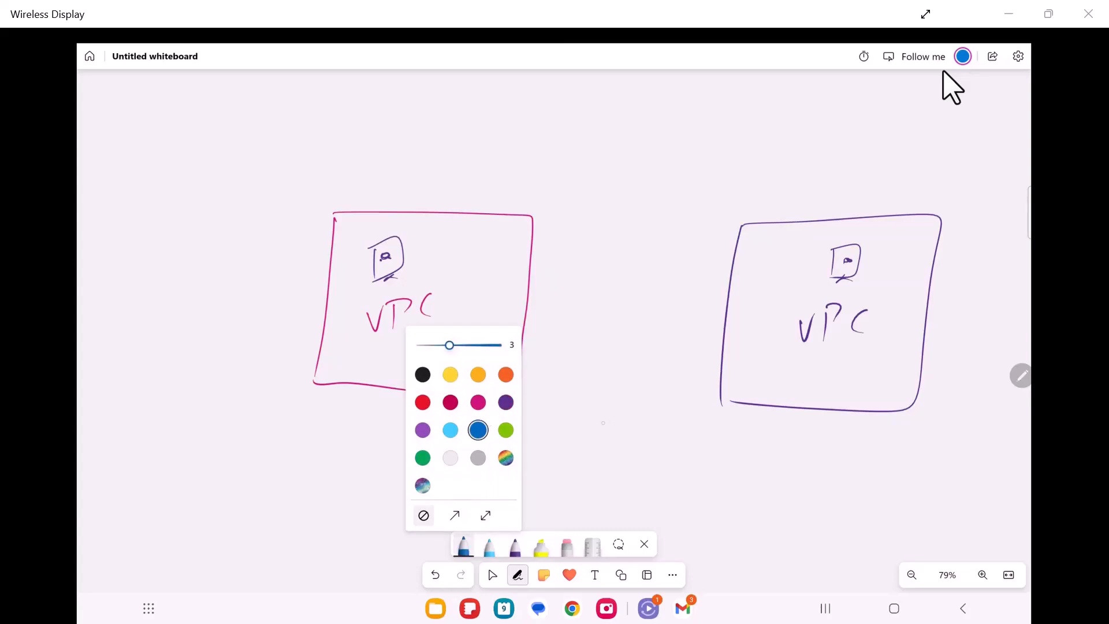
pyautogui.moveTo(528, 301); pyautogui.dragTo(735, 299)
pyautogui.moveTo(521, 320); pyautogui.dragTo(733, 326)
pyautogui.moveTo(547, 363)
pyautogui.mouseDown()
pyautogui.moveTo(545, 404)
pyautogui.moveTo(547, 385)
pyautogui.mouseUp()
pyautogui.moveTo(568, 380)
pyautogui.mouseDown()
pyautogui.moveTo(625, 363)
pyautogui.moveTo(641, 370)
pyautogui.mouseUp()
pyautogui.moveTo(643, 347)
pyautogui.mouseDown()
pyautogui.moveTo(685, 347)
pyautogui.moveTo(672, 378)
pyautogui.mouseUp()
pyautogui.moveTo(533, 429); pyautogui.dragTo(713, 386)
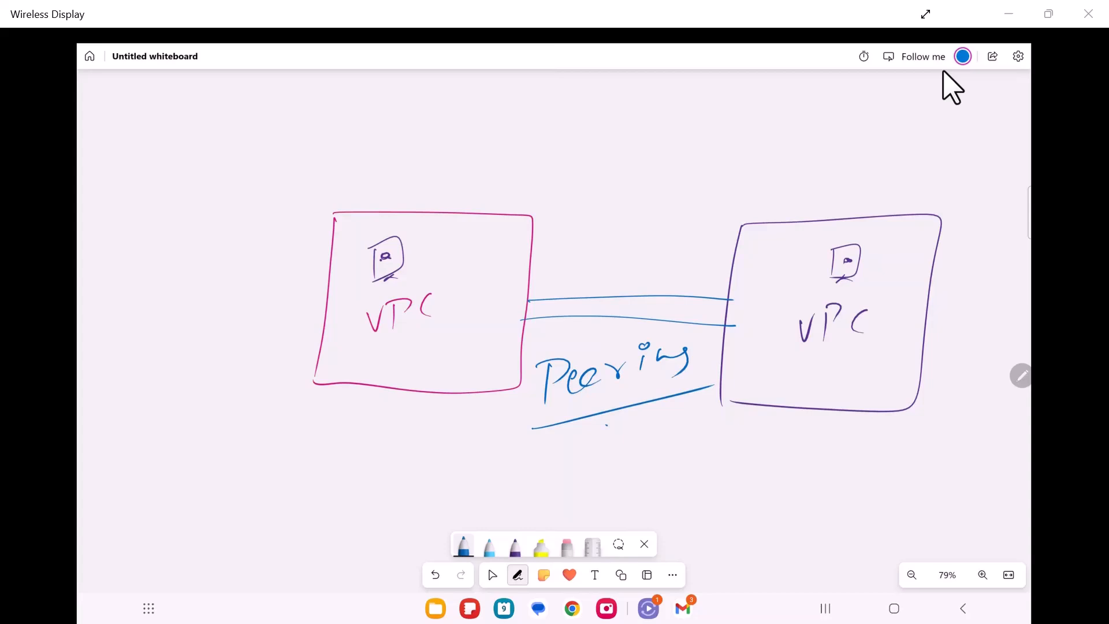
pyautogui.moveTo(373, 287)
pyautogui.mouseDown()
pyautogui.moveTo(788, 285)
pyautogui.moveTo(884, 264)
pyautogui.moveTo(393, 239)
pyautogui.moveTo(375, 283)
pyautogui.moveTo(384, 282)
pyautogui.mouseUp()
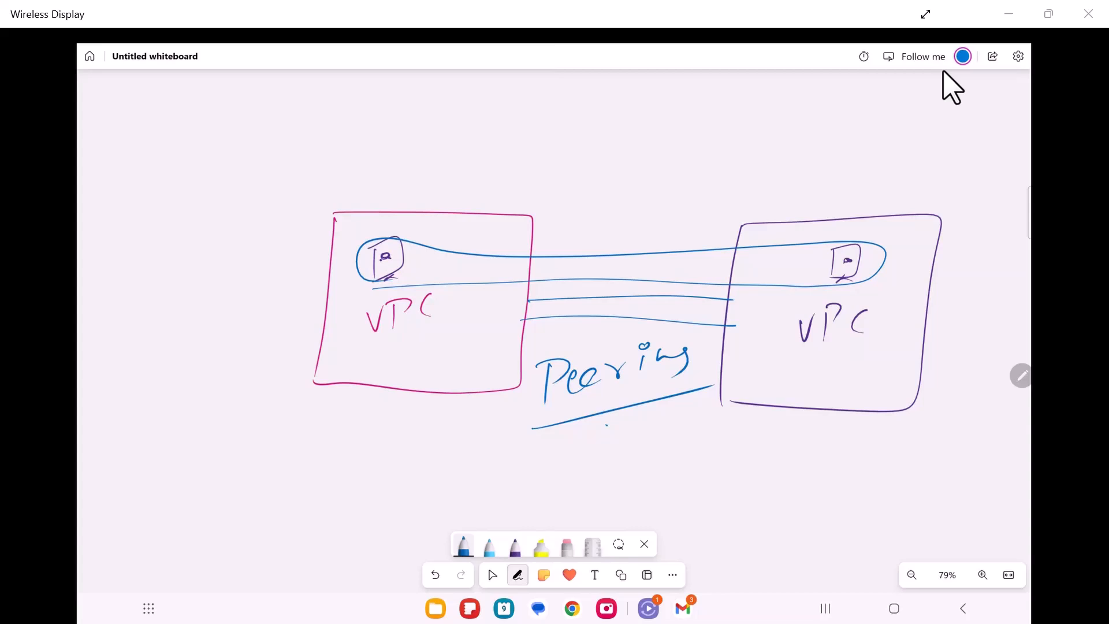
# - Return to the AWS console in the browser, show the EC2 instances list, and open the list of VPCs
pyautogui.click(1009, 15)
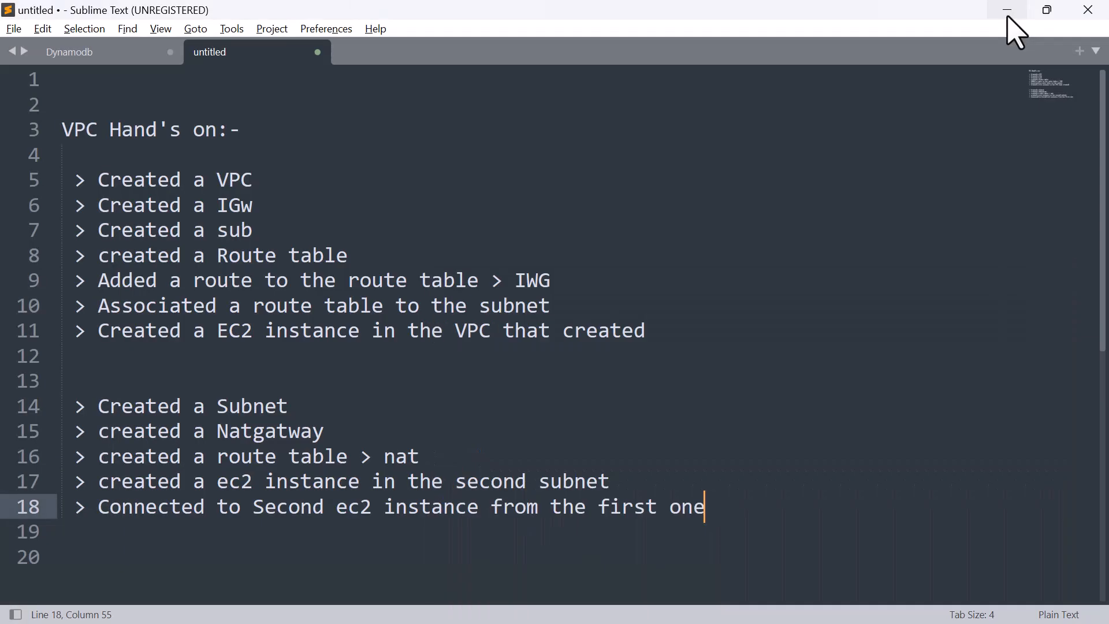
pyautogui.click(1008, 15)
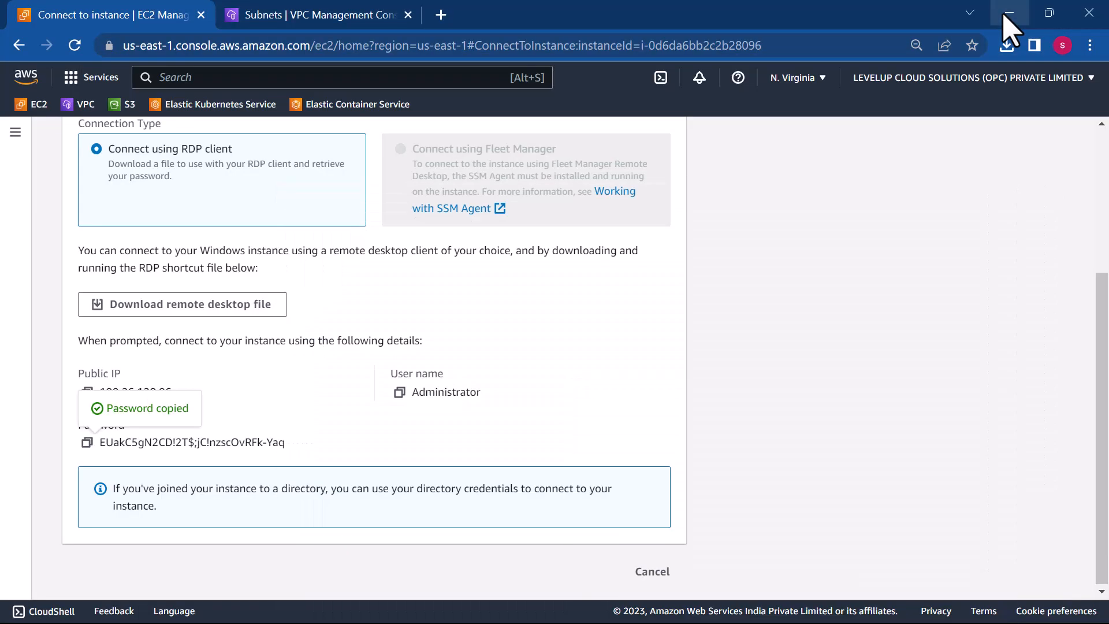
pyautogui.scroll(4, 774, 495)
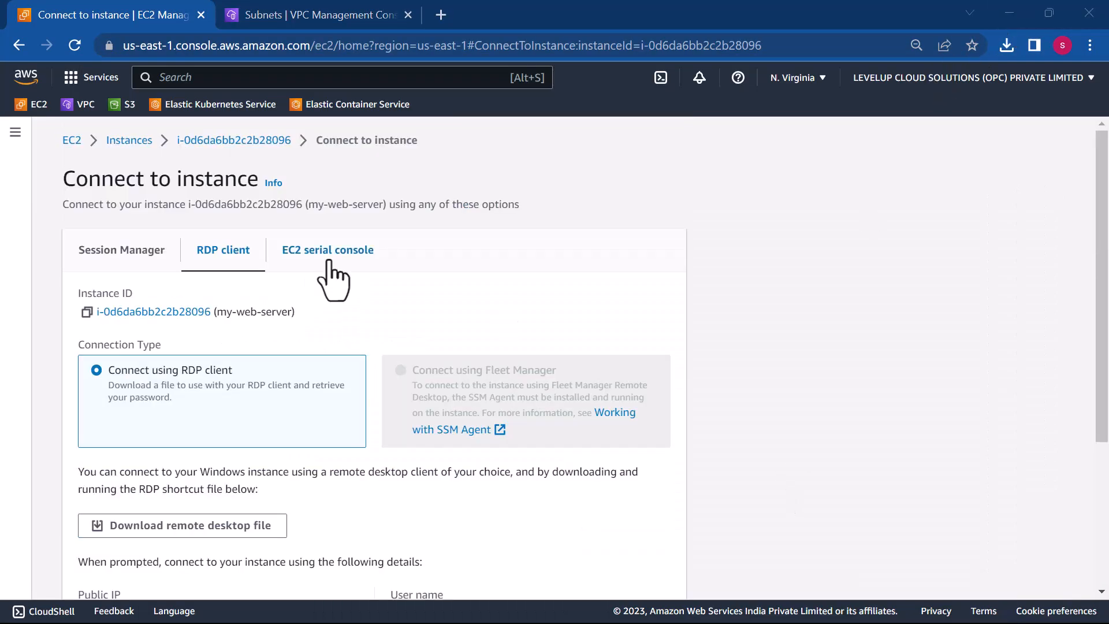
pyautogui.click(129, 141)
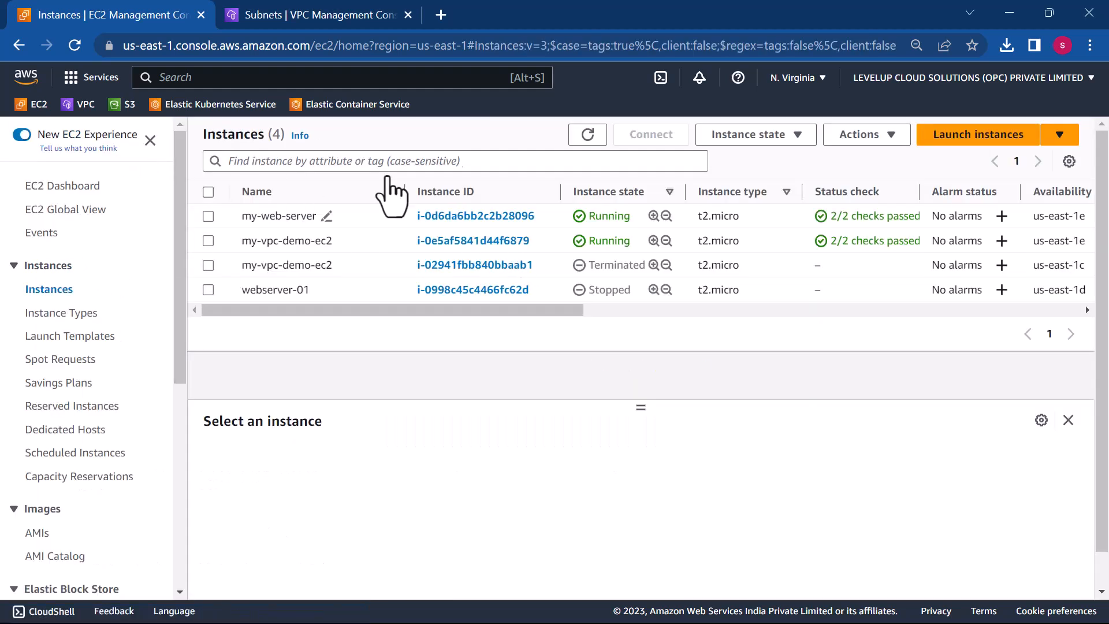
pyautogui.click(272, 17)
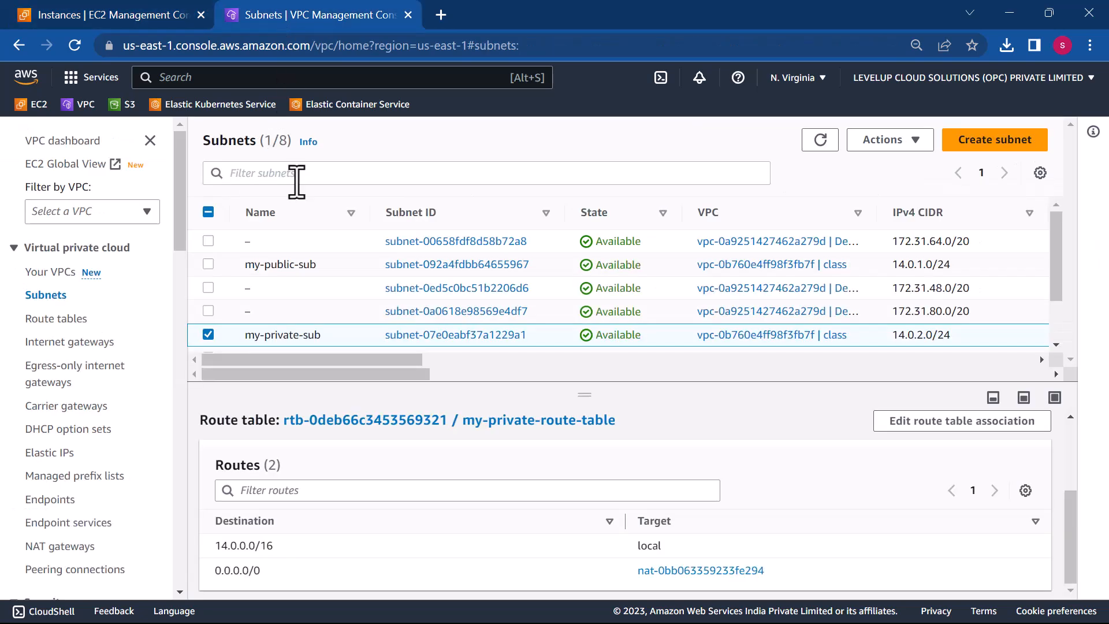
pyautogui.click(48, 278)
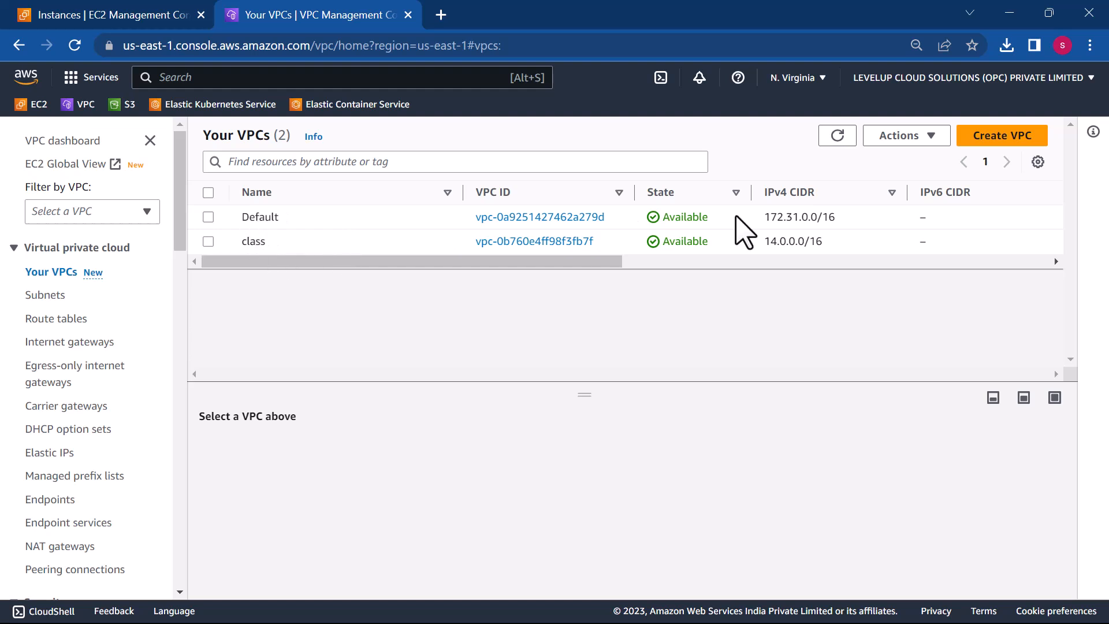
# - Start creating a VPC with the "VPC and more" option and set its IPv4 CIDR block to 17.0.0.0/16
pyautogui.click(984, 138)
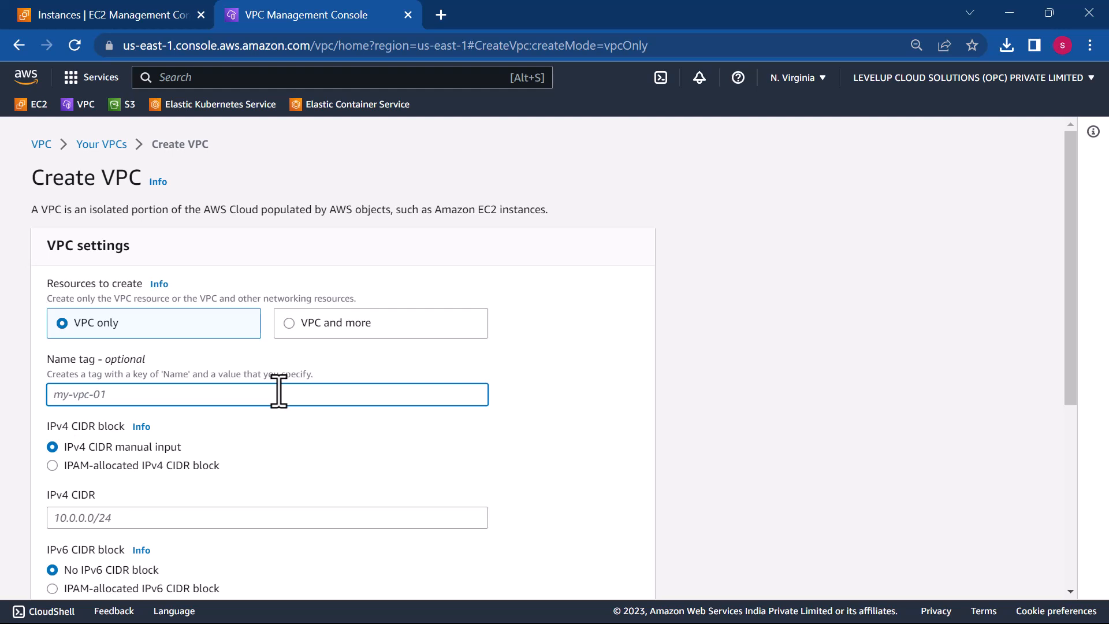
pyautogui.click(287, 331)
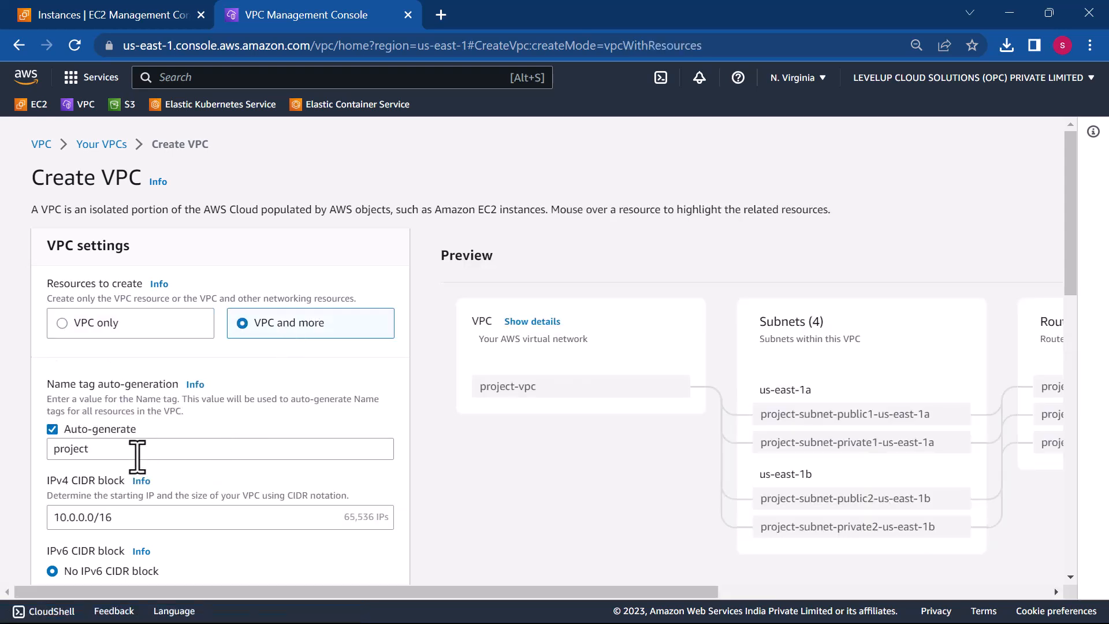
pyautogui.scroll(-1, 137, 456)
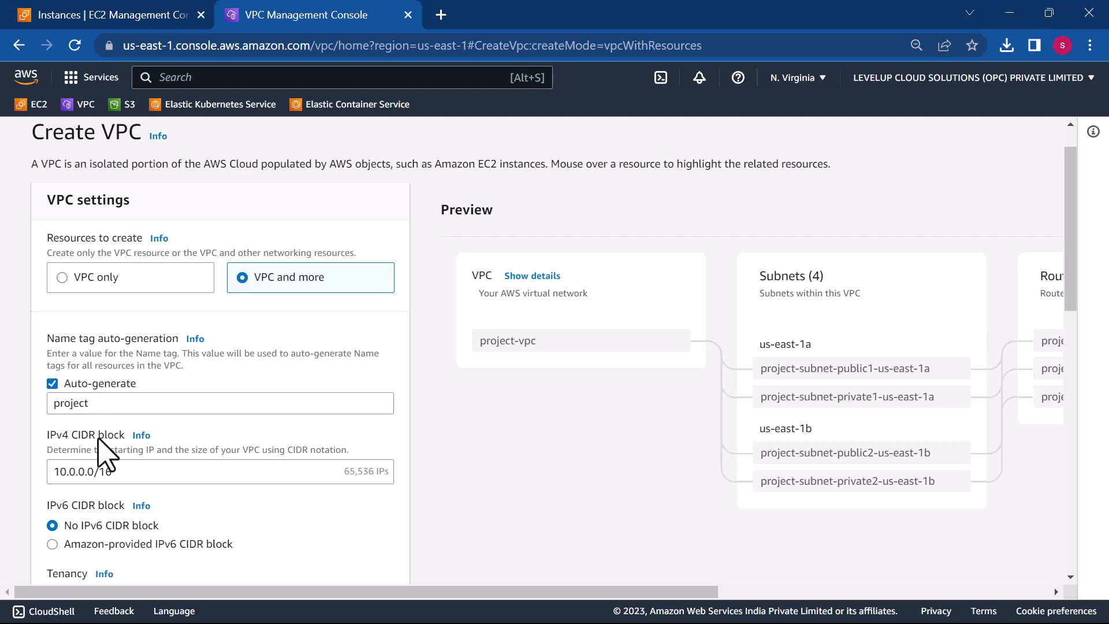
pyautogui.click(69, 472)
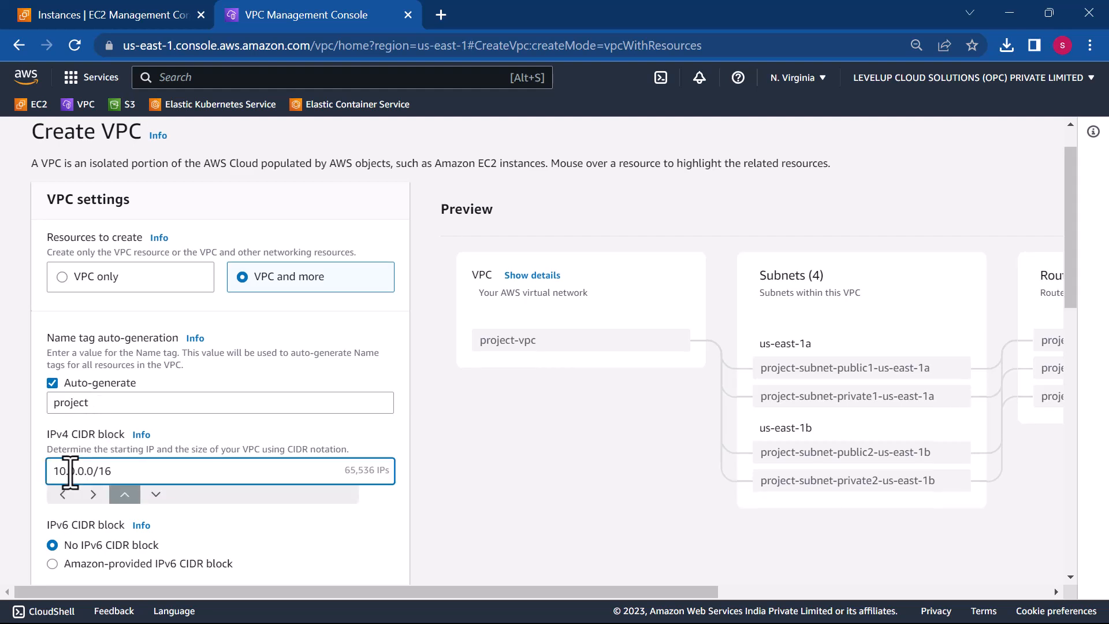
pyautogui.press('BackSpace')
pyautogui.write('7')
pyautogui.scroll(-1, 308, 546)
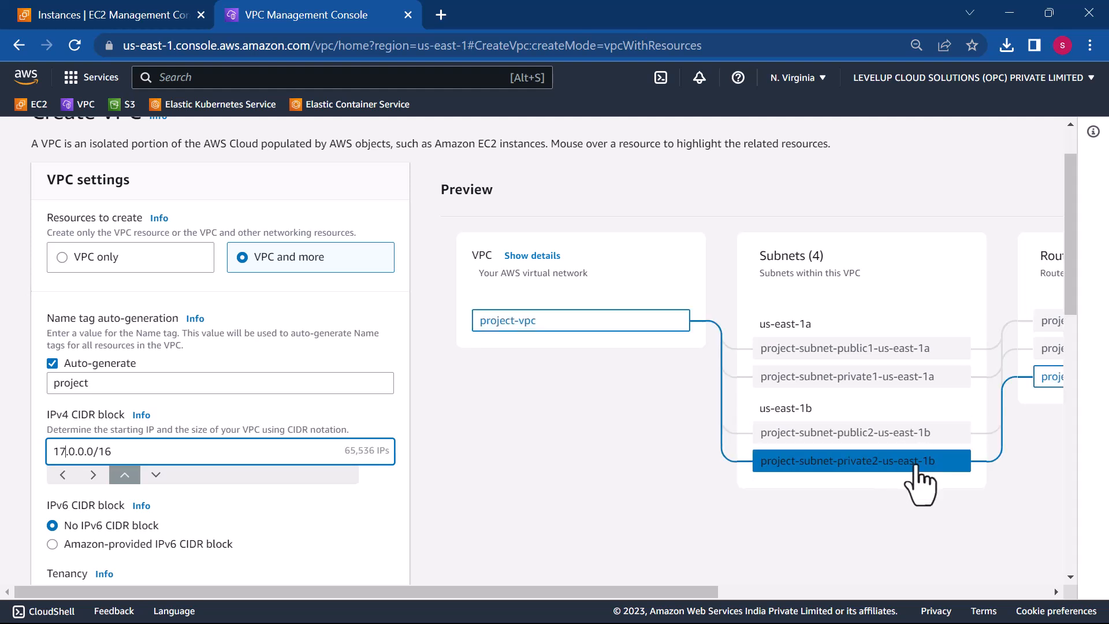
# - Examine the subnets, route tables and network connections in the VPC preview, and leave the form for the VPC list
pyautogui.hscroll(4, 917, 468)
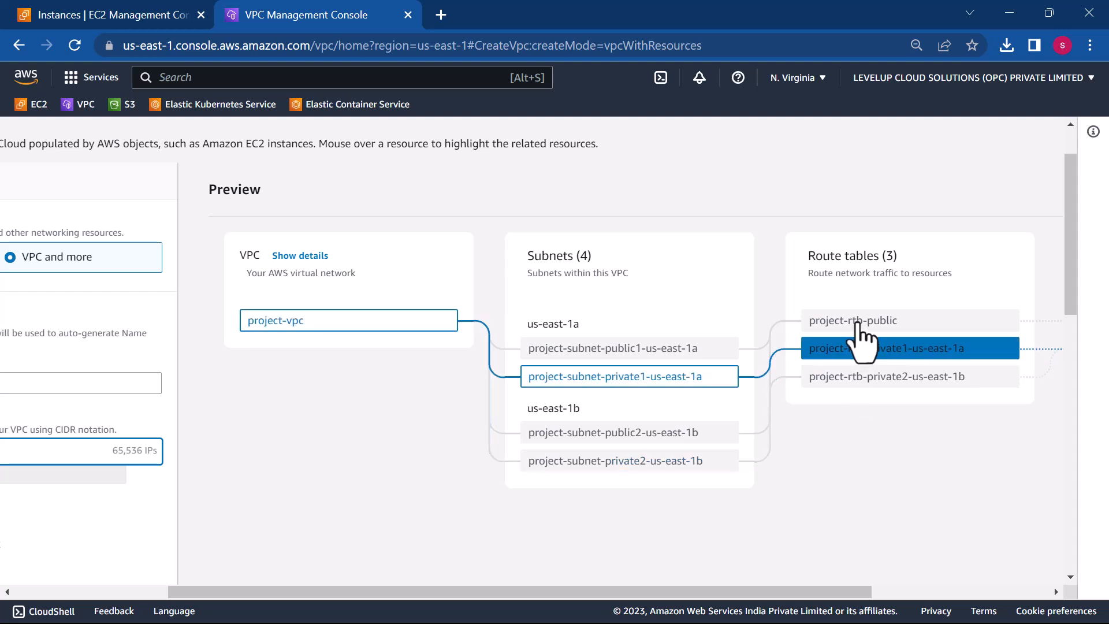
pyautogui.hscroll(3, 870, 412)
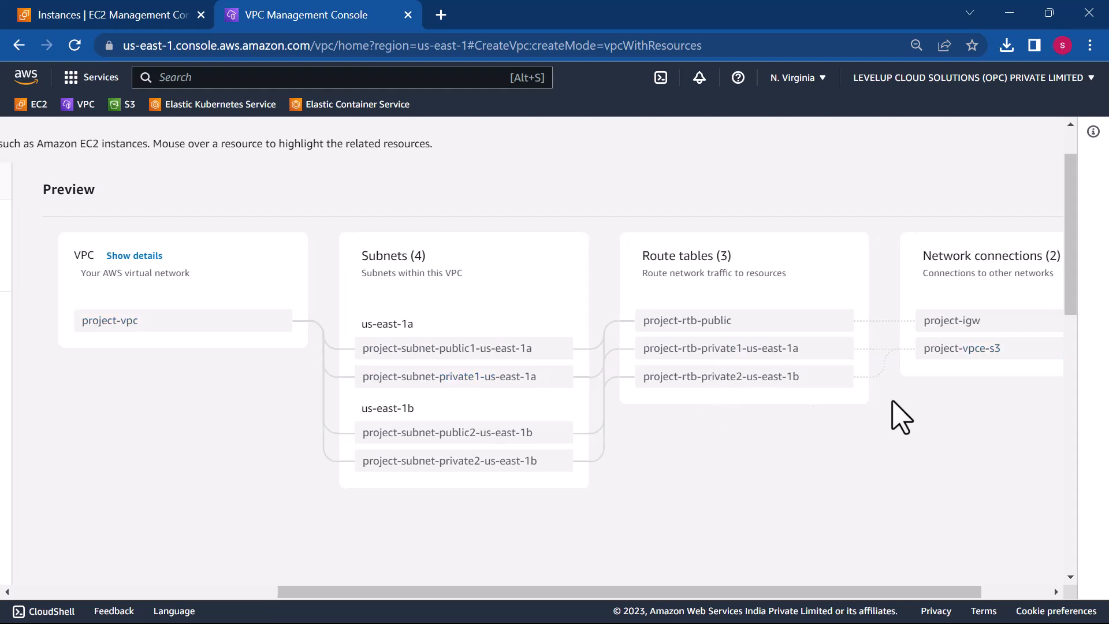
pyautogui.hscroll(3, 901, 416)
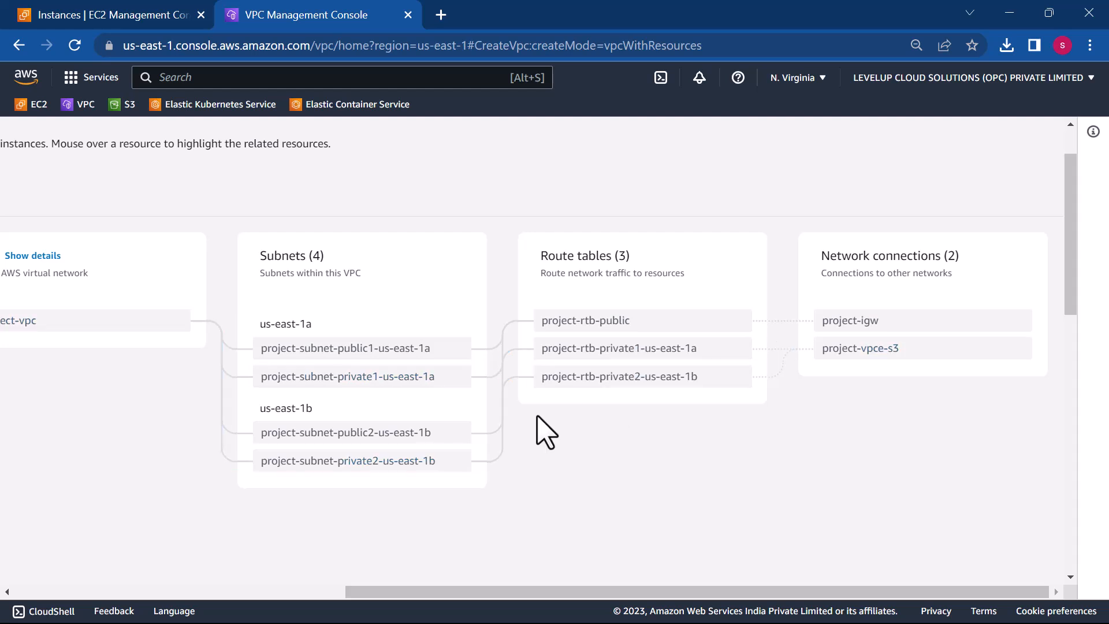
pyautogui.hscroll(-5, 537, 417)
pyautogui.hscroll(-2, 537, 426)
pyautogui.hotkey('alt', 'Left')
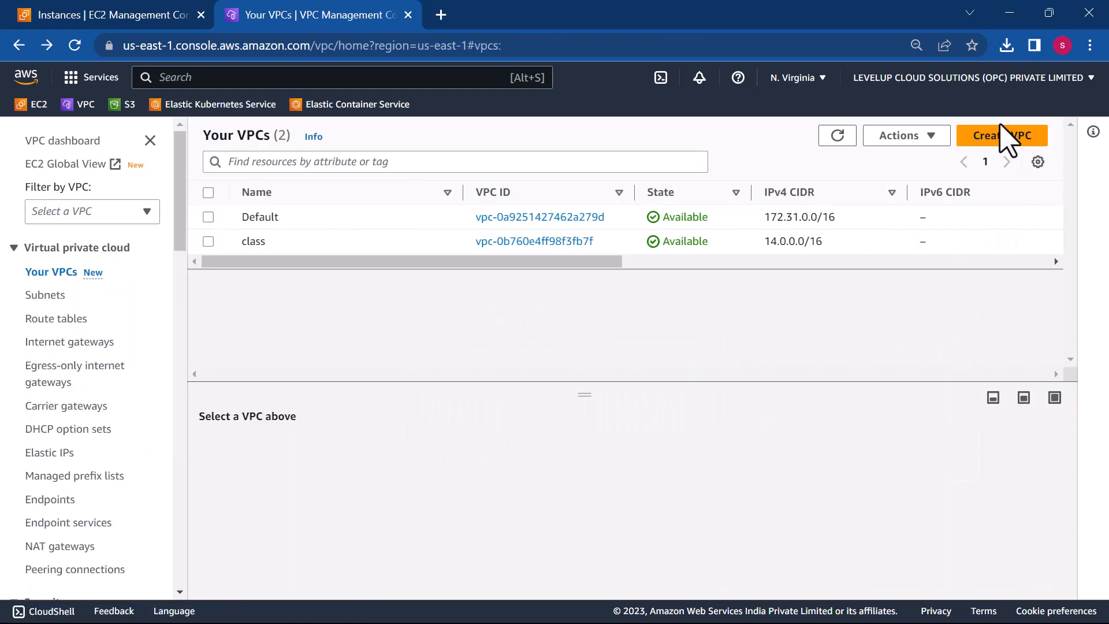
# - Create a VPC with the "VPC and more" option, using the IPv4 CIDR block 17.0.0.0/16
pyautogui.click(997, 138)
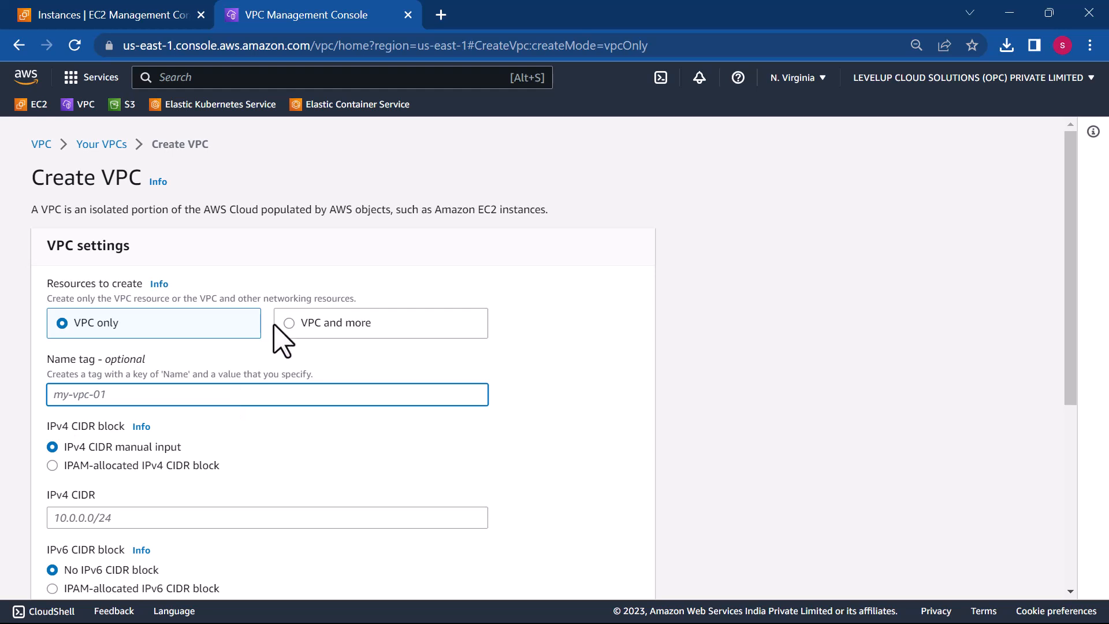
pyautogui.click(290, 324)
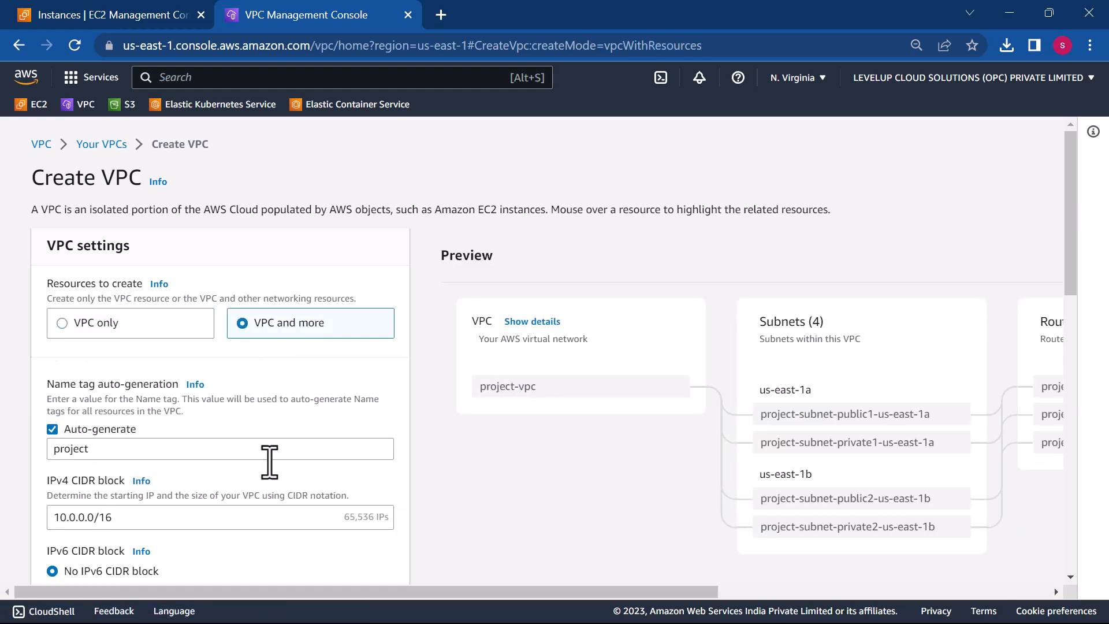
pyautogui.scroll(-2, 268, 461)
pyautogui.scroll(-1, 269, 462)
pyautogui.click(68, 351)
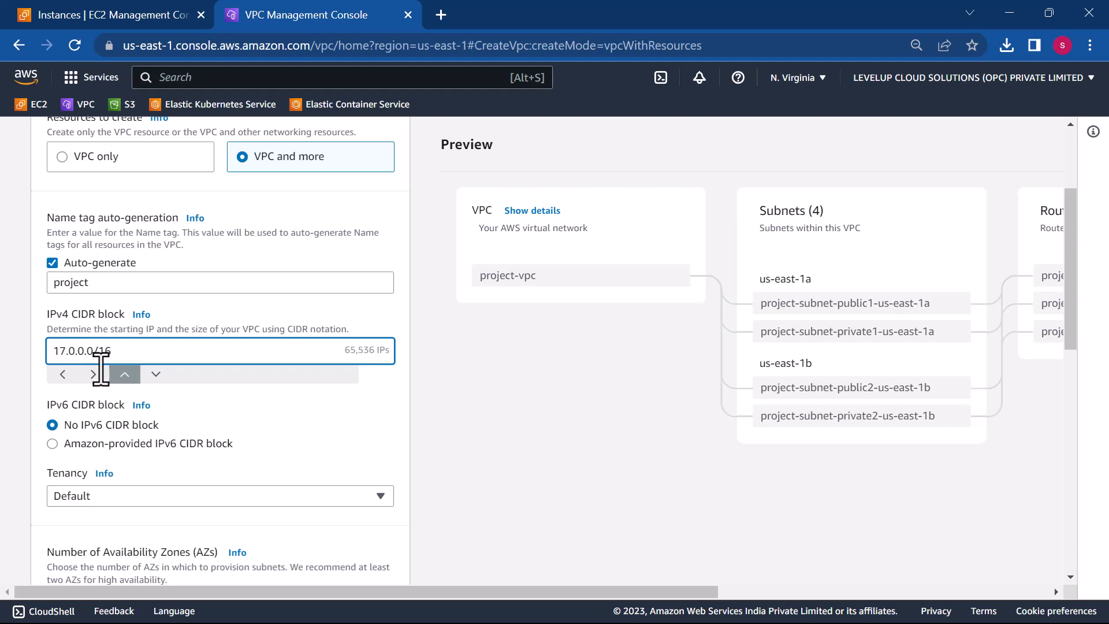
pyautogui.scroll(-3, 159, 474)
pyautogui.scroll(-7, 163, 480)
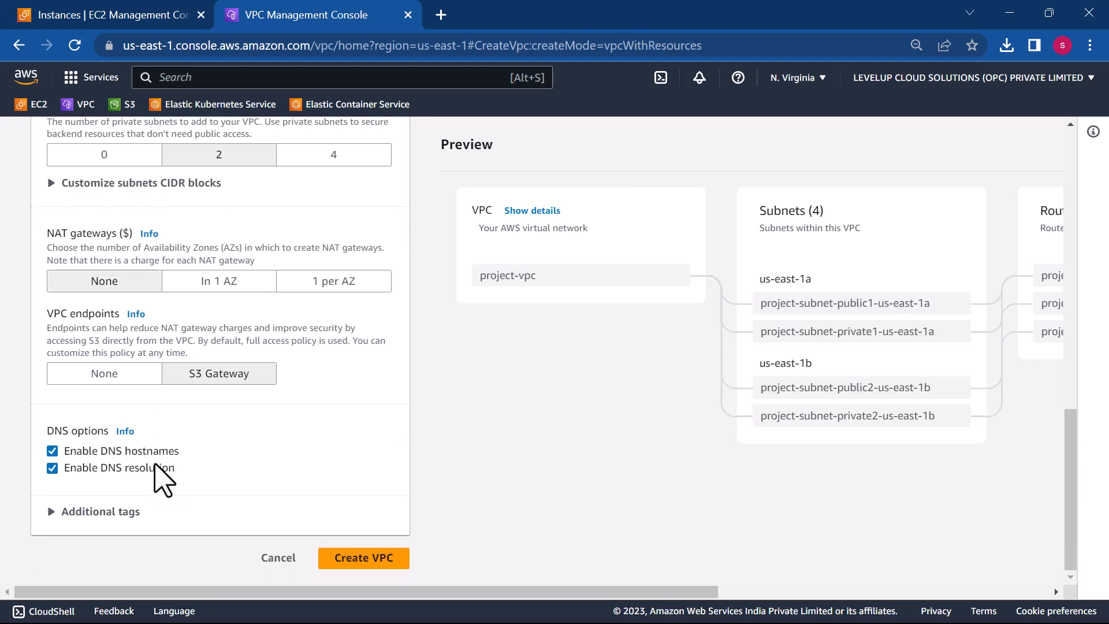
pyautogui.click(339, 569)
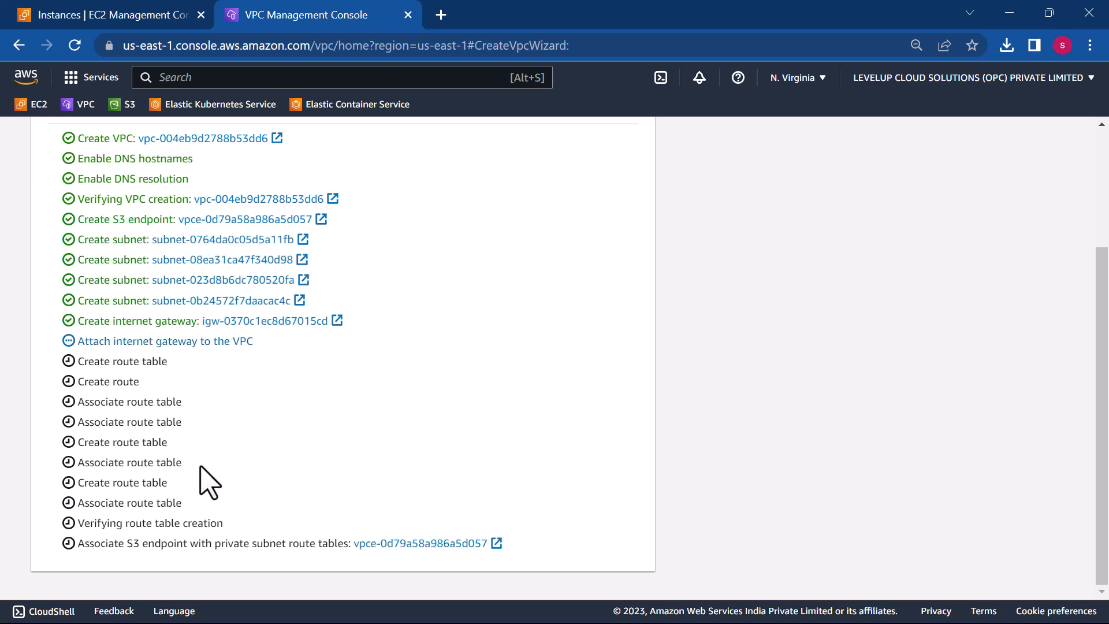
# - Check the creation workflow and the new VPC, refresh the VPC list, and view the details of the class VPC
pyautogui.scroll(3, 208, 482)
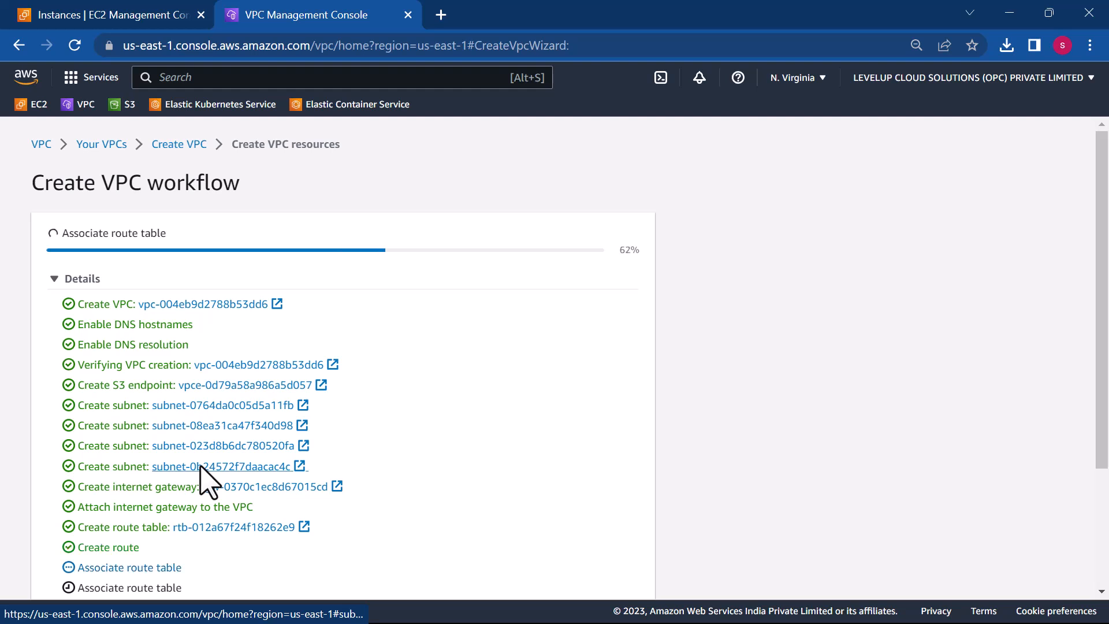
pyautogui.scroll(-3, 201, 467)
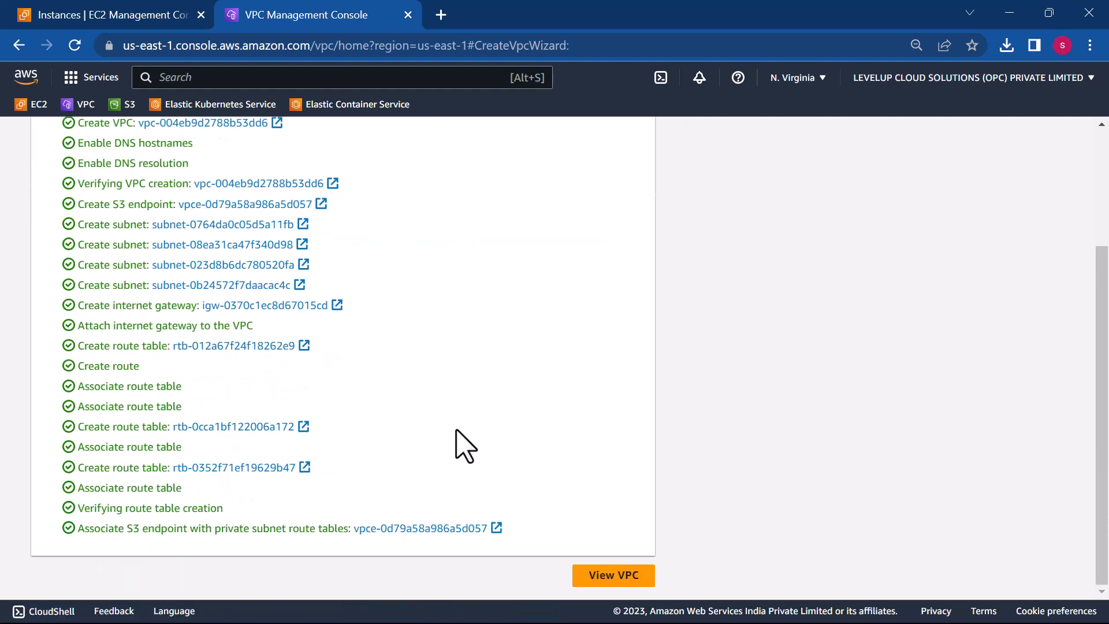
pyautogui.click(603, 579)
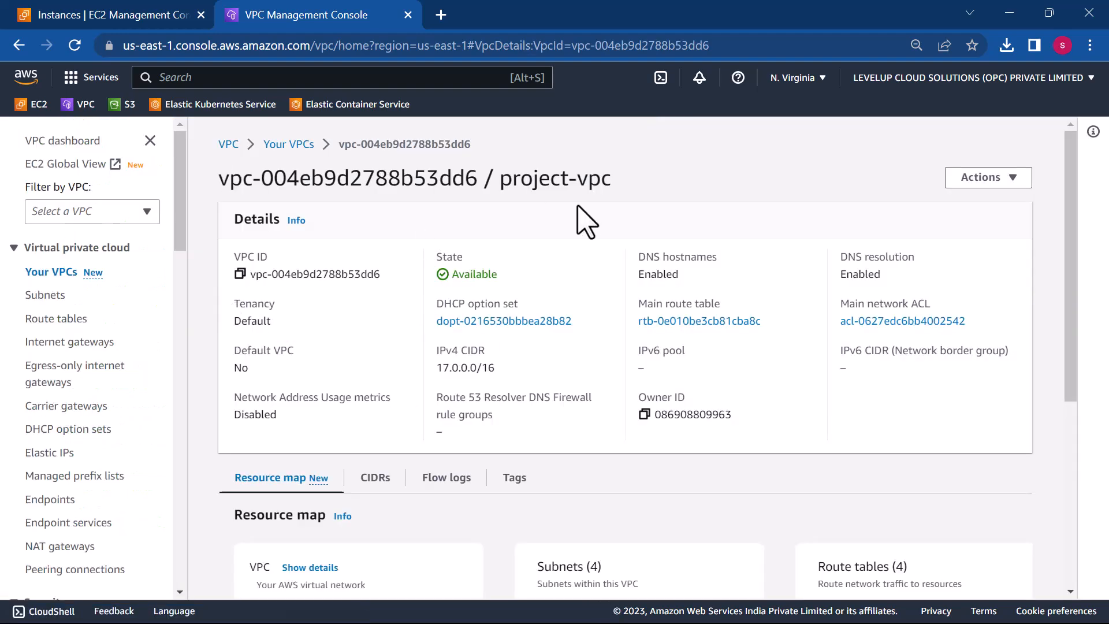
pyautogui.click(280, 149)
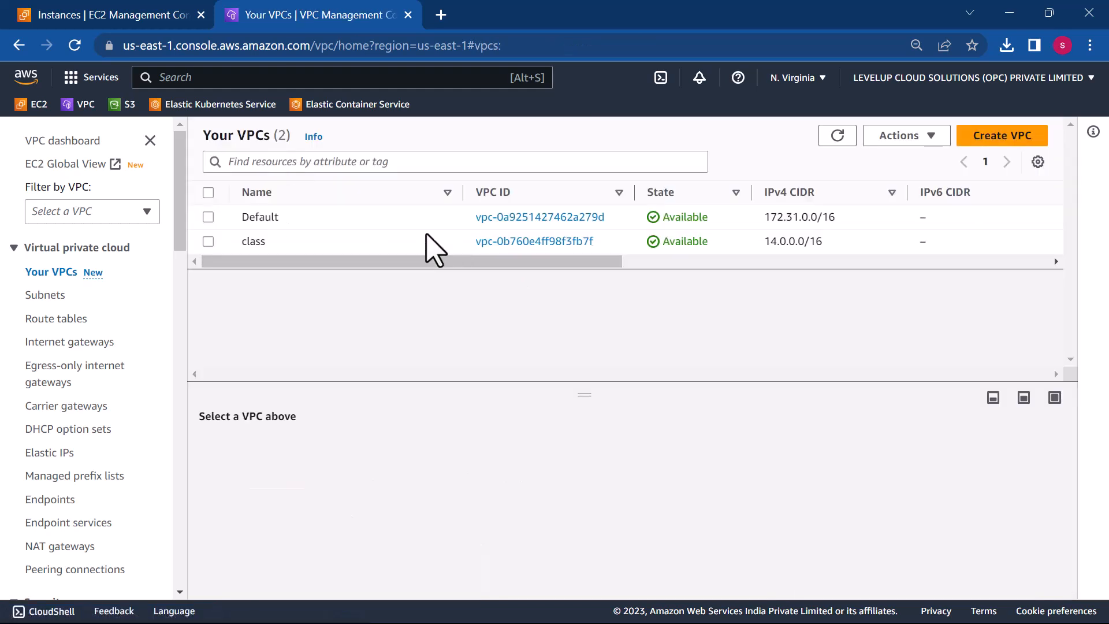
pyautogui.click(837, 137)
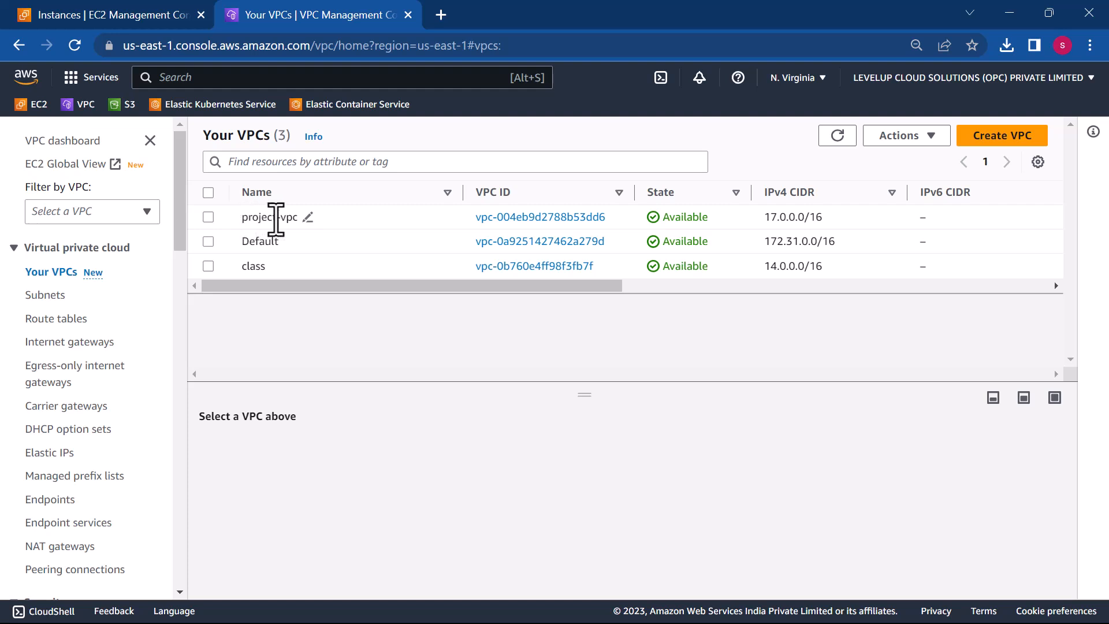
pyautogui.click(539, 267)
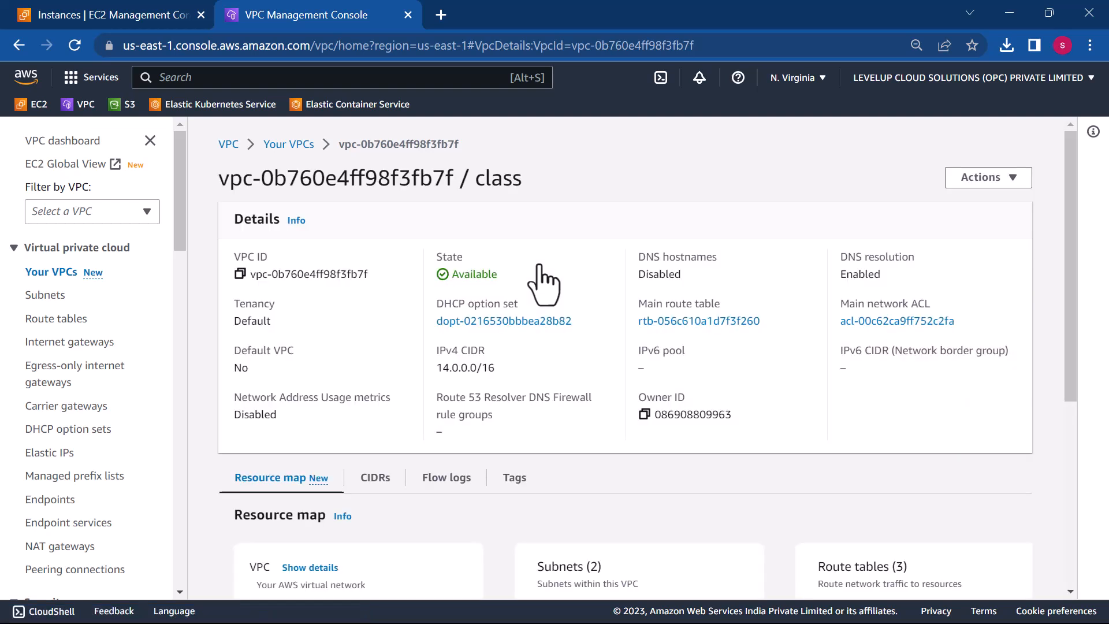
pyautogui.click(1001, 179)
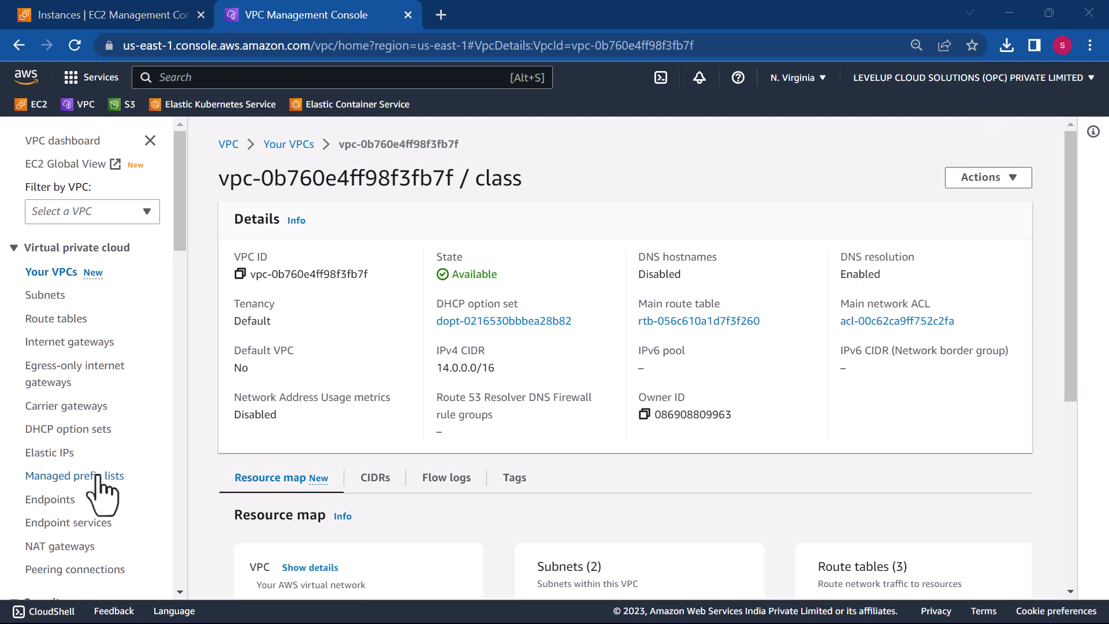
# - Start creating a VPC peering connection and name it my-new-peer-demo
pyautogui.scroll(-2, 101, 486)
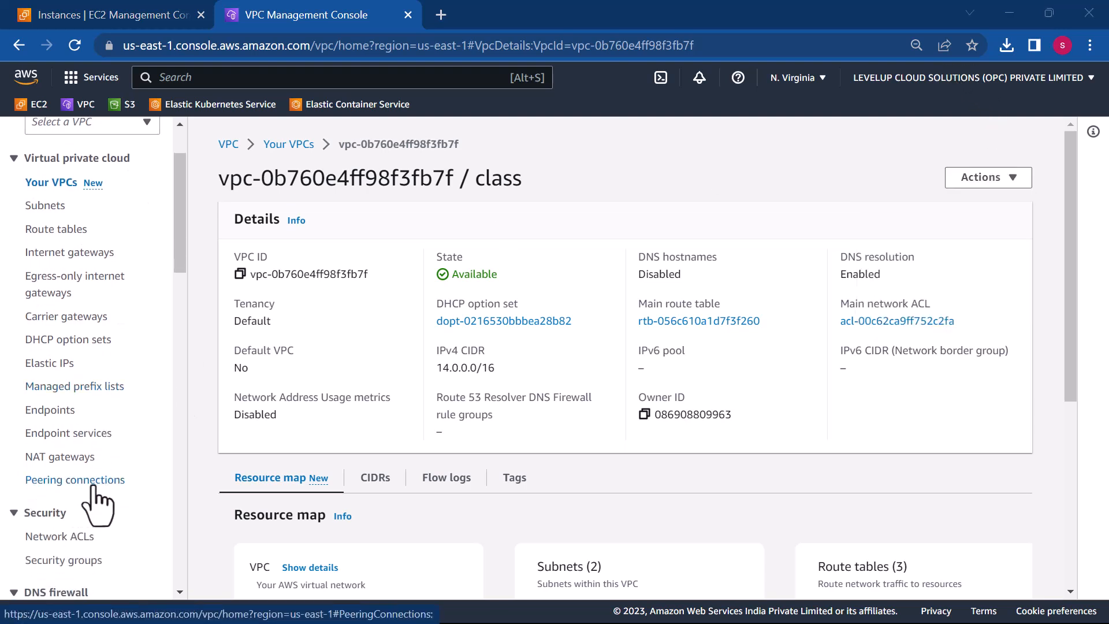
pyautogui.click(67, 481)
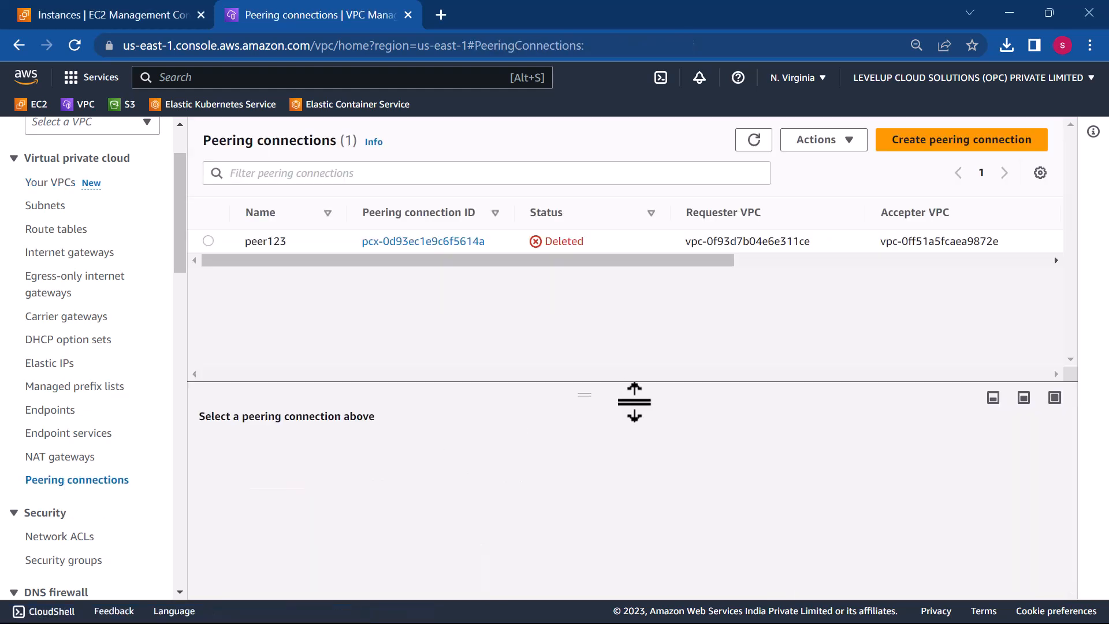
pyautogui.click(919, 154)
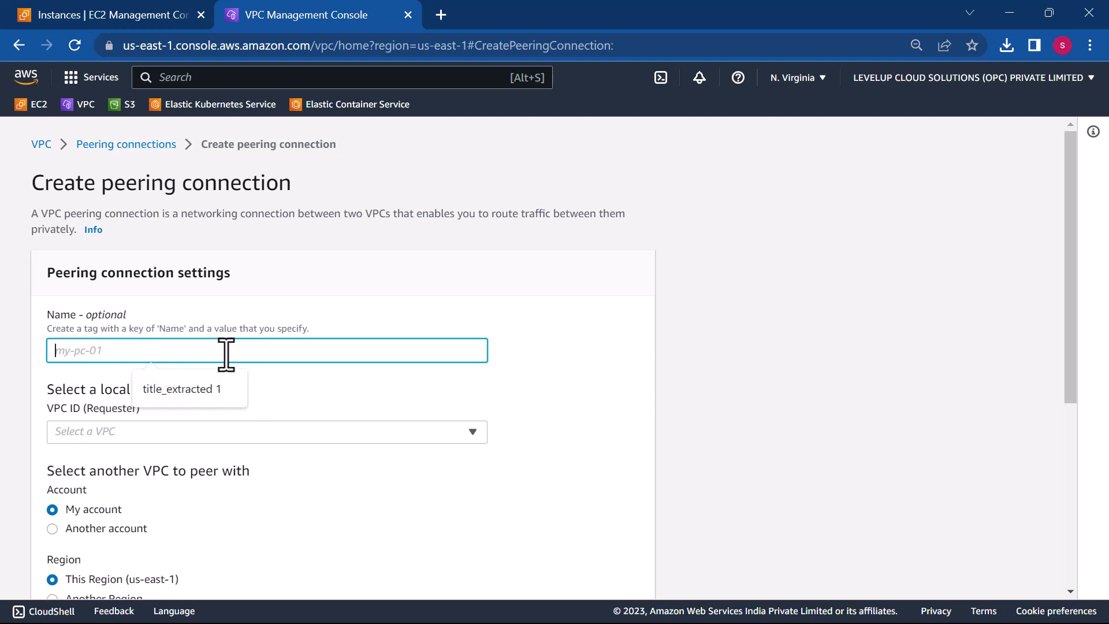
pyautogui.write('my-new-peer-demo')
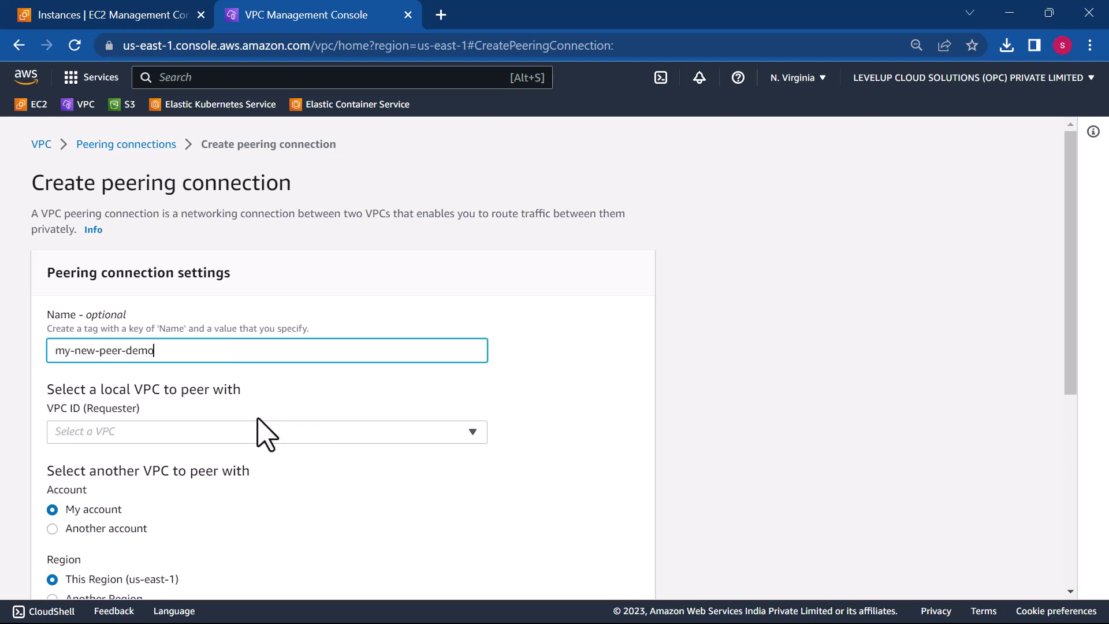
# - Choose the class VPC as requester and project-vpc as accepter for the peering connection
pyautogui.scroll(-4, 257, 442)
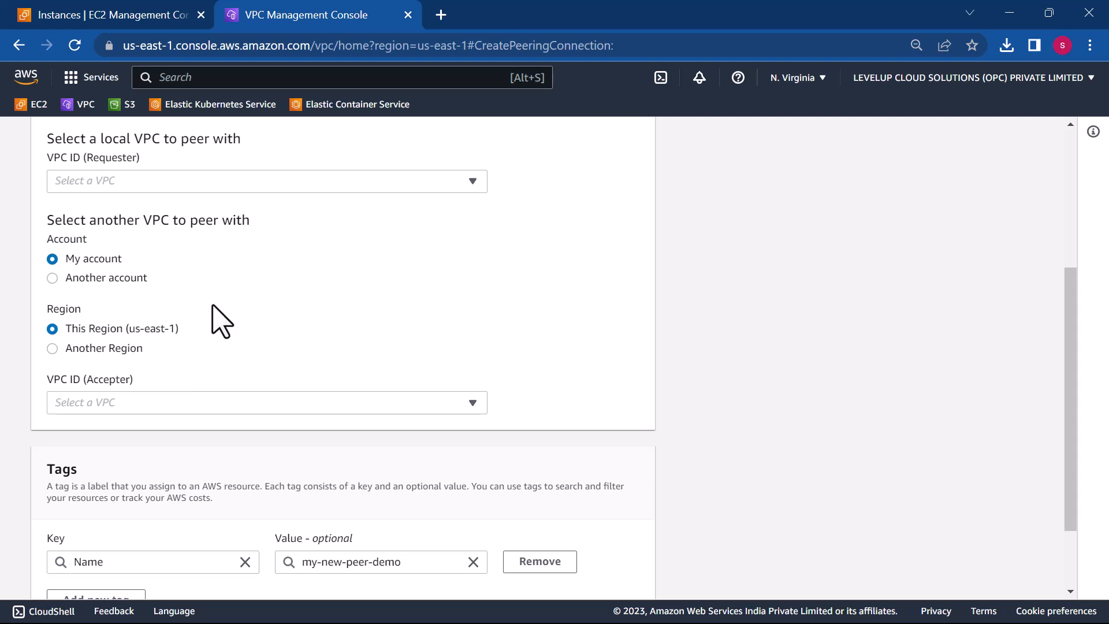
pyautogui.scroll(2, 214, 315)
pyautogui.click(173, 273)
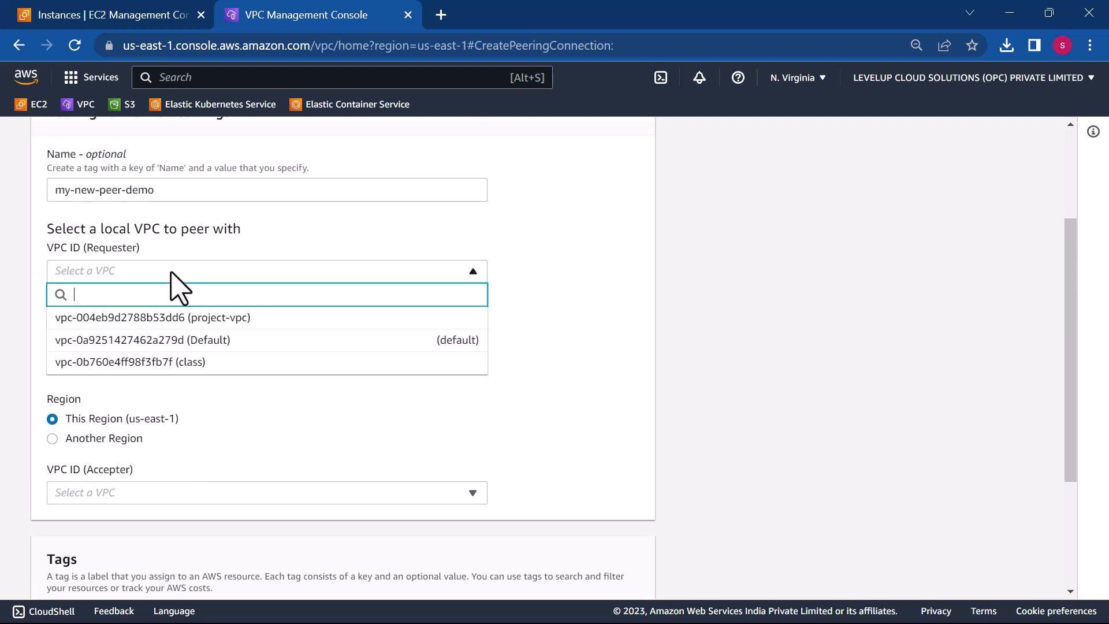
pyautogui.click(173, 362)
pyautogui.scroll(-3, 346, 428)
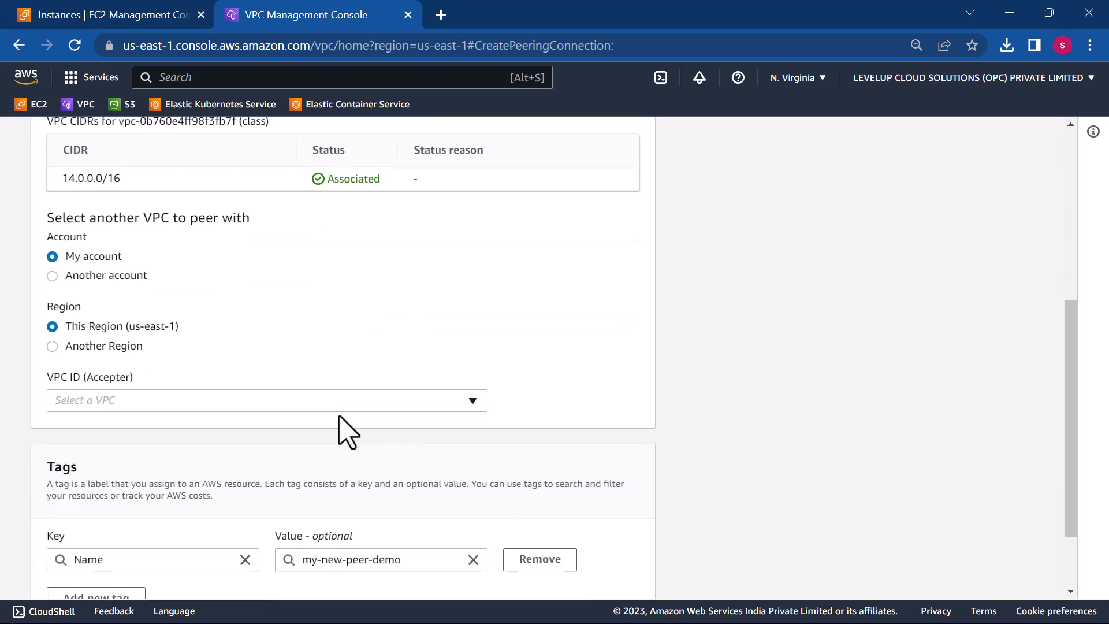
pyautogui.click(278, 404)
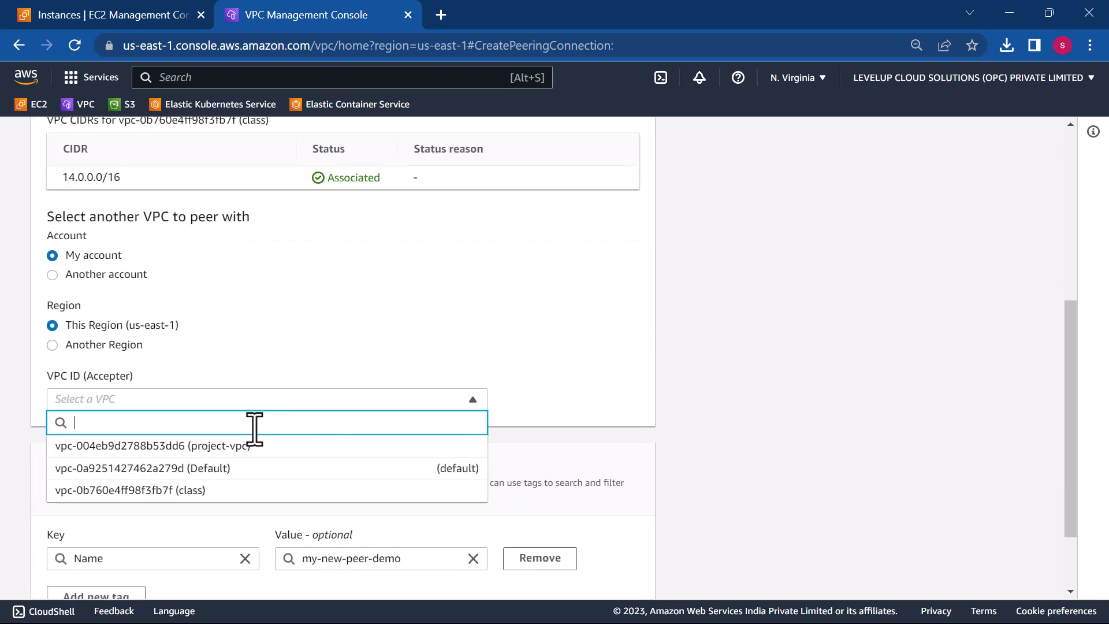
pyautogui.click(237, 446)
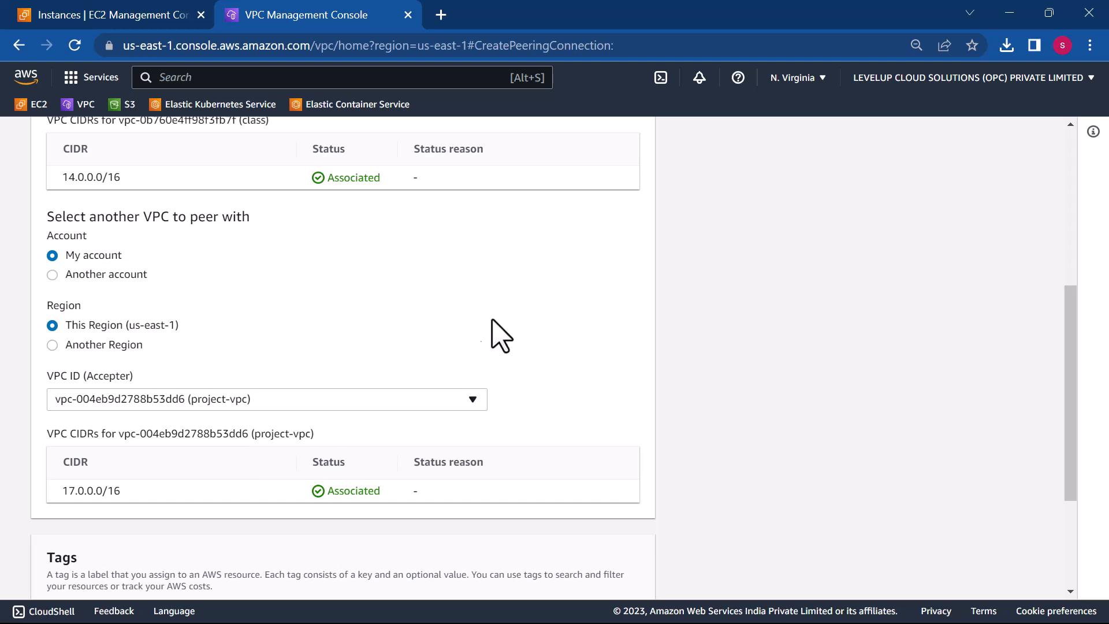
# - Review the requester and accepter VPCs, their CIDRs, and the account and region options of the peering connection
pyautogui.scroll(3, 504, 323)
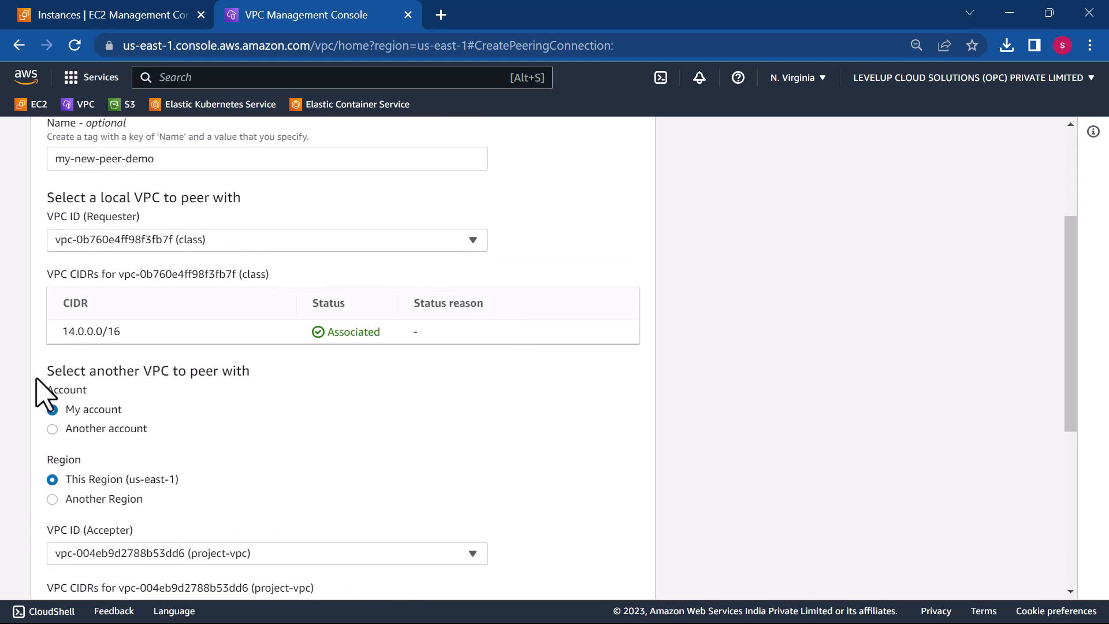
pyautogui.scroll(-1, 210, 426)
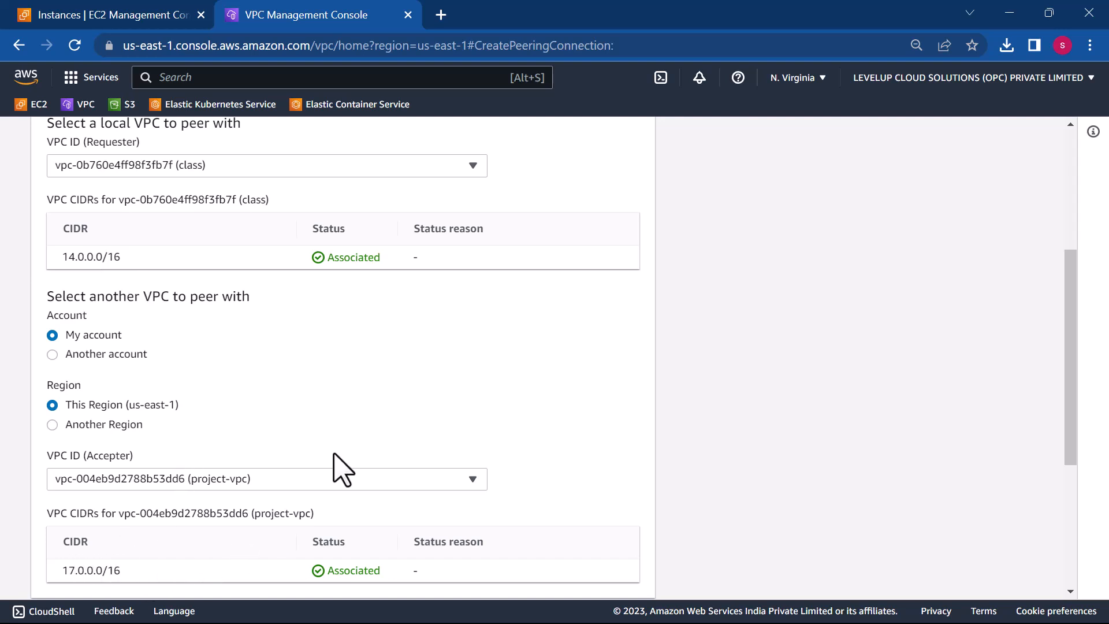
pyautogui.scroll(-2, 334, 454)
pyautogui.scroll(3, 334, 454)
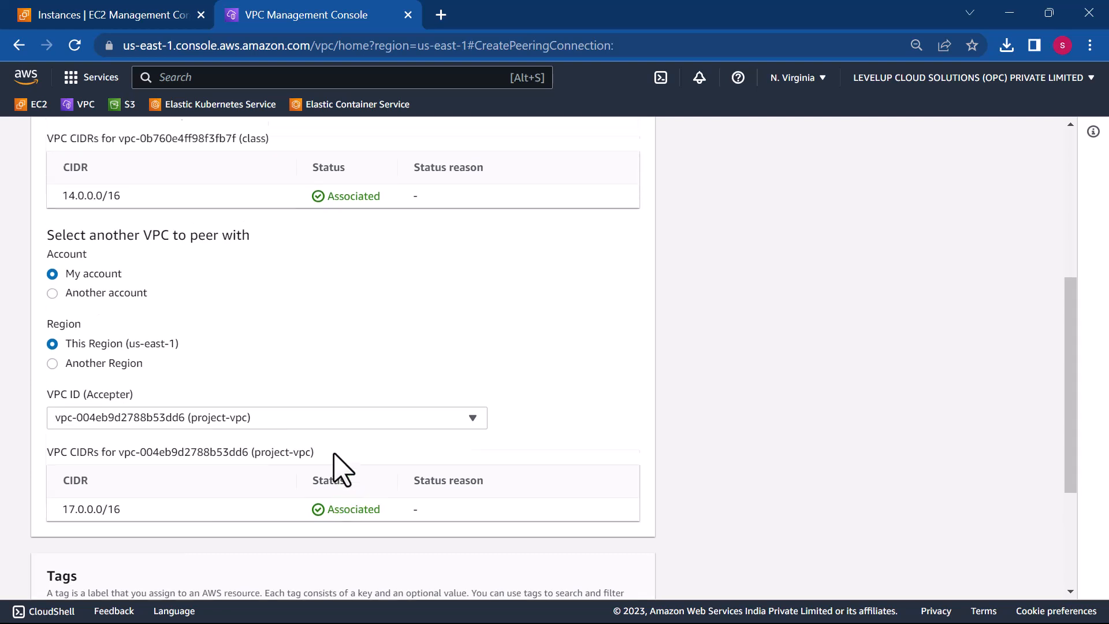
pyautogui.scroll(2, 334, 454)
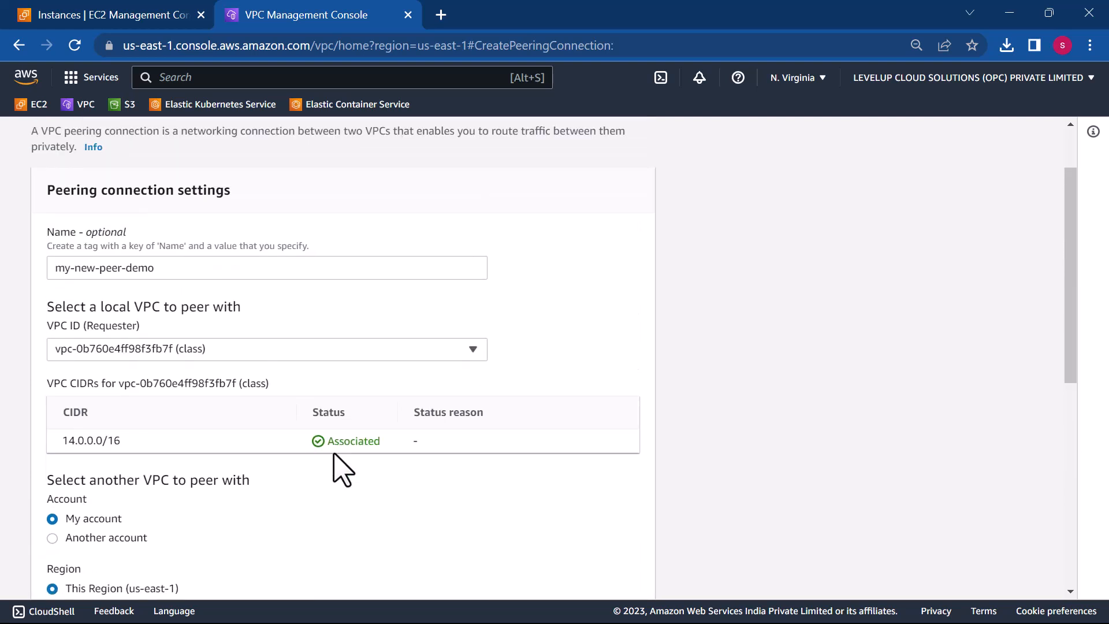
pyautogui.scroll(-2, 343, 469)
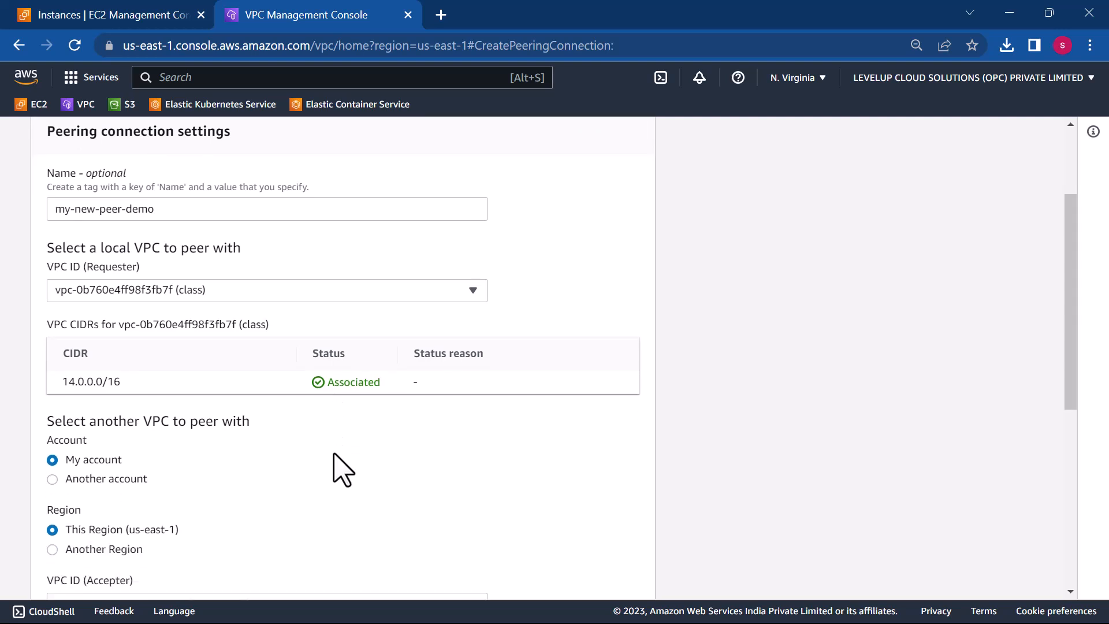
pyautogui.scroll(-4, 343, 469)
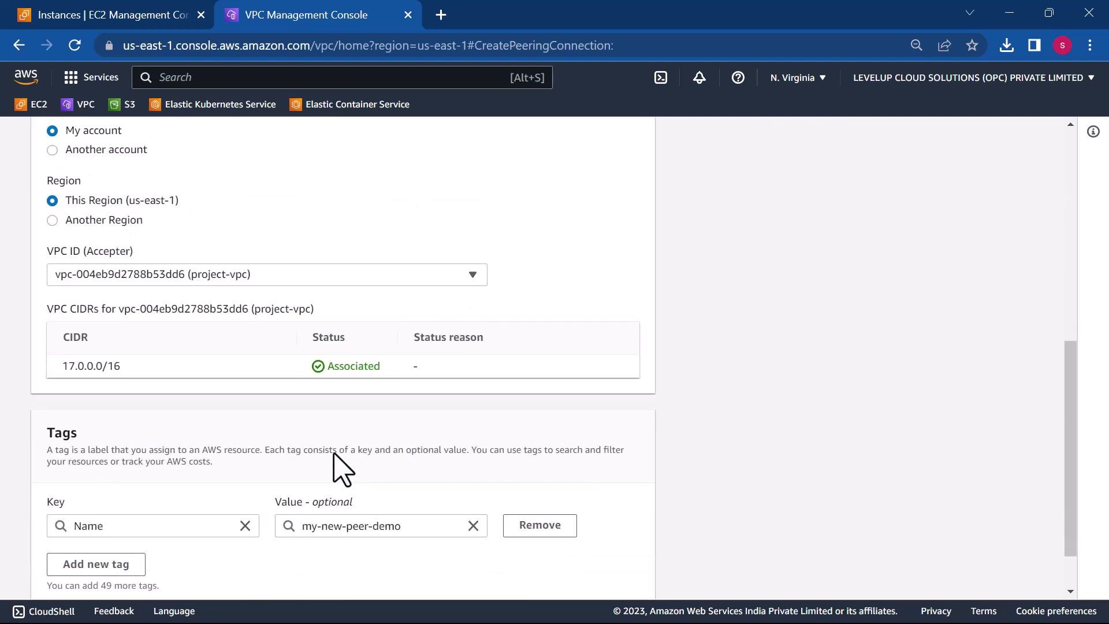
pyautogui.scroll(2, 338, 462)
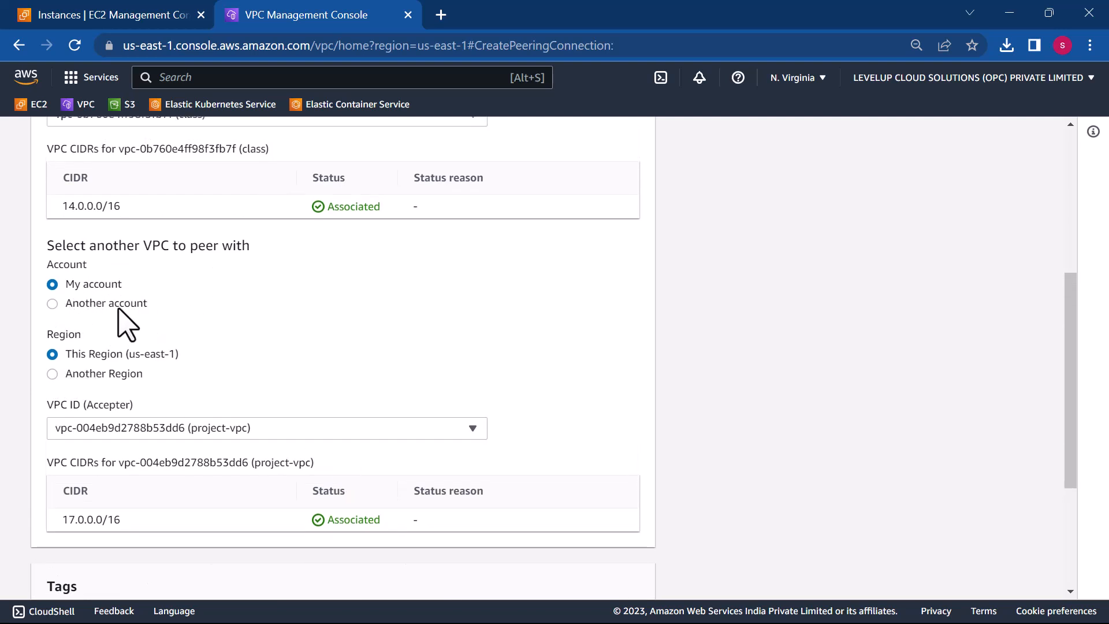
# - Create the my-new-peer-demo peering connection and accept its request
pyautogui.scroll(-4, 407, 434)
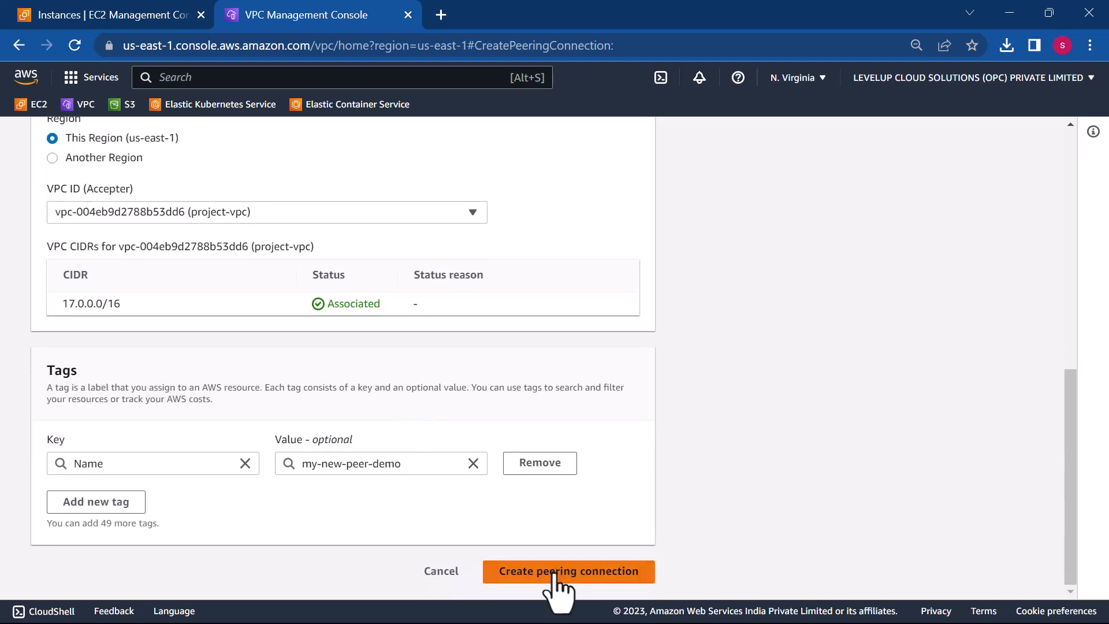
pyautogui.click(557, 577)
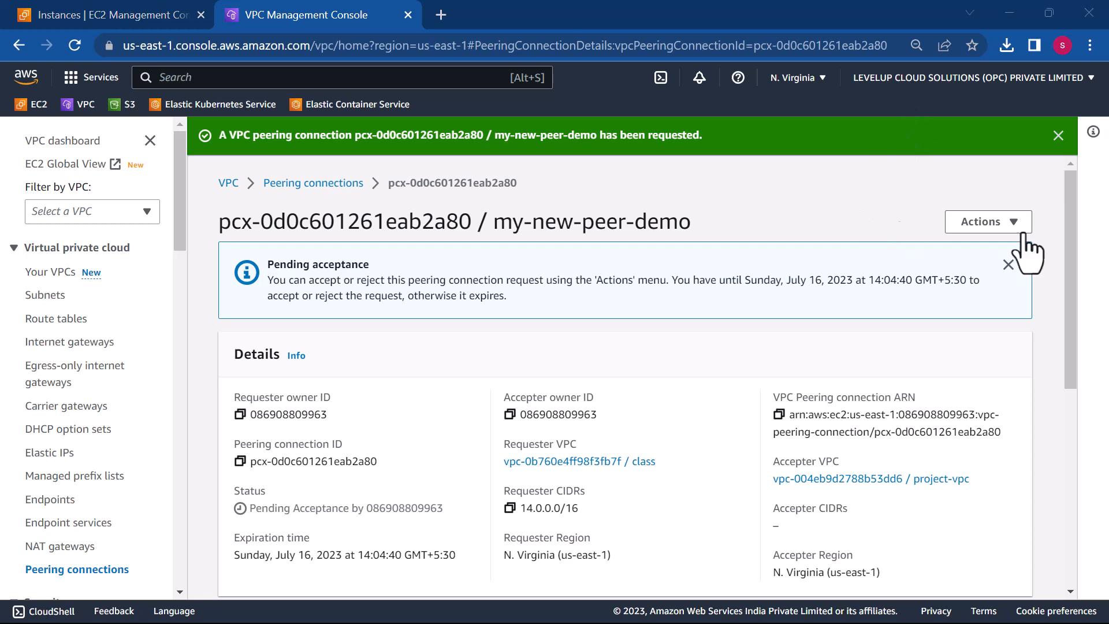
pyautogui.click(1004, 230)
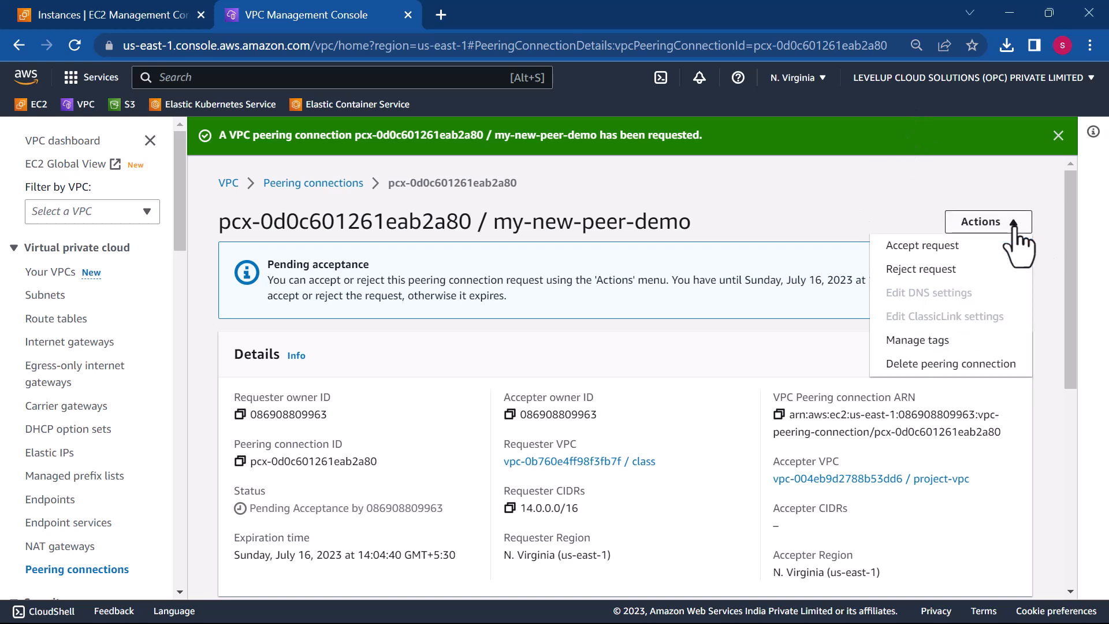
pyautogui.click(944, 246)
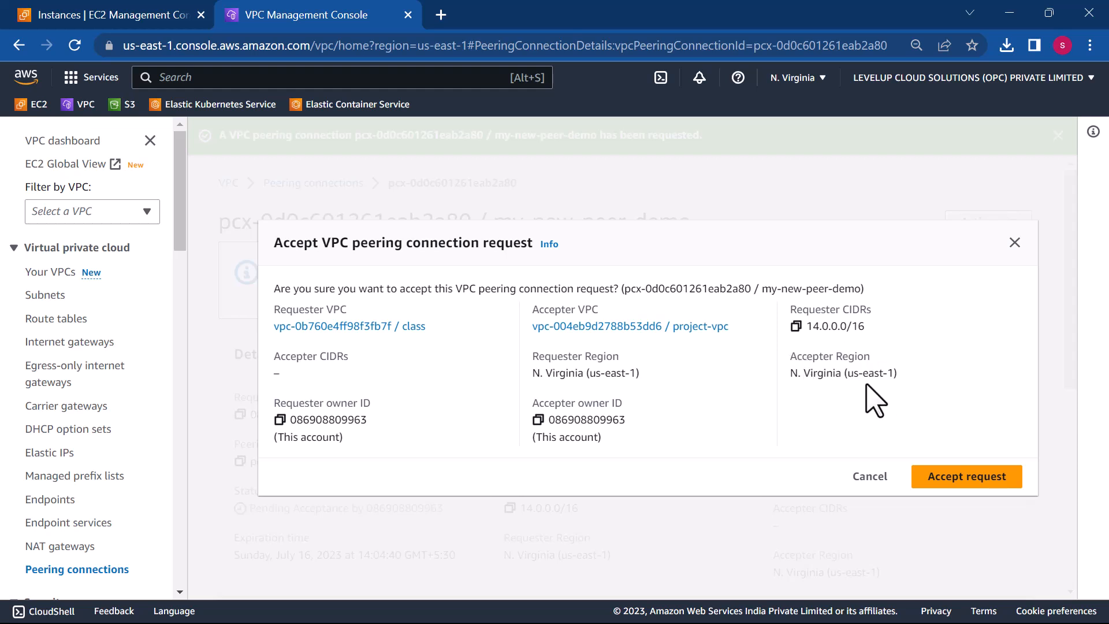
pyautogui.click(956, 477)
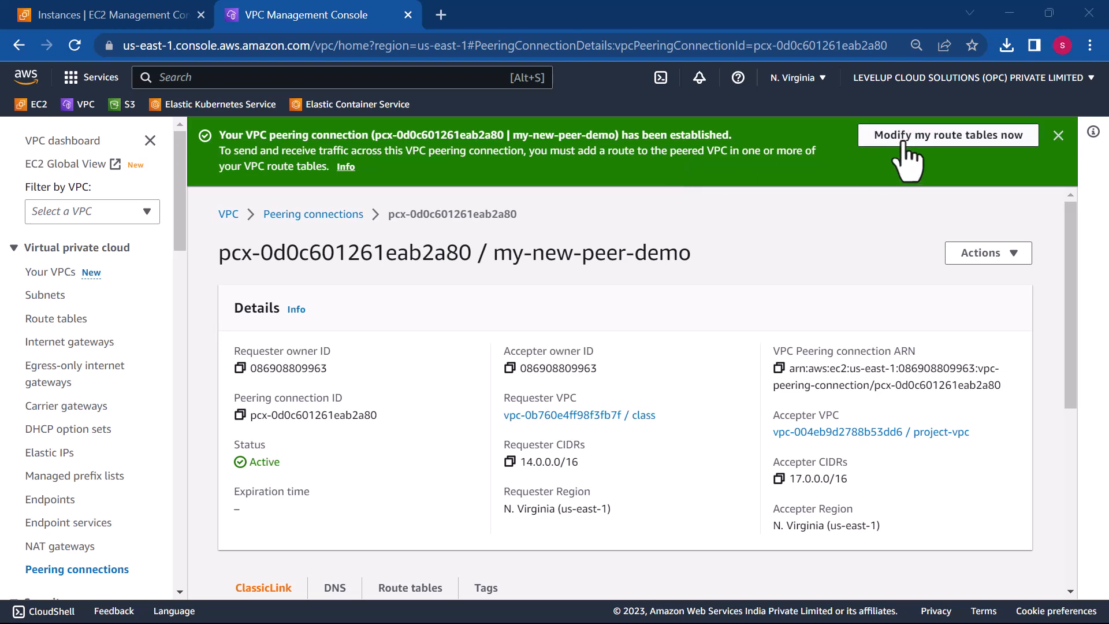
# - Open the my-route-public route table's routes for editing and add a new route entry
pyautogui.click(933, 146)
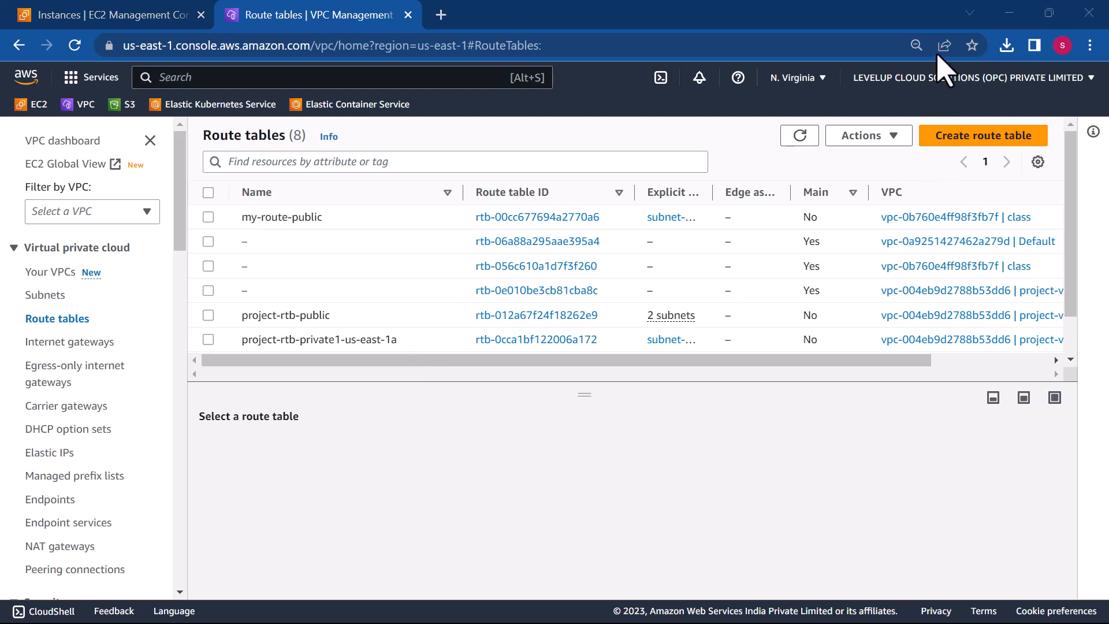
pyautogui.click(552, 218)
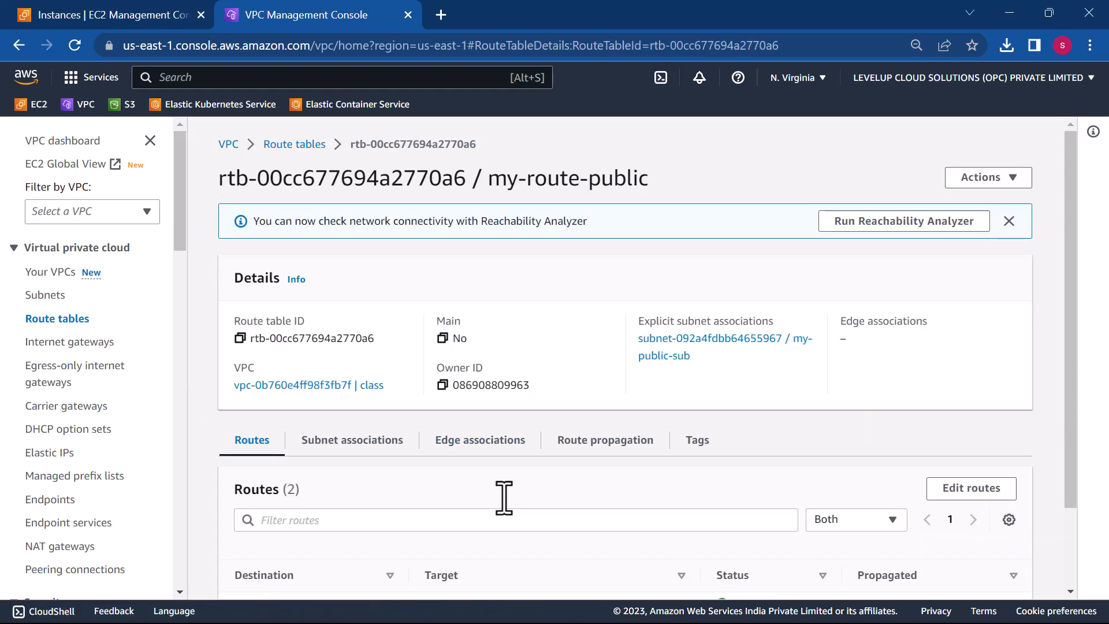
pyautogui.scroll(-2, 504, 498)
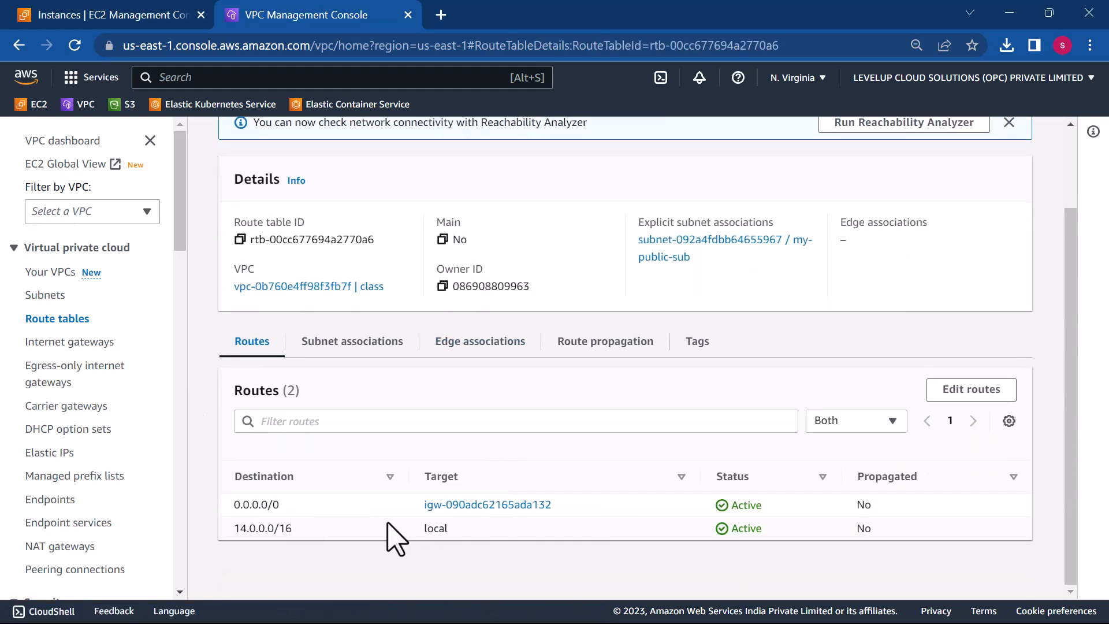
pyautogui.click(948, 403)
pyautogui.click(93, 369)
pyautogui.click(190, 370)
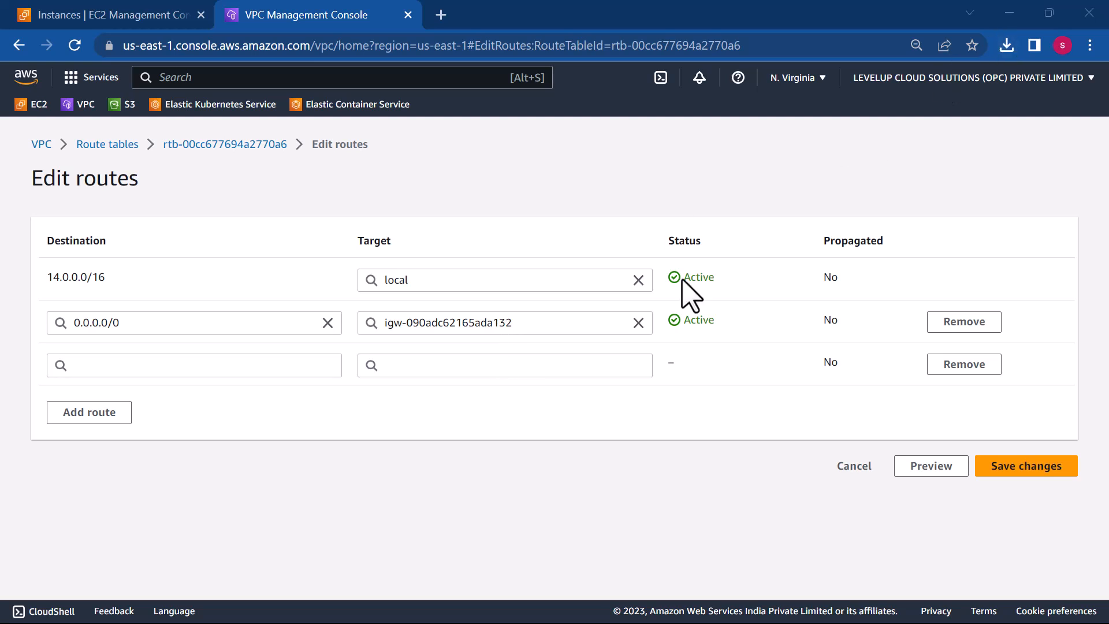
# - Set the new my-route-public route's target to the my-new-peer-demo peering connection
pyautogui.click(527, 367)
pyautogui.scroll(-2, 472, 315)
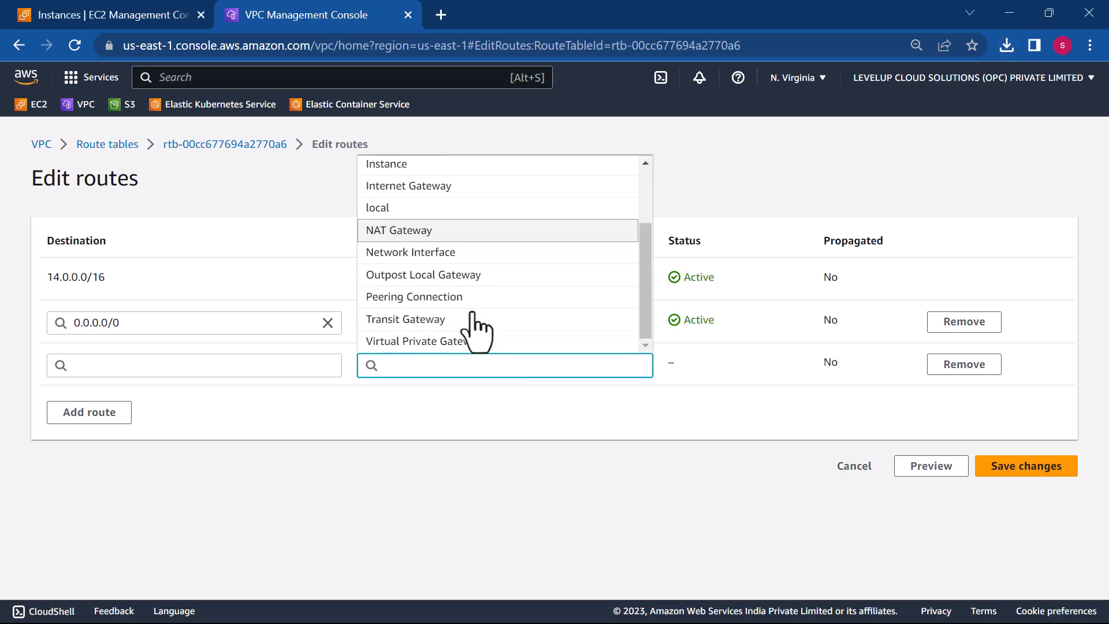
pyautogui.click(428, 297)
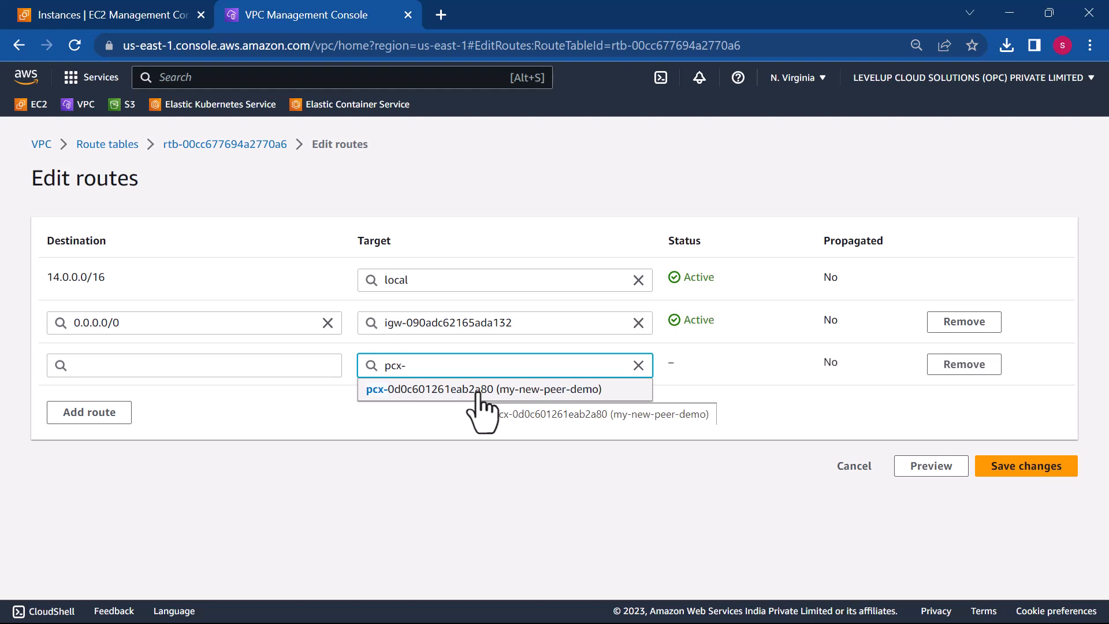
pyautogui.click(477, 393)
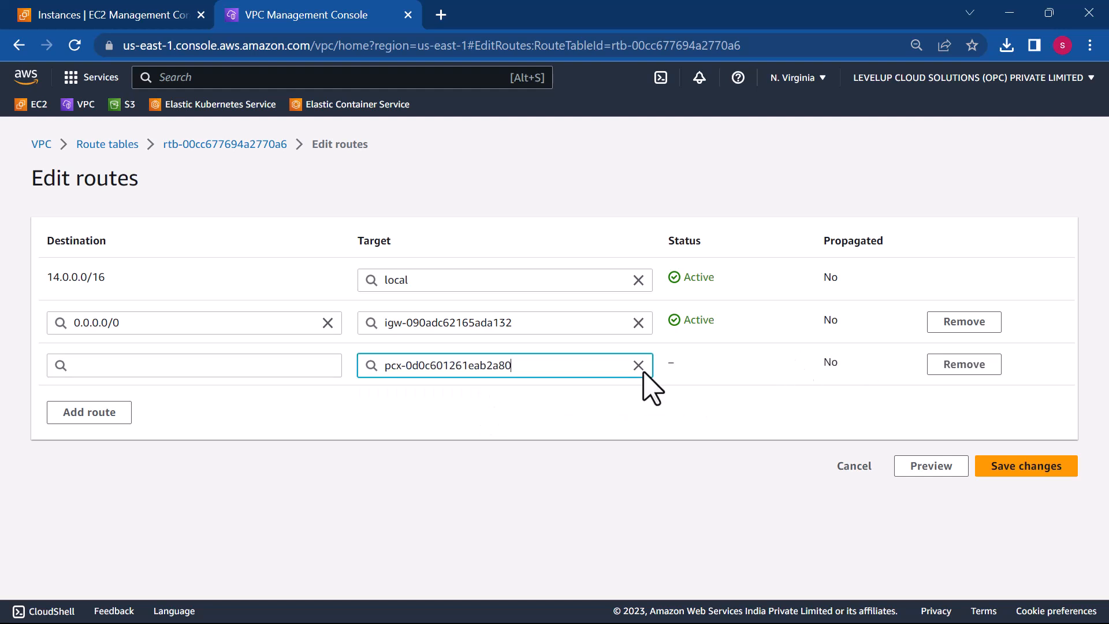
# - Set the peering route's destination to 17.0.0.0/16 and save the my-route-public routes
pyautogui.click(252, 363)
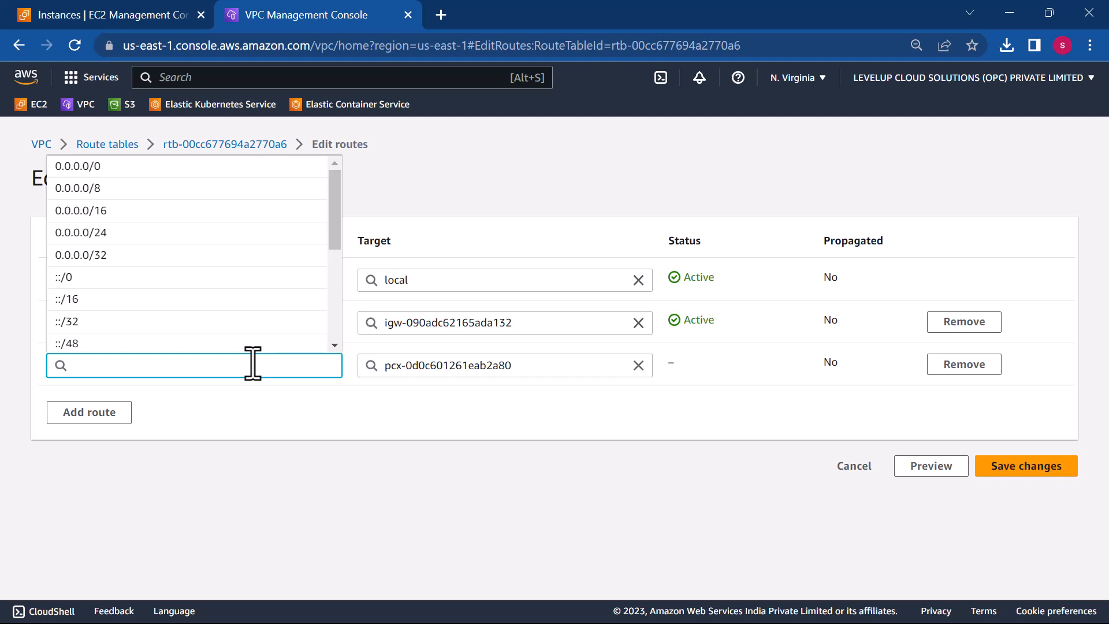
pyautogui.write('14')
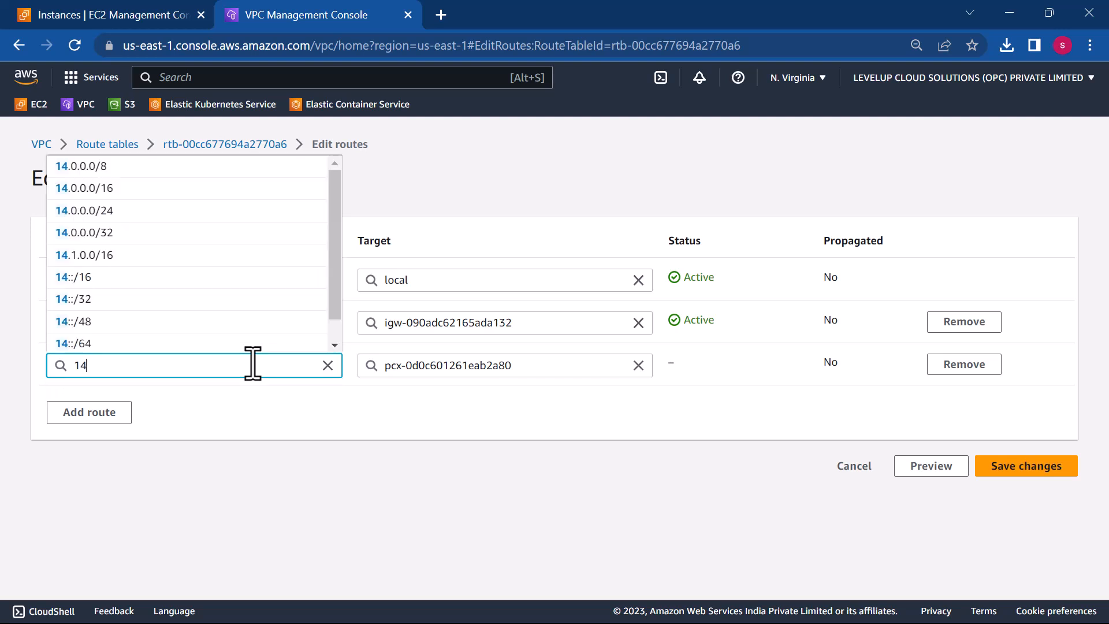
pyautogui.click(99, 193)
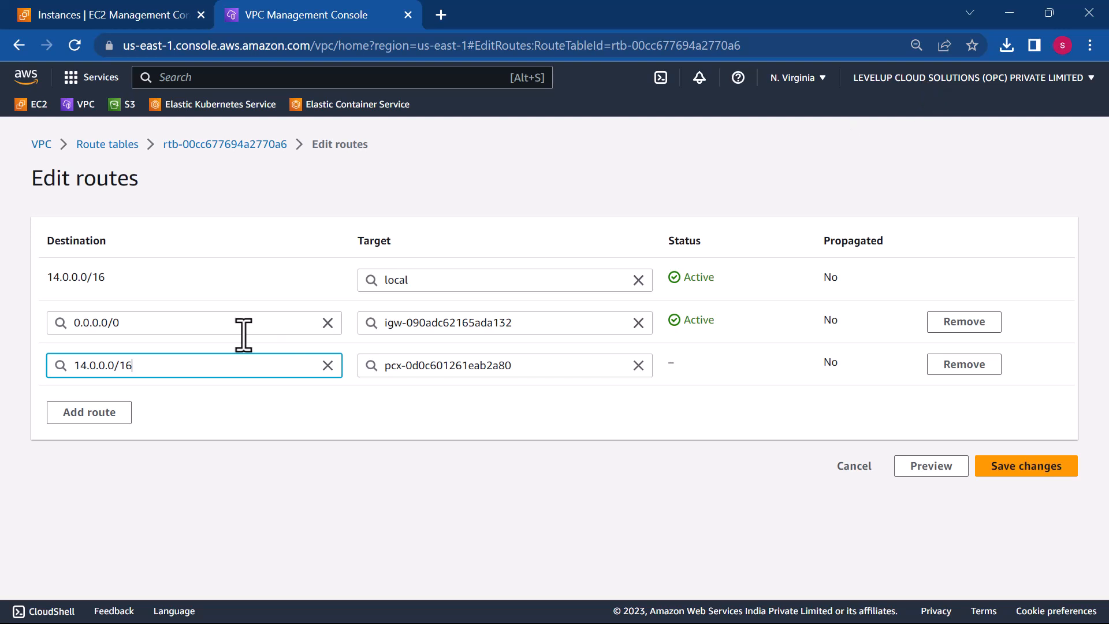
pyautogui.click(91, 365)
pyautogui.press('BackSpace')
pyautogui.write('7')
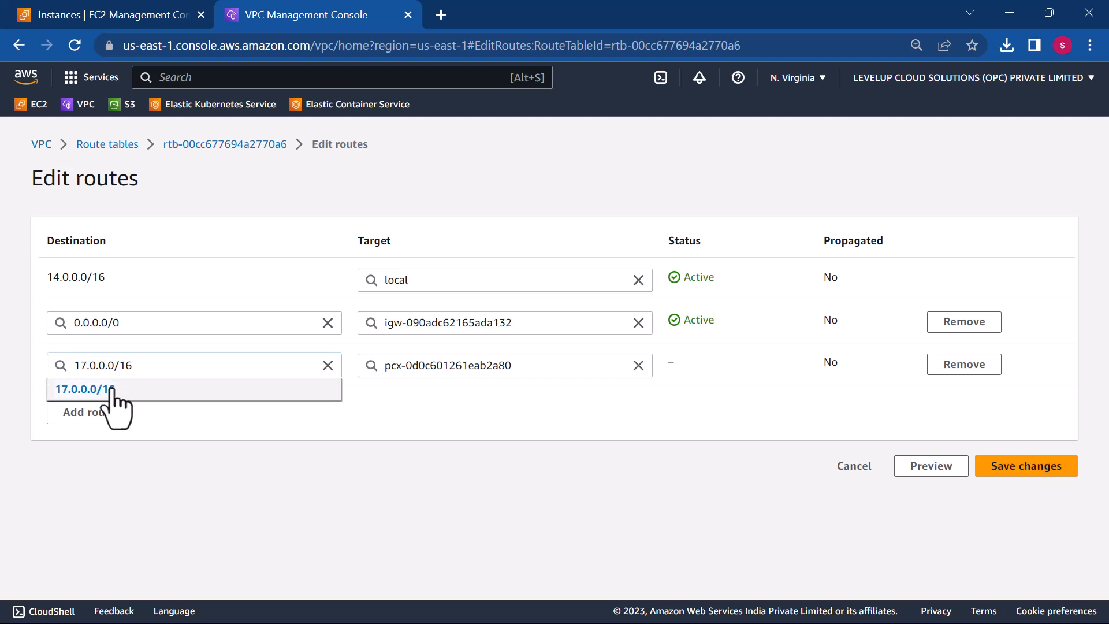
pyautogui.click(113, 391)
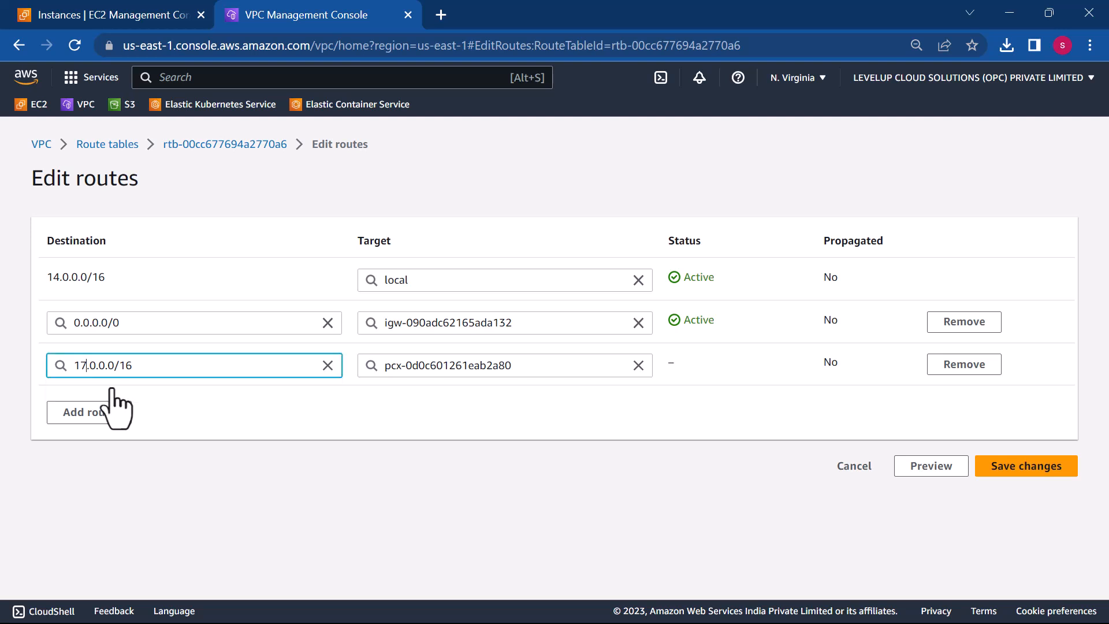
pyautogui.click(1025, 467)
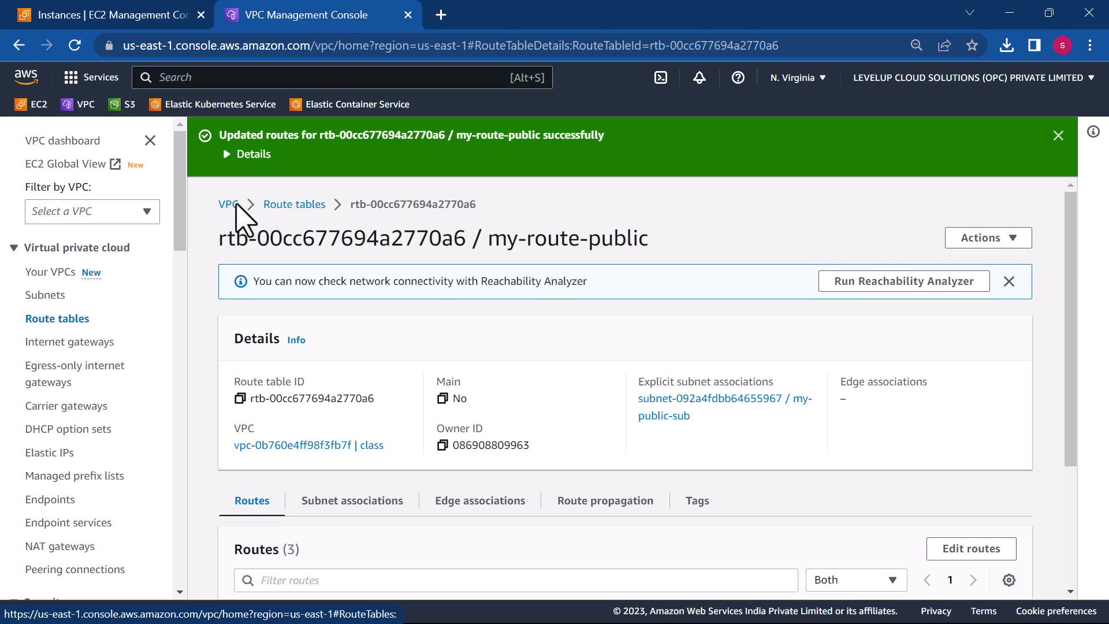
# - Open the project-rtb-public route table's routes for editing and add a new route entry
pyautogui.click(45, 318)
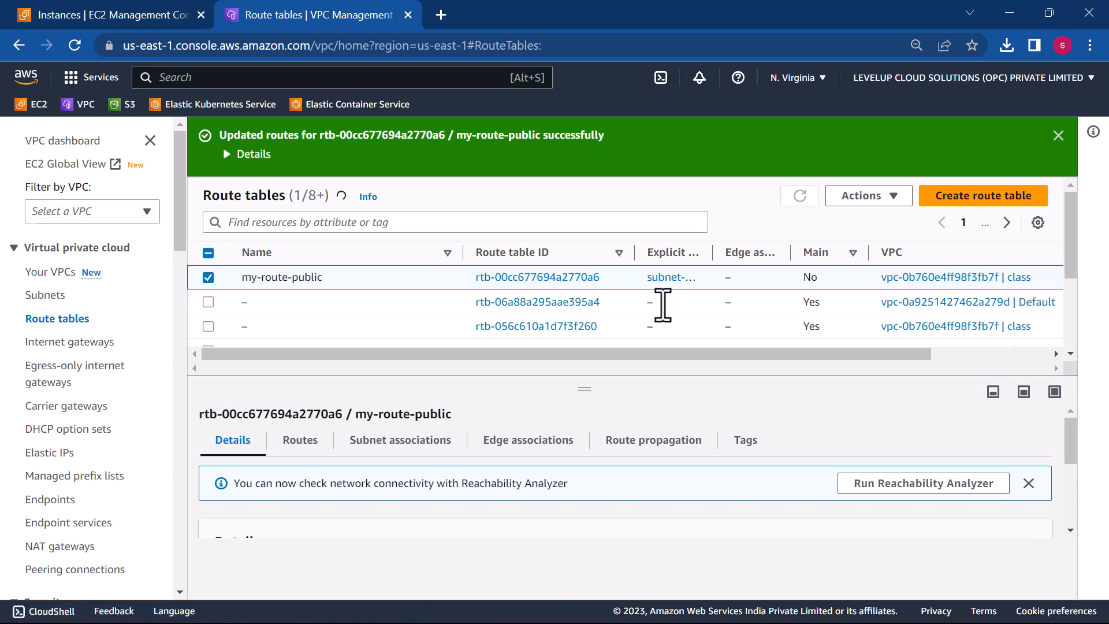
pyautogui.scroll(-3, 664, 305)
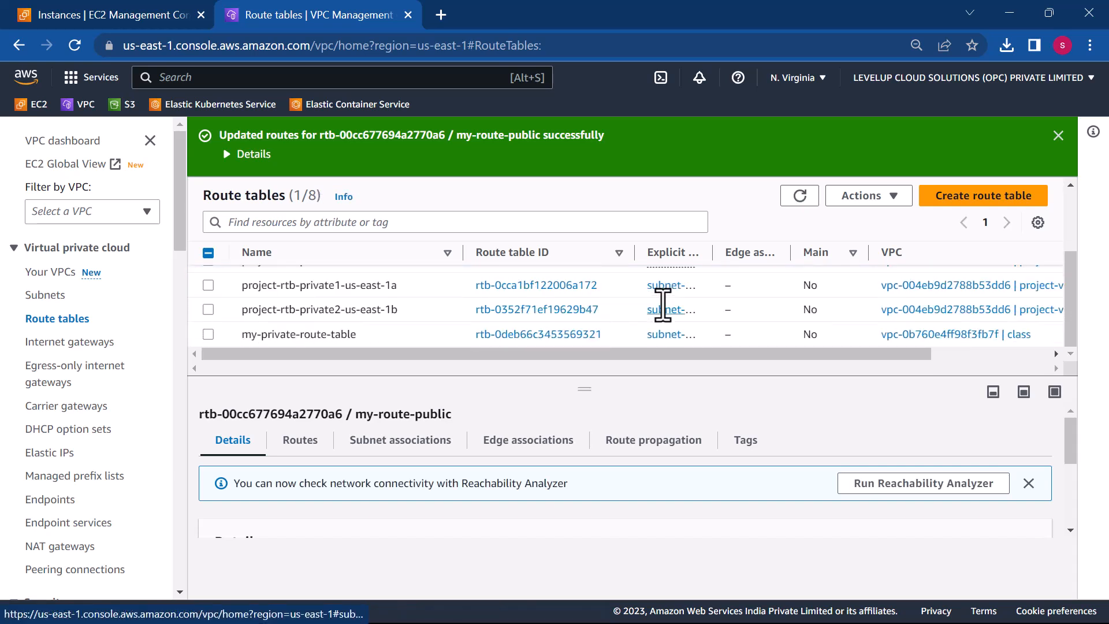
pyautogui.scroll(2, 663, 305)
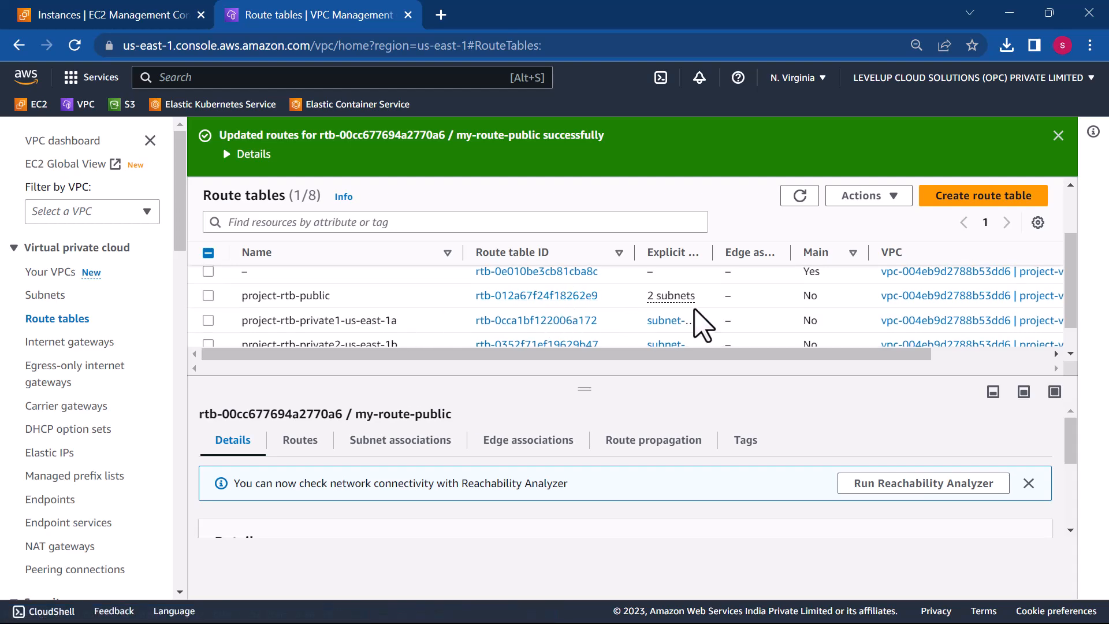
pyautogui.click(543, 295)
pyautogui.scroll(-2, 562, 436)
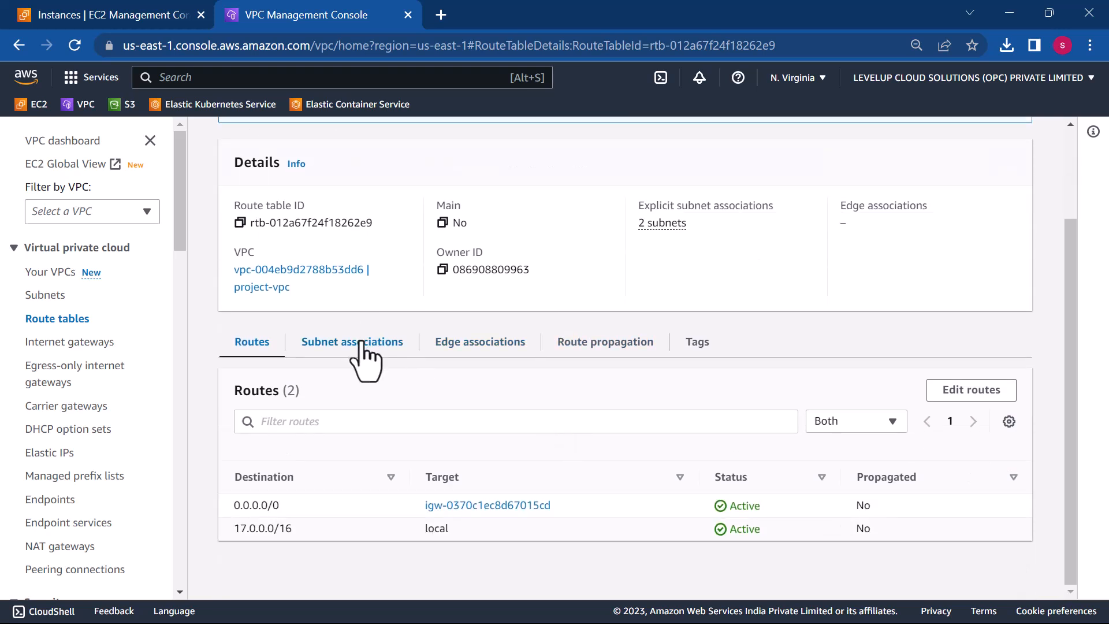
pyautogui.click(971, 393)
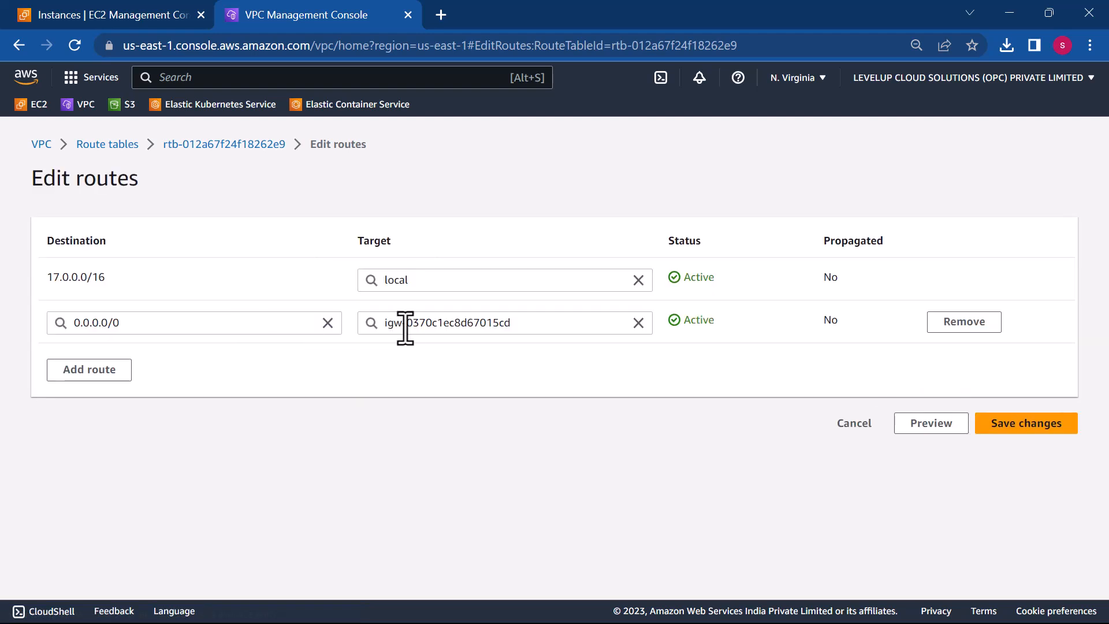
pyautogui.click(81, 373)
# - Choose the my-new-peer-demo peering connection as the target of the new project-rtb-public route
pyautogui.click(404, 376)
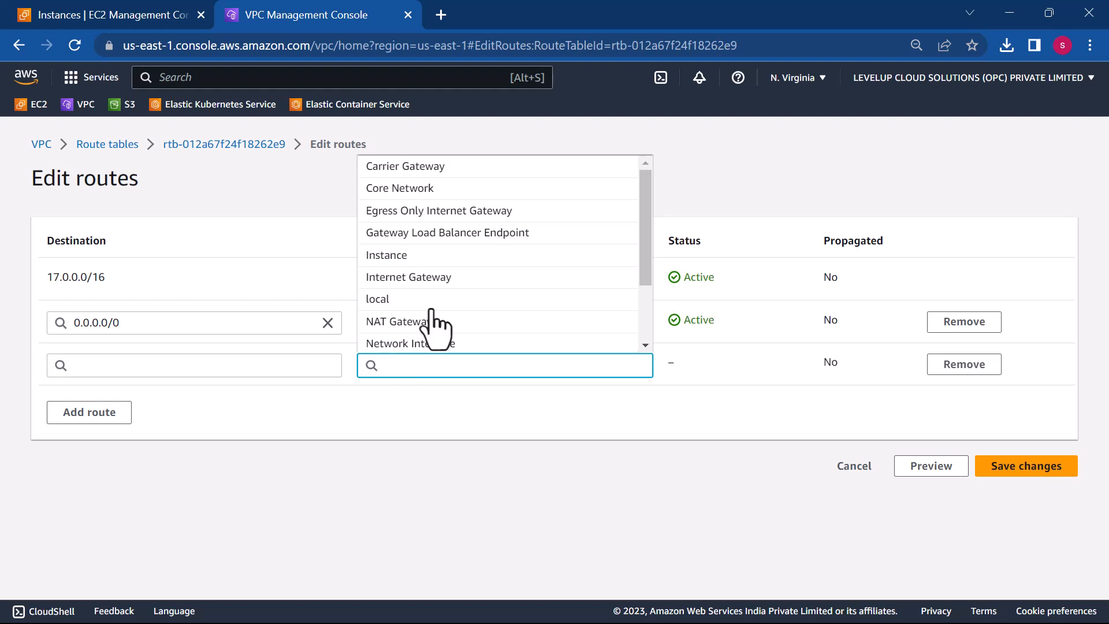
pyautogui.scroll(-3, 451, 289)
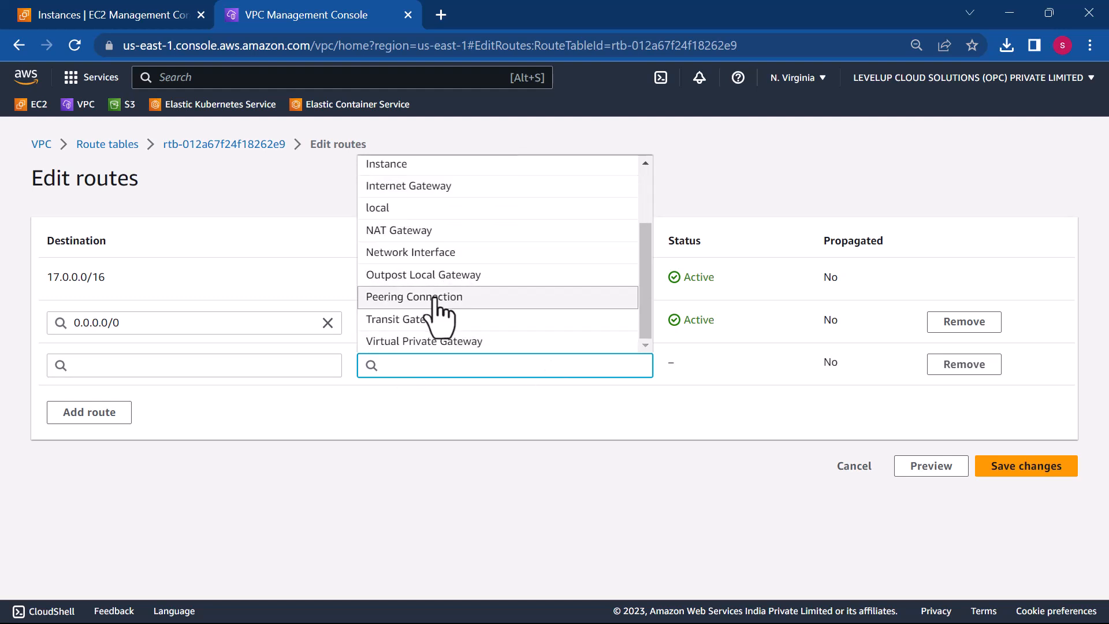
pyautogui.click(434, 298)
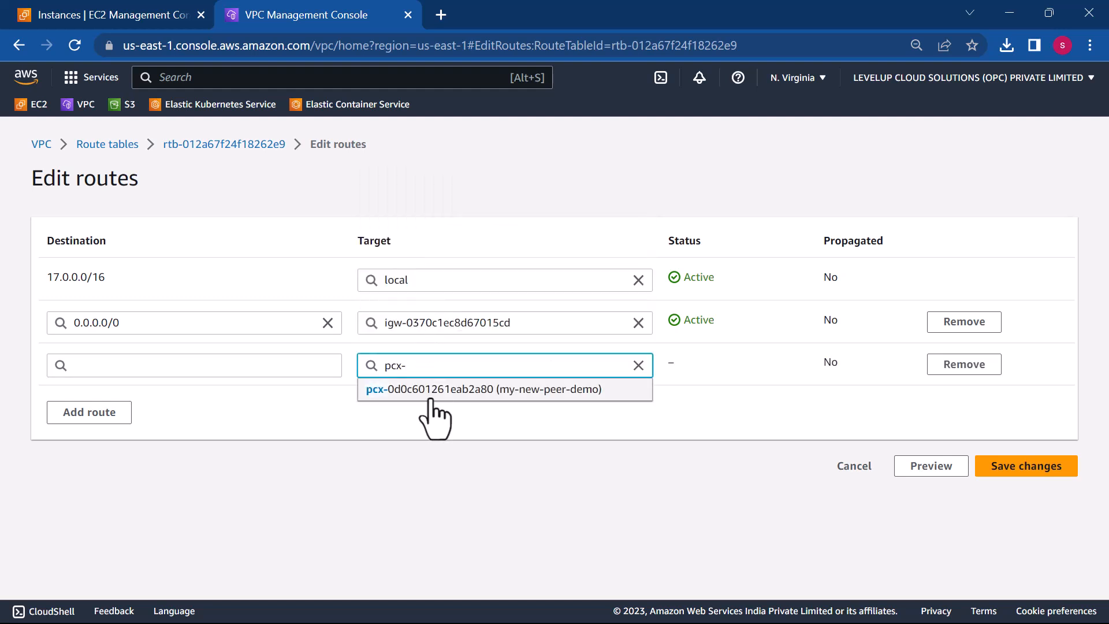
pyautogui.click(432, 393)
# - Set the new route's destination to 14.0.0.0/16, save the project-rtb-public routes and check the routes list
pyautogui.click(222, 370)
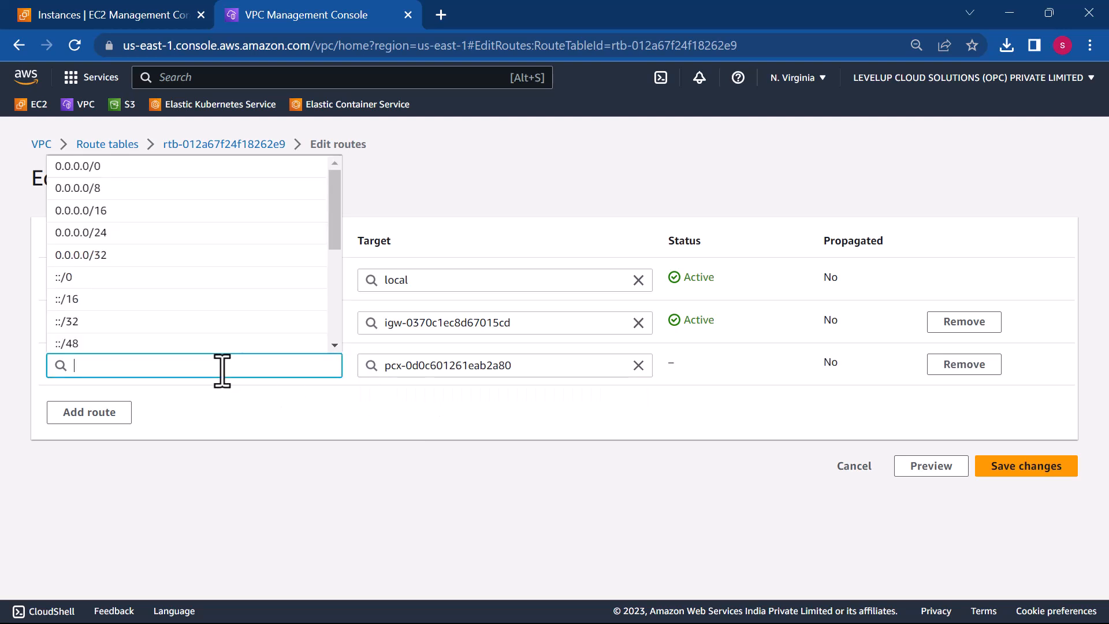
pyautogui.write('14')
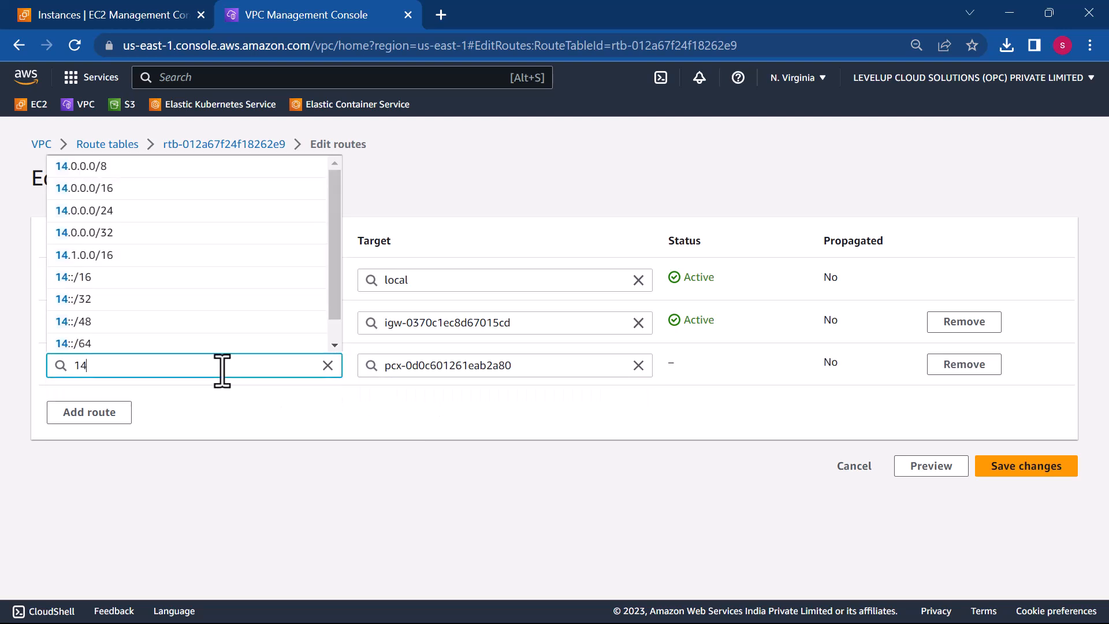
pyautogui.click(96, 189)
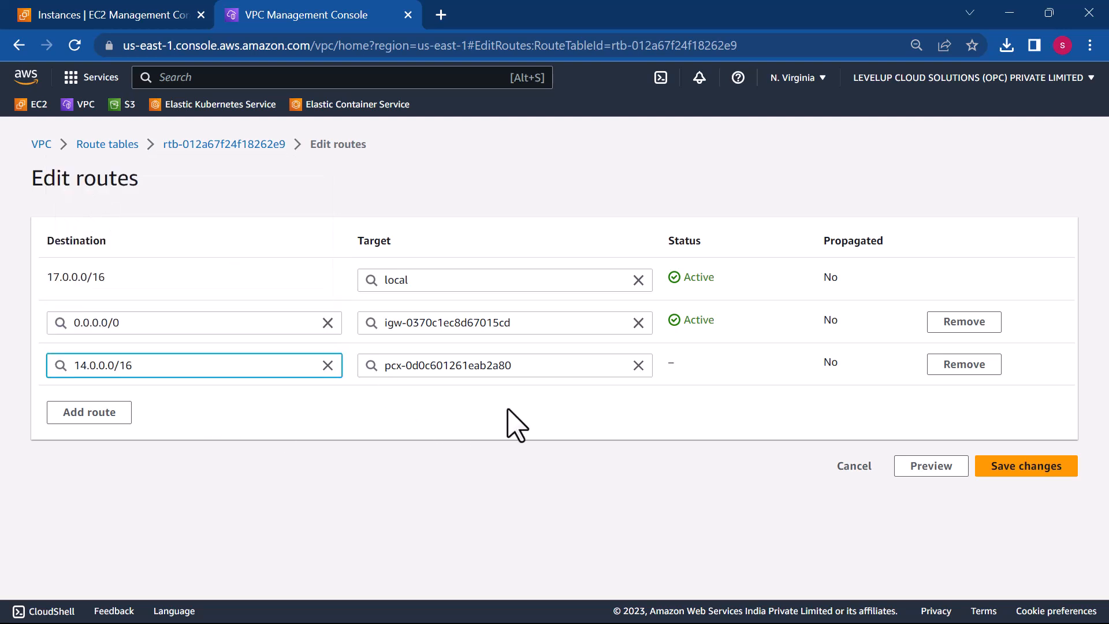
pyautogui.click(1039, 467)
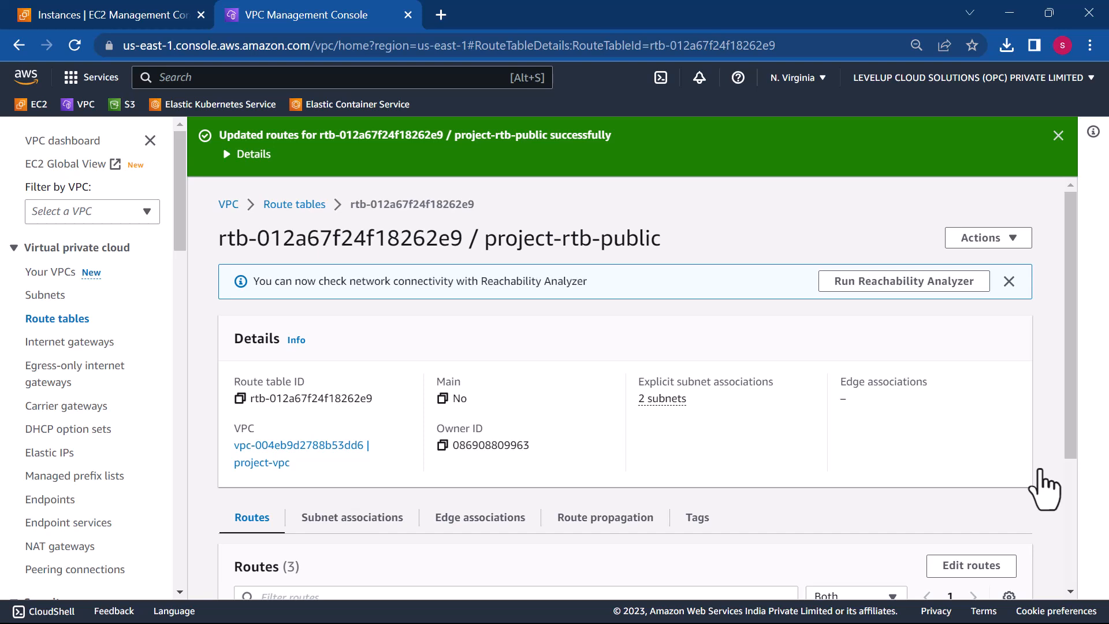
pyautogui.scroll(-3, 1043, 488)
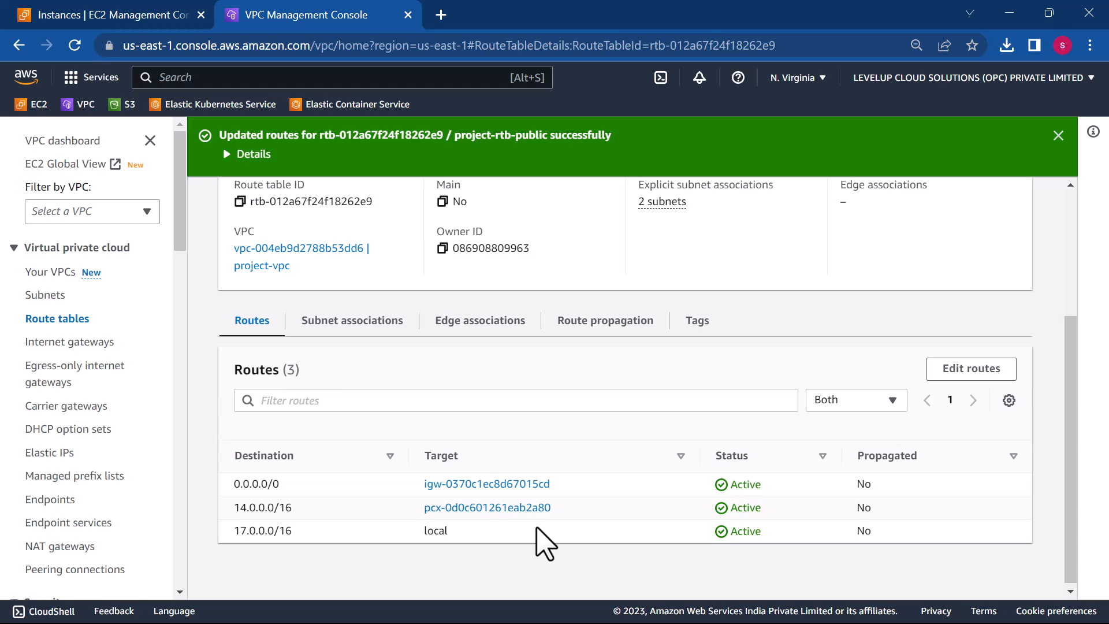
# - Switch to the untitled notes in Sublime Text and add blank lines below the entry about connecting to the second ec2 instance
pyautogui.press('super')
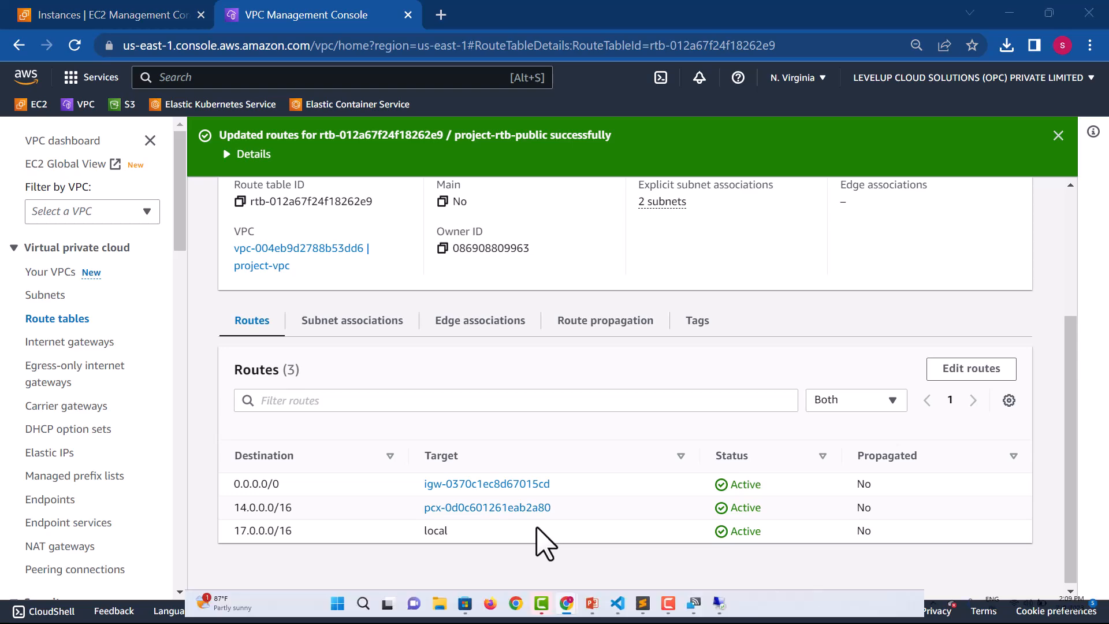
pyautogui.moveTo(687, 602)
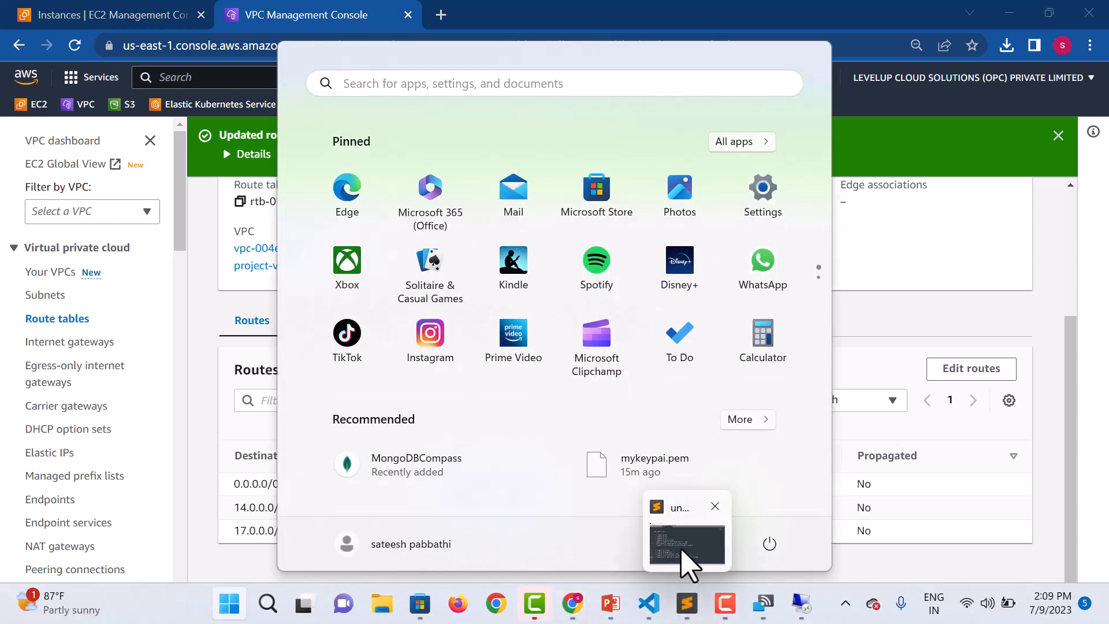
pyautogui.click(684, 563)
pyautogui.scroll(-3, 565, 432)
pyautogui.press('Return')
pyautogui.press('Return')
pyautogui.press('Return')
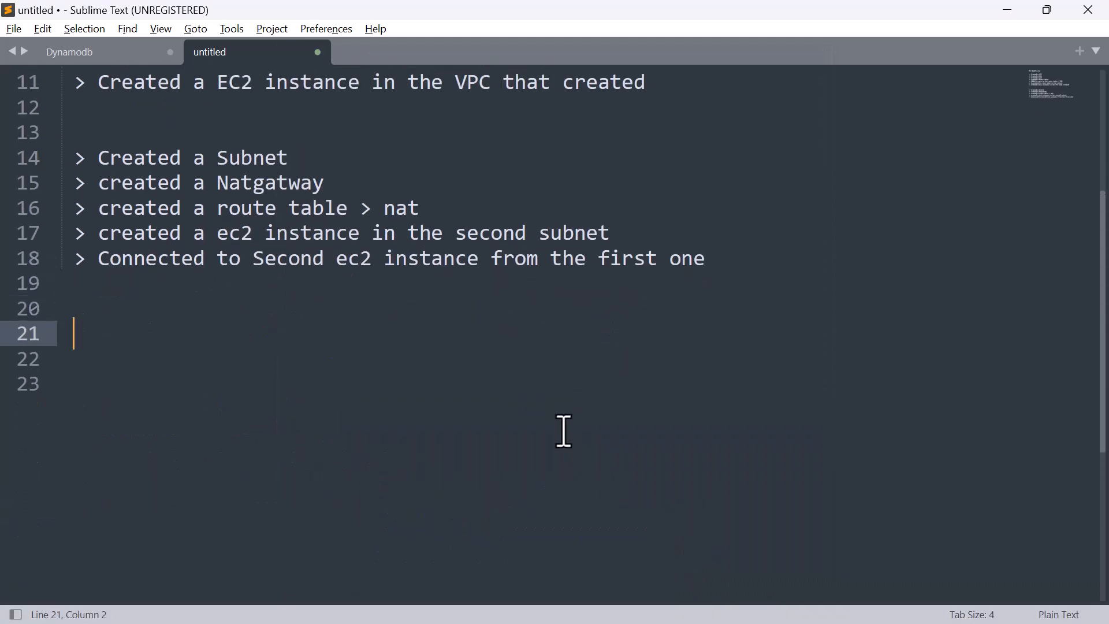